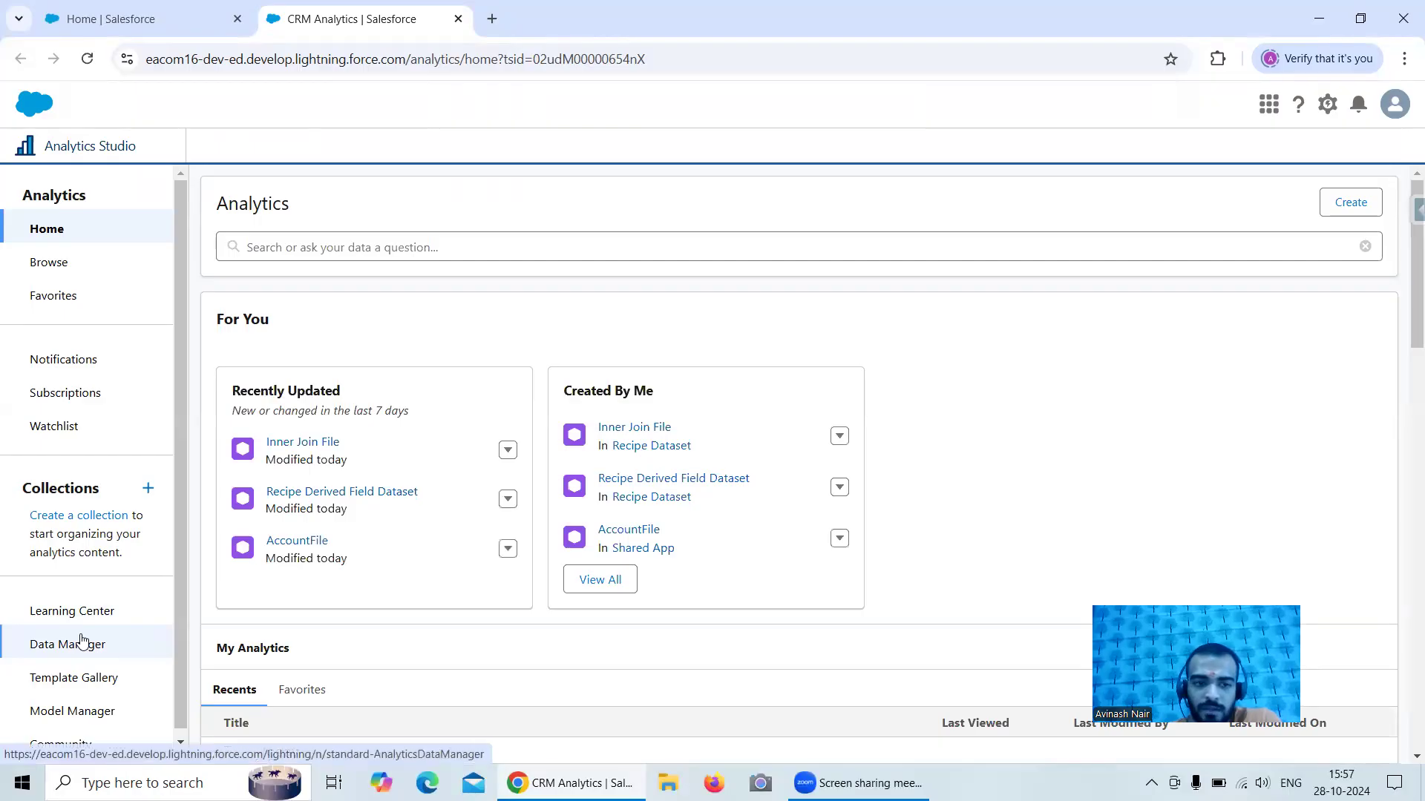
- Go to Manage Dataflows from the Data Manager and open the Free Session 11 recipe from the Dataflows & Recipes list
left_click(81, 641)
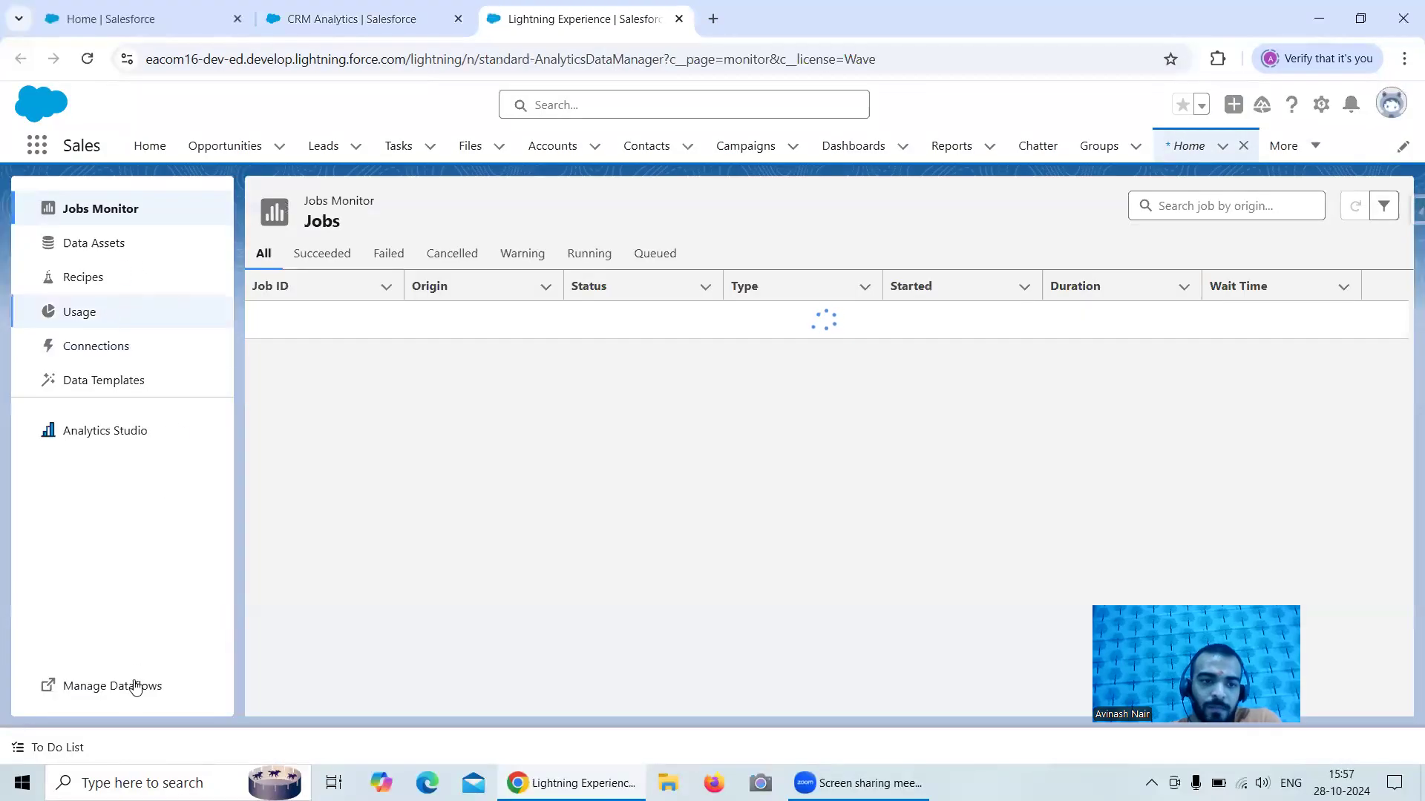
left_click(136, 686)
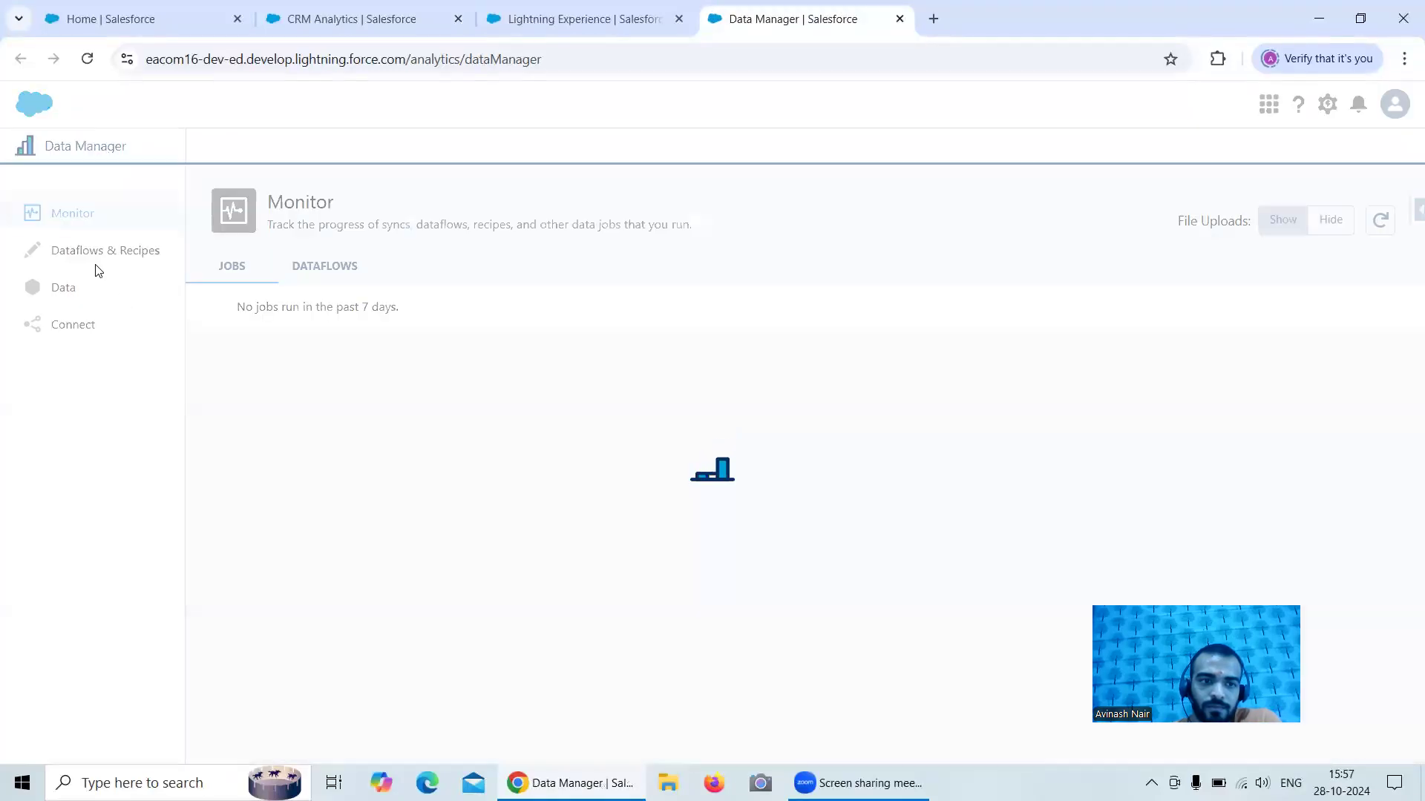
left_click(95, 252)
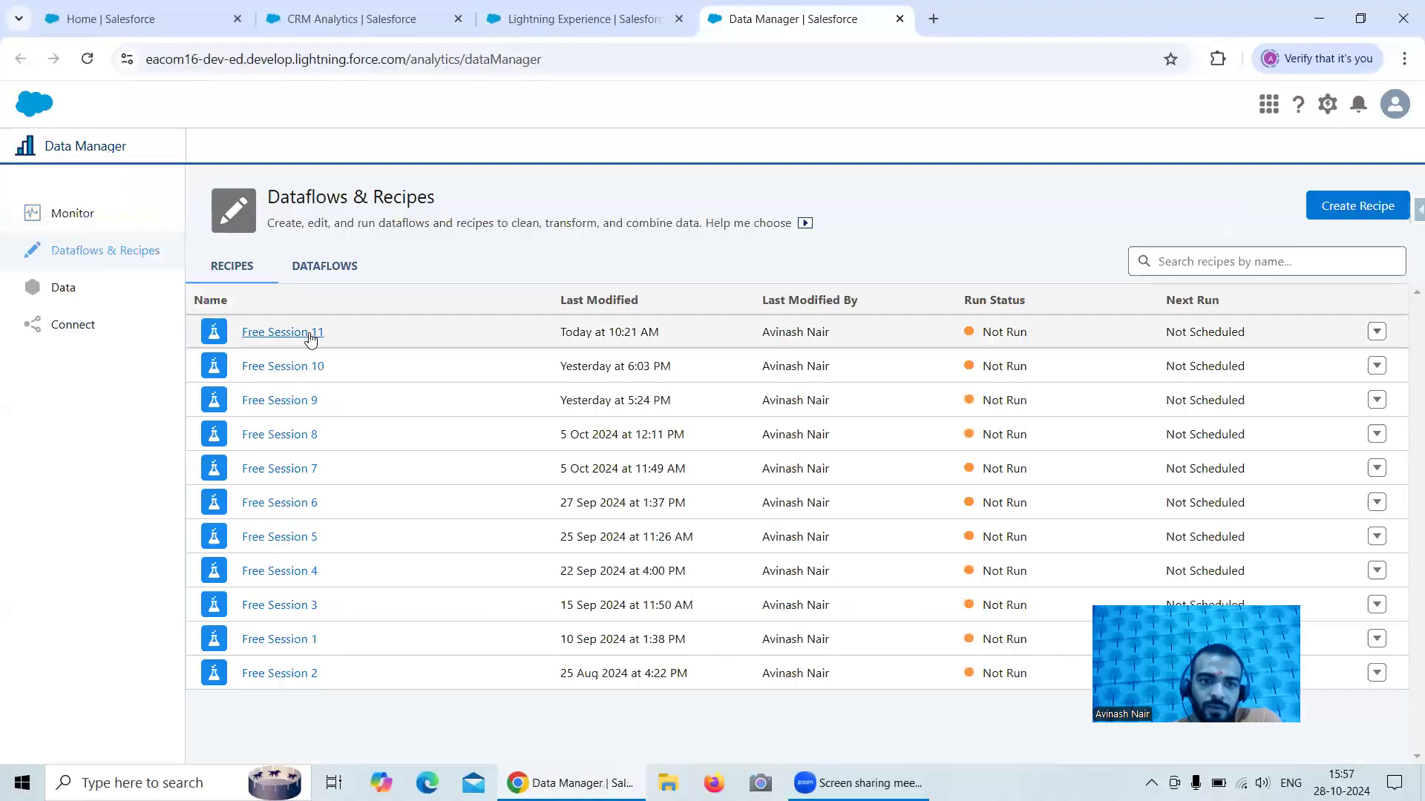
left_click(311, 331)
- Return to the Dataflows & Recipes list and open the Free Session 6 dataflow
left_click(775, 28)
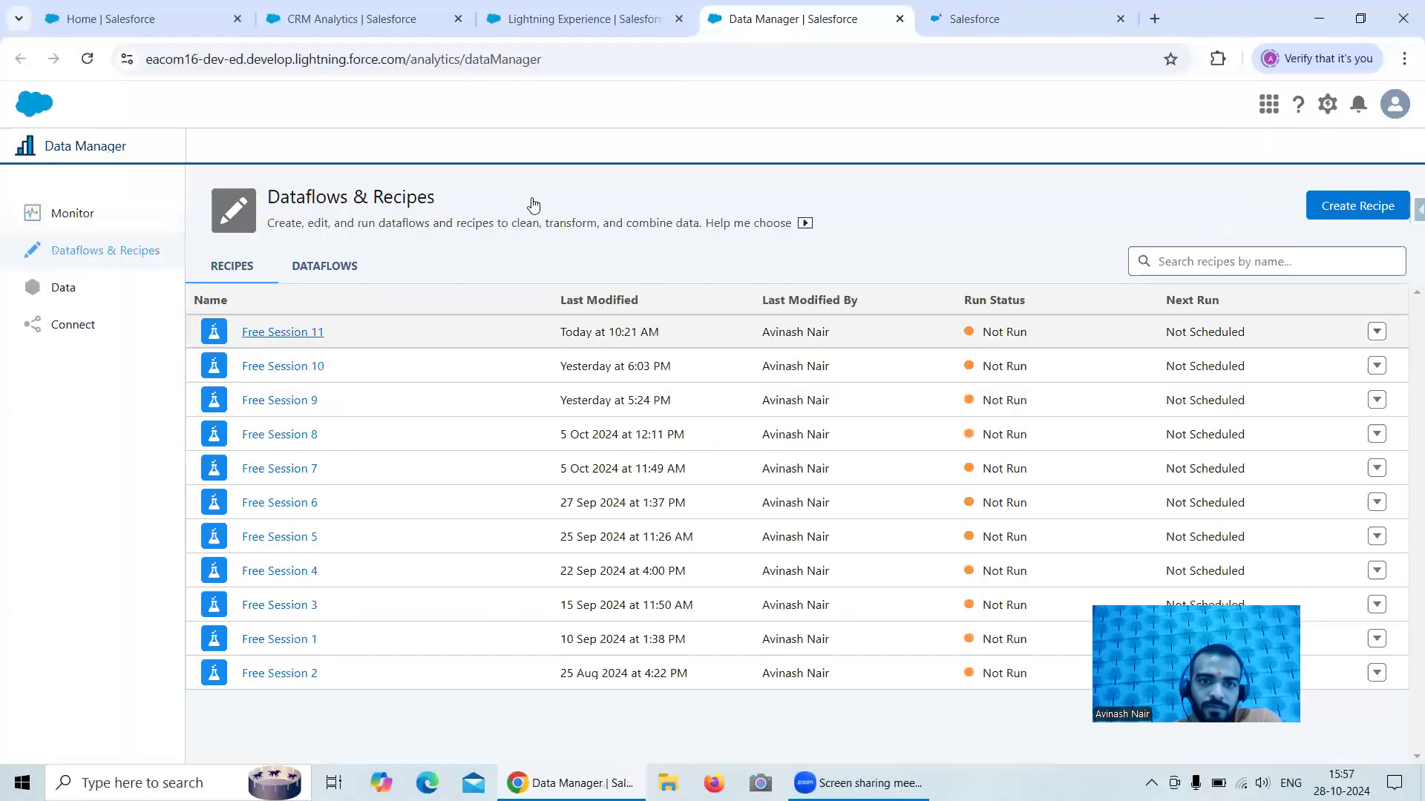
left_click(332, 275)
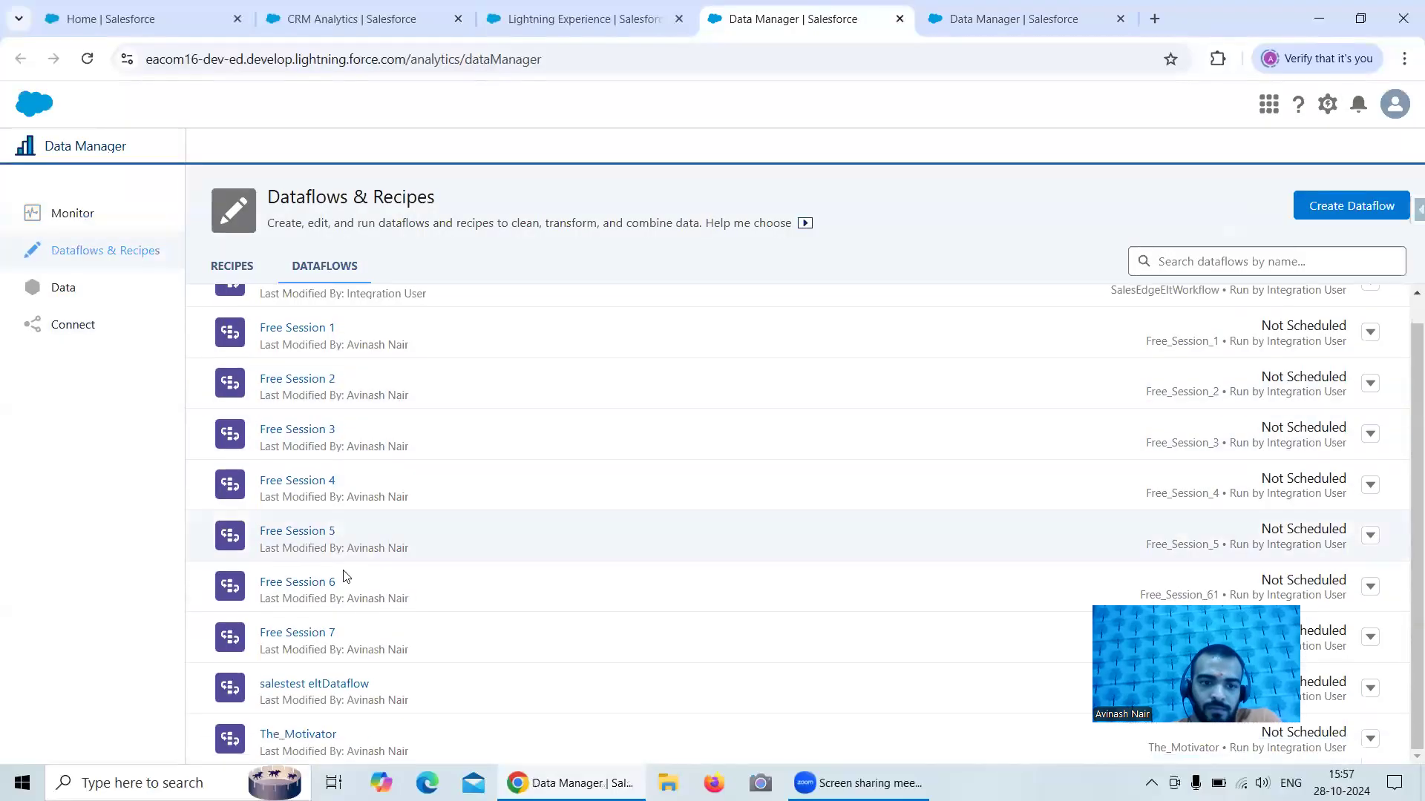
left_click(325, 584)
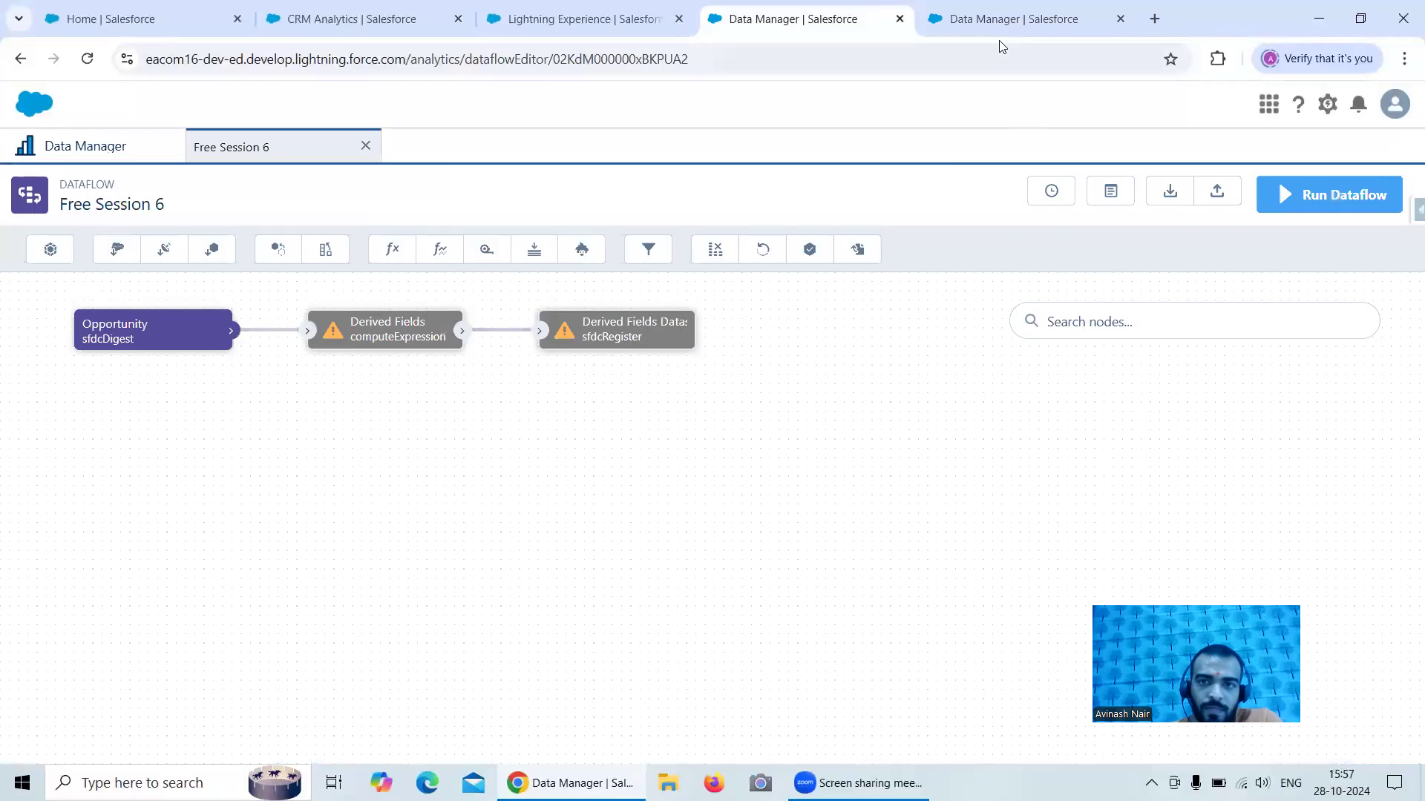
- Examine the substr formula and its column settings in the Free Session 11 recipe's Creation of Derived Fields node
left_click(1002, 19)
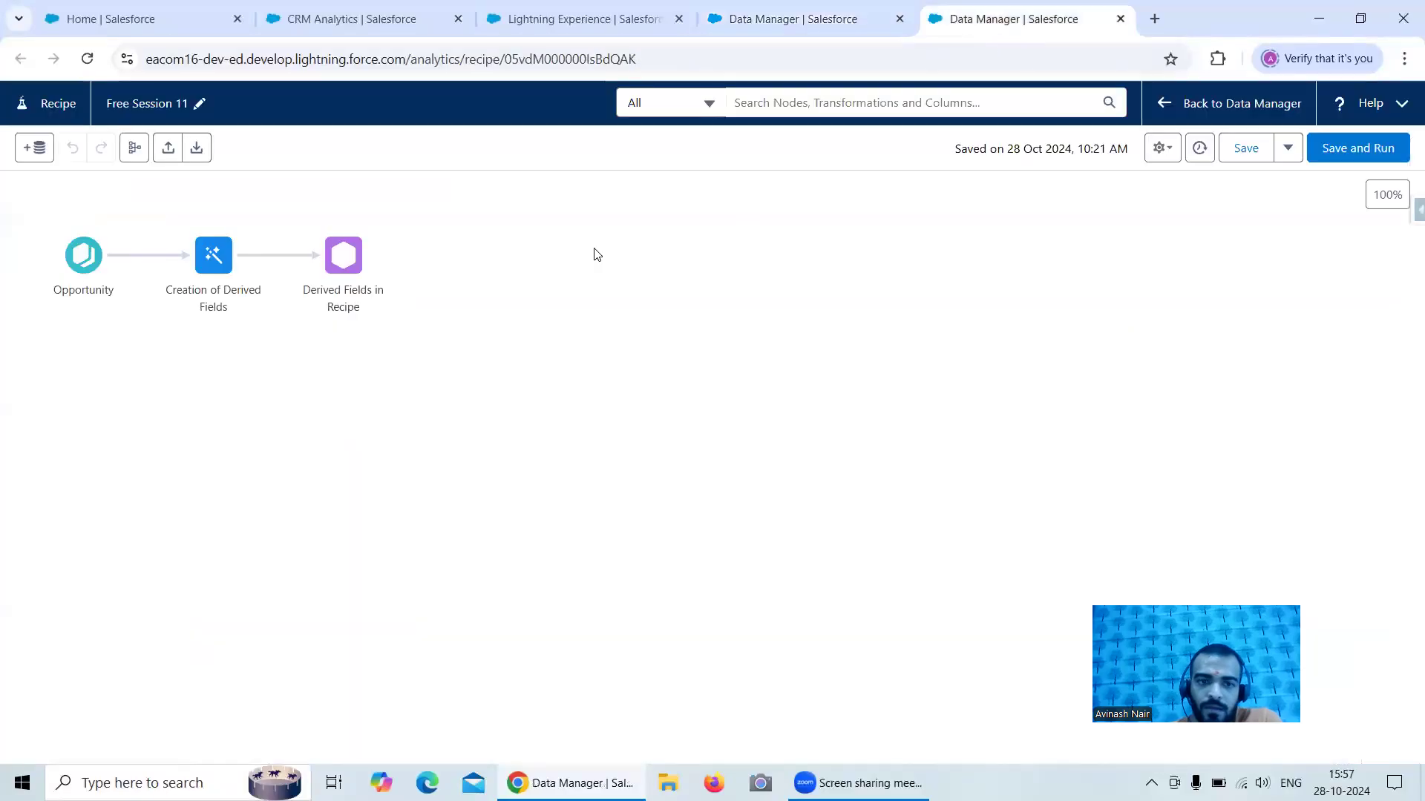
left_click(214, 256)
left_click_drag(226, 541, 225, 453)
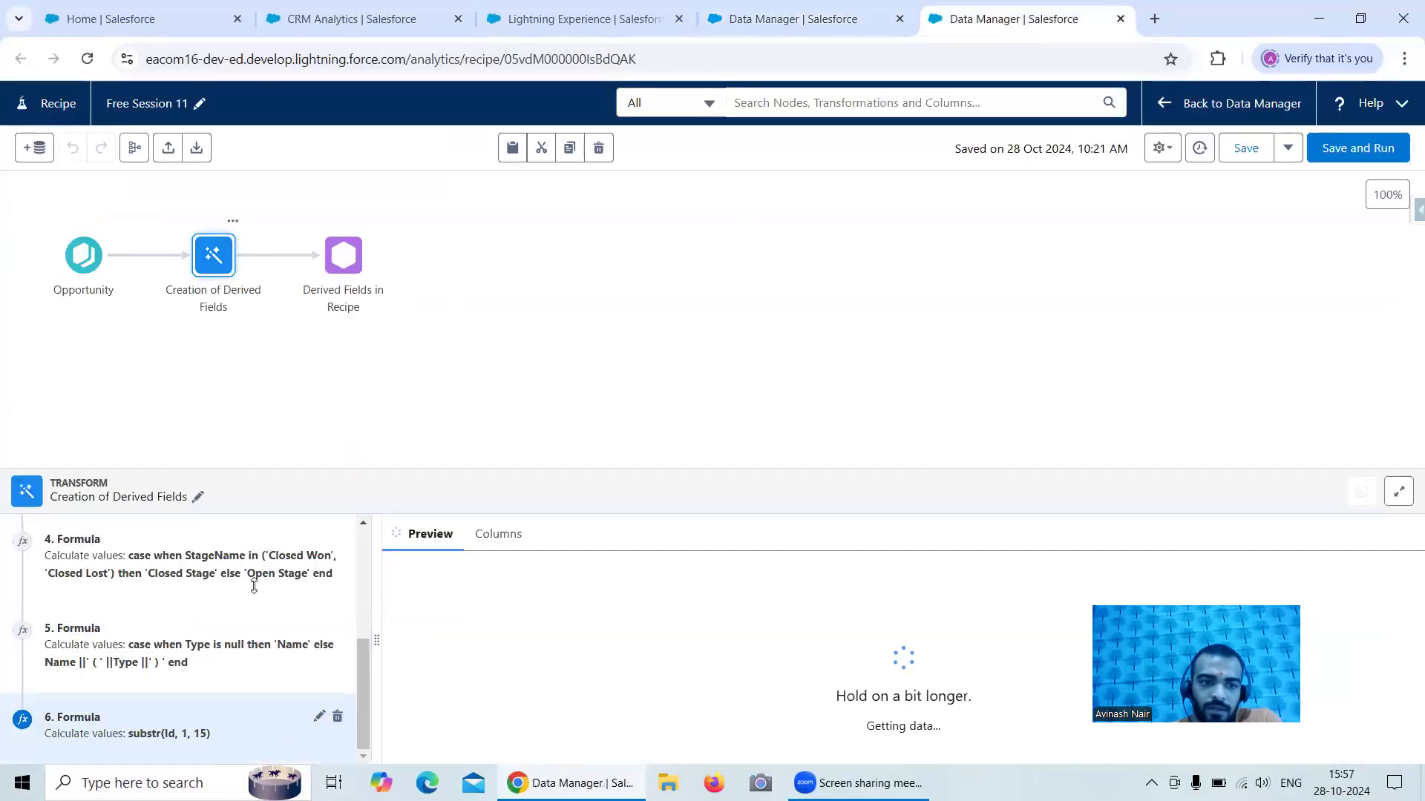
left_click(319, 716)
left_click_drag(748, 573, 757, 710)
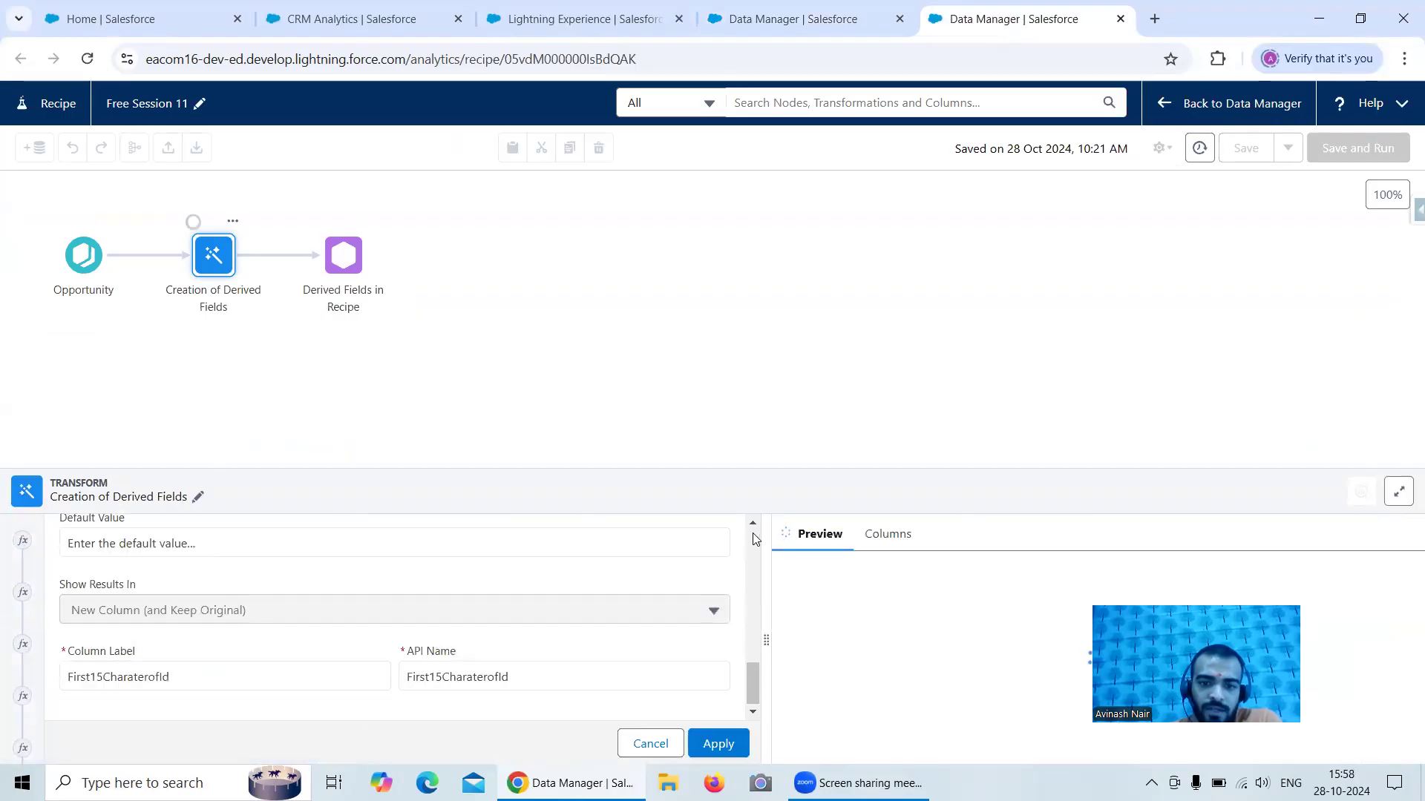
left_click_drag(754, 684, 754, 534)
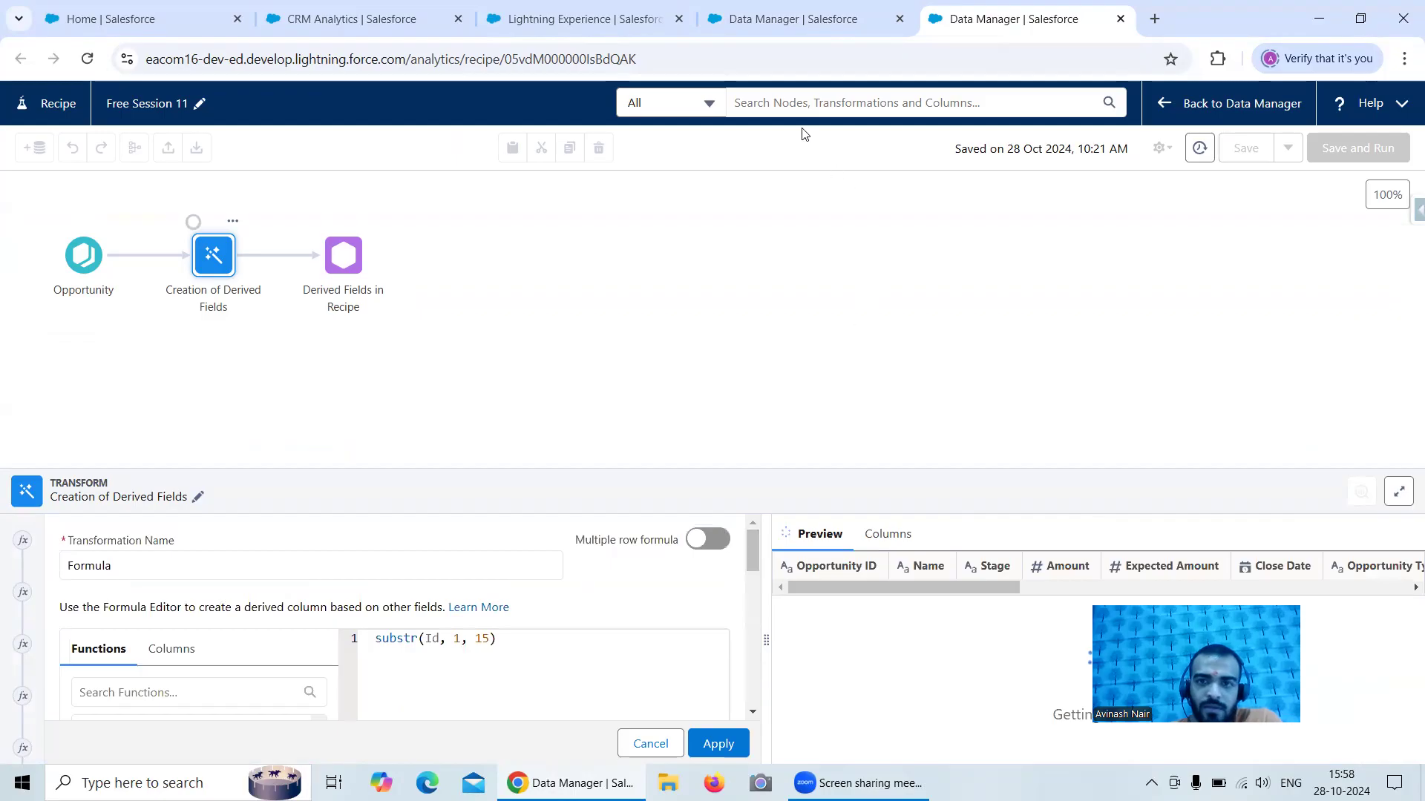
- In the Free Session 6 dataflow, copy the SAQL expression of the Amount_Bucket field from the Derived Fields node
left_click(790, 25)
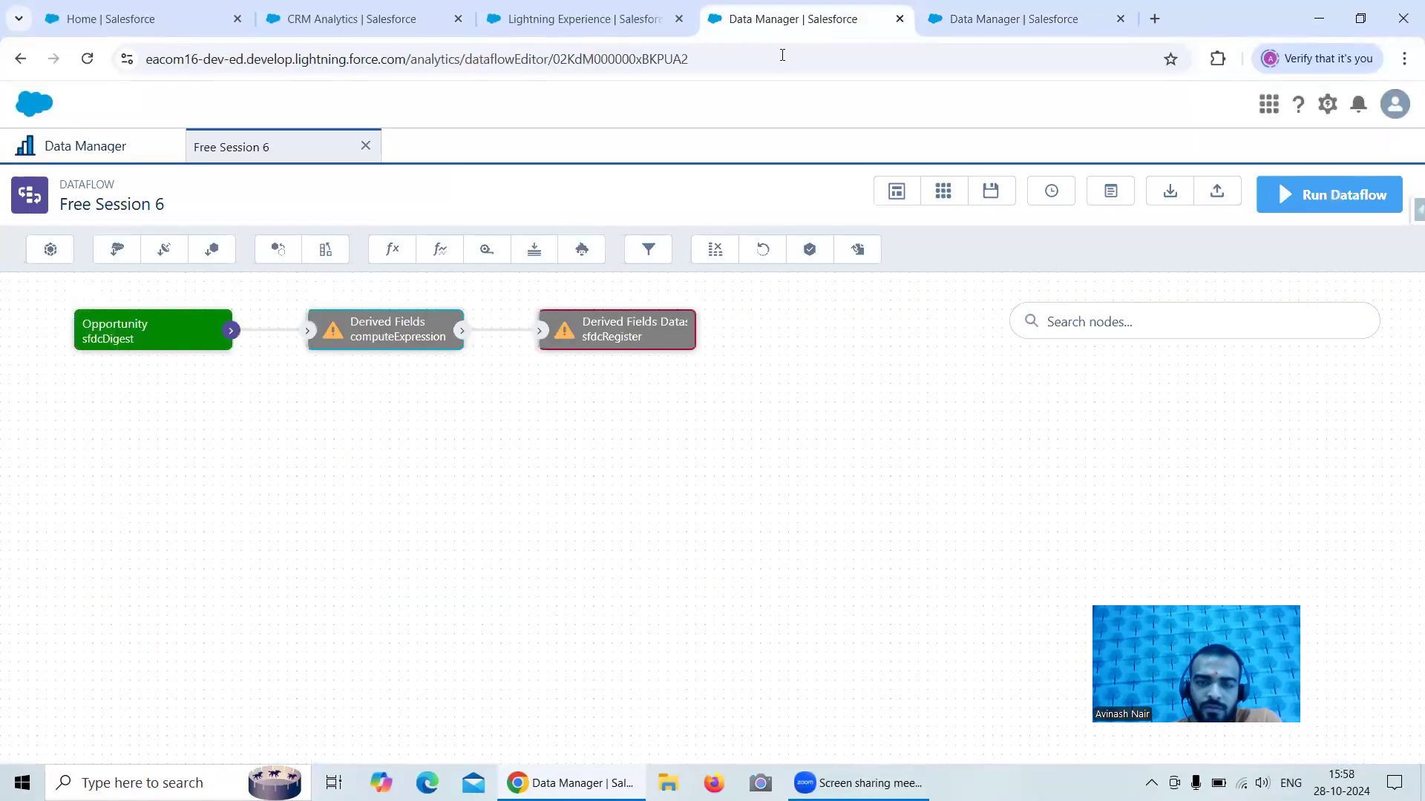
left_click(390, 326)
left_click(984, 21)
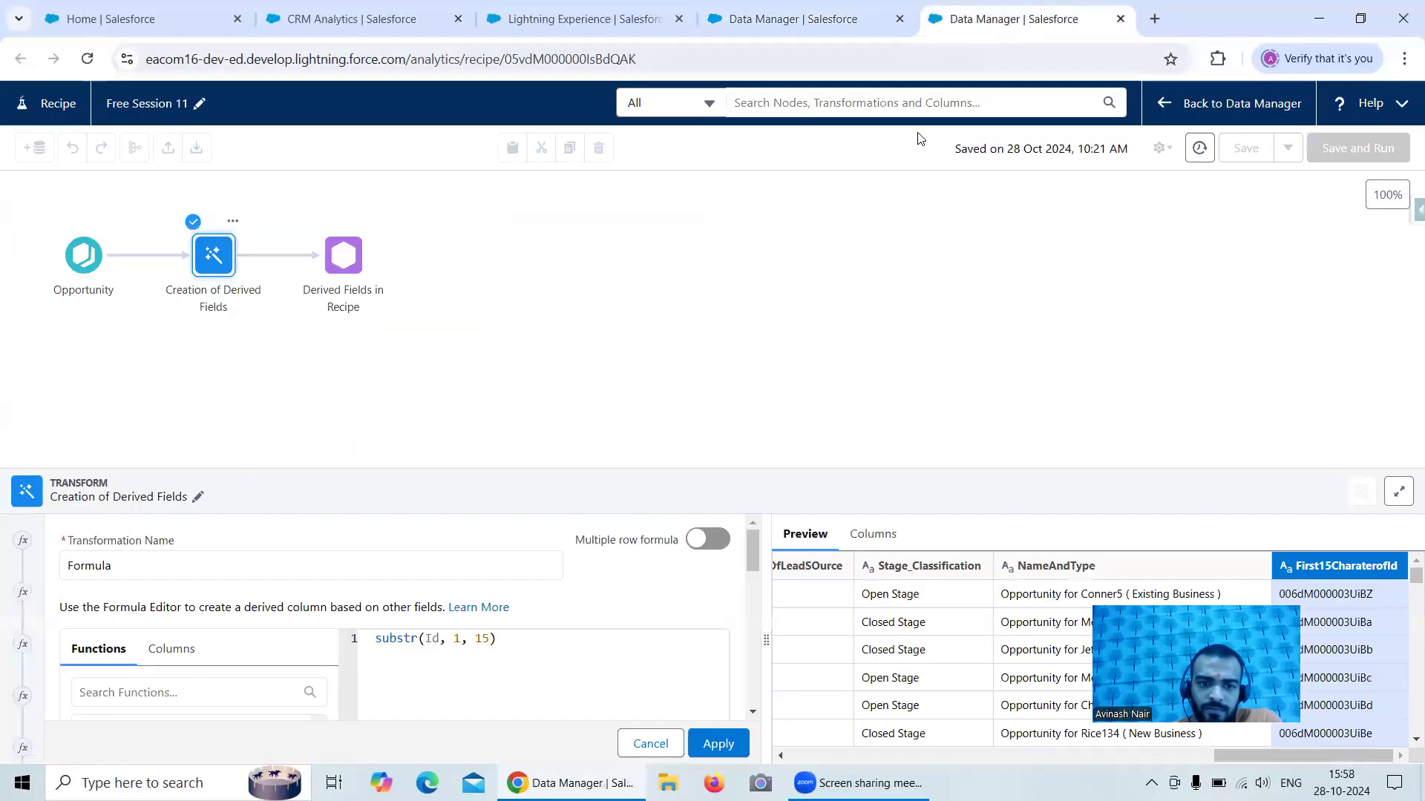
left_click(773, 27)
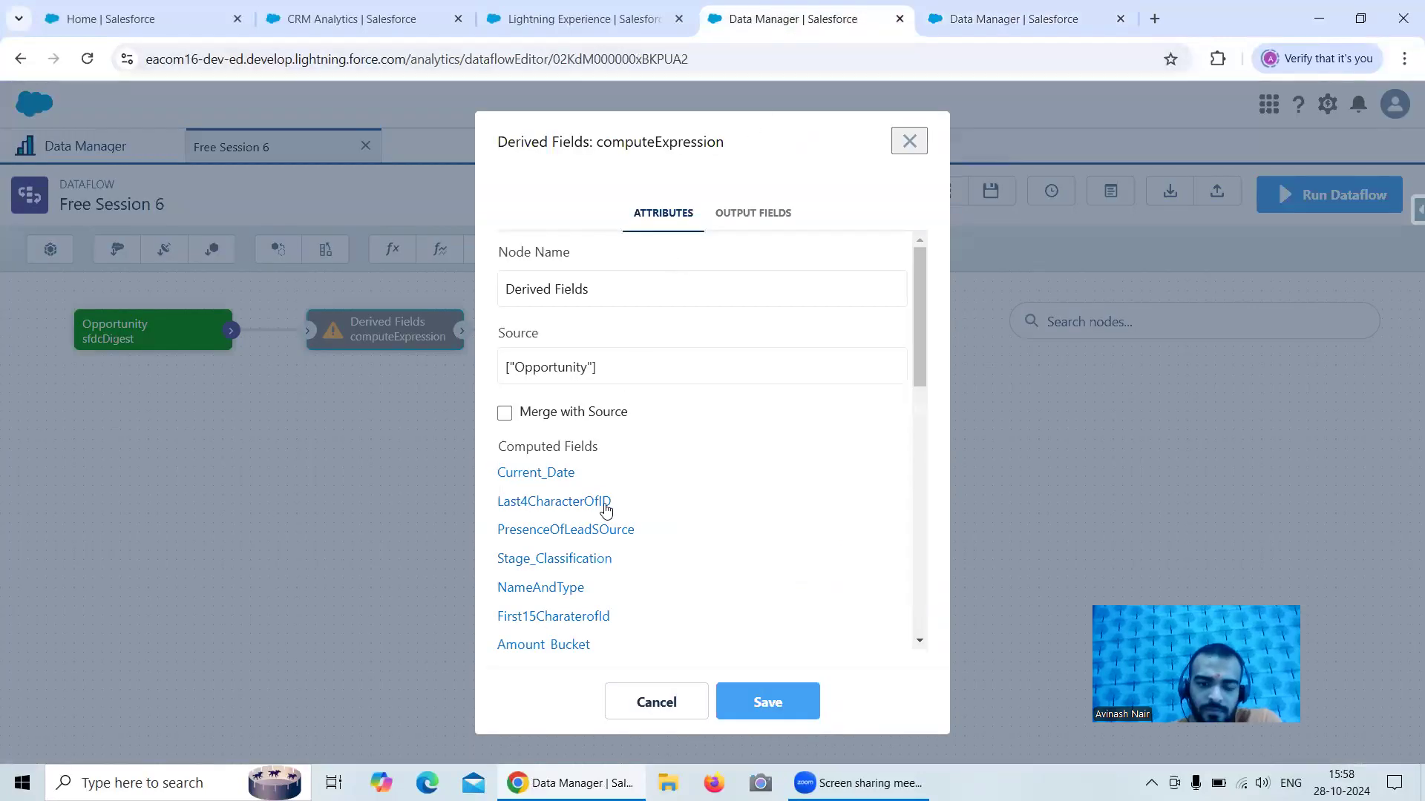
scroll(602, 509, "down", 3)
left_click(567, 461)
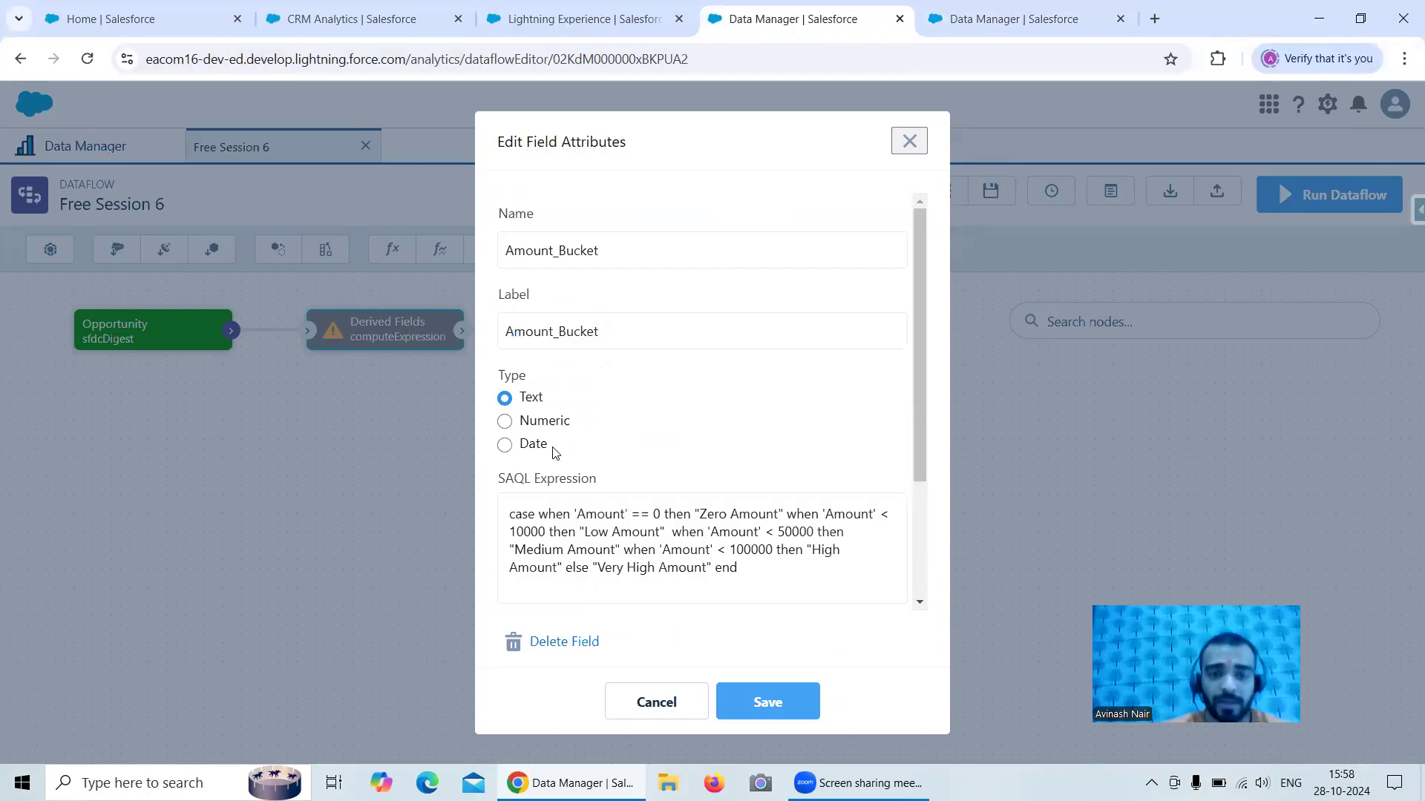
left_click_drag(745, 568, 504, 515)
key("ctrl+c")
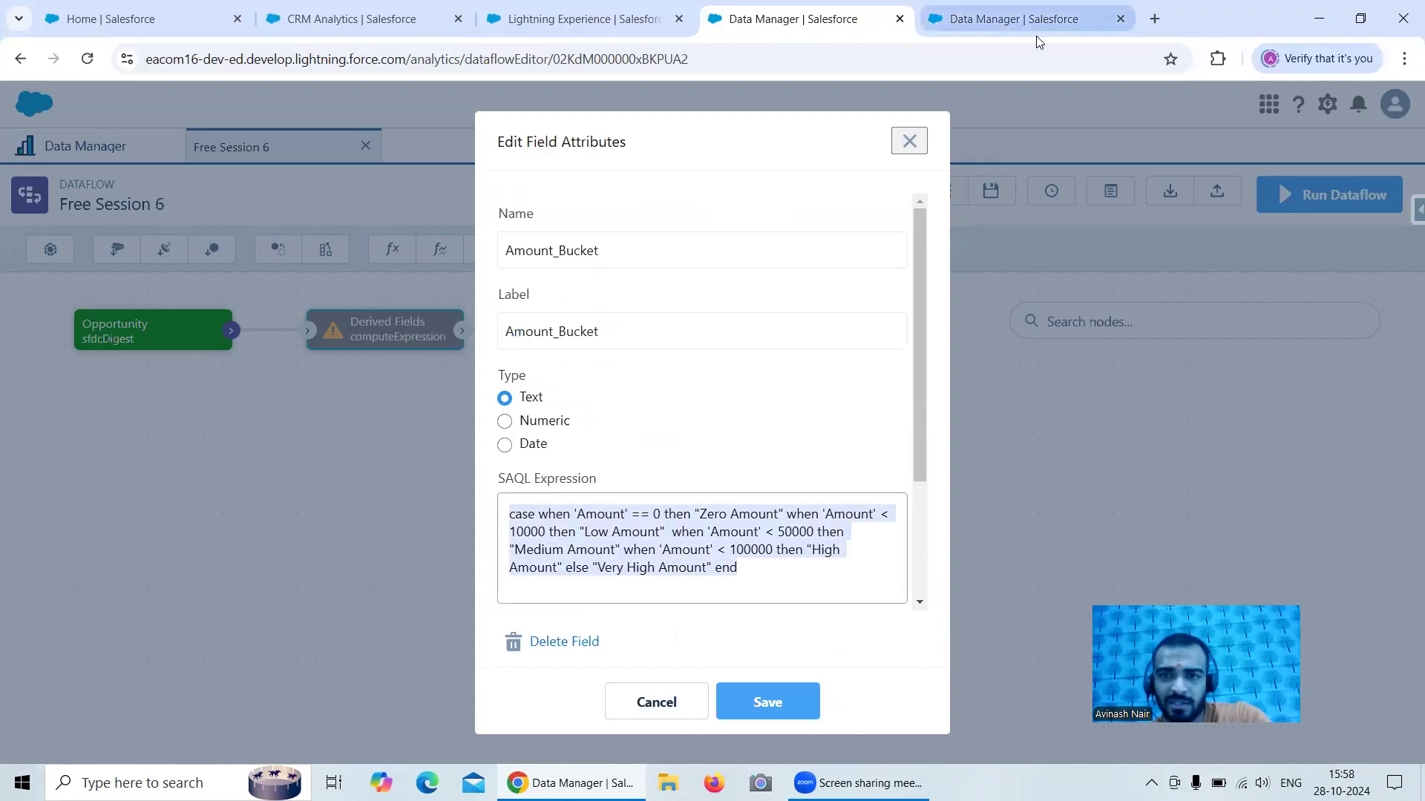
- In the Free Session 11 recipe, close the substr formula and add a custom formula containing the copied Amount_Bucket expression
left_click(1011, 19)
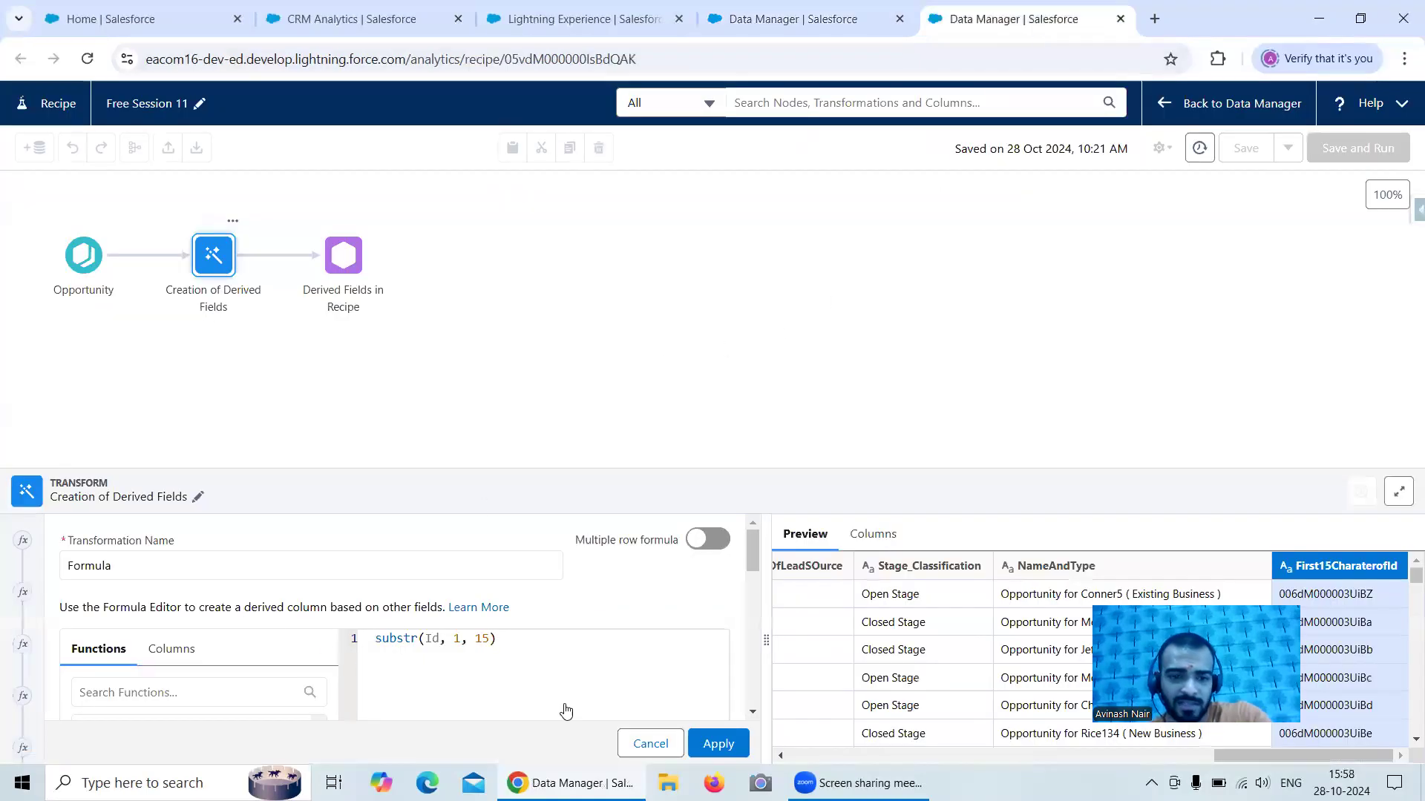
left_click(637, 744)
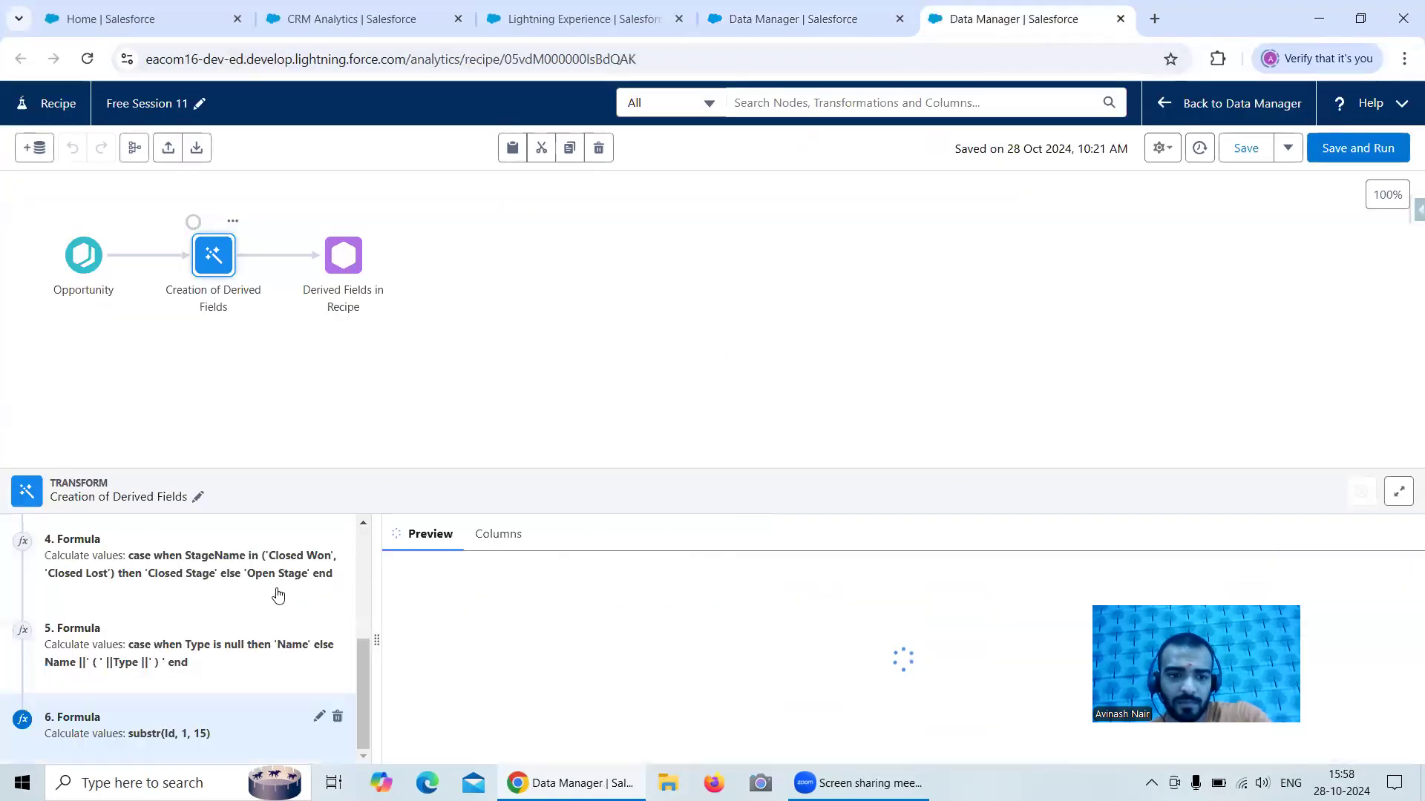
left_click(438, 496)
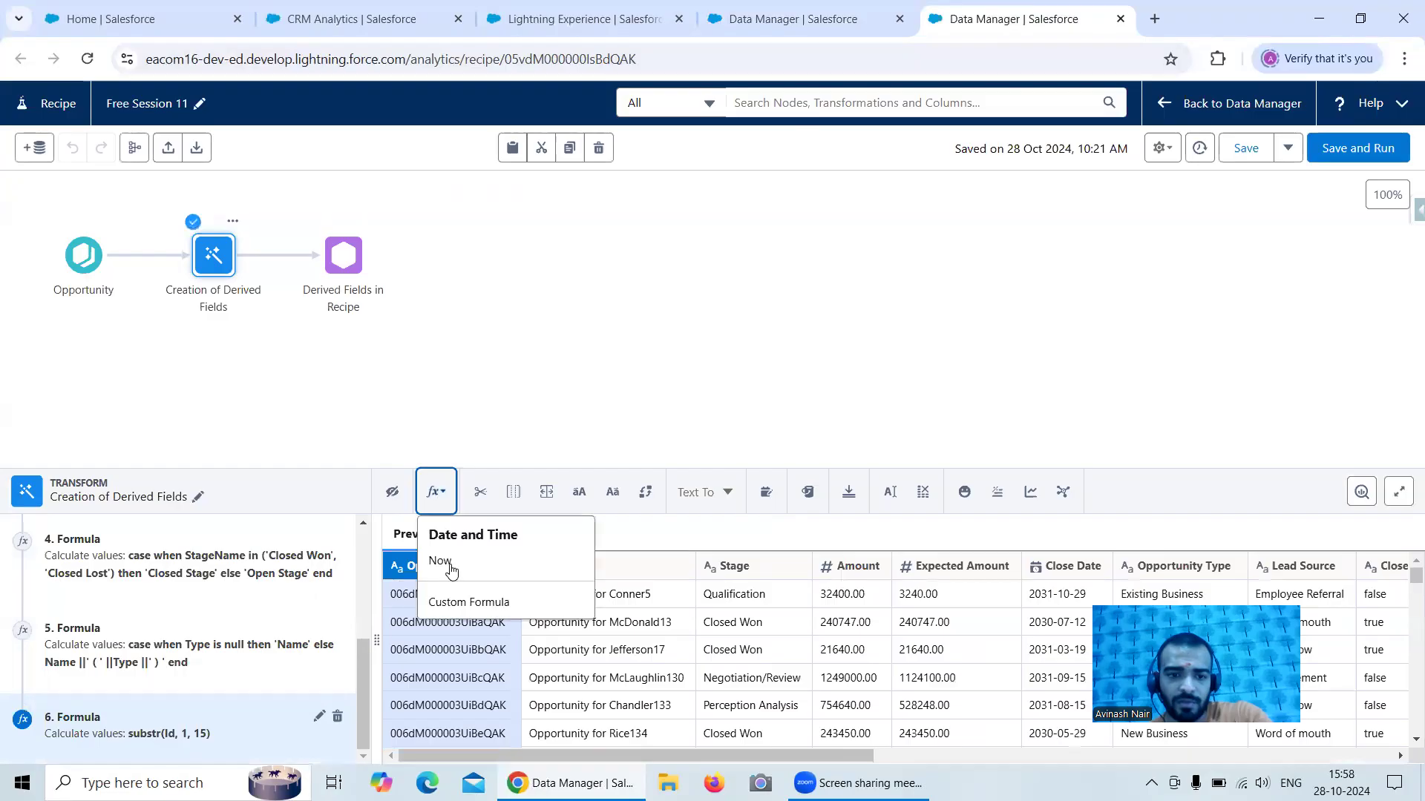
left_click(472, 603)
left_click(578, 644)
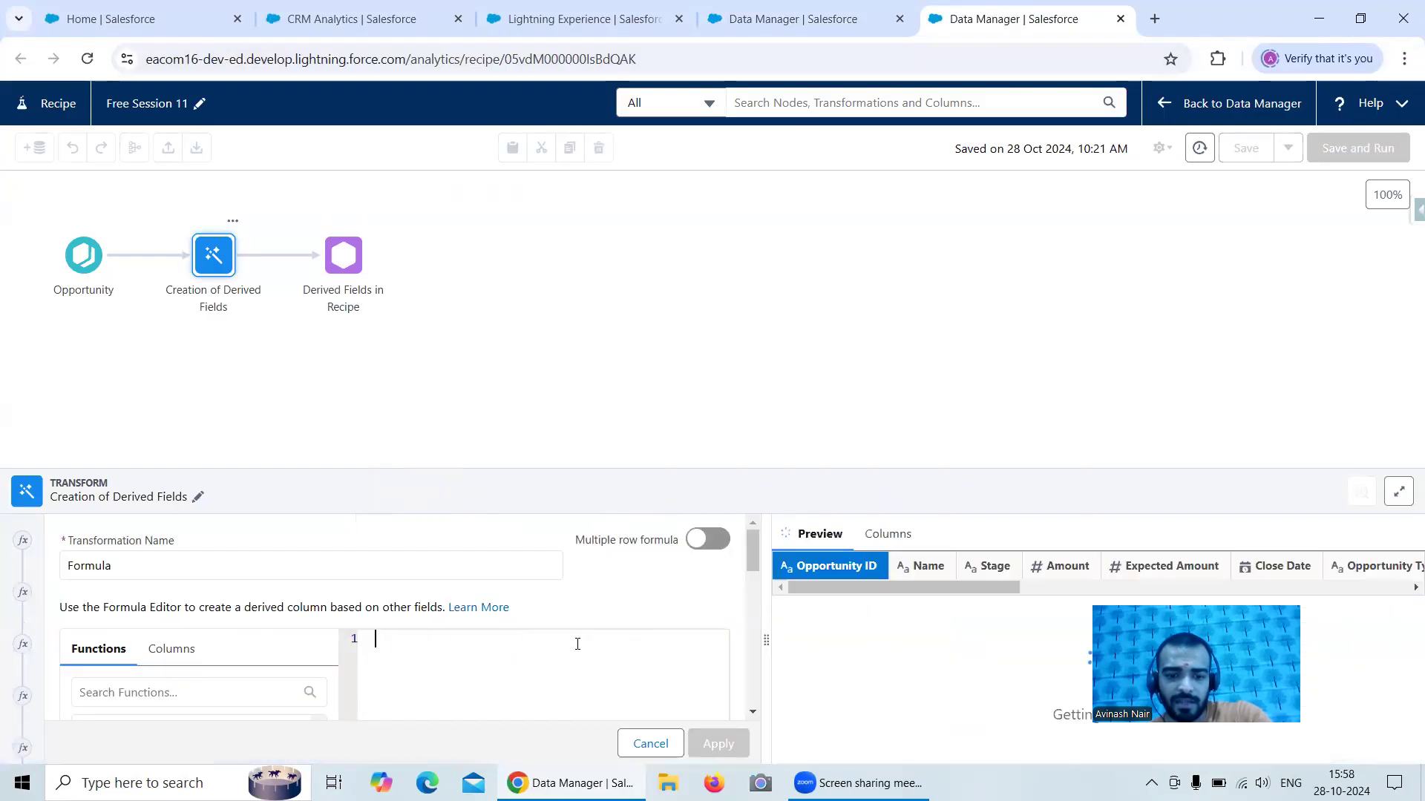
key("ctrl+v")
- Remove the single quotes around the Amount field in the formula's zero-amount condition
left_click(503, 636)
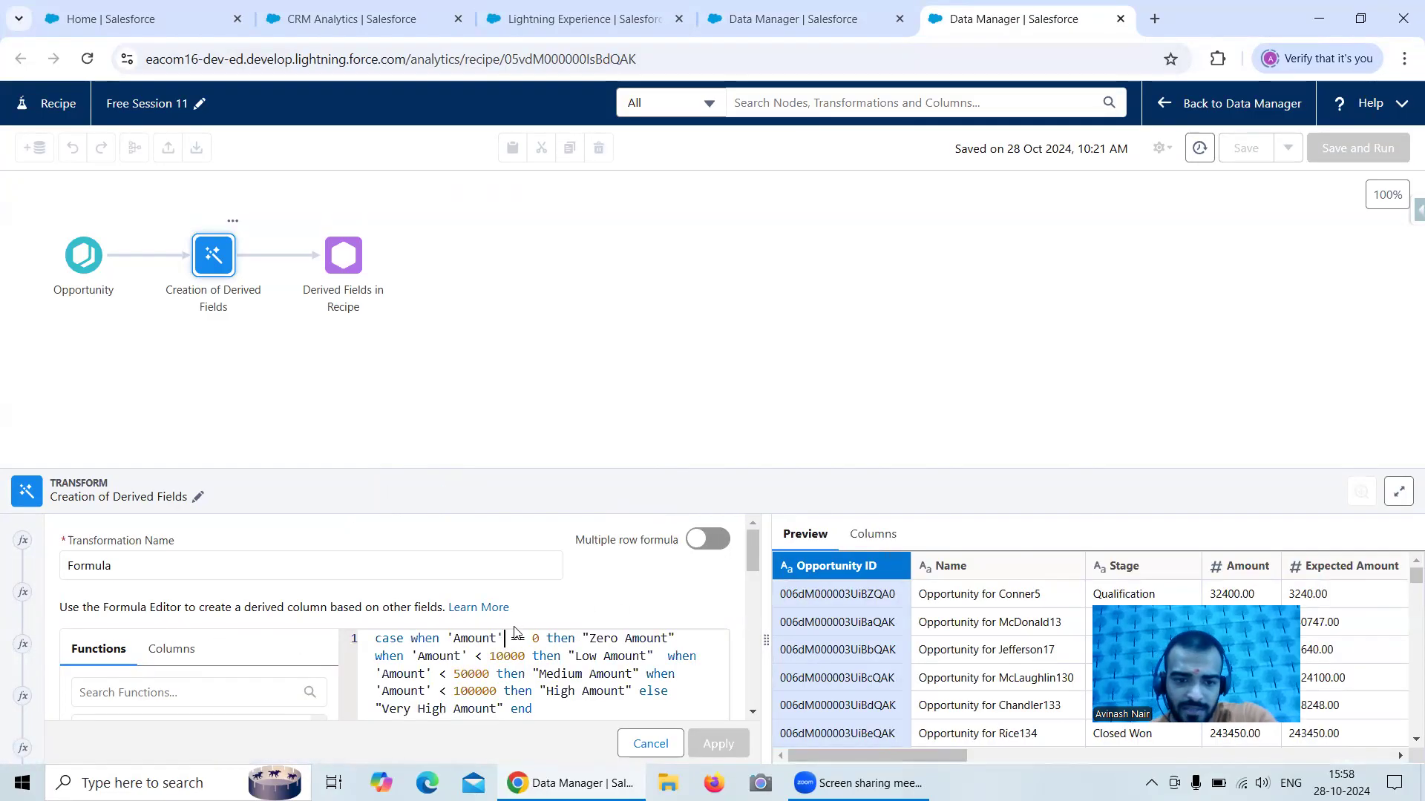
key("Delete")
key("BackSpace")
key("Left")
key("BackSpace")
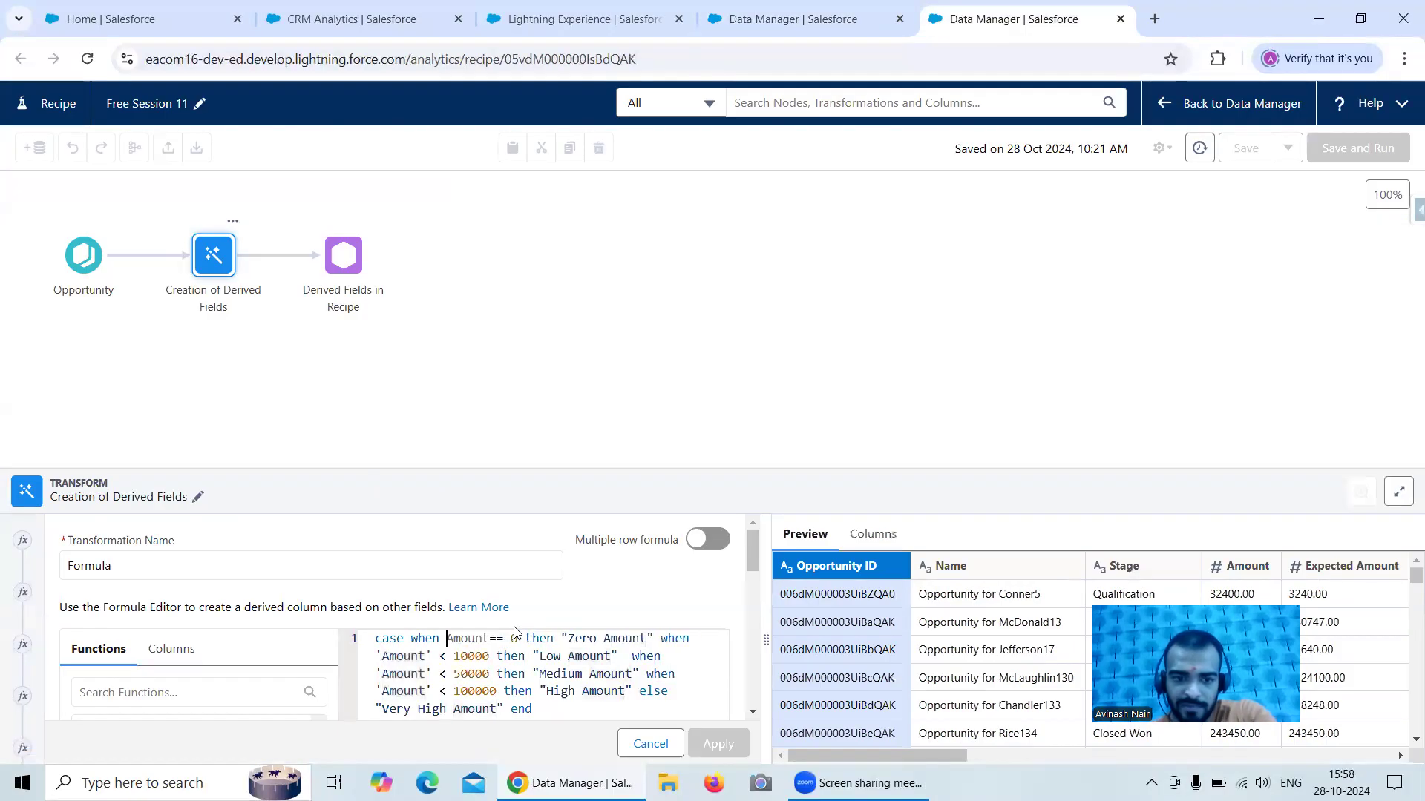
- Replace the double quotes around Zero Amount with single quotes in the formula
left_click(564, 638)
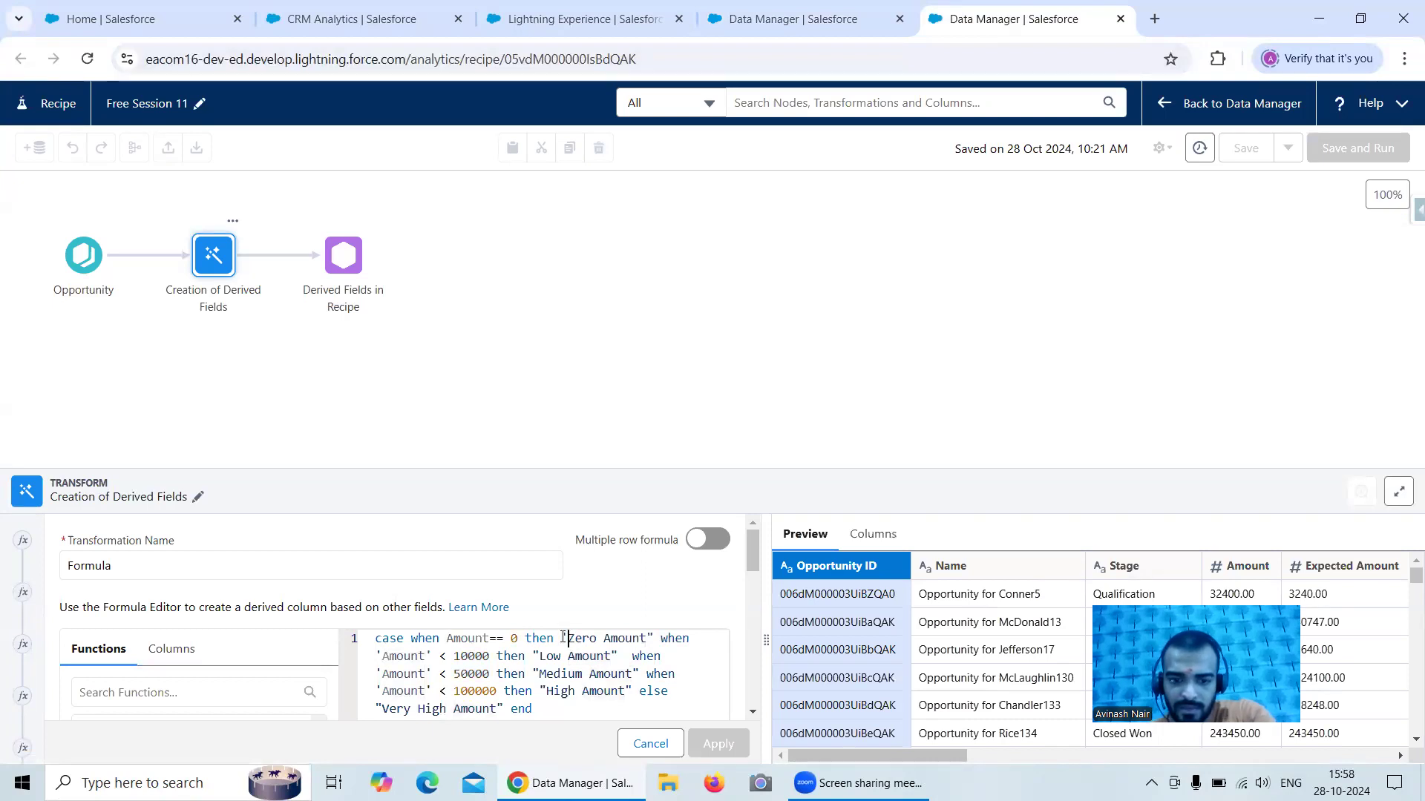
left_click(650, 633)
key("Right")
key("BackSpace")
type("'")
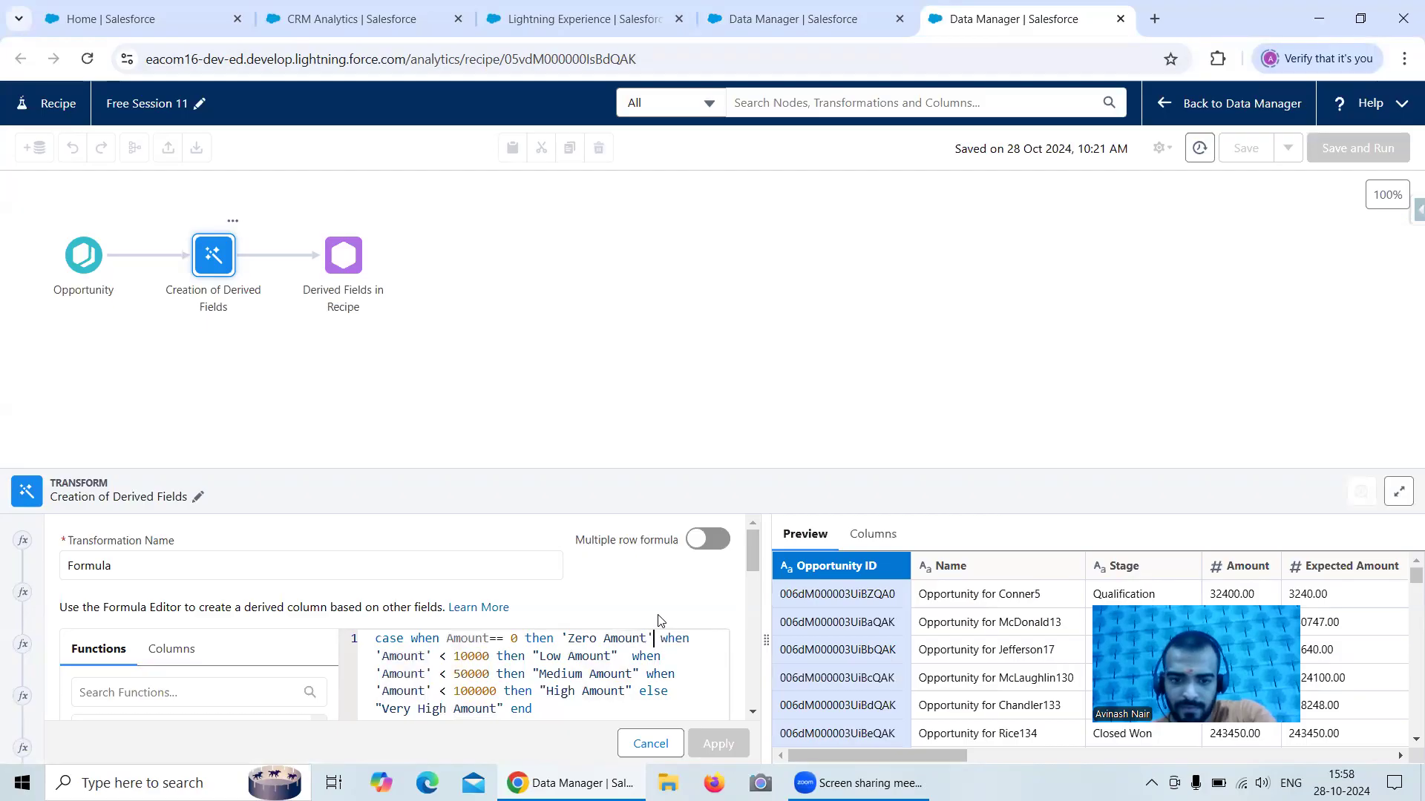
- Remove the single quotes around the Amount field in the < 10000 and < 50000 conditions
double_click(426, 639)
left_click(435, 656)
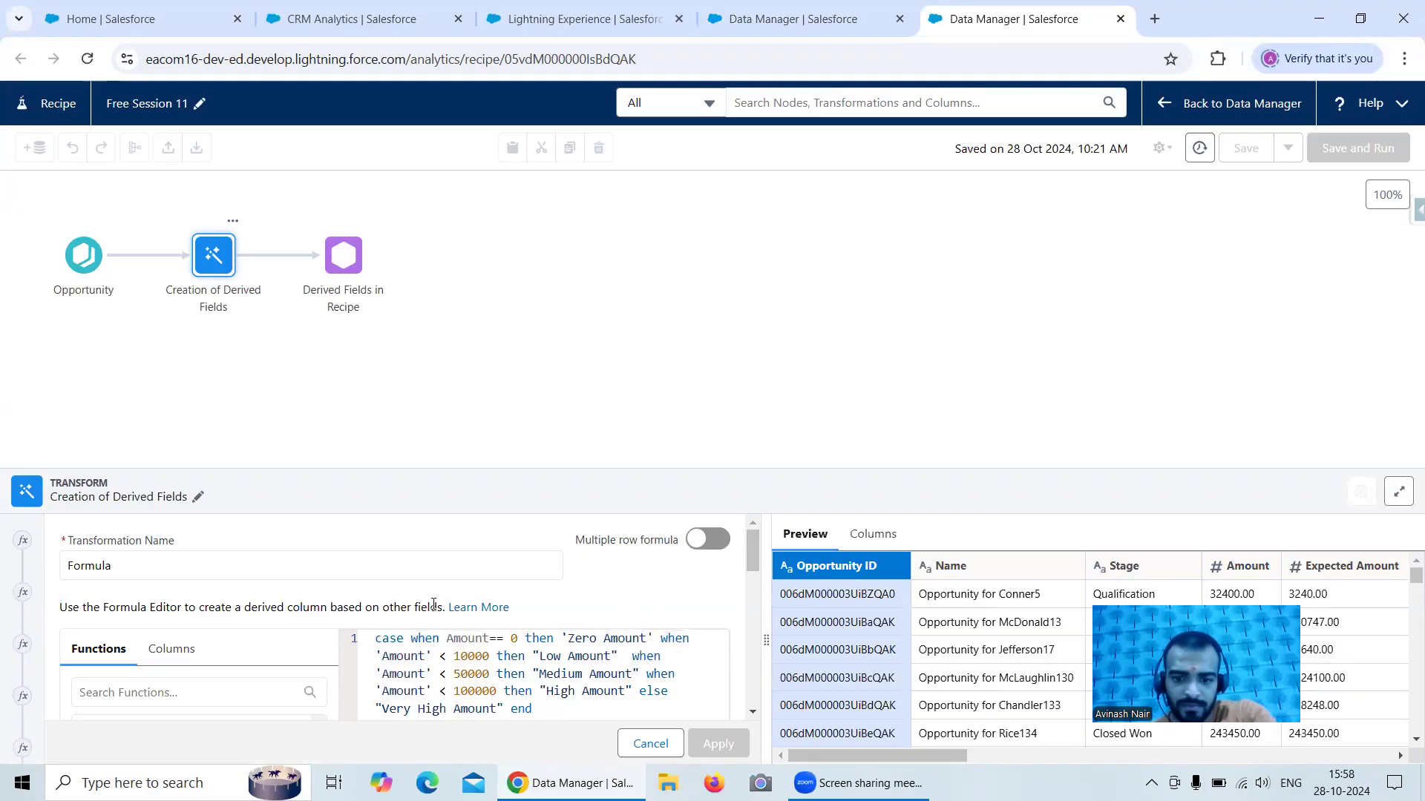
key("BackSpace")
key("BackSpace")
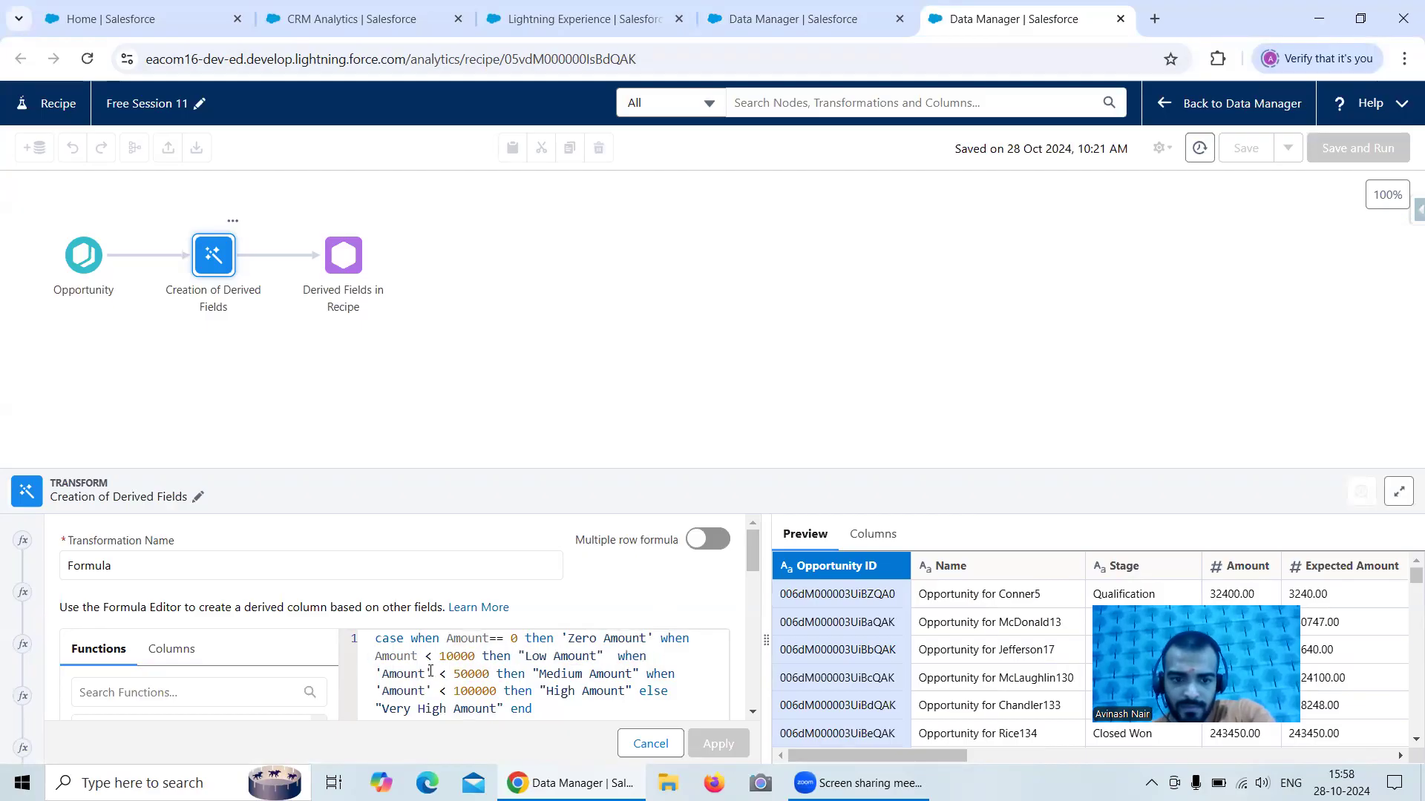
key("BackSpace")
key("Left")
key("Left")
key("Left")
key("Left")
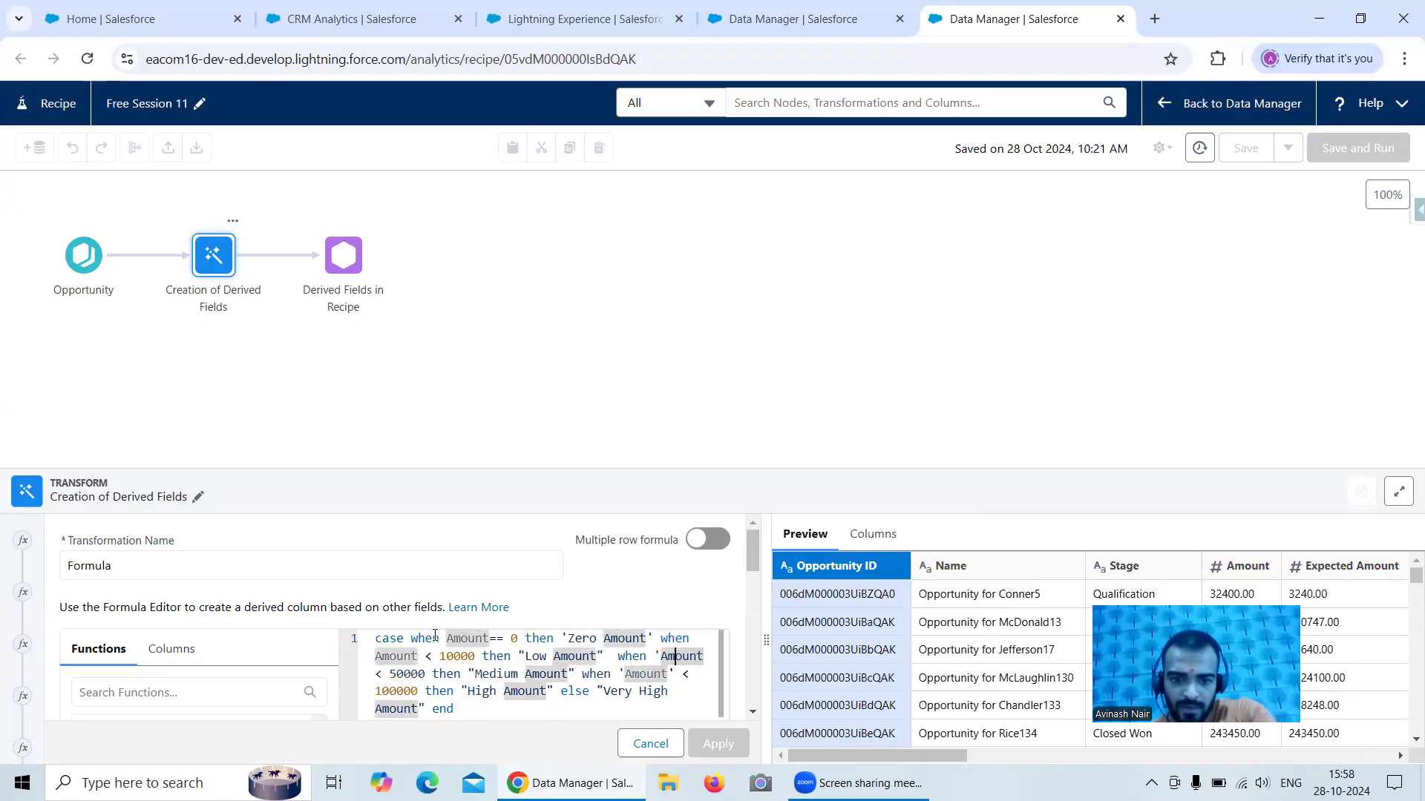
key("BackSpace")
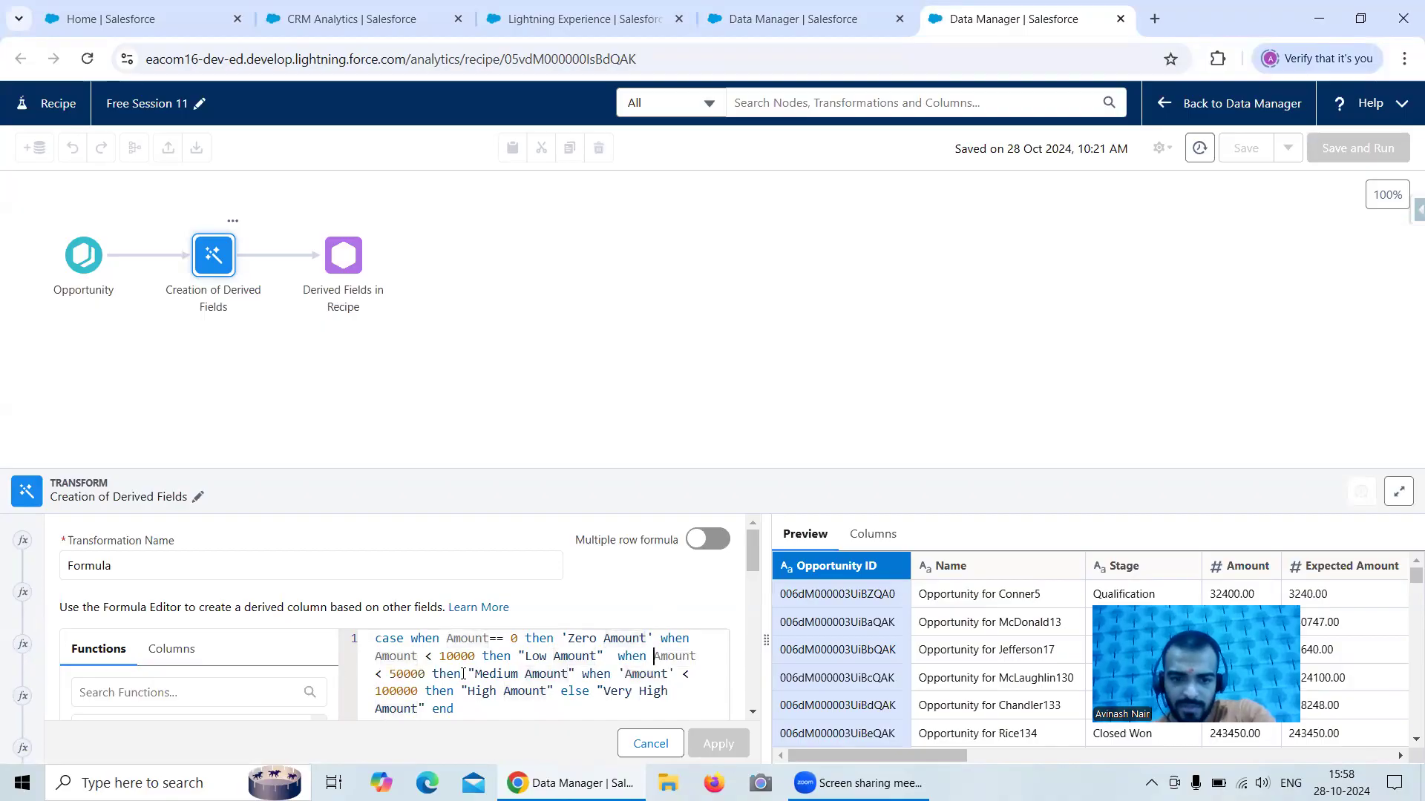
- Remove the single quotes around the Amount field in the < 100000 condition
left_click(676, 674)
key("BackSpace")
key("Left")
key("Left")
key("Left")
key("BackSpace")
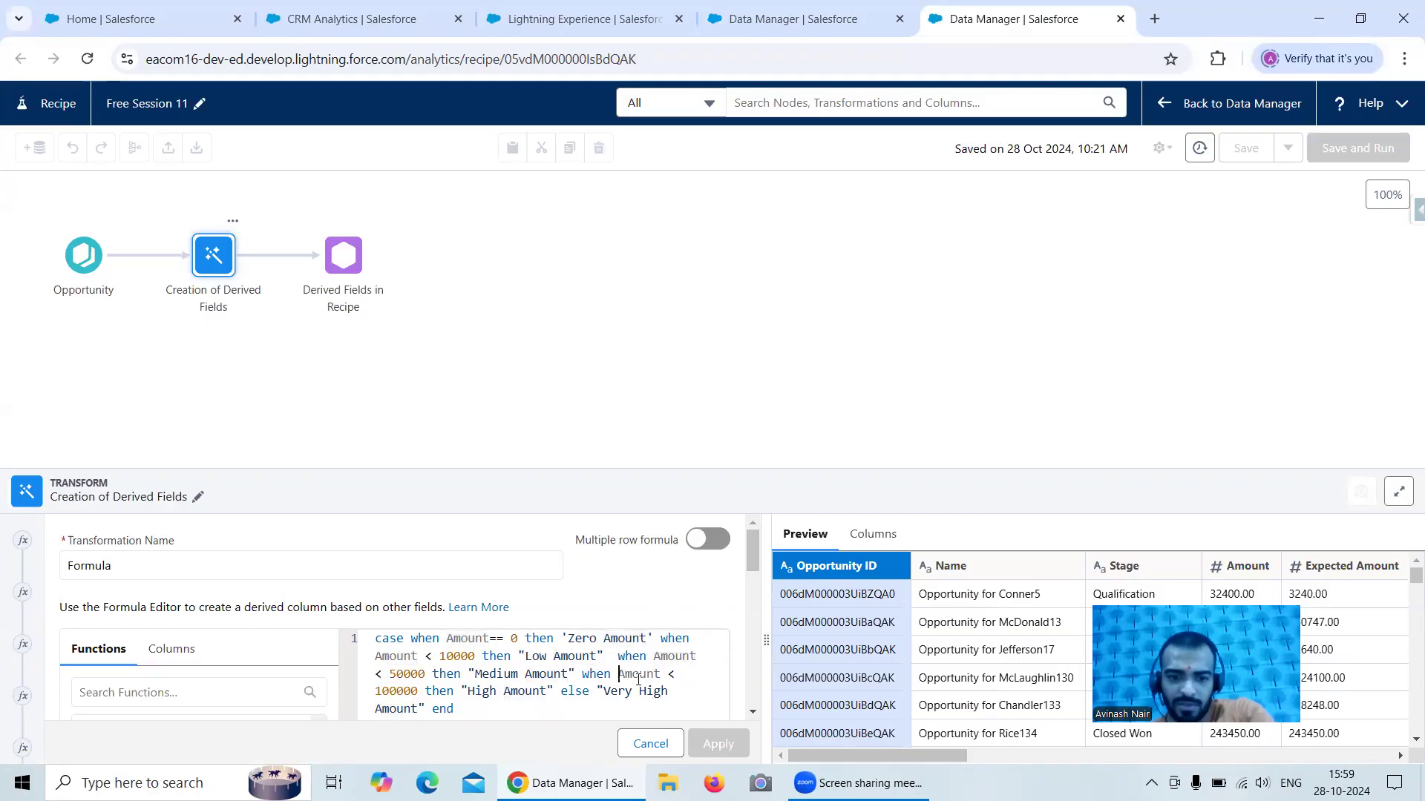
- Replace the double quotes around Low Amount with single quotes in the formula
left_click(523, 658)
key("BackSpace")
type("'")
left_click(603, 656)
key("BackSpace")
type("'")
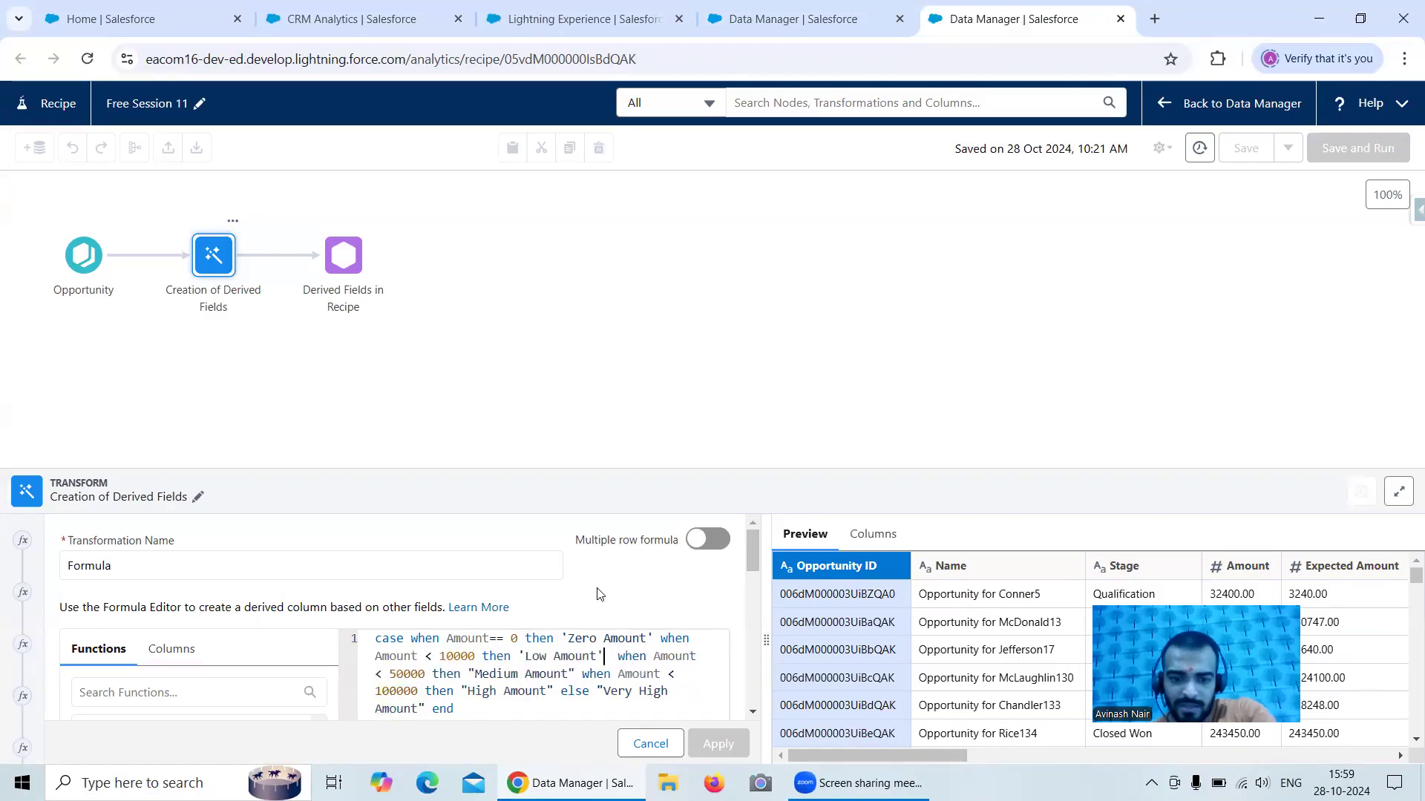
- Try to replace the double quotes around Medium Amount with single quotes
left_click(476, 674)
key("BackSpace")
type("'")
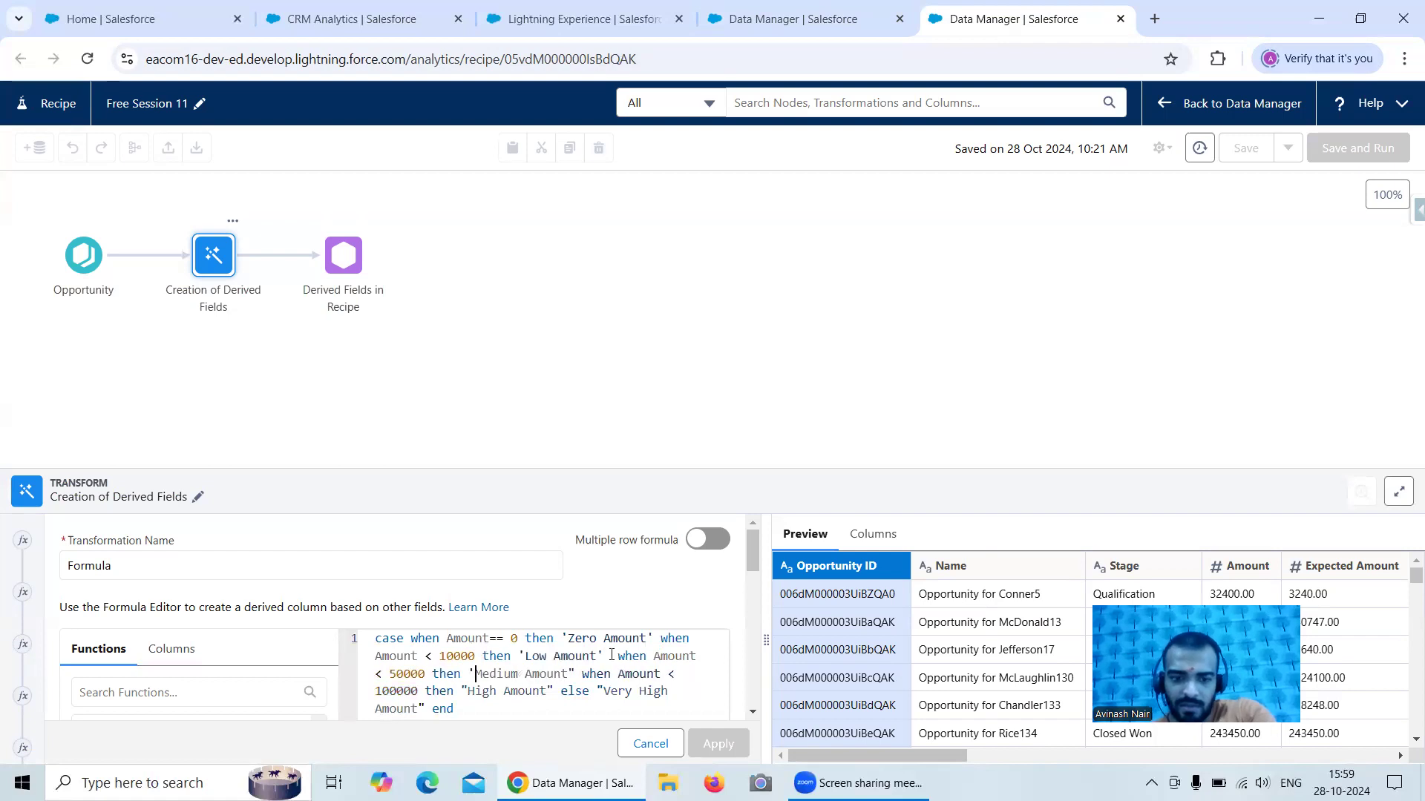
left_click_drag(577, 656, 580, 674)
type("'")
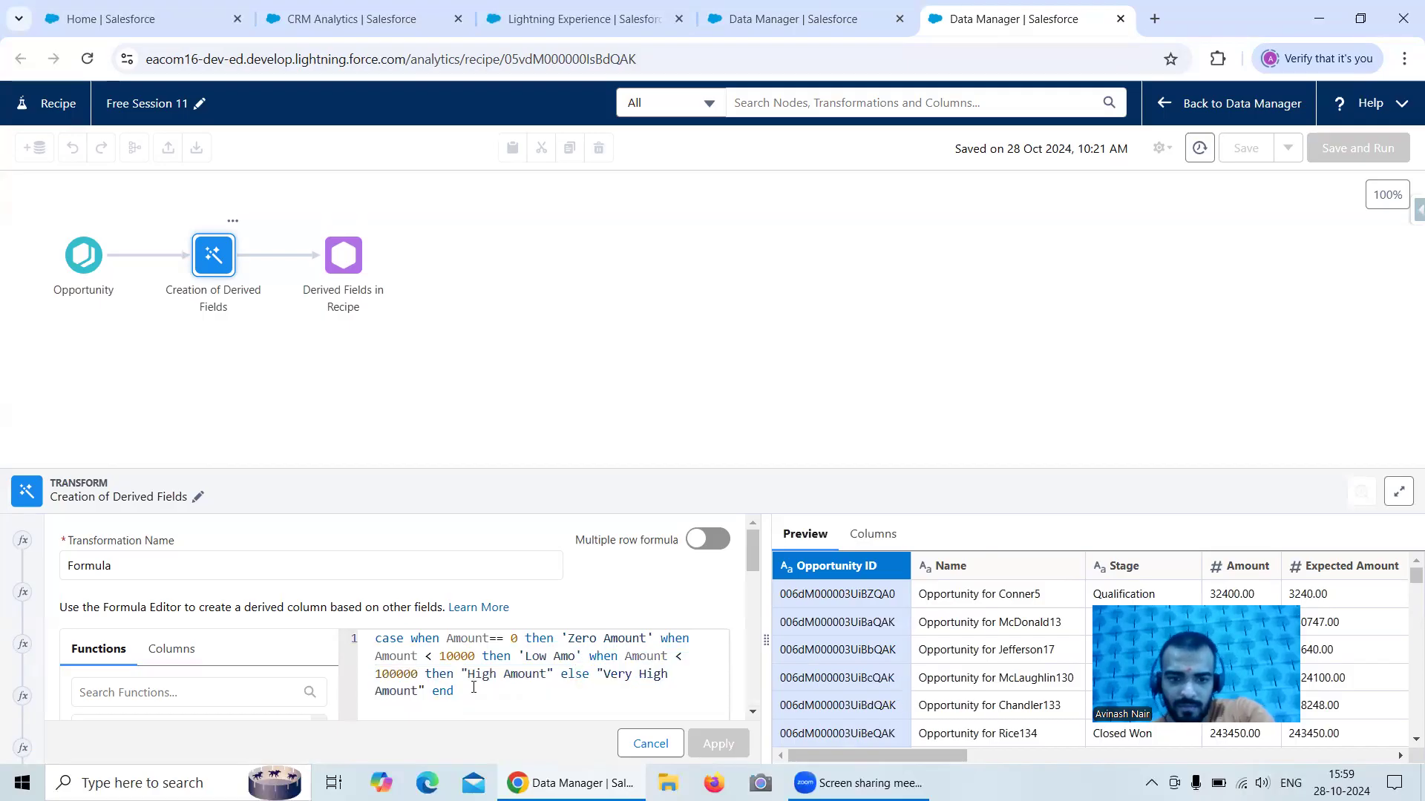
- Replace the double quotes around High Amount with single quotes in the formula
left_click(469, 674)
key("BackSpace")
type("'")
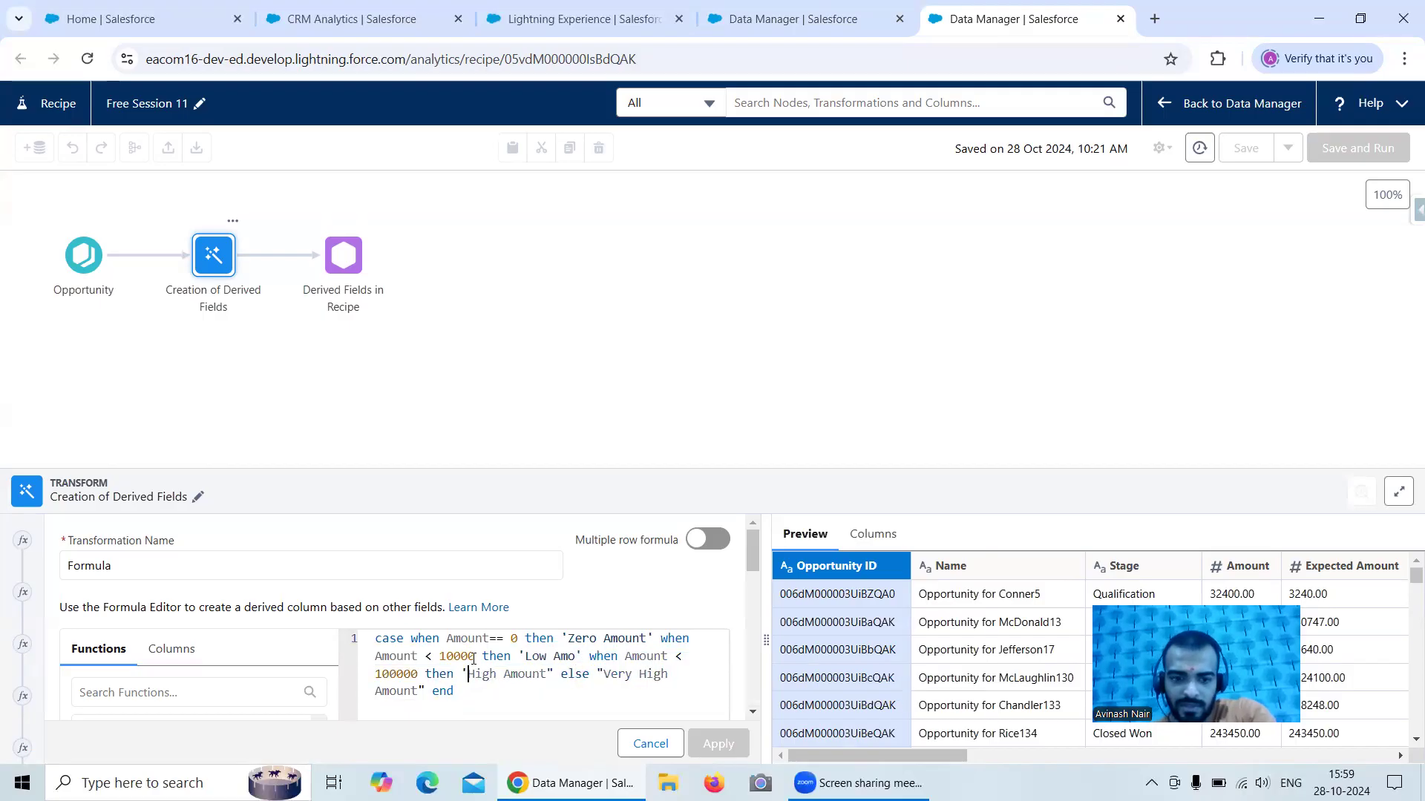
key("BackSpace")
type("'")
- Replace the double quotes around Very High Amount in the else branch with single quotes
left_click(606, 671)
key("BackSpace")
type("'")
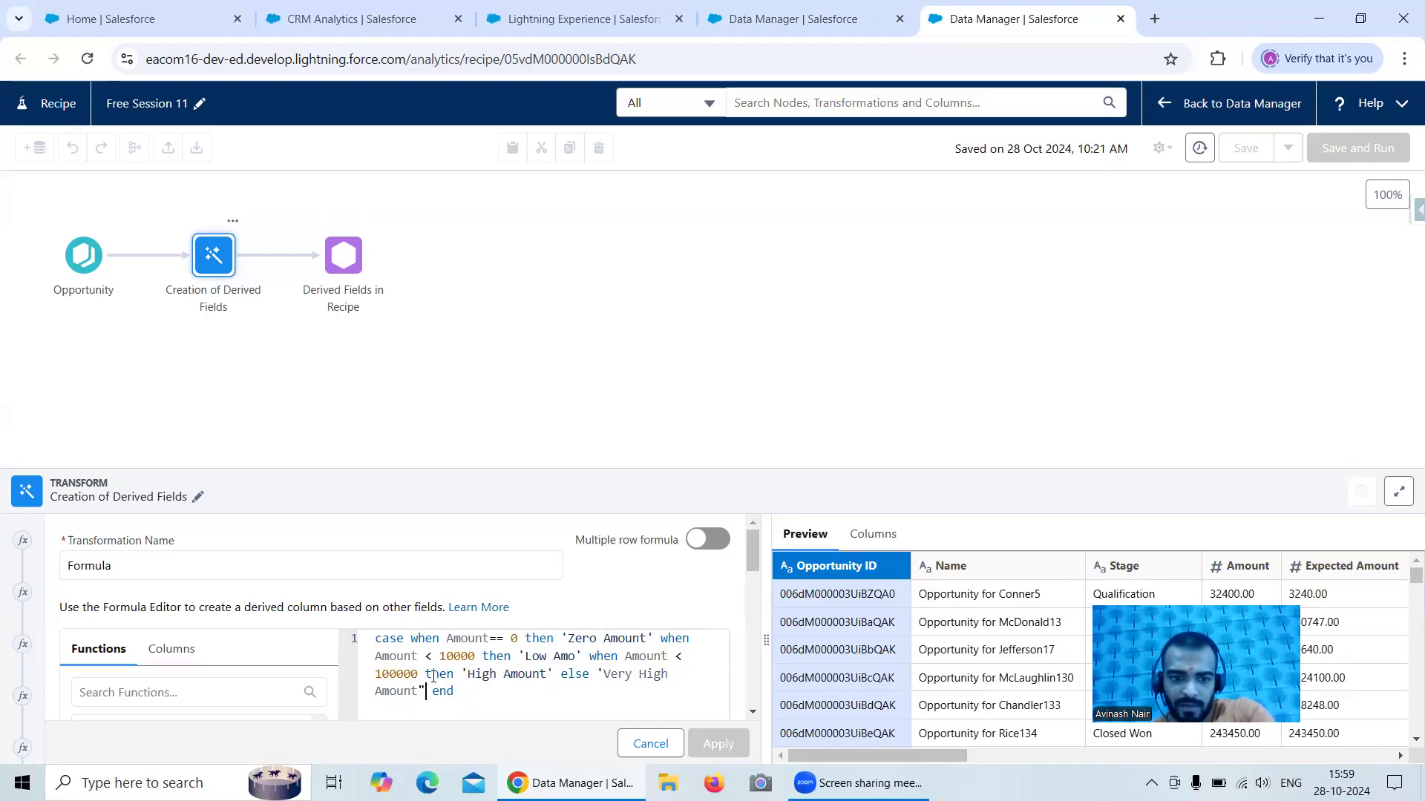
key("BackSpace")
type("'")
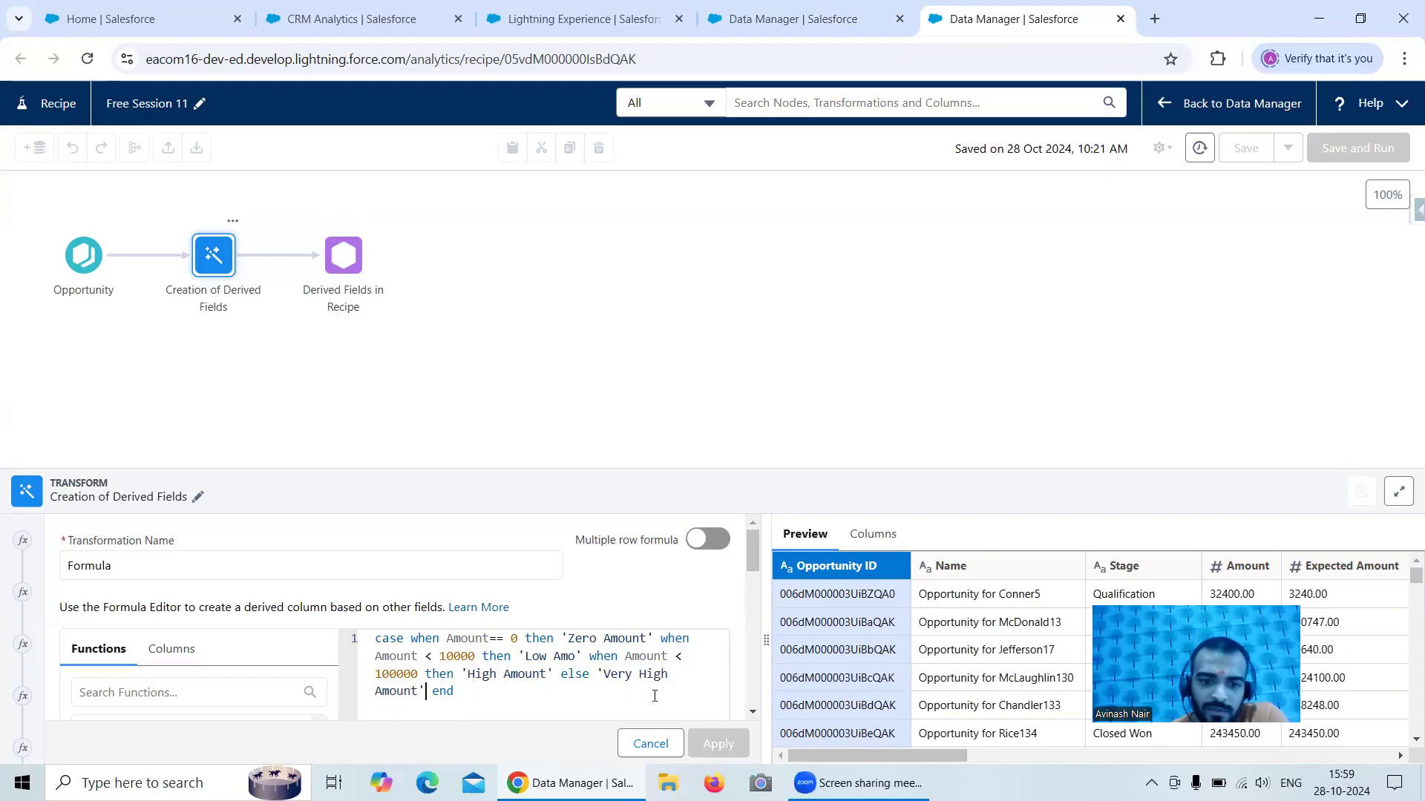
- Set the formula's output type to Text
left_click_drag(752, 549, 702, 653)
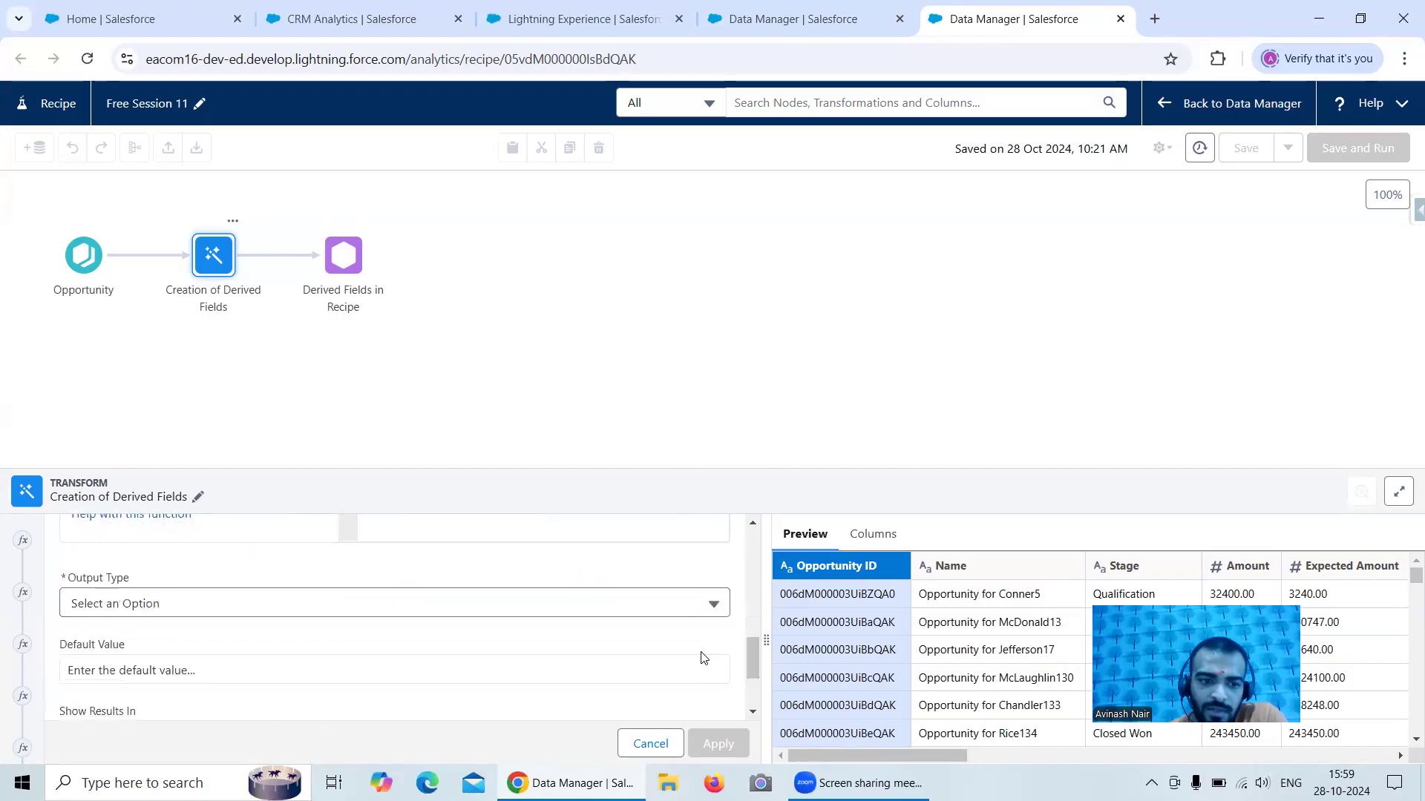
left_click(258, 604)
left_click(153, 443)
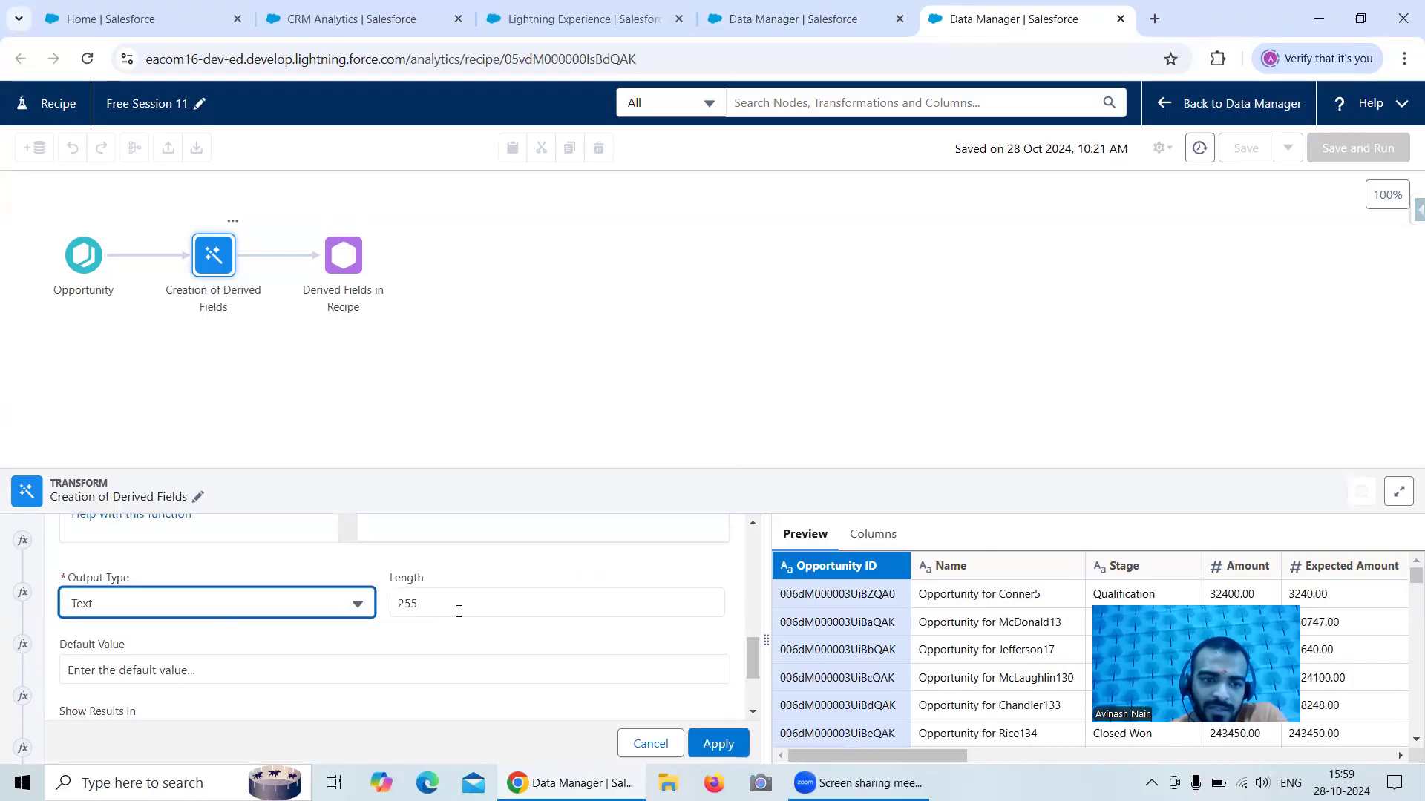
- Set the column label and API name to Amount_Bucket, matching the dataflow field's name, and apply the formula
scroll(657, 704, "down", 2)
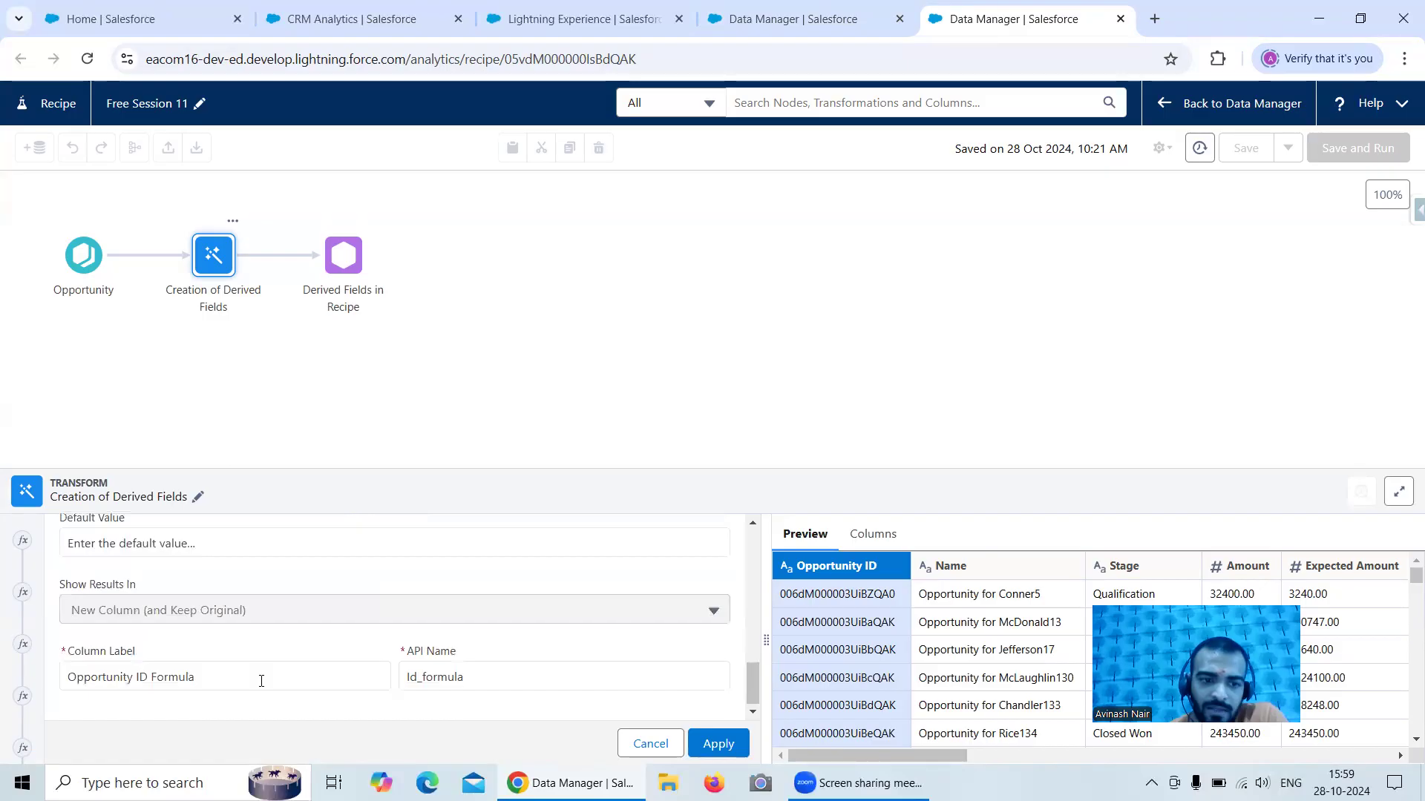
left_click_drag(261, 681, 125, 681)
left_click(804, 23)
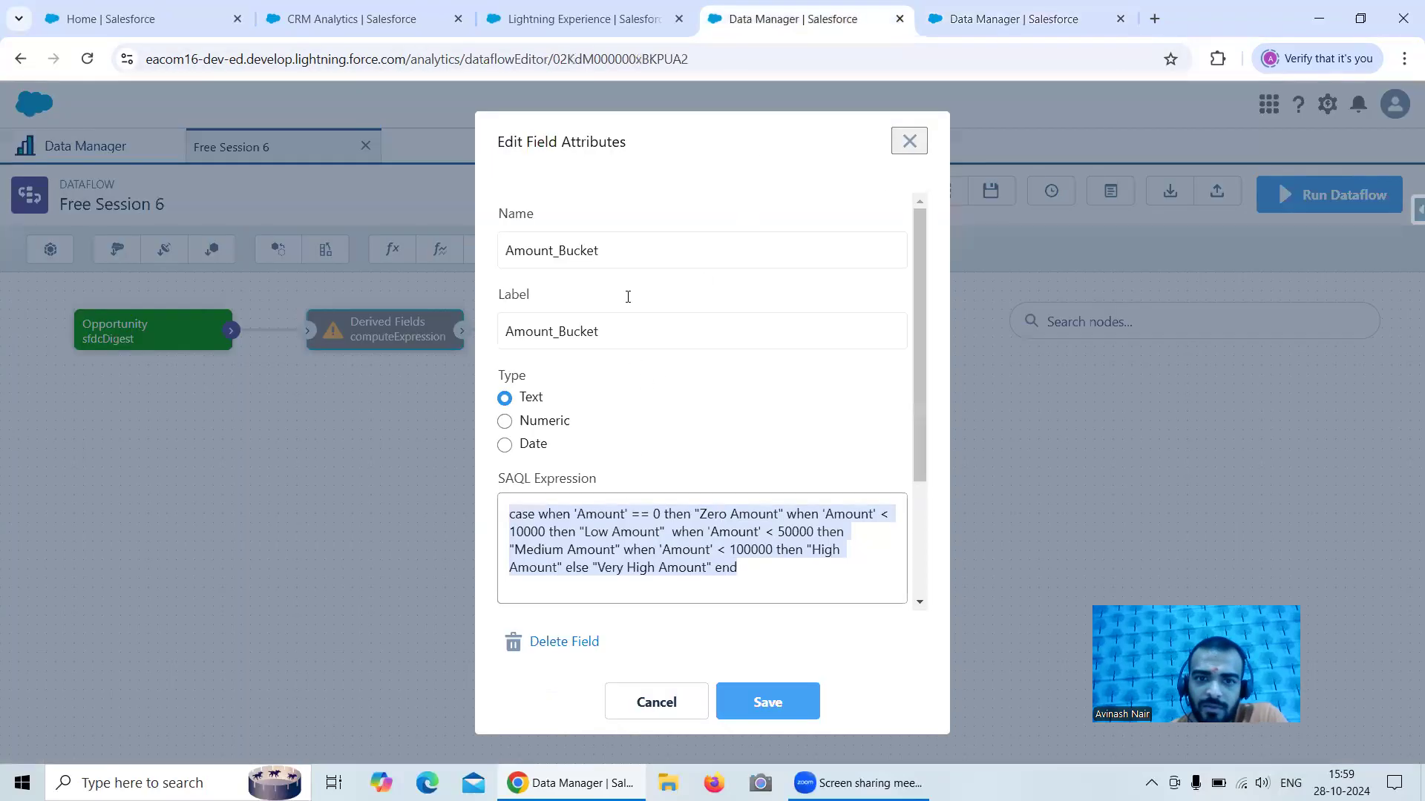
left_click(614, 251)
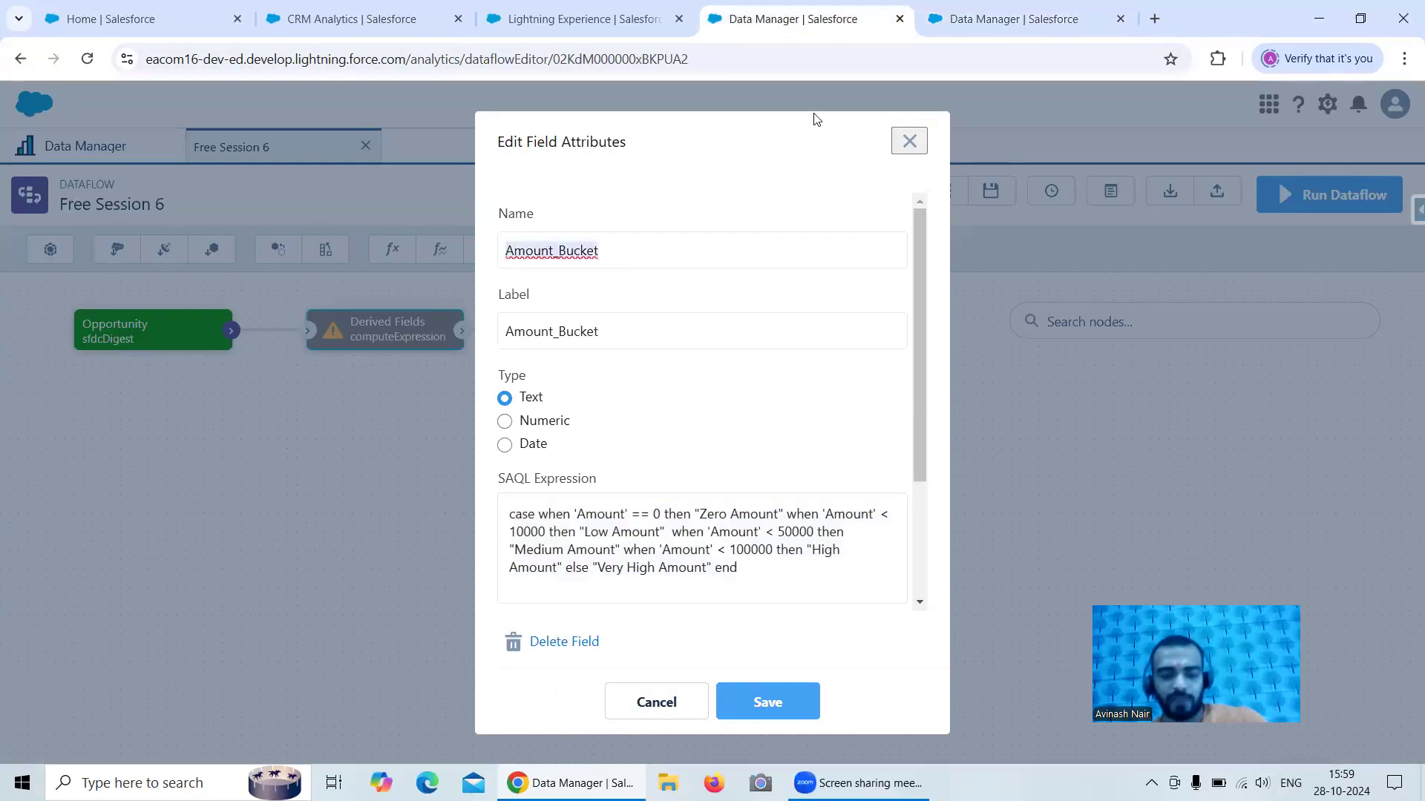
left_click(1024, 19)
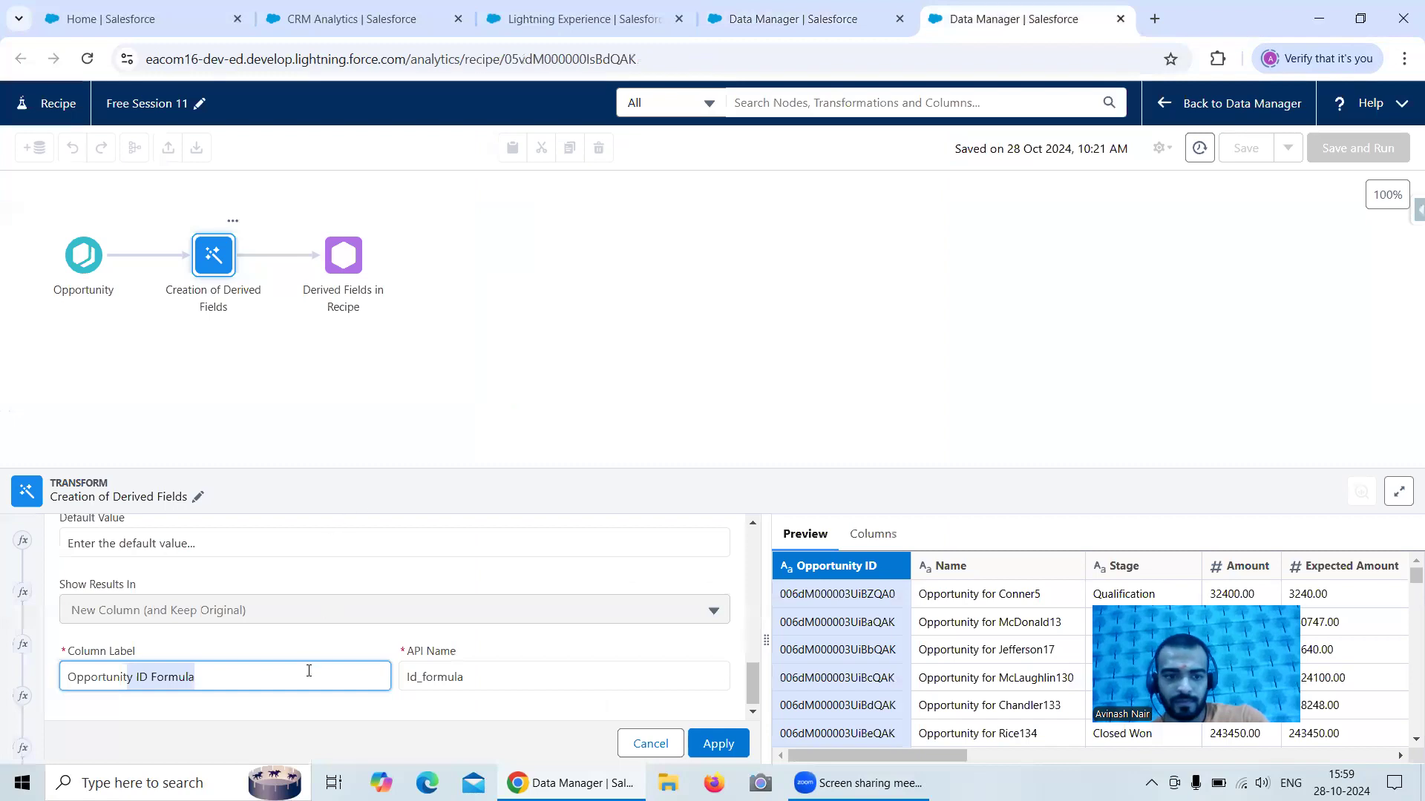
left_click_drag(272, 681, 19, 681)
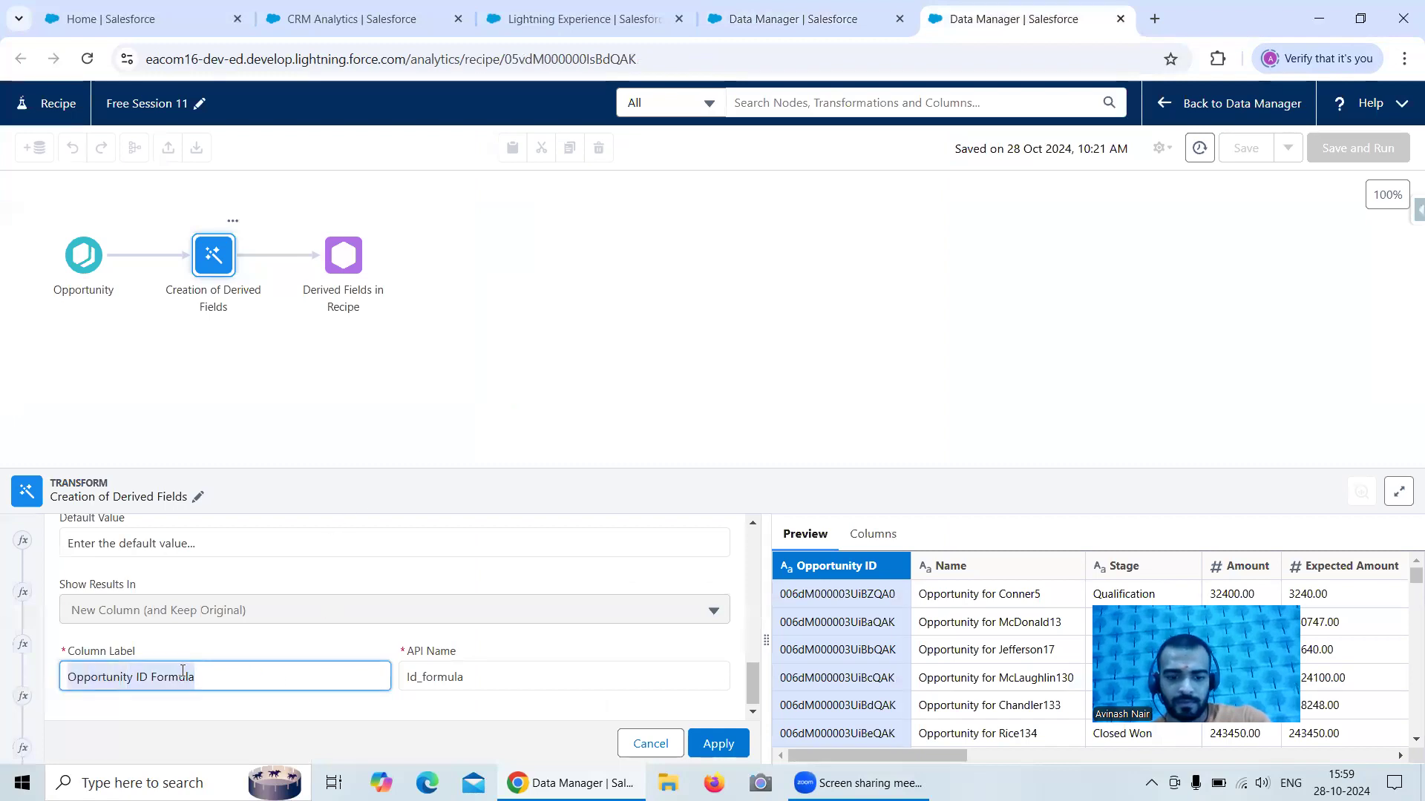
type("Amount_Bucket")
left_click_drag(488, 671, 388, 676)
type("Amount_Bucket")
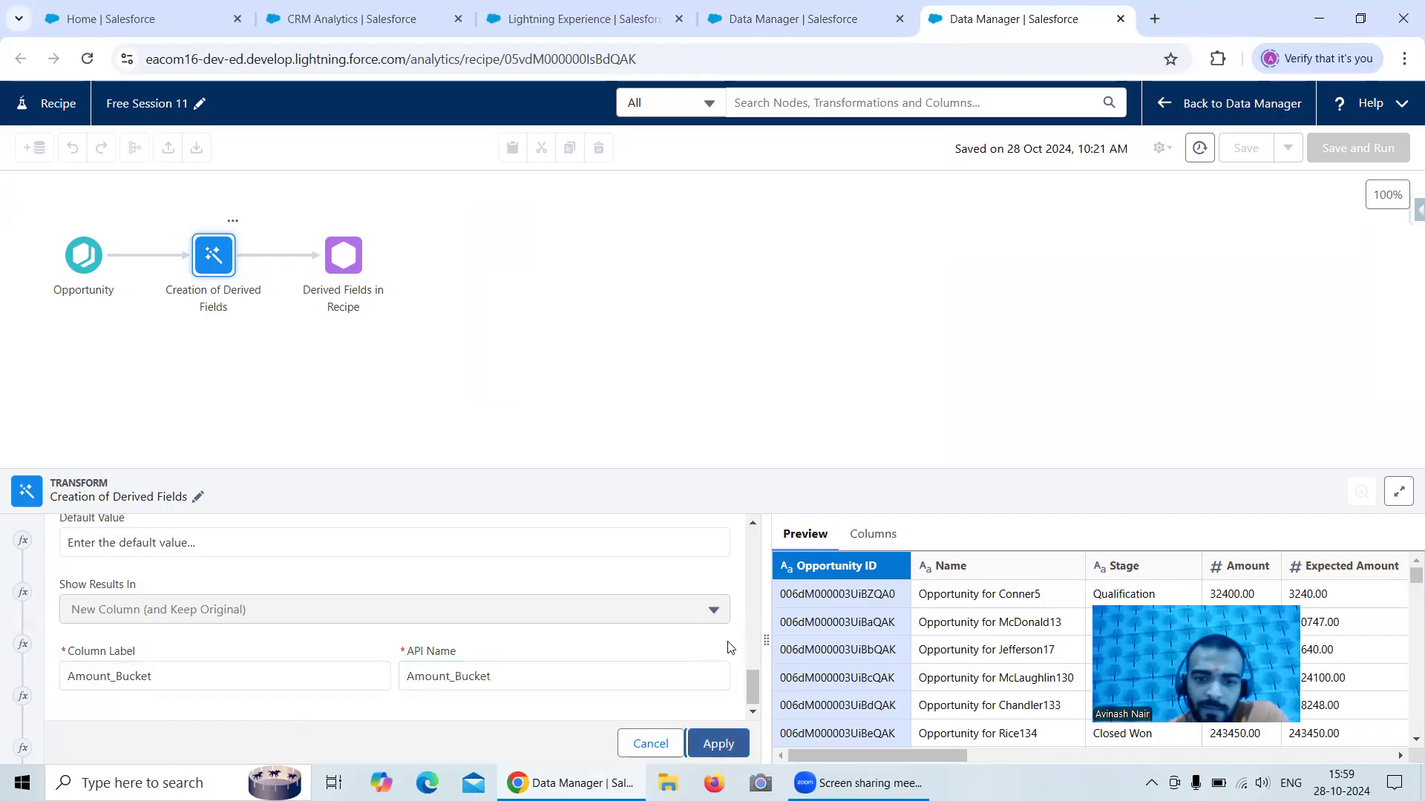
left_click(723, 739)
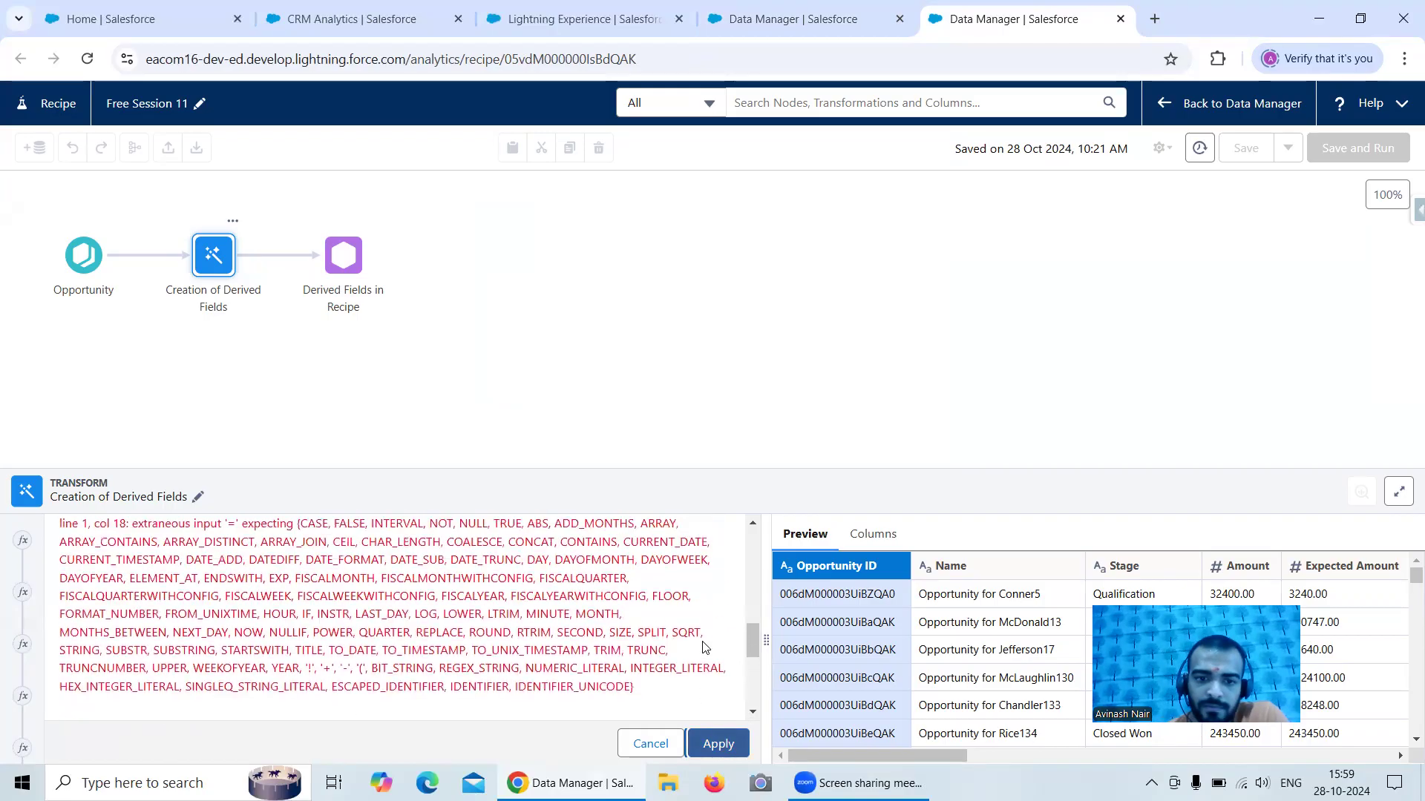
- Re-enter the Amount column in the formula's zero-amount condition using the suggested column
scroll(703, 640, "down", 5)
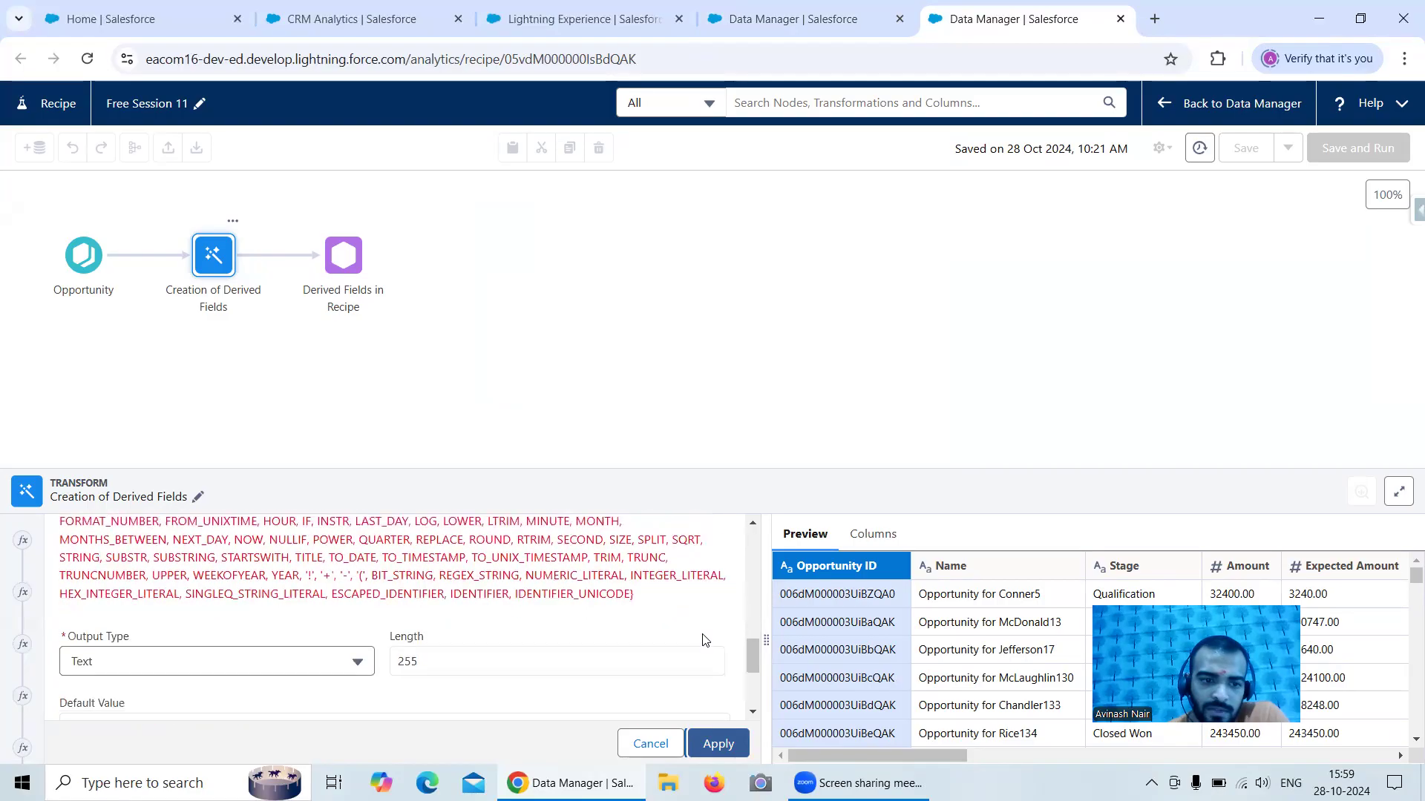
scroll(703, 640, "up", 5)
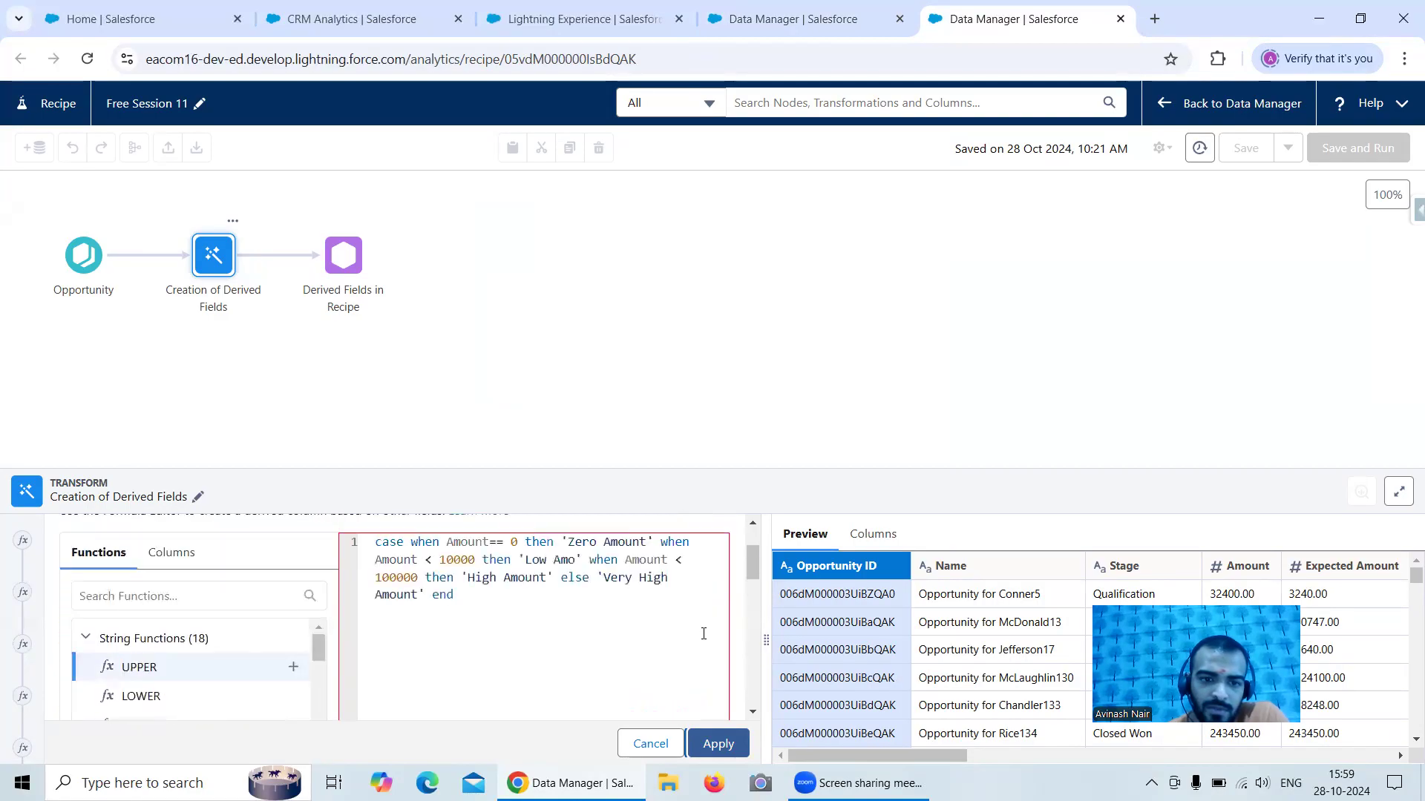
left_click_drag(755, 576, 767, 536)
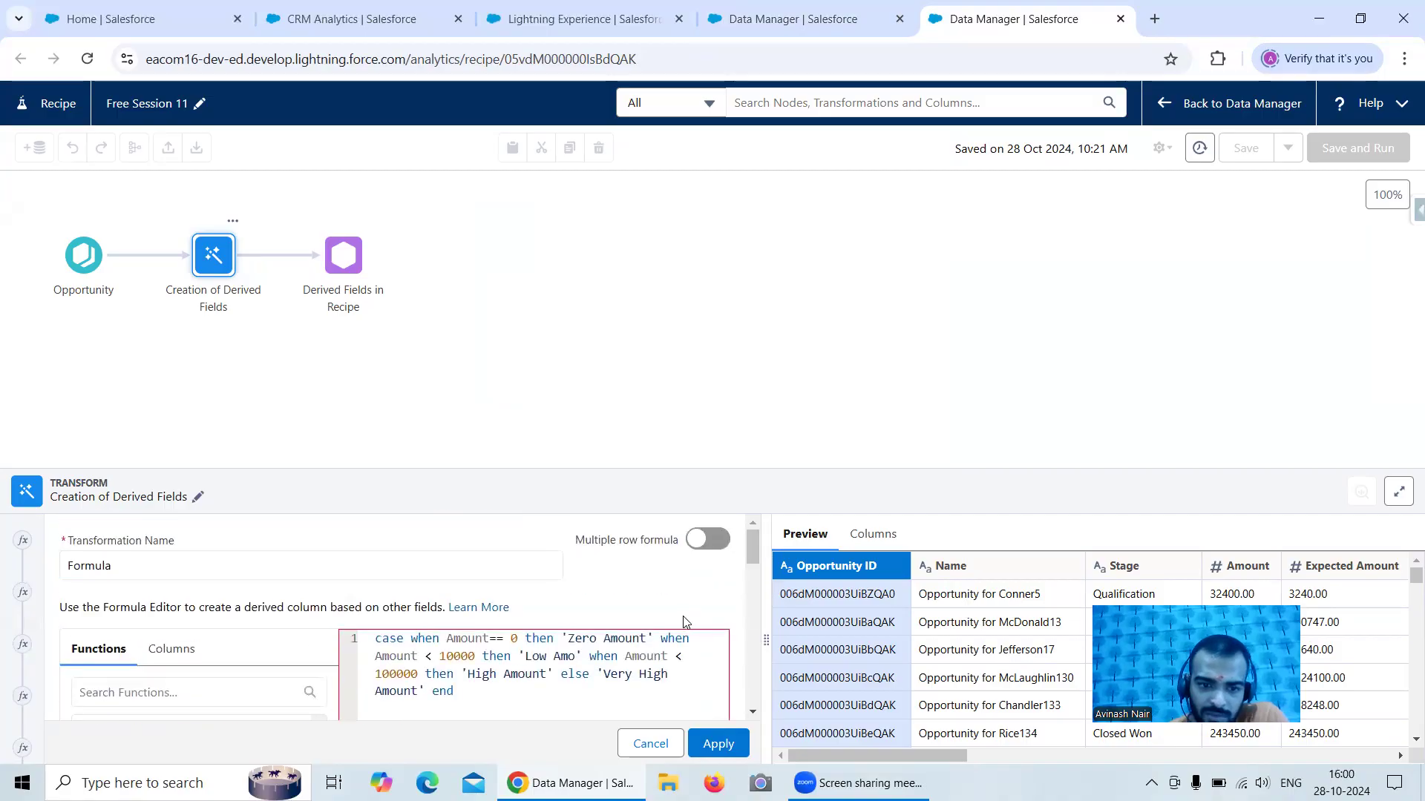
scroll(685, 622, "down", 1)
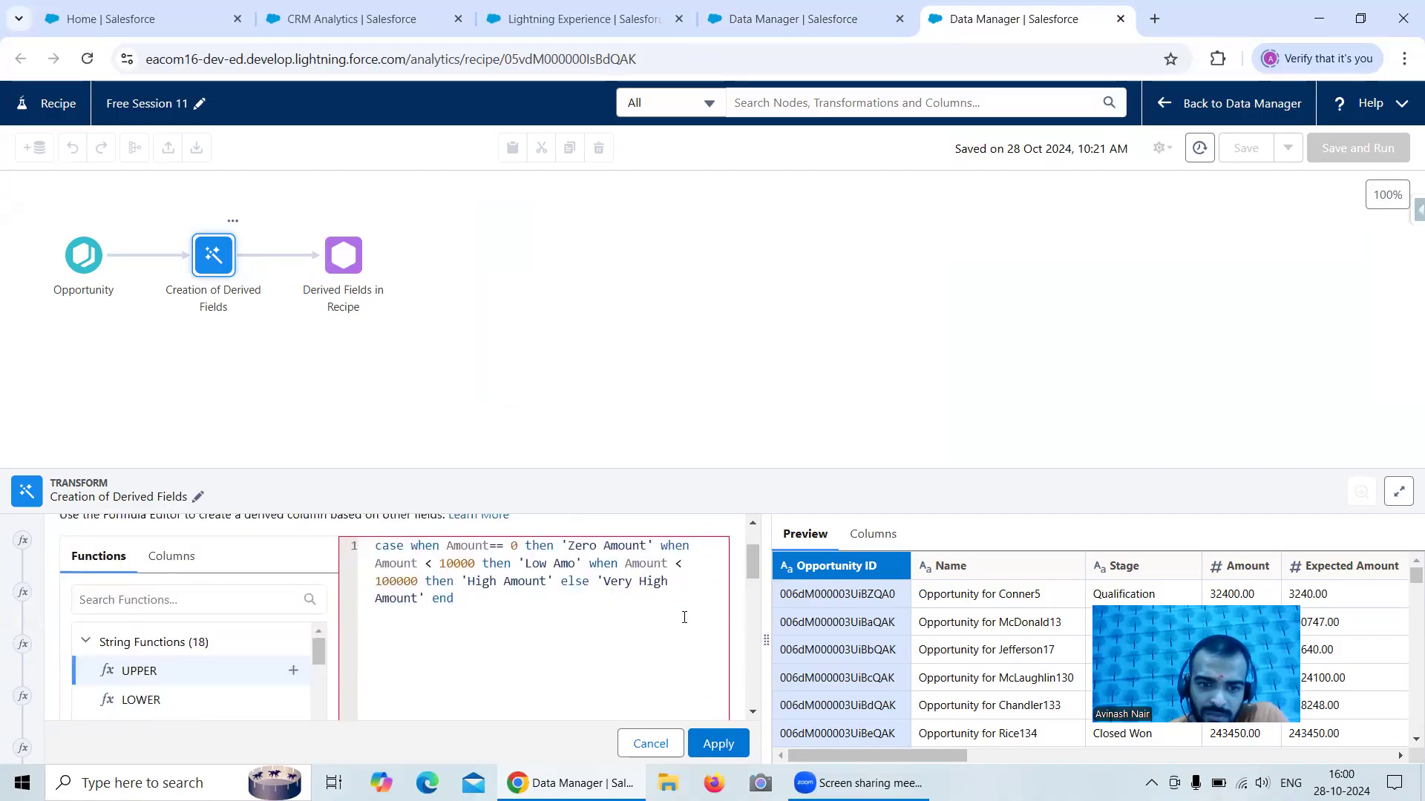
left_click(490, 546)
key("BackSpace")
key("BackSpace")
key("BackSpace")
key("BackSpace")
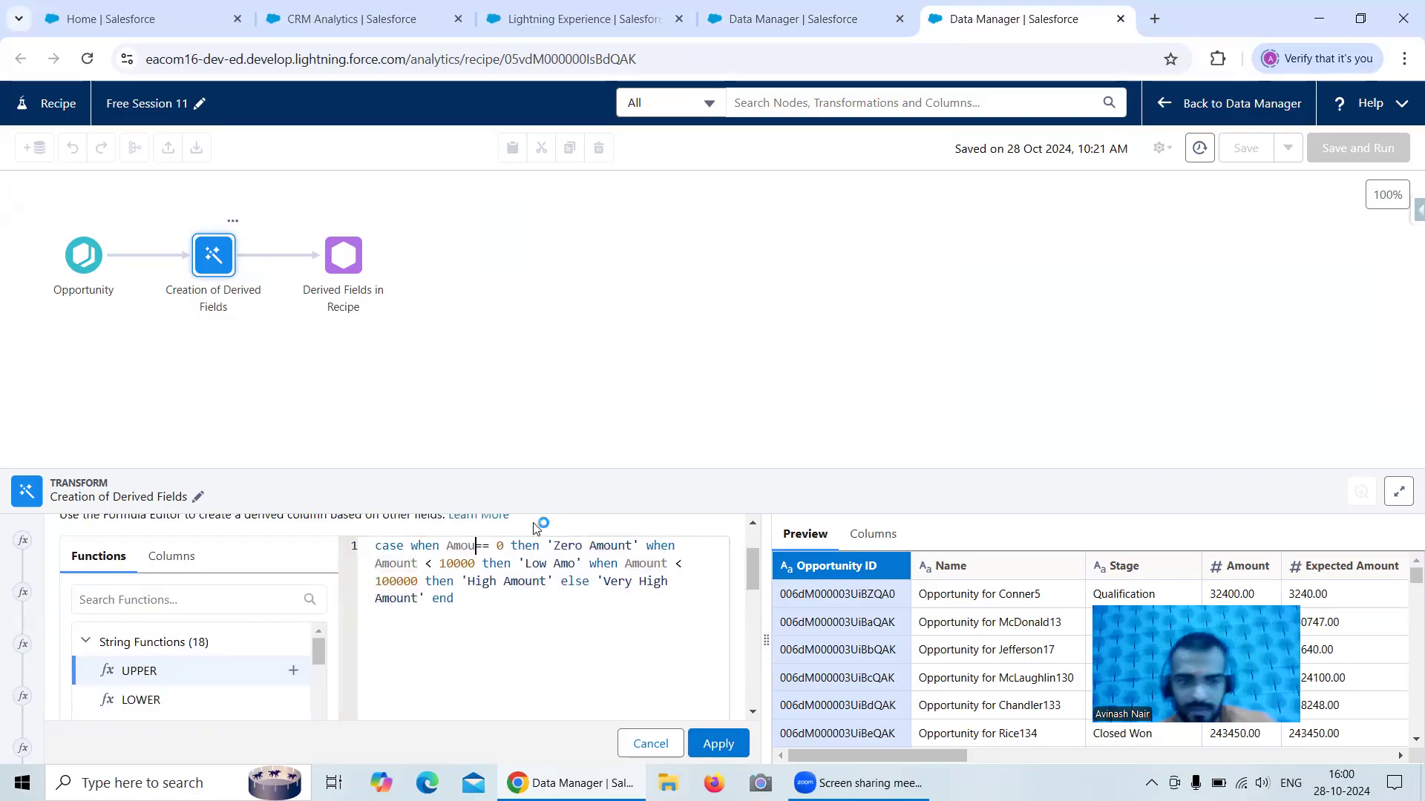
type("ou")
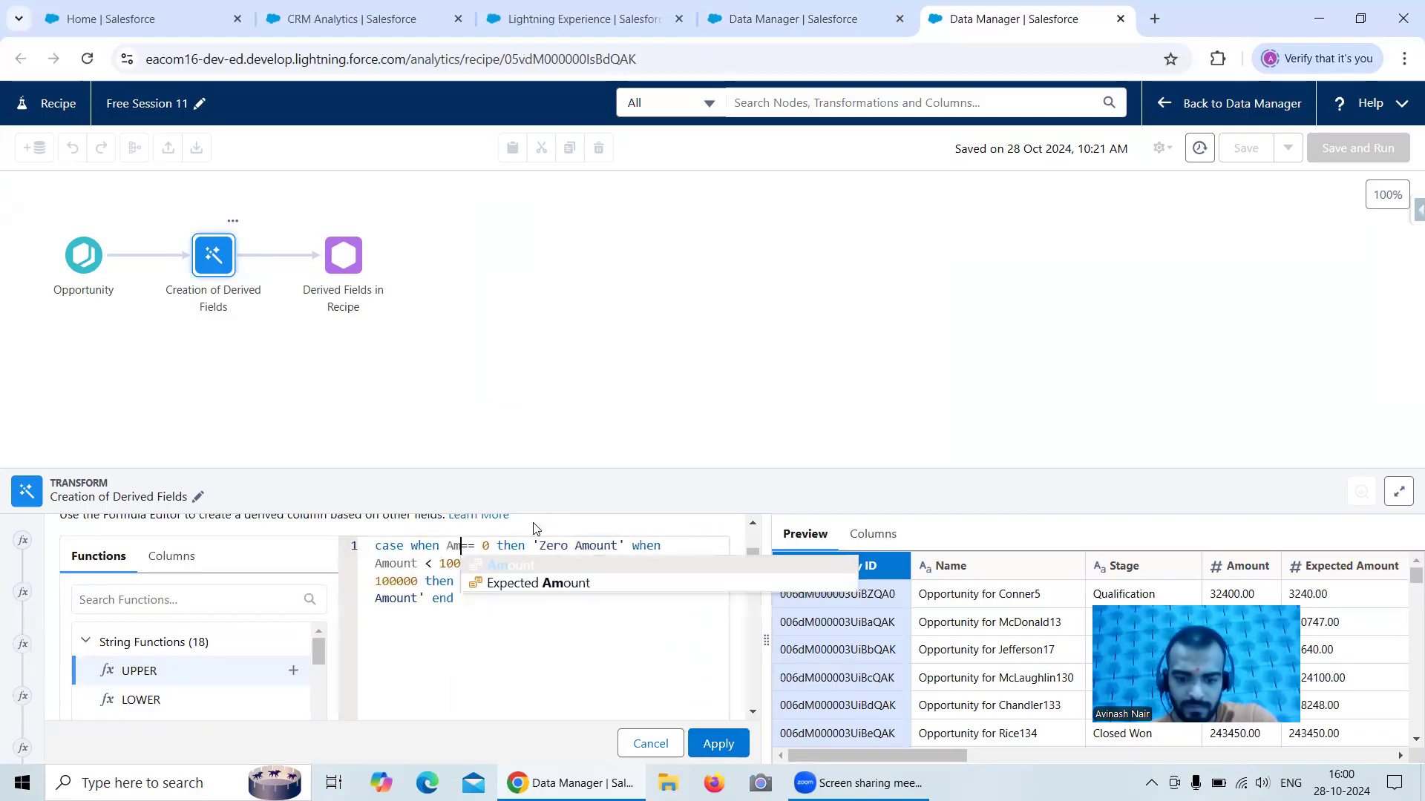
left_click(545, 566)
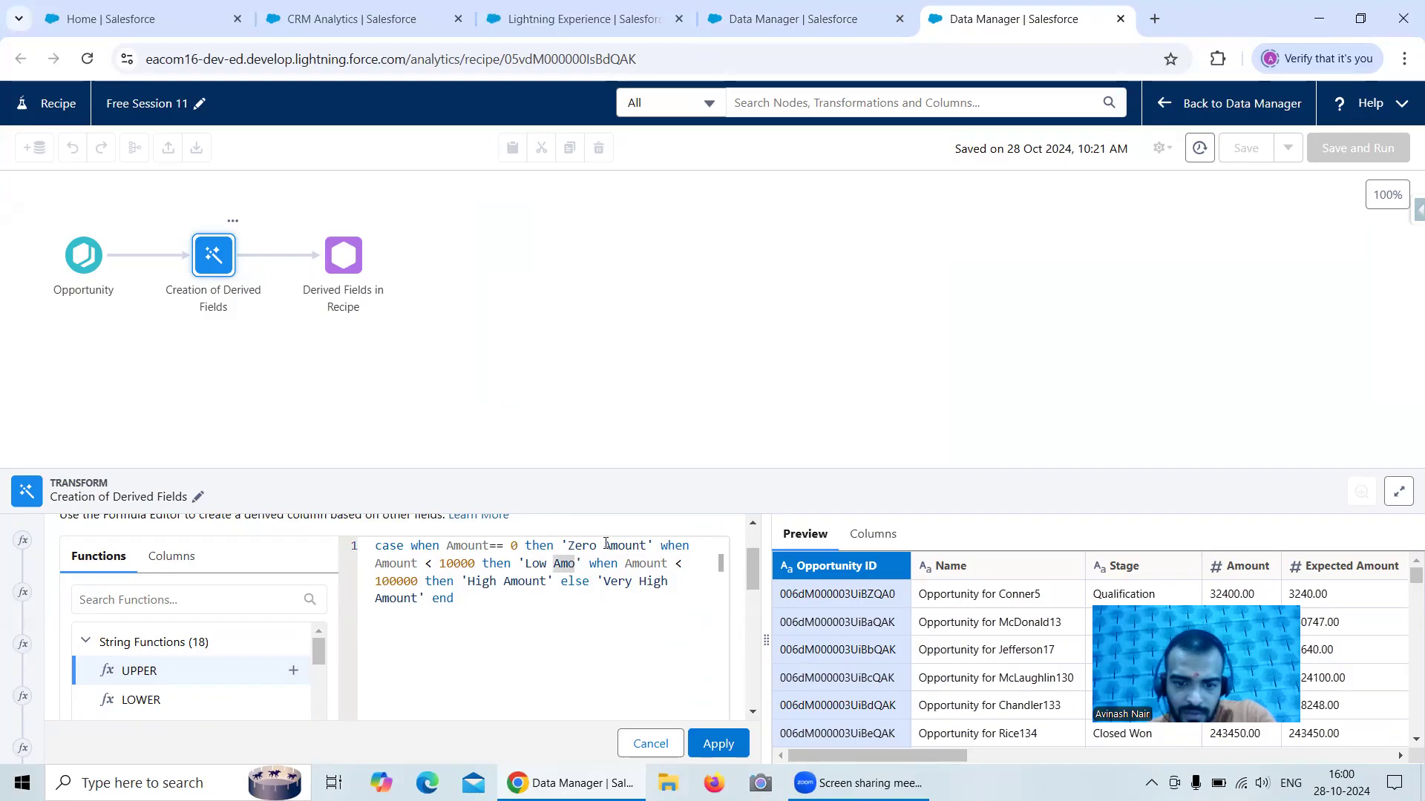
- Complete the truncated label as 'Low Amount', add a space before the == operator in the first condition, and apply the formula
type("unt")
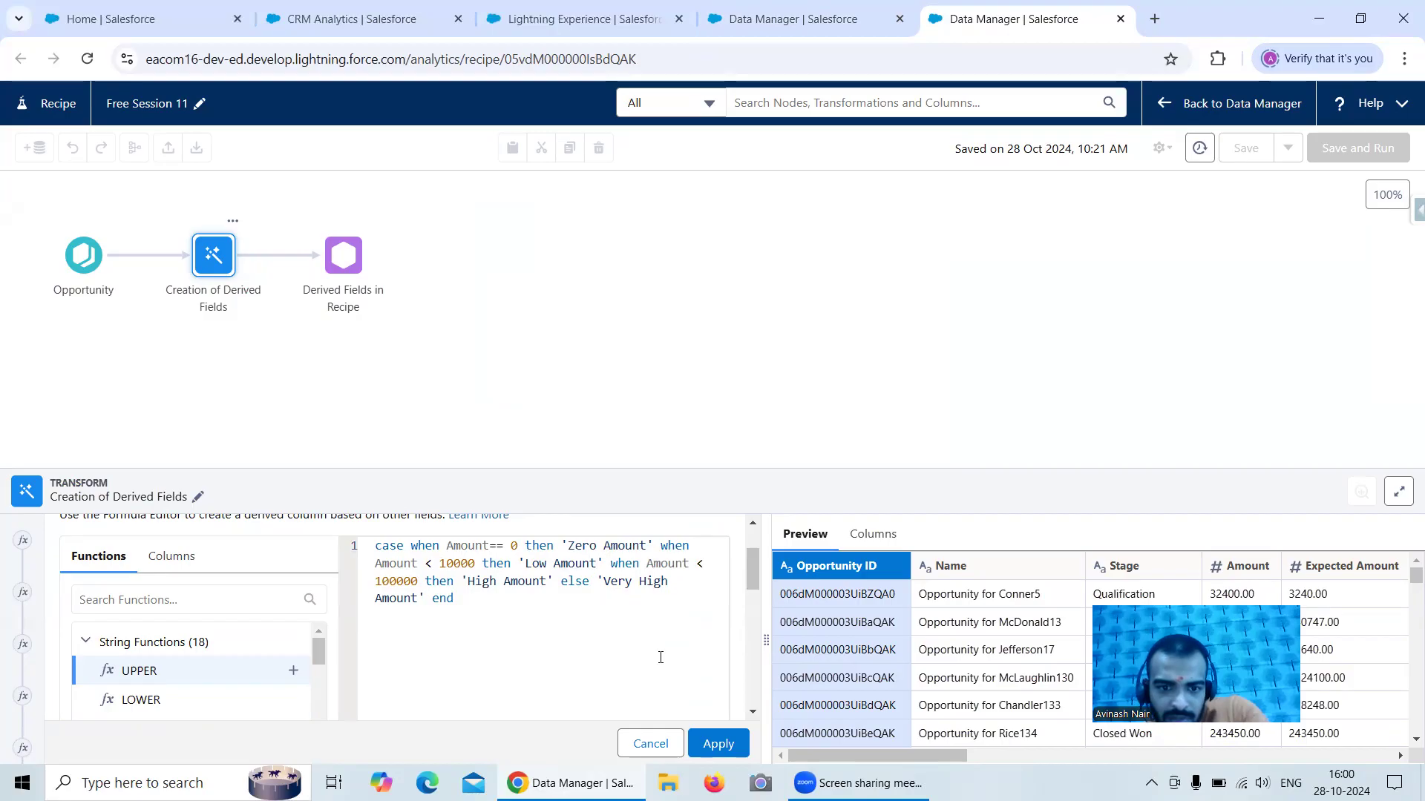
left_click(726, 747)
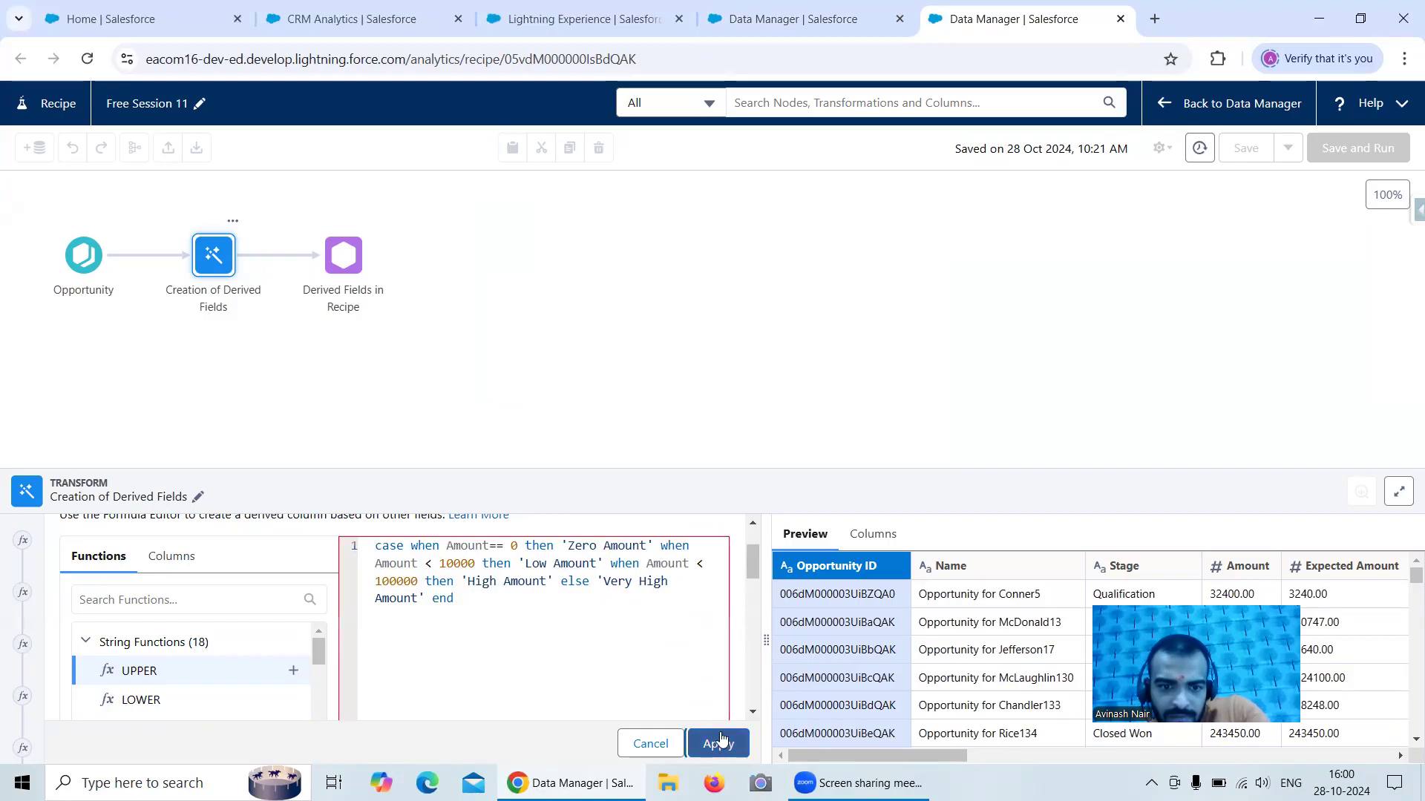
left_click(498, 550)
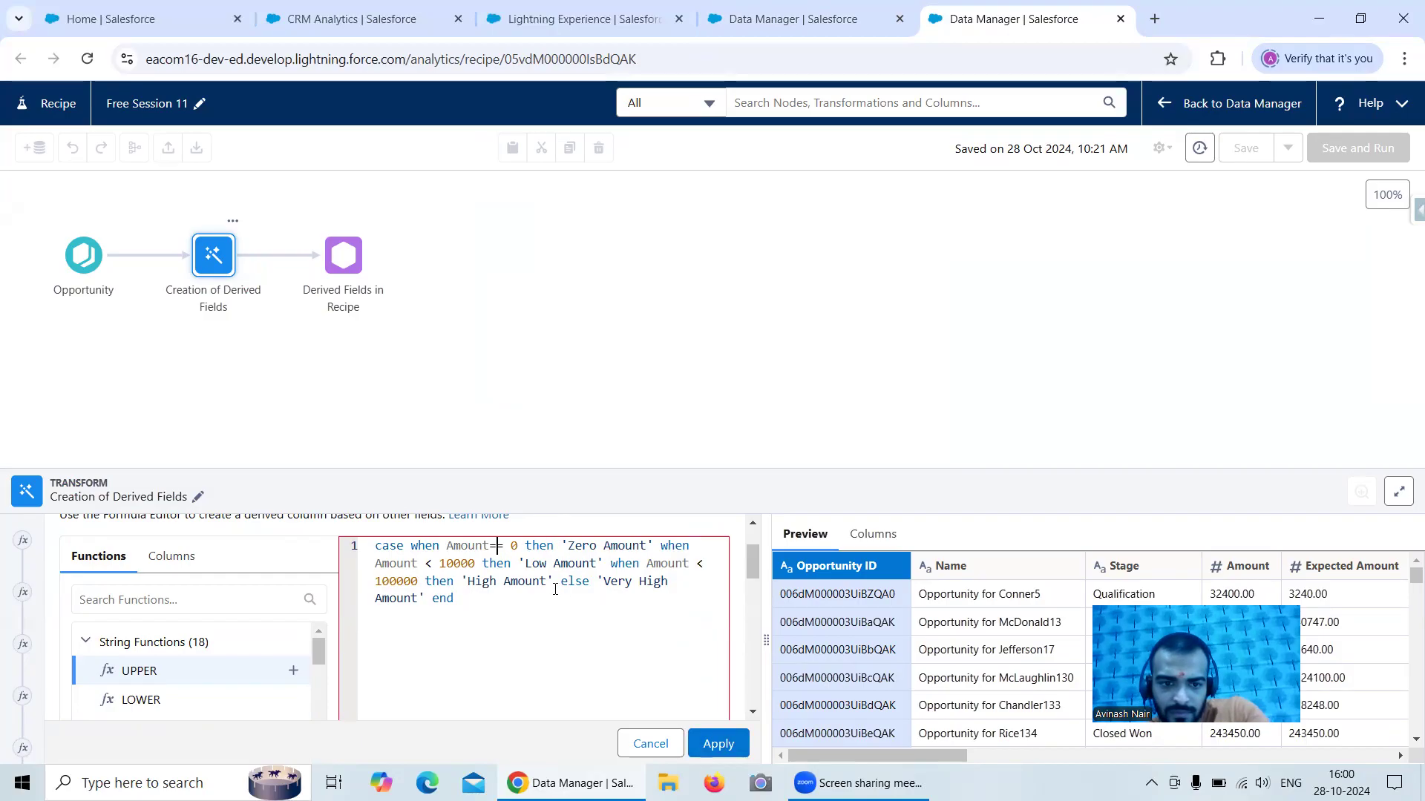
key("Left")
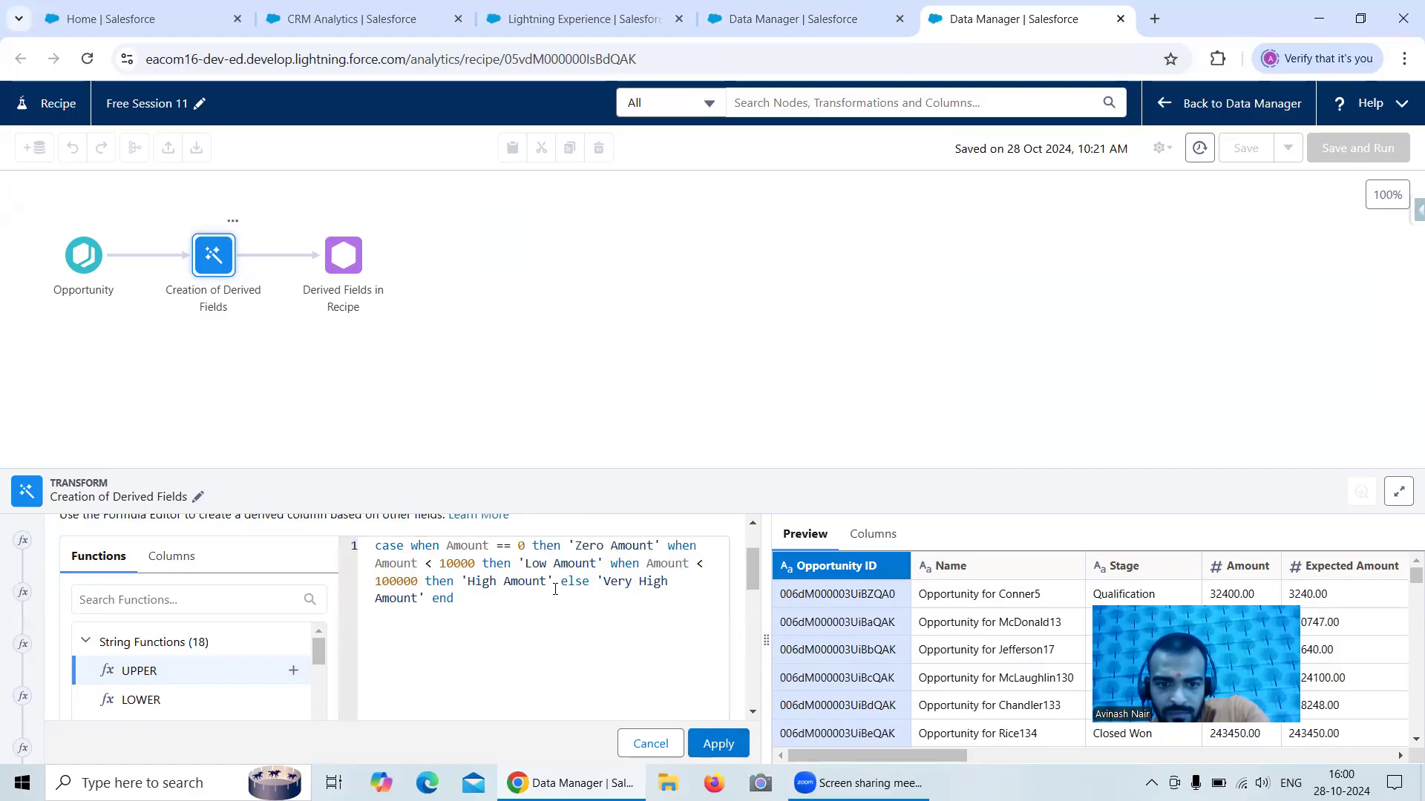
left_click(719, 744)
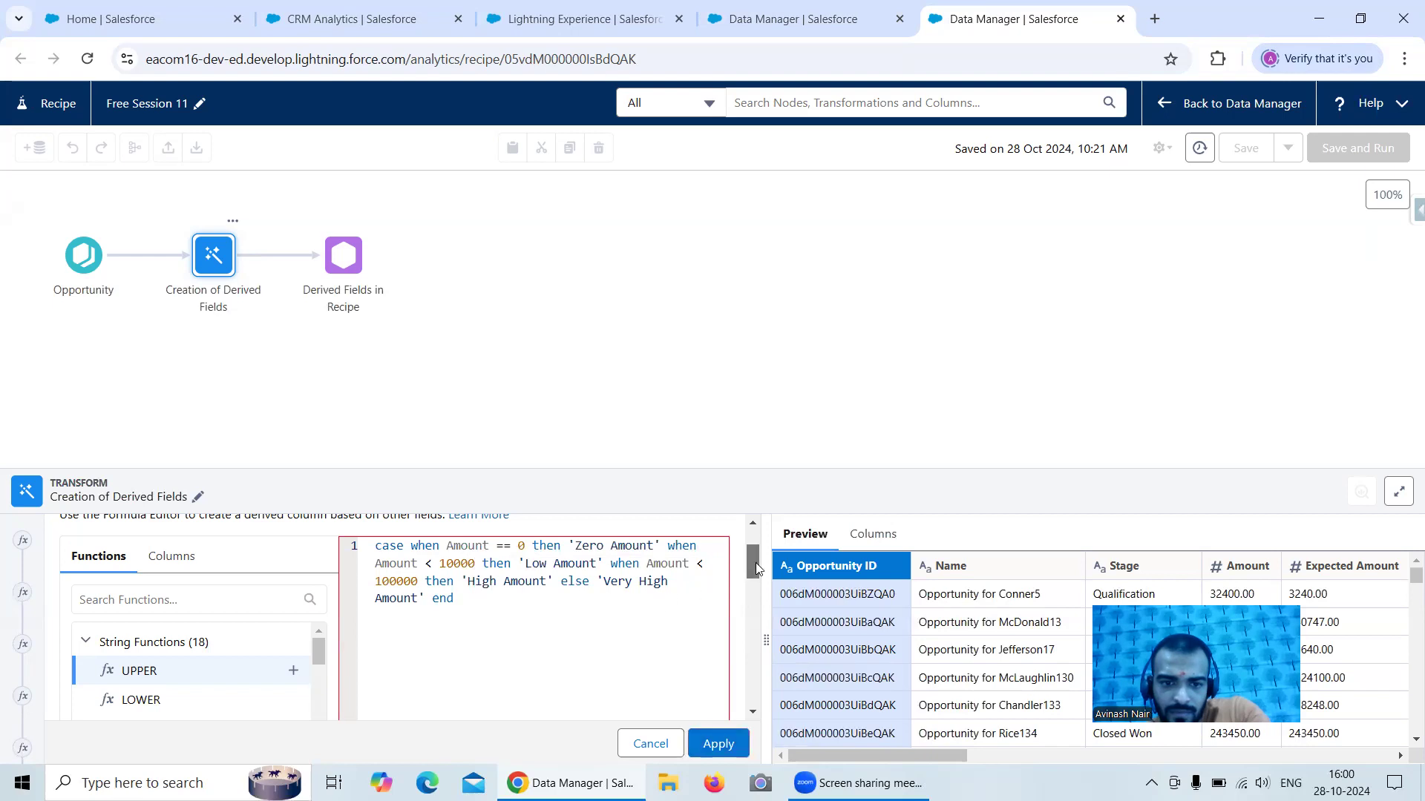
- Examine the formula's error message and compare the formula with the dataflow's SAQL expression
scroll(755, 567, "down", 2)
left_click_drag(756, 569, 754, 638)
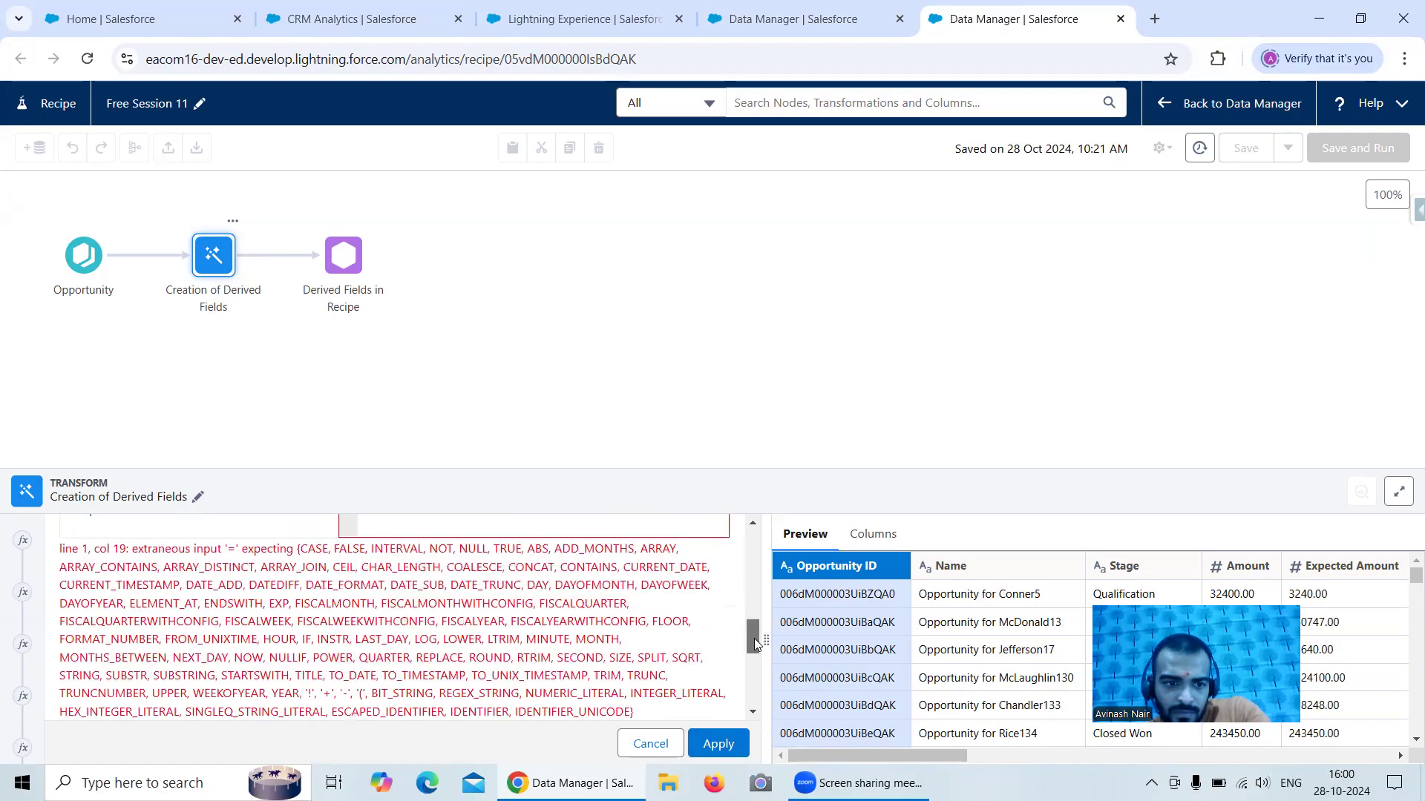
left_click_drag(754, 638, 751, 556)
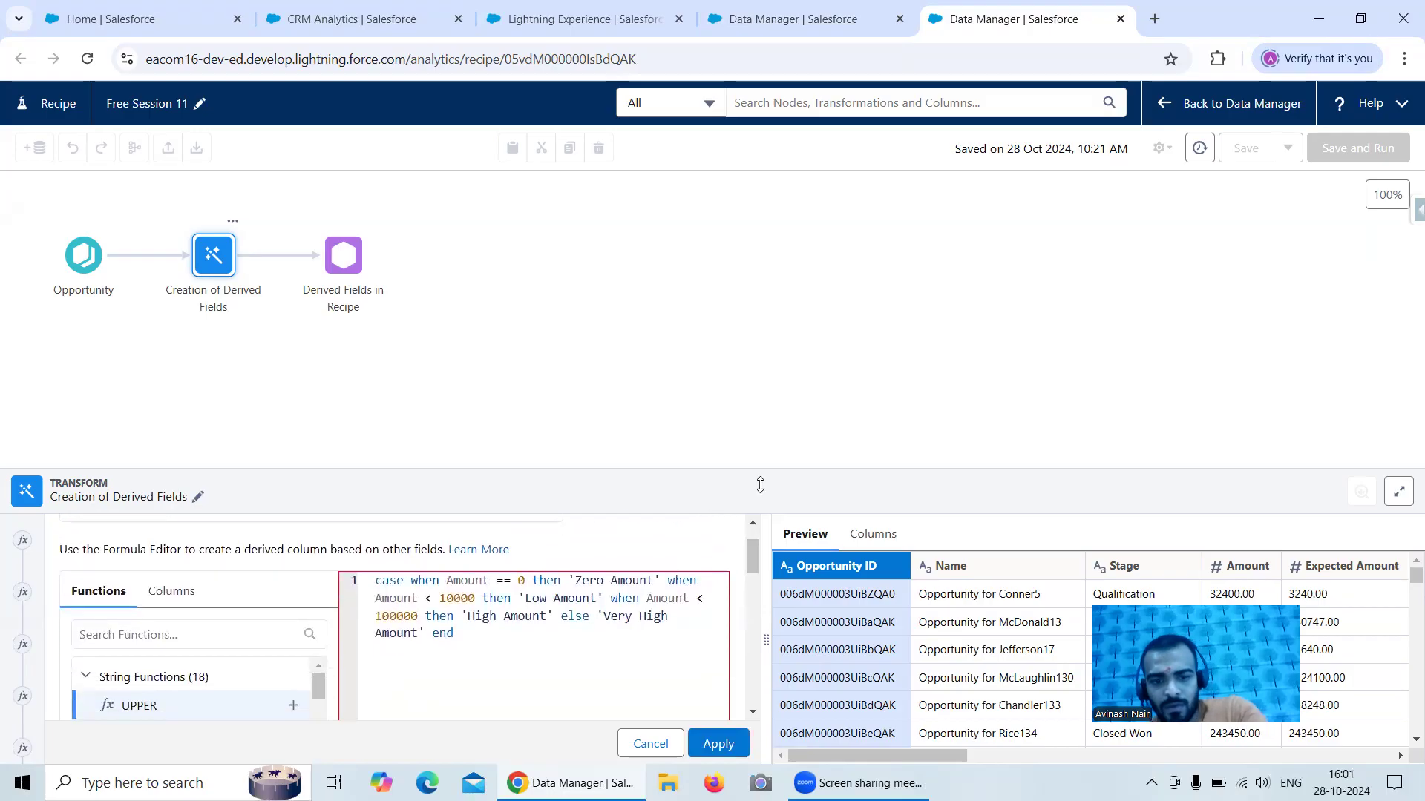
left_click(855, 29)
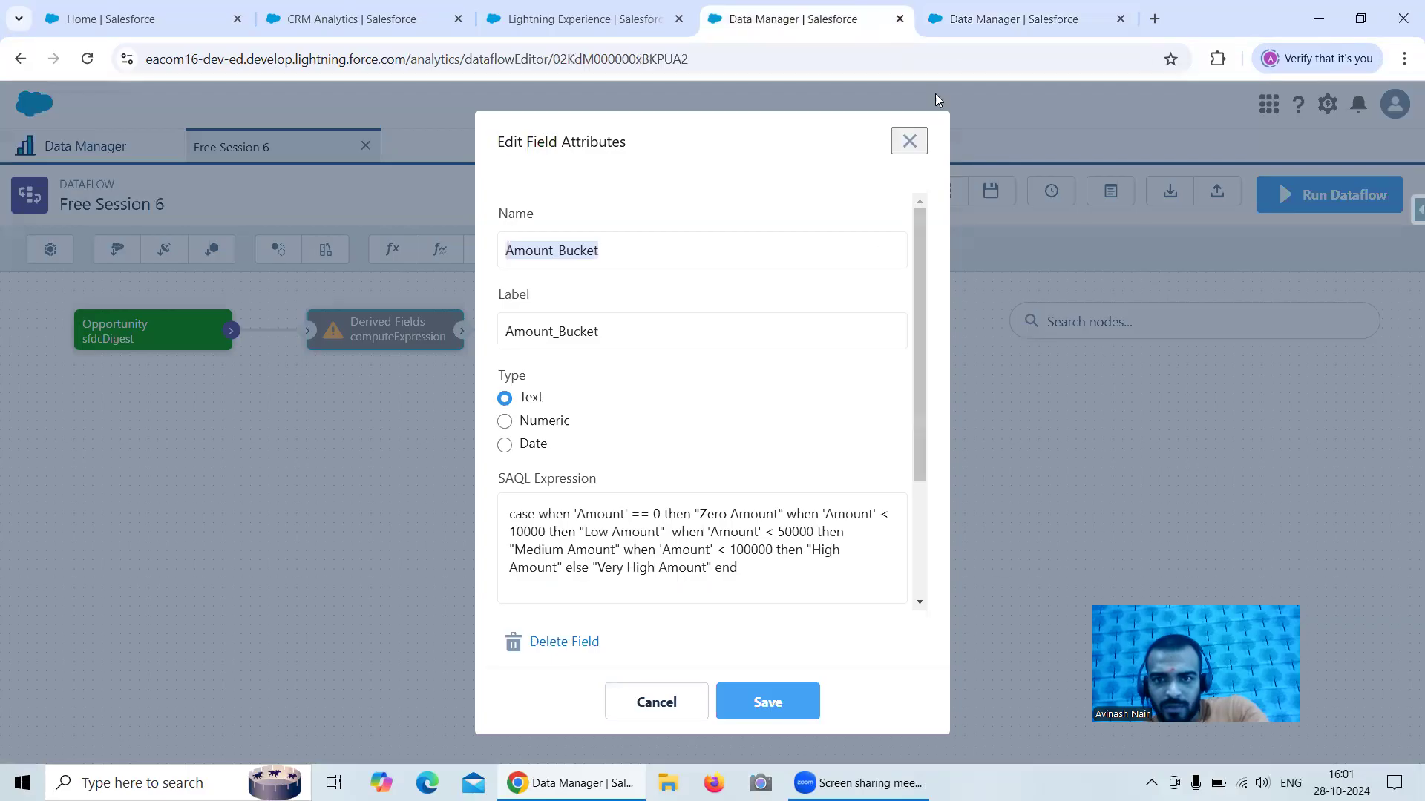
left_click(972, 29)
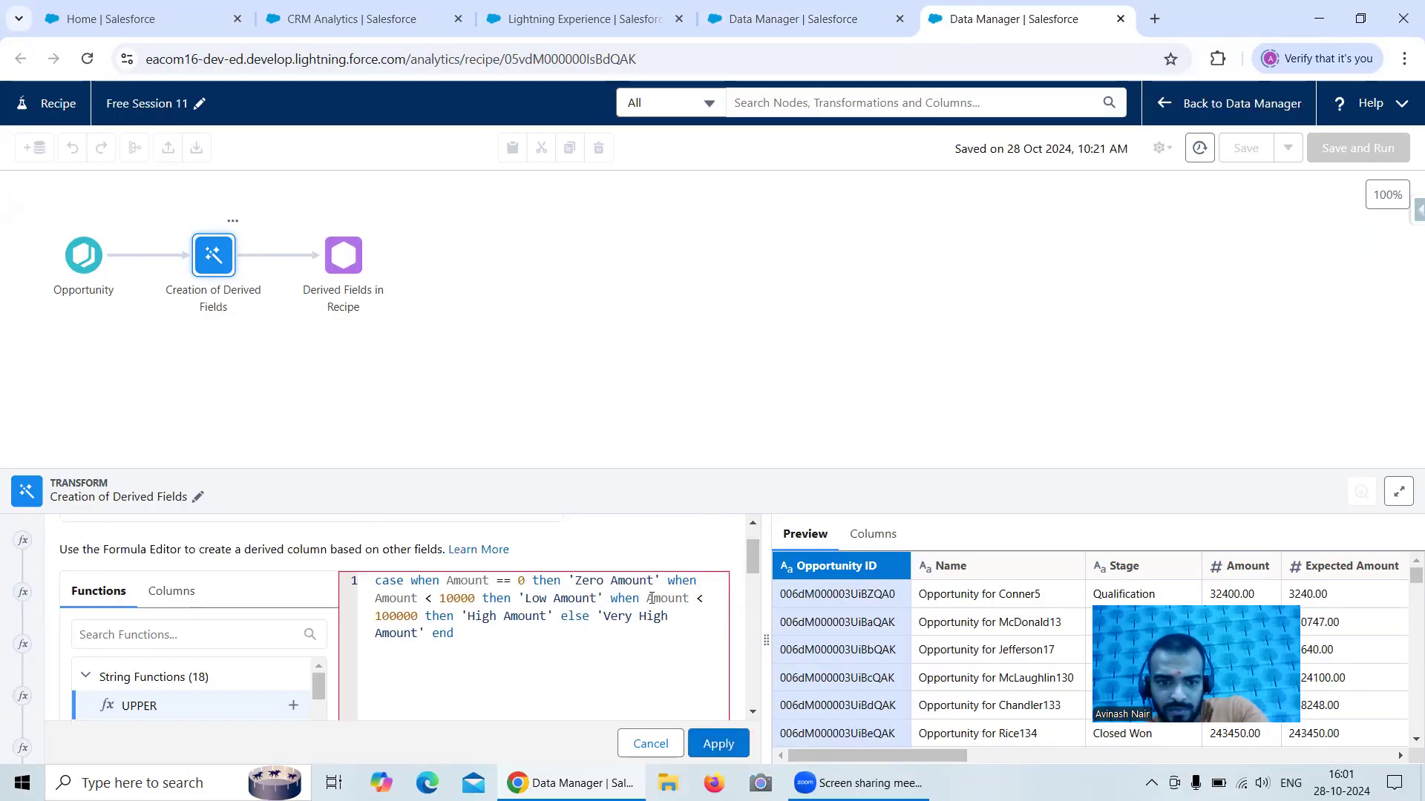
- Copy everything after 'Zero Amount' in the formula, remove it, and apply the shortened expression
left_click_drag(668, 581, 701, 649)
key("ctrl+c")
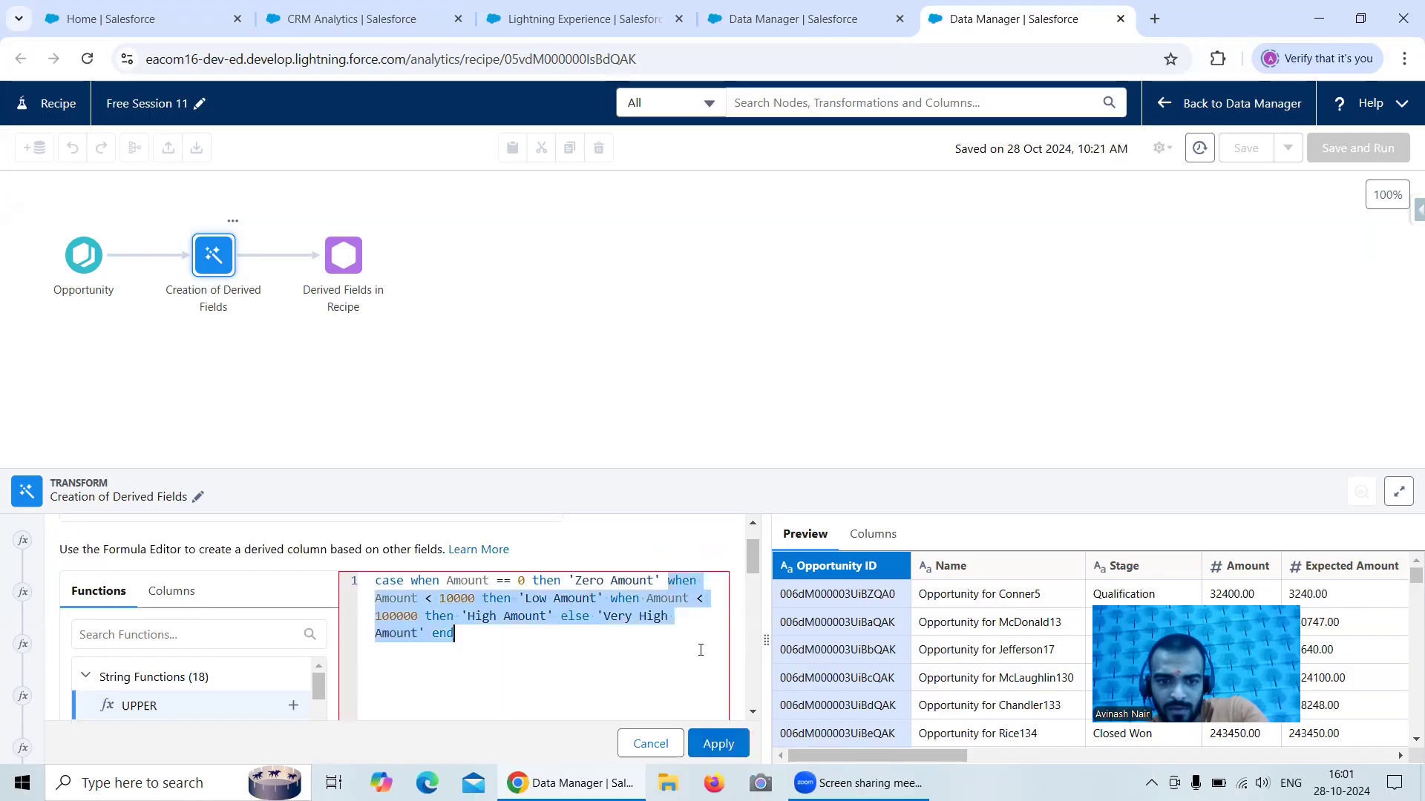
key("BackSpace")
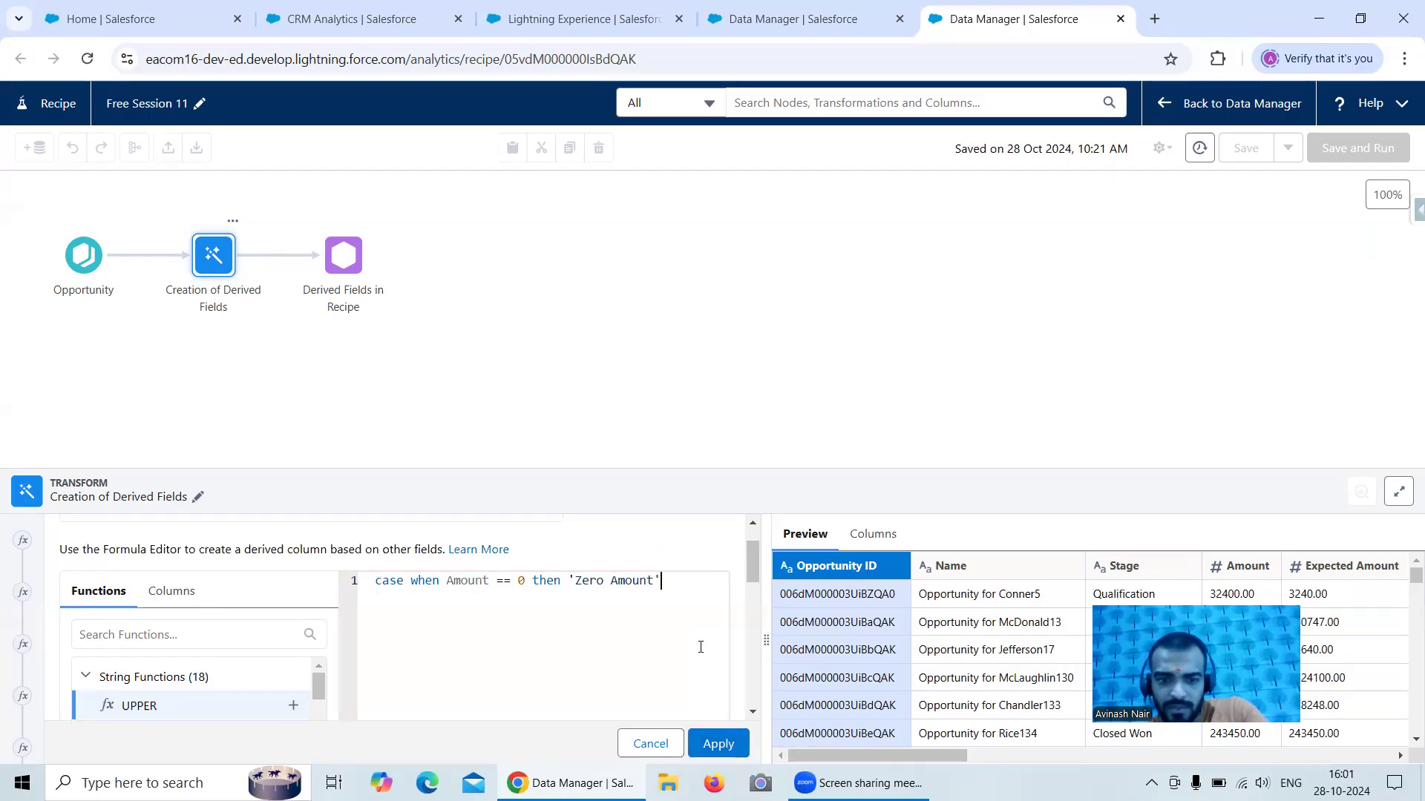
left_click(730, 747)
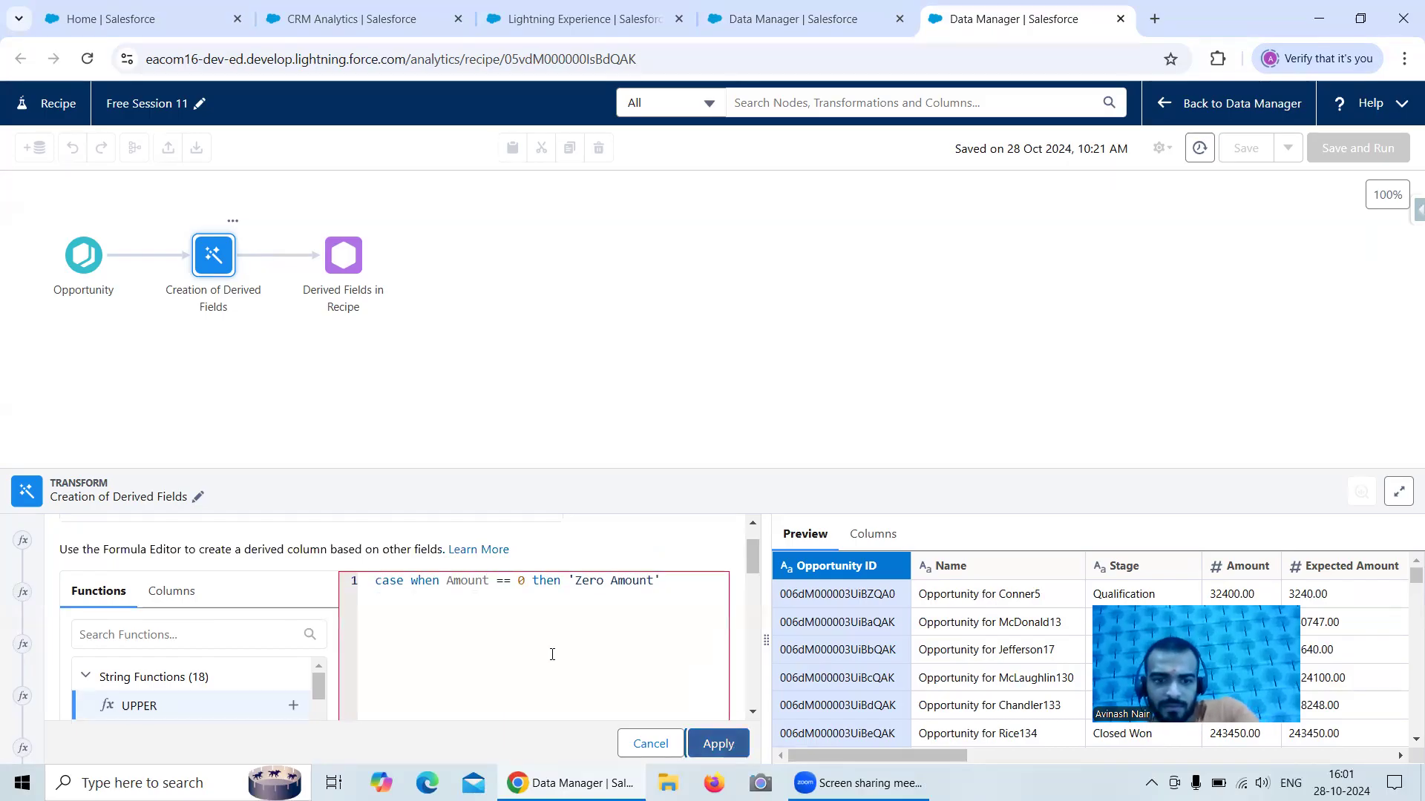
- Try enclosing the comparison value 0 in single quotes and apply the formula
mouse_move(753, 558)
left_mouse_down()
mouse_move(756, 632)
mouse_move(757, 542)
left_mouse_up()
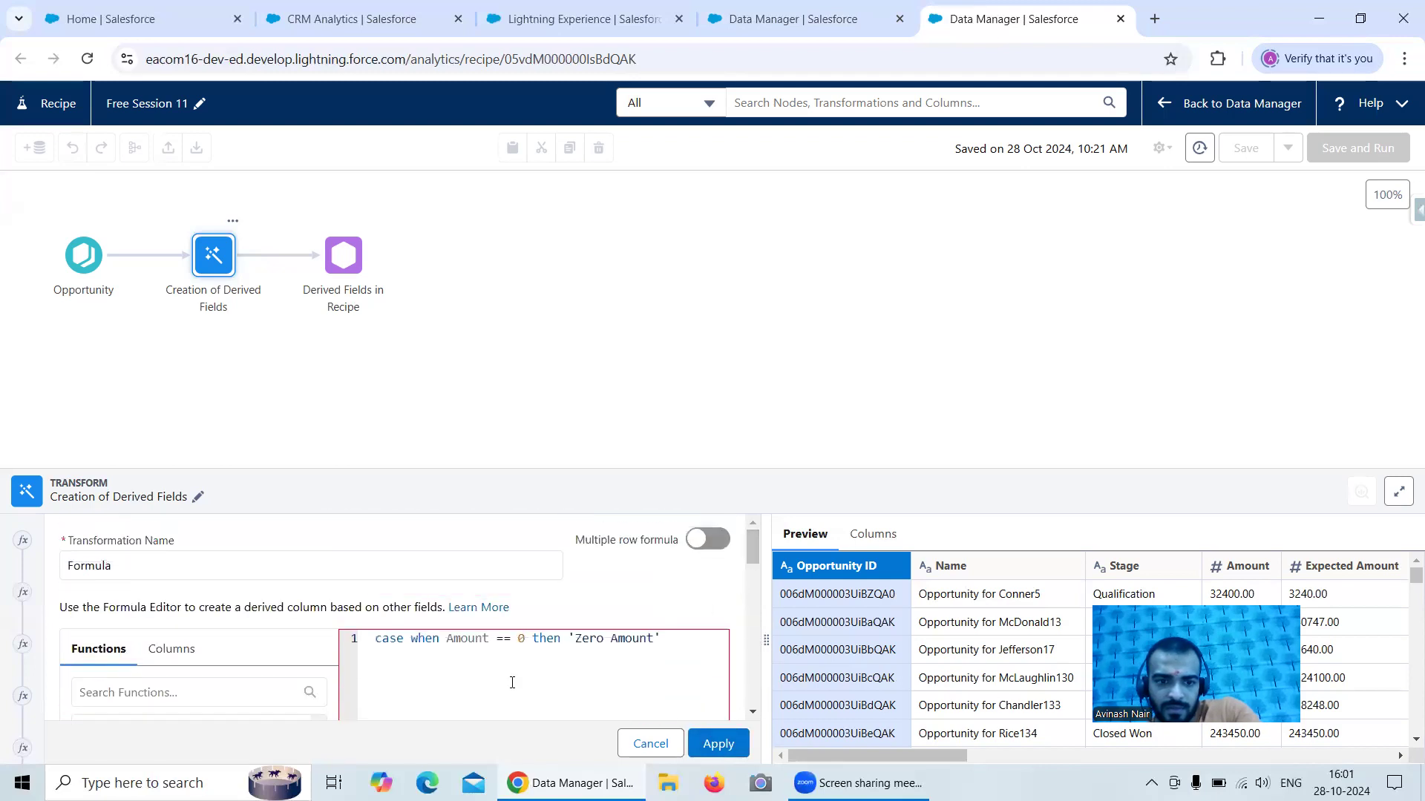
left_click(518, 638)
type("\"")
key("BackSpace")
type("'0")
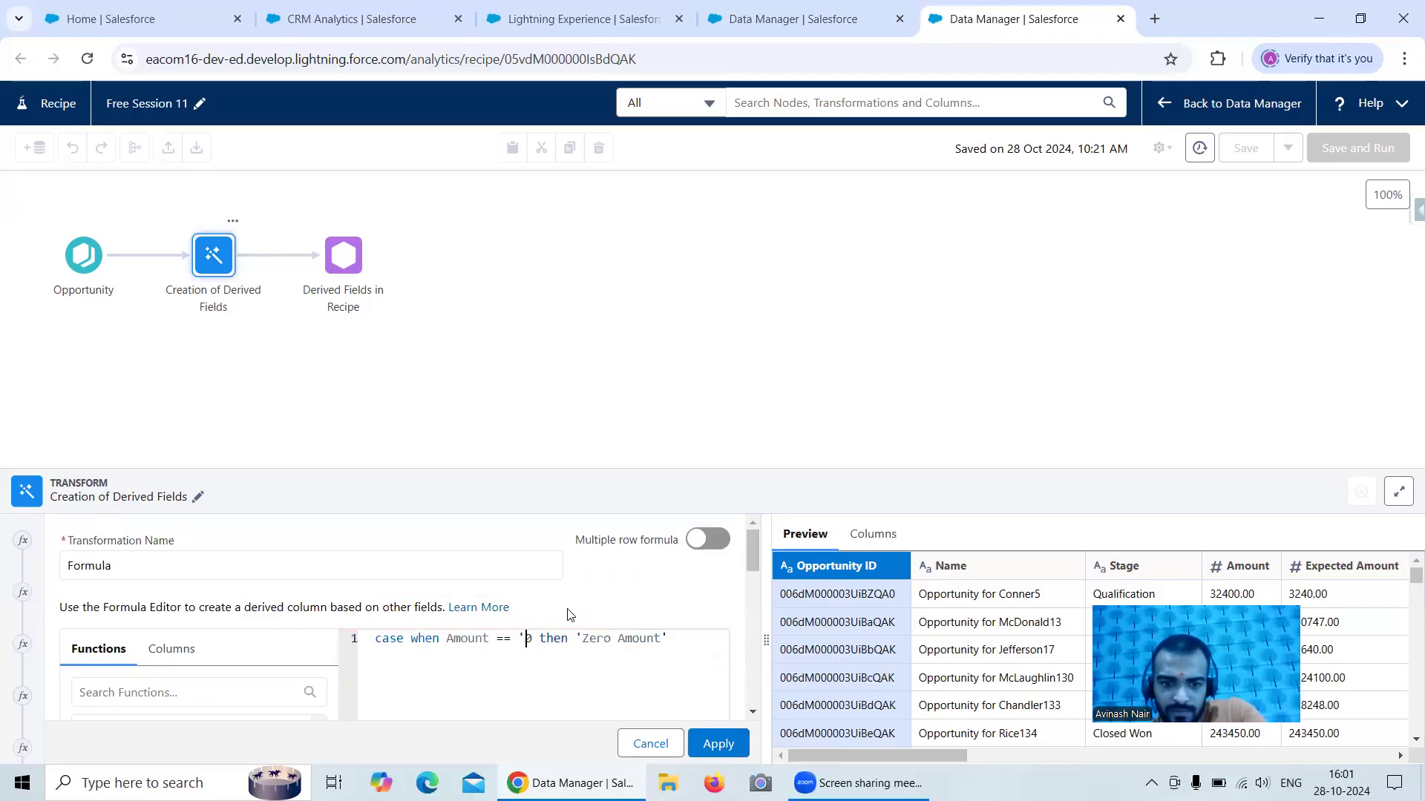
type("'")
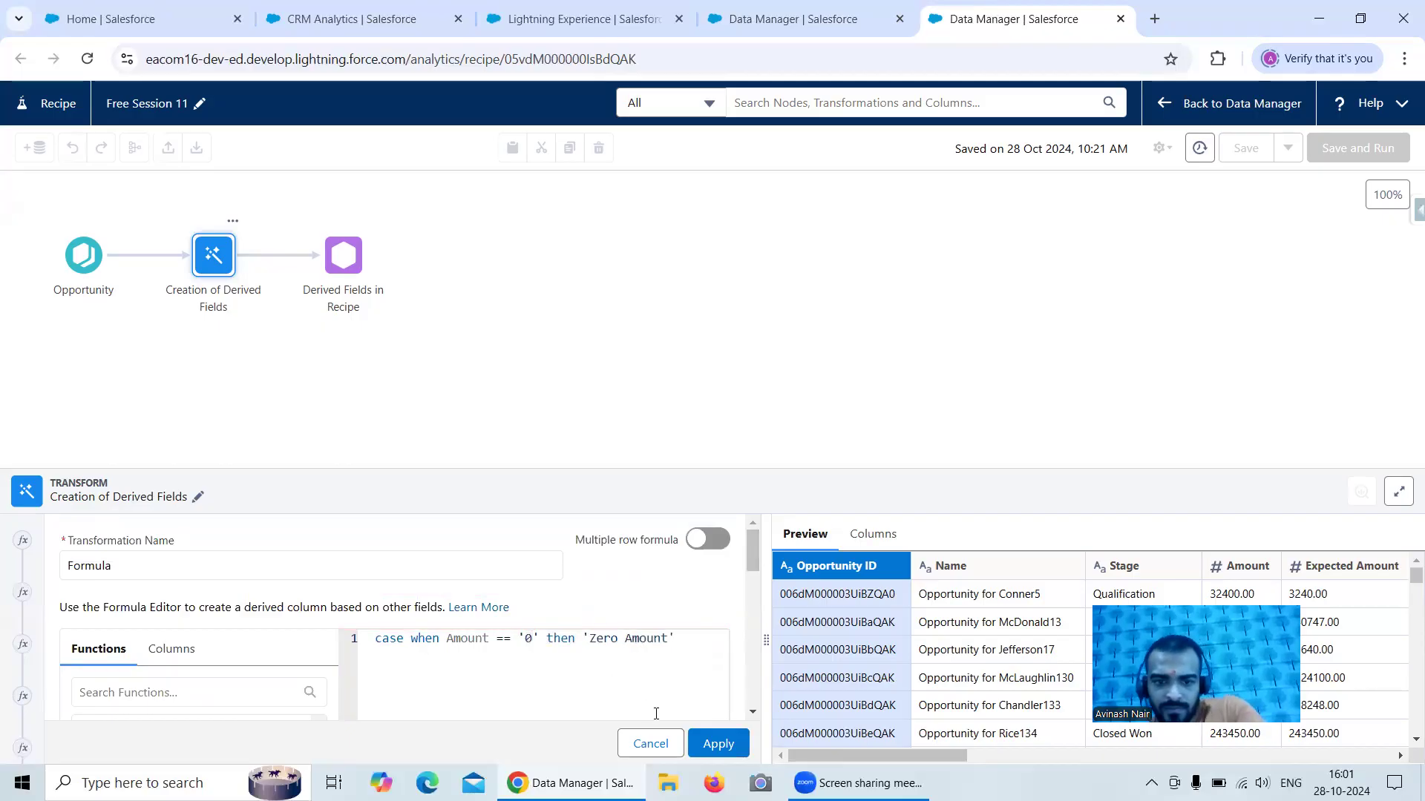
left_click(718, 746)
- Close the case expression with end after 'Zero Amount'
mouse_move(752, 553)
left_mouse_down()
mouse_move(747, 634)
mouse_move(738, 556)
left_mouse_up()
type("end")
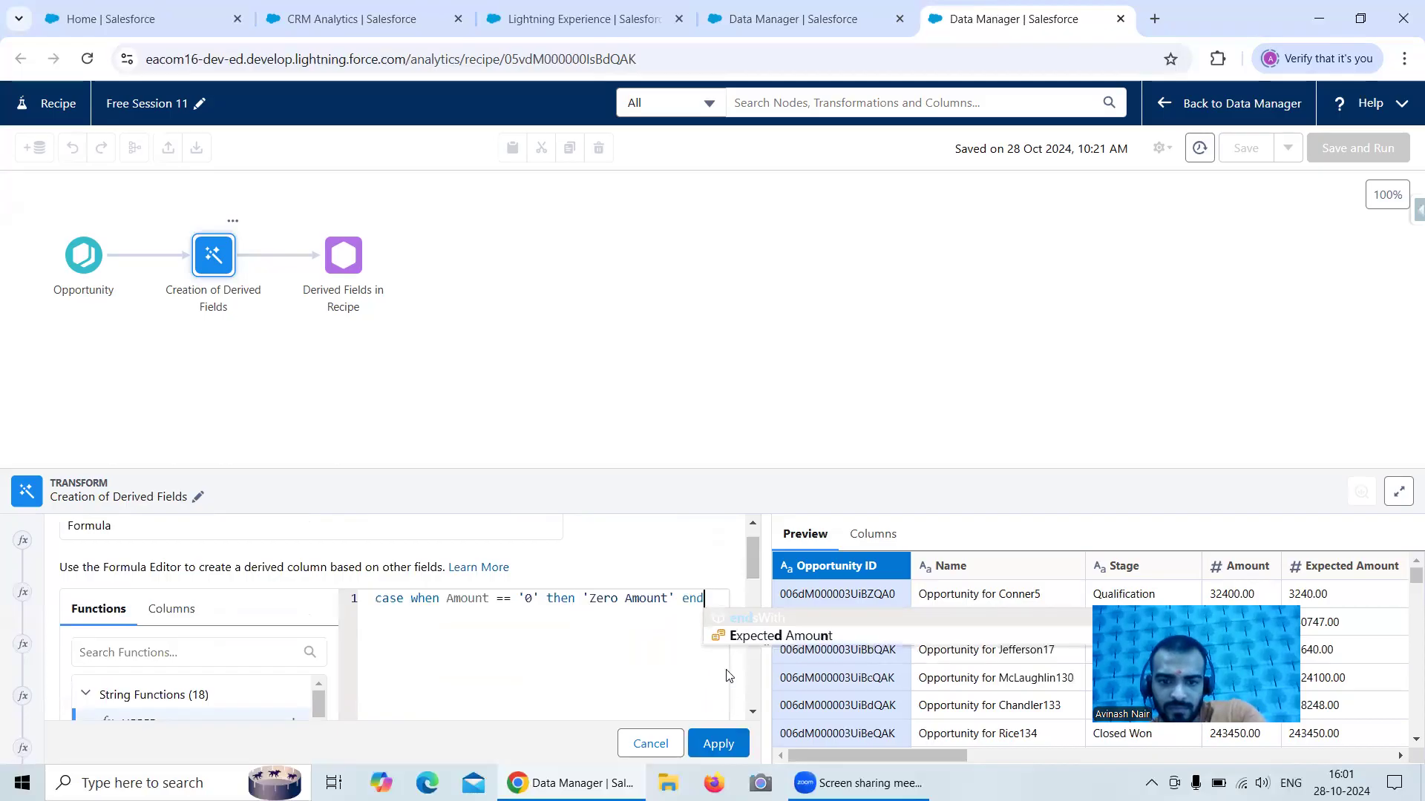
- Try writing the condition as Amount is 0 in the case expression and apply the formula
left_click(546, 598)
key("BackSpace")
key("BackSpace")
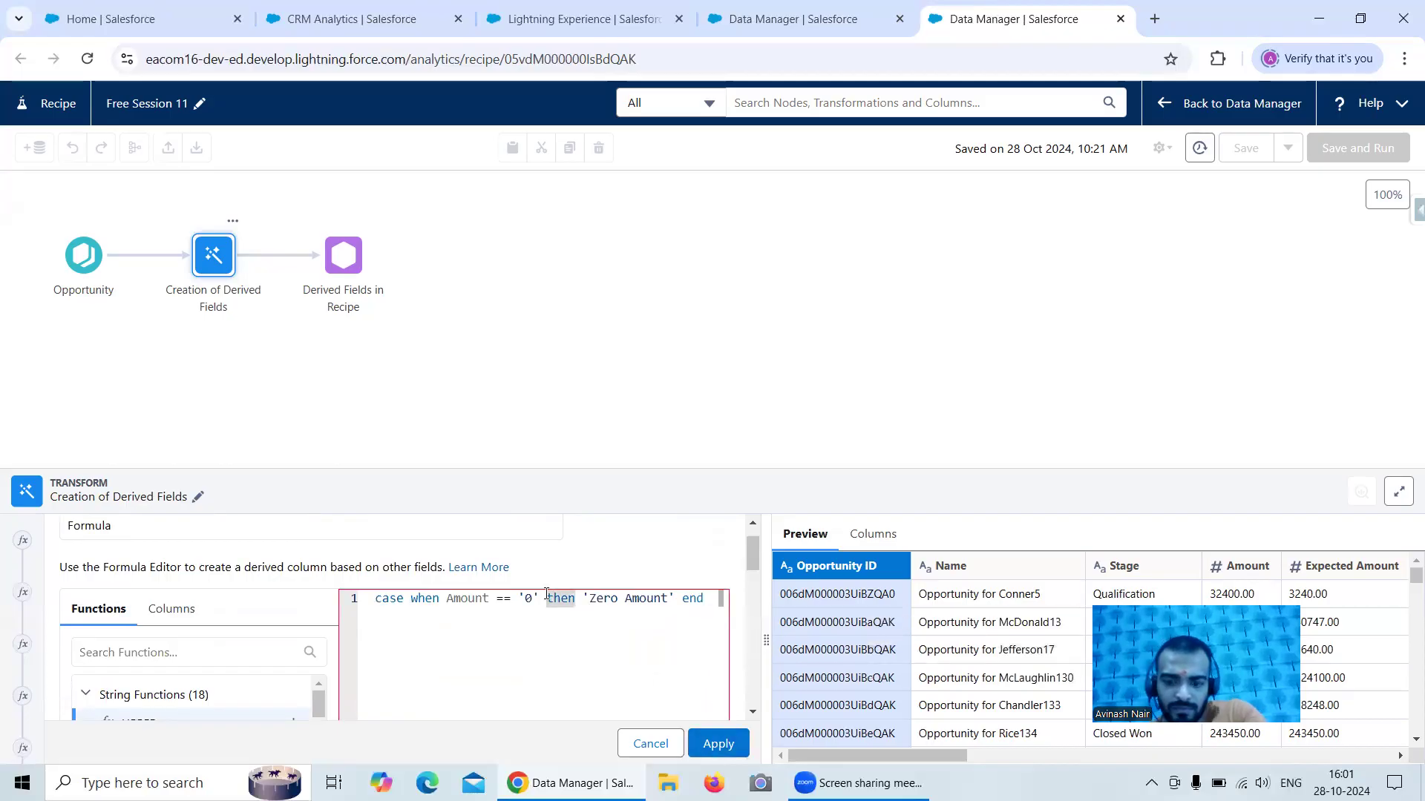
key("BackSpace")
key("BackSpace")
key("BackSpace")
key("BackSpace")
key("BackSpace")
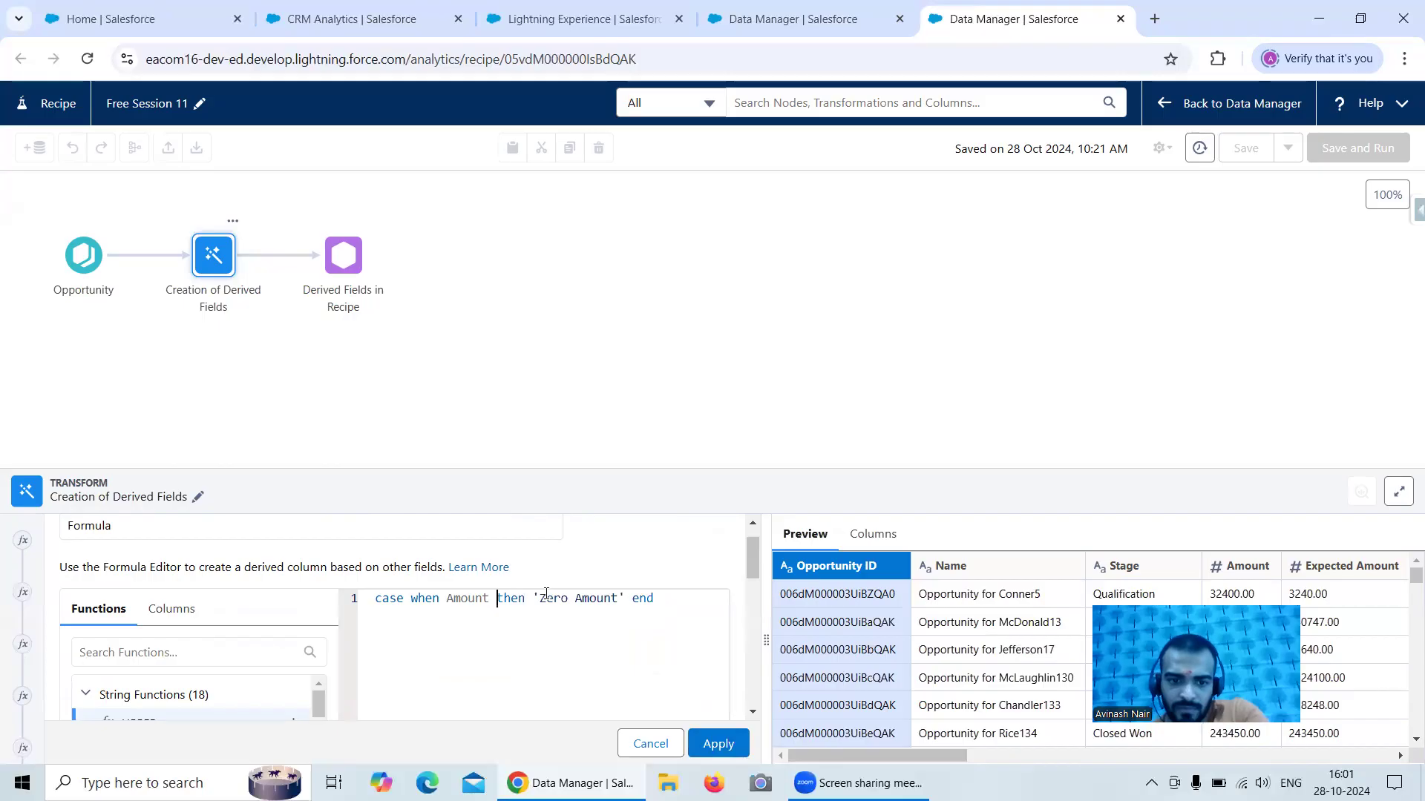
type("is 0")
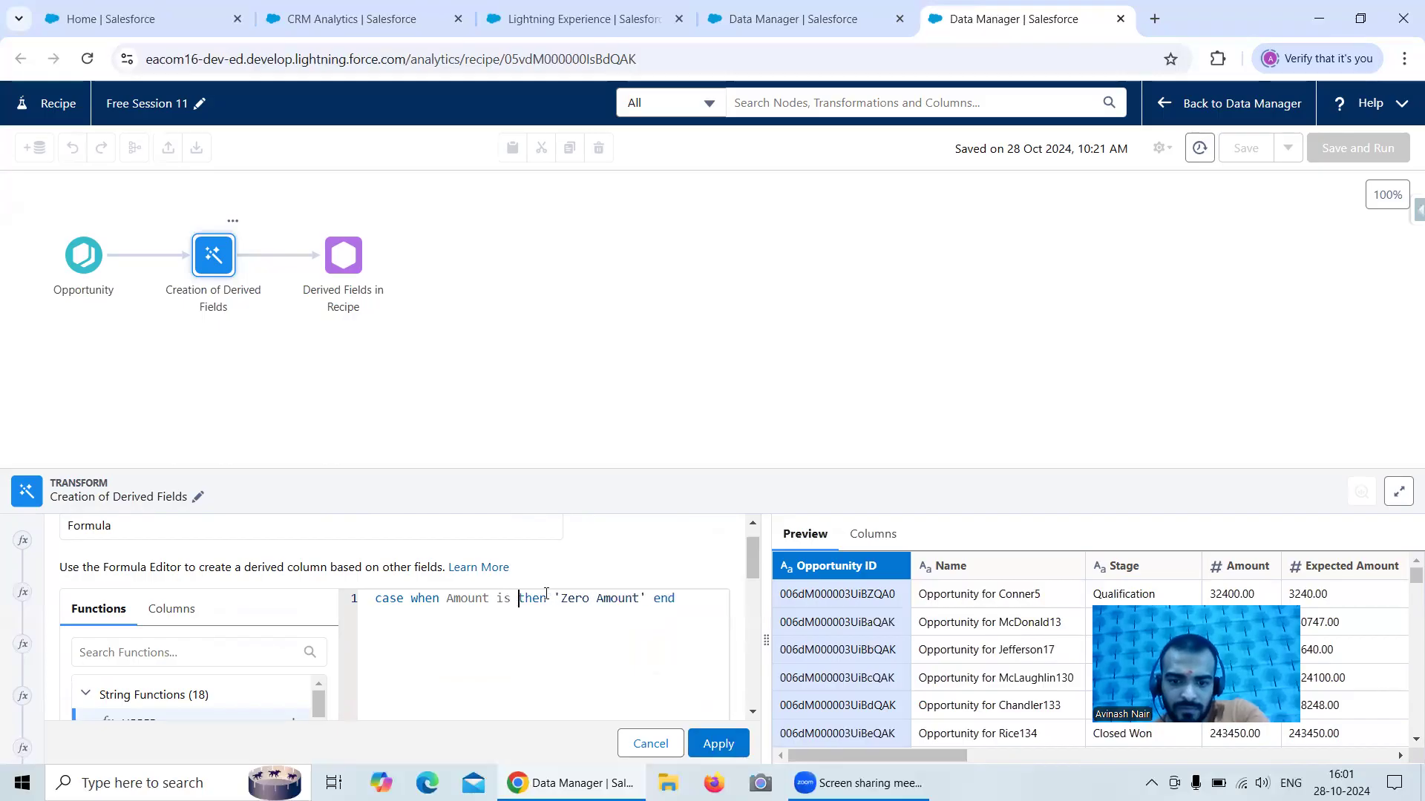
left_click(718, 746)
- Change the case condition to Amount = 0 and apply the formula
mouse_move(757, 563)
left_mouse_down()
mouse_move(749, 643)
mouse_move(745, 547)
left_mouse_up()
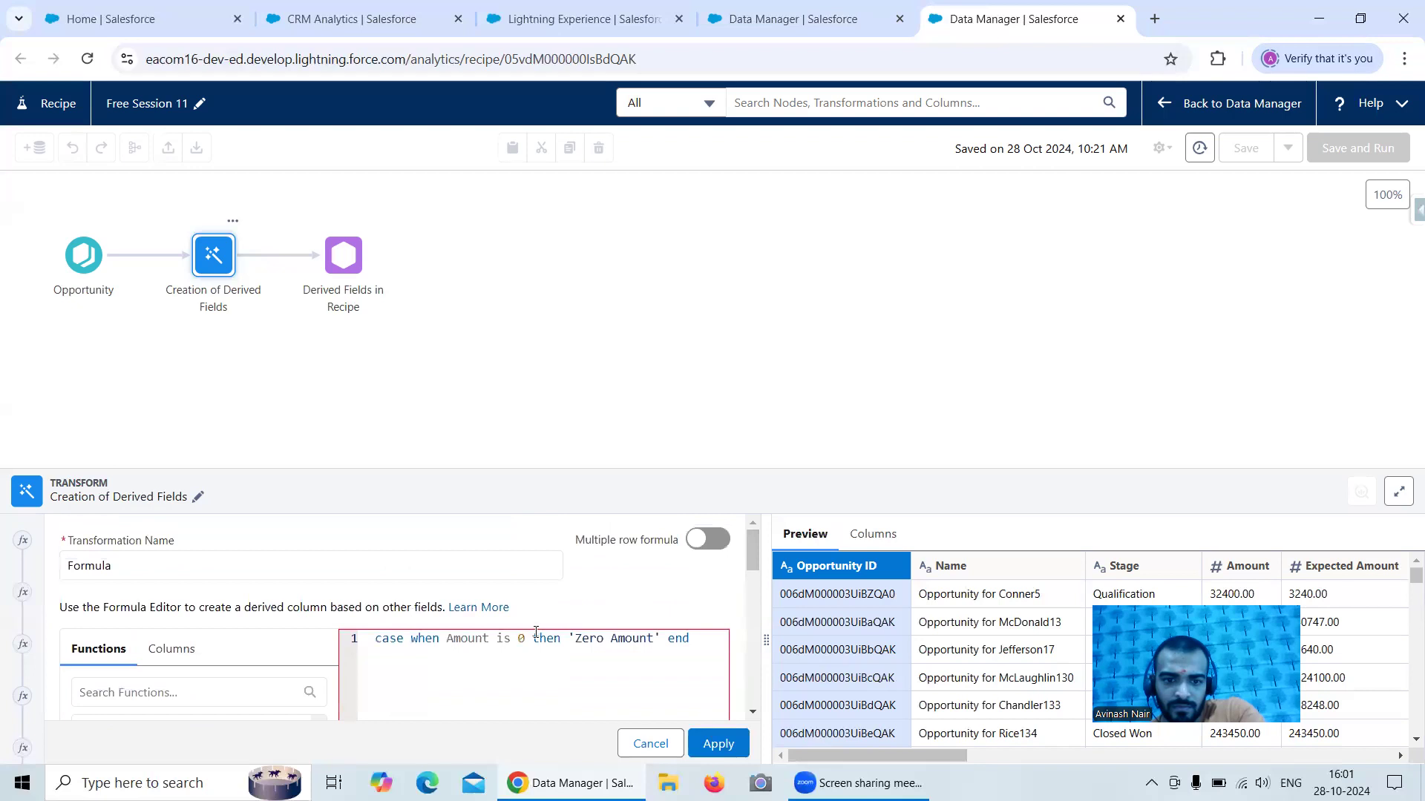
key("BackSpace")
key("BackSpace")
key("BackSpace")
key("BackSpace")
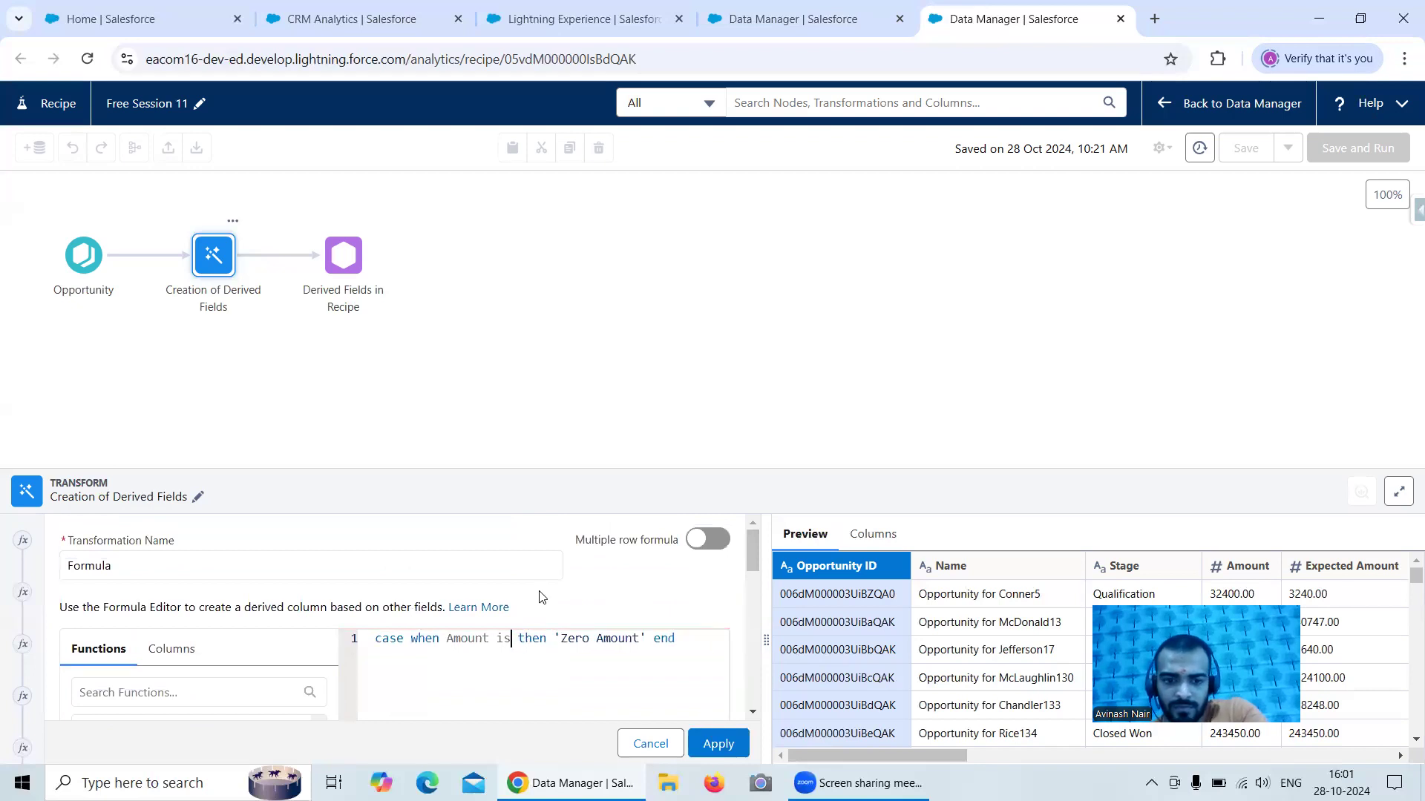
type("=")
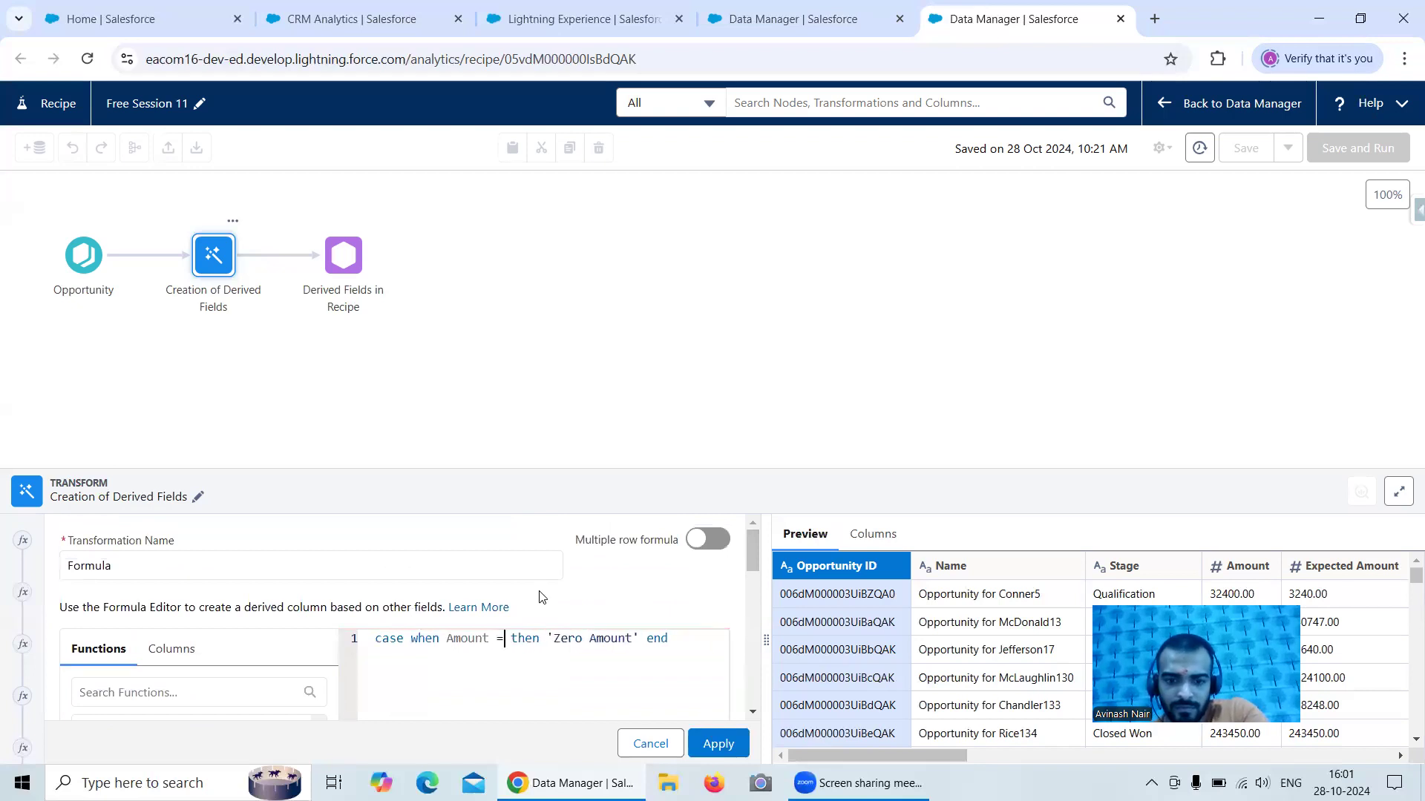
type(" 0")
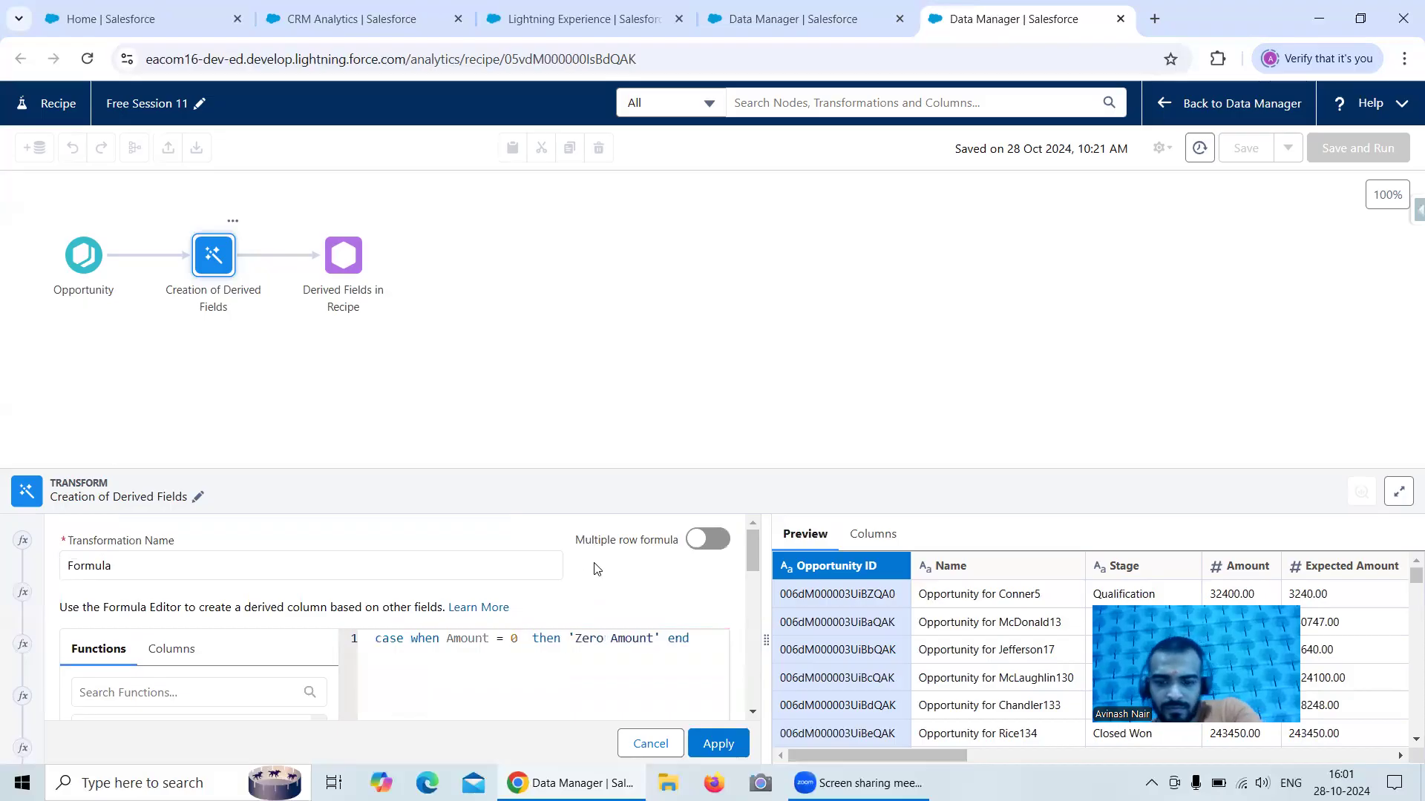
left_click(715, 743)
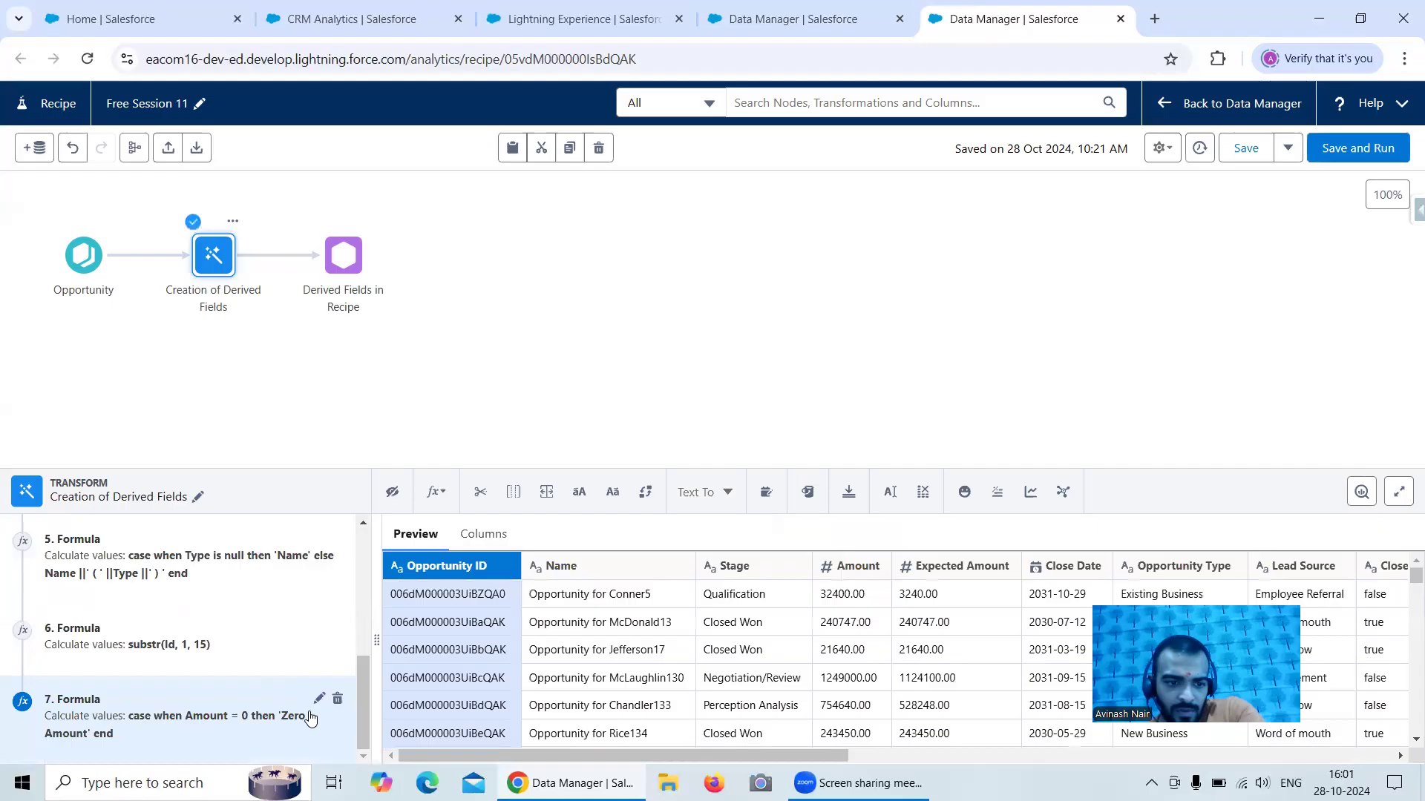
- Reopen the Amount formula, replace its closing end with the copied 'Low Amount', 'High Amount' and 'Very High Amount' branches, and apply it
left_click_drag(1402, 777, 1401, 731)
scroll(1390, 643, "down", 4)
scroll(1343, 642, "down", 5)
scroll(1342, 641, "left", 2)
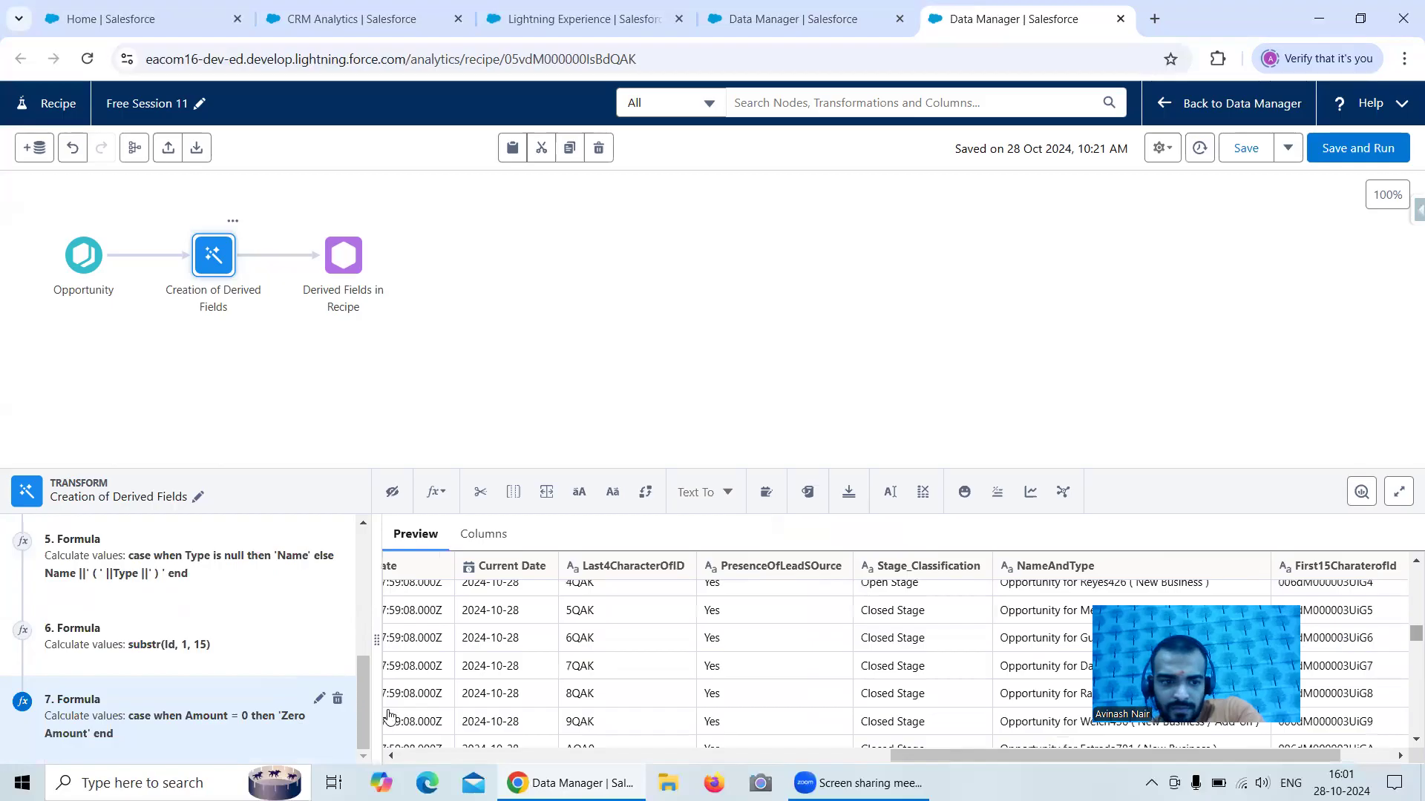
left_click(319, 699)
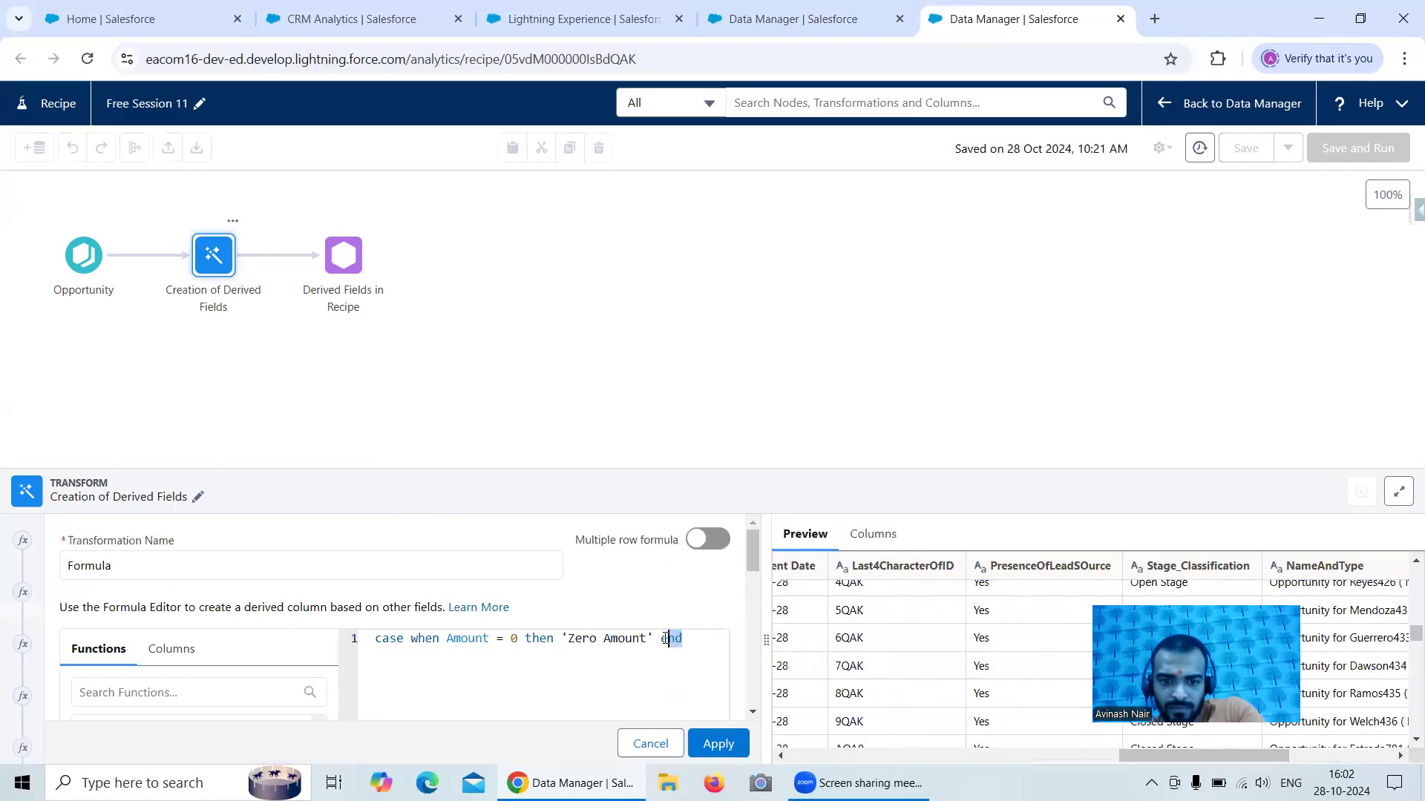
key("ctrl+v")
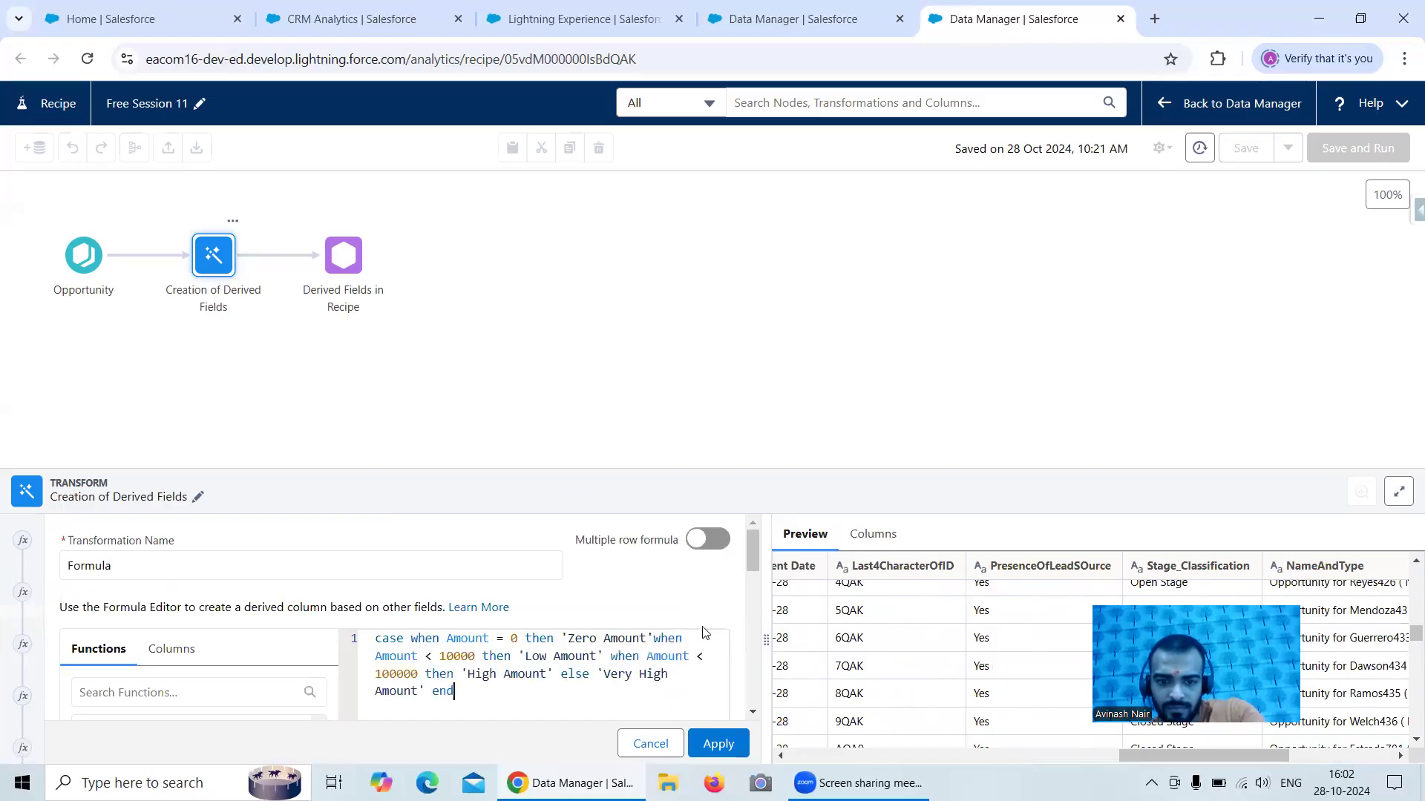
left_click(716, 744)
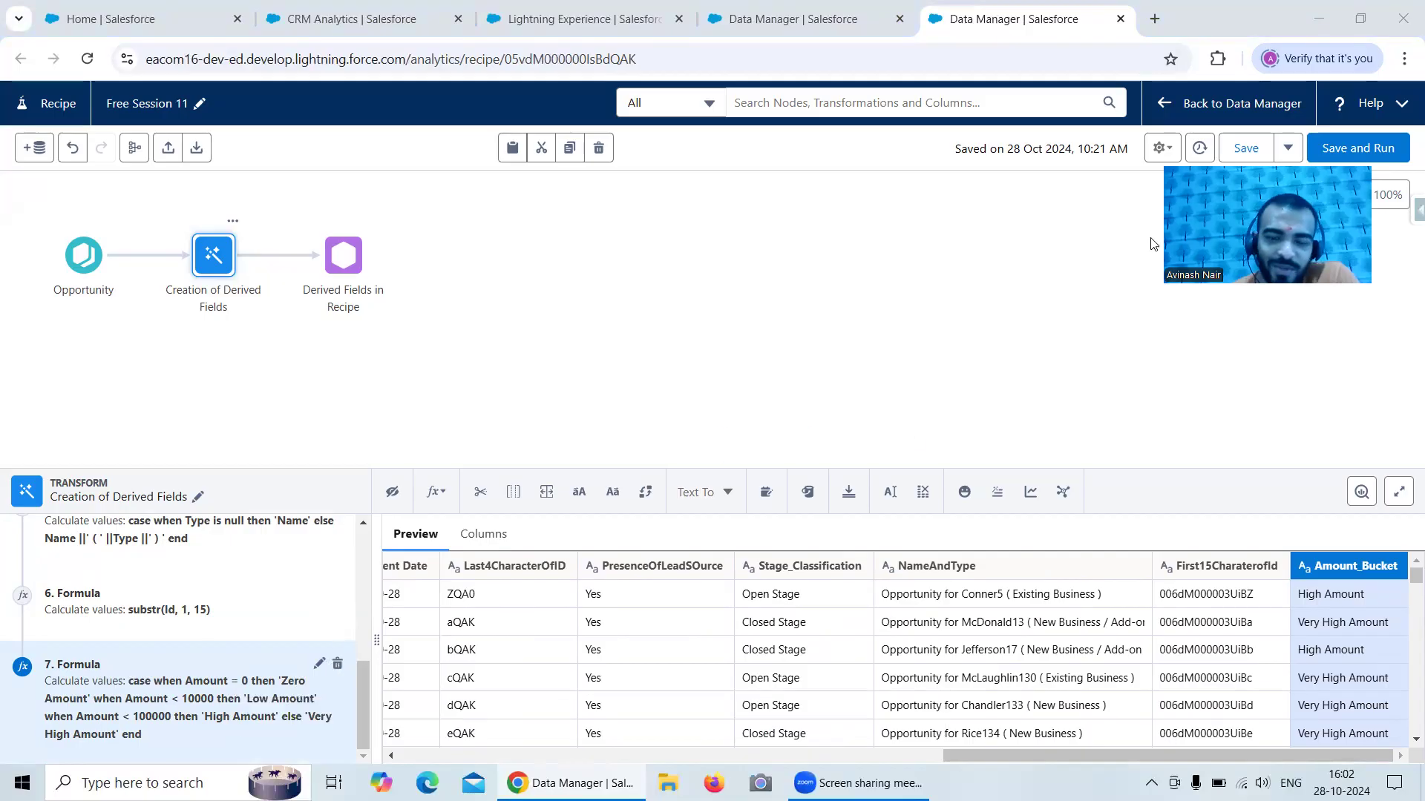
- In the Free Session 6 dataflow, leave Amount_Bucket, open the Last3CharaterofId computed field and copy its SAQL expression
left_click(821, 34)
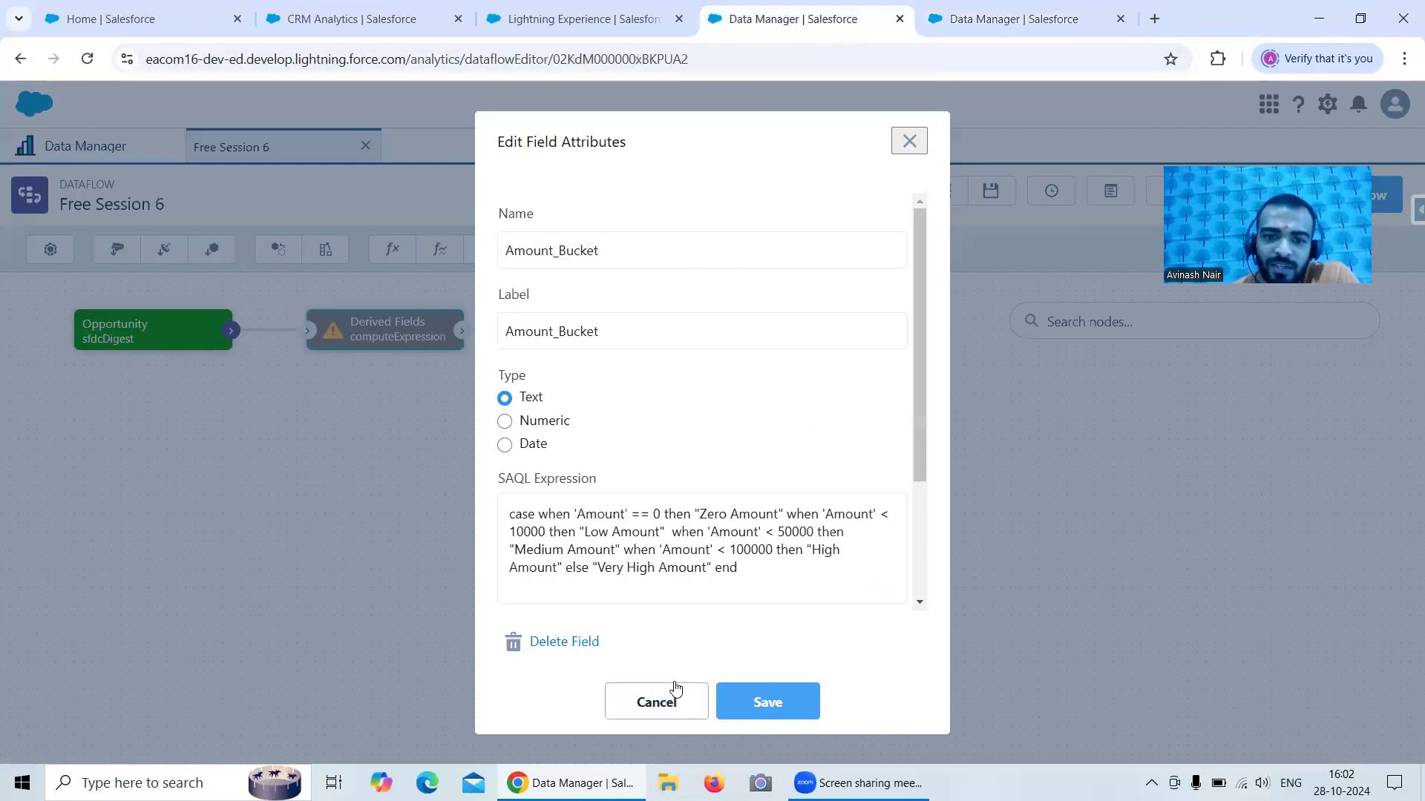
left_click(656, 702)
scroll(697, 503, "down", 2)
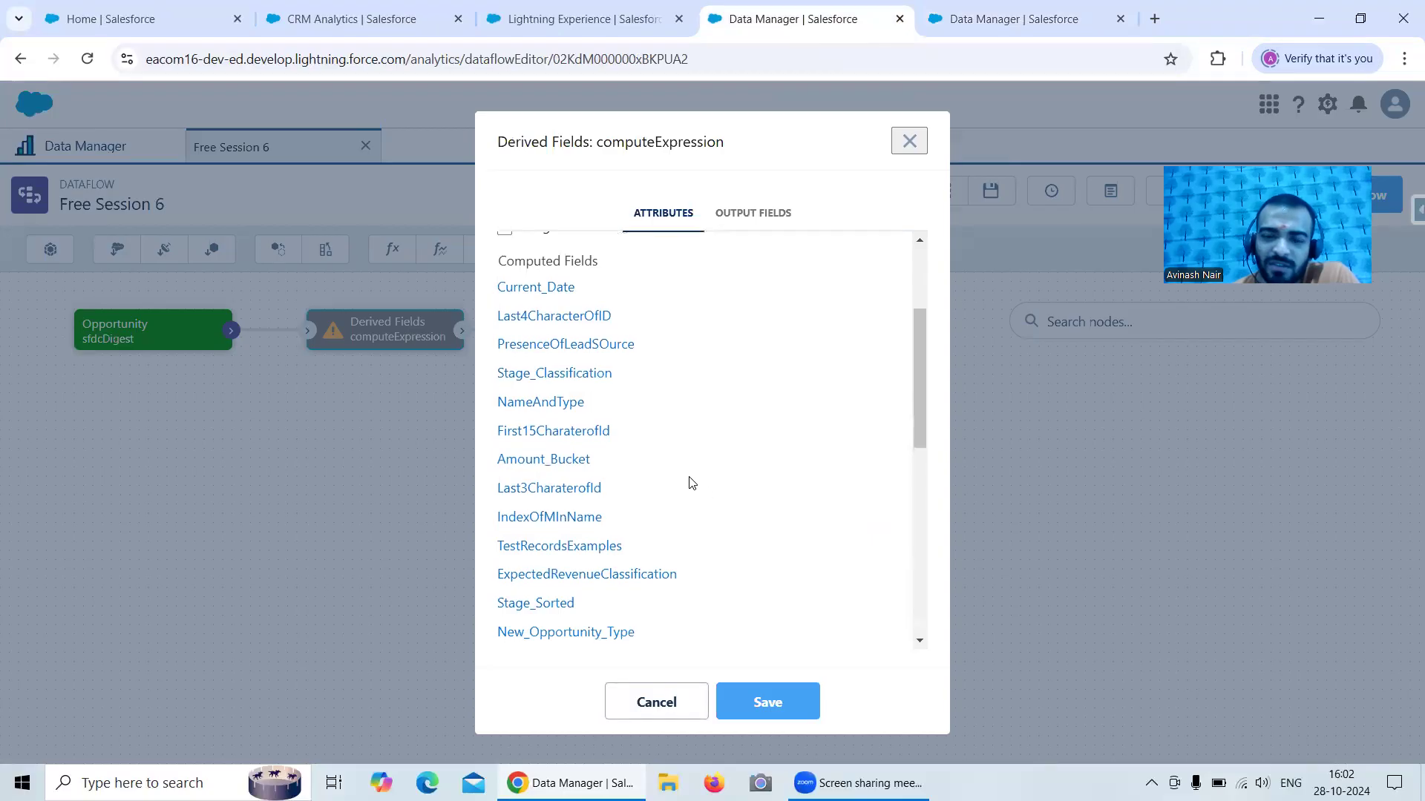
scroll(691, 483, "down", 1)
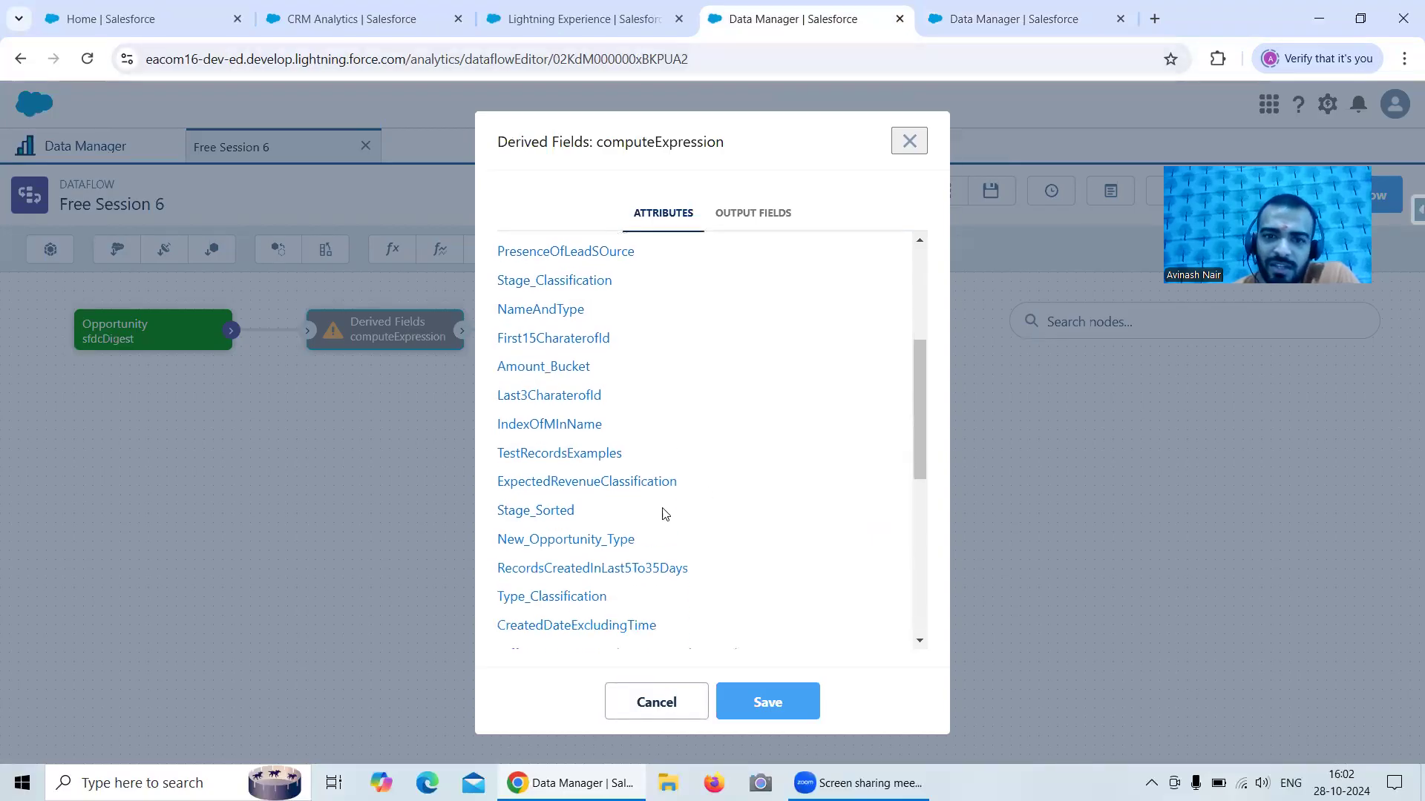
scroll(666, 512, "up", 3)
scroll(665, 504, "down", 1)
left_click(560, 553)
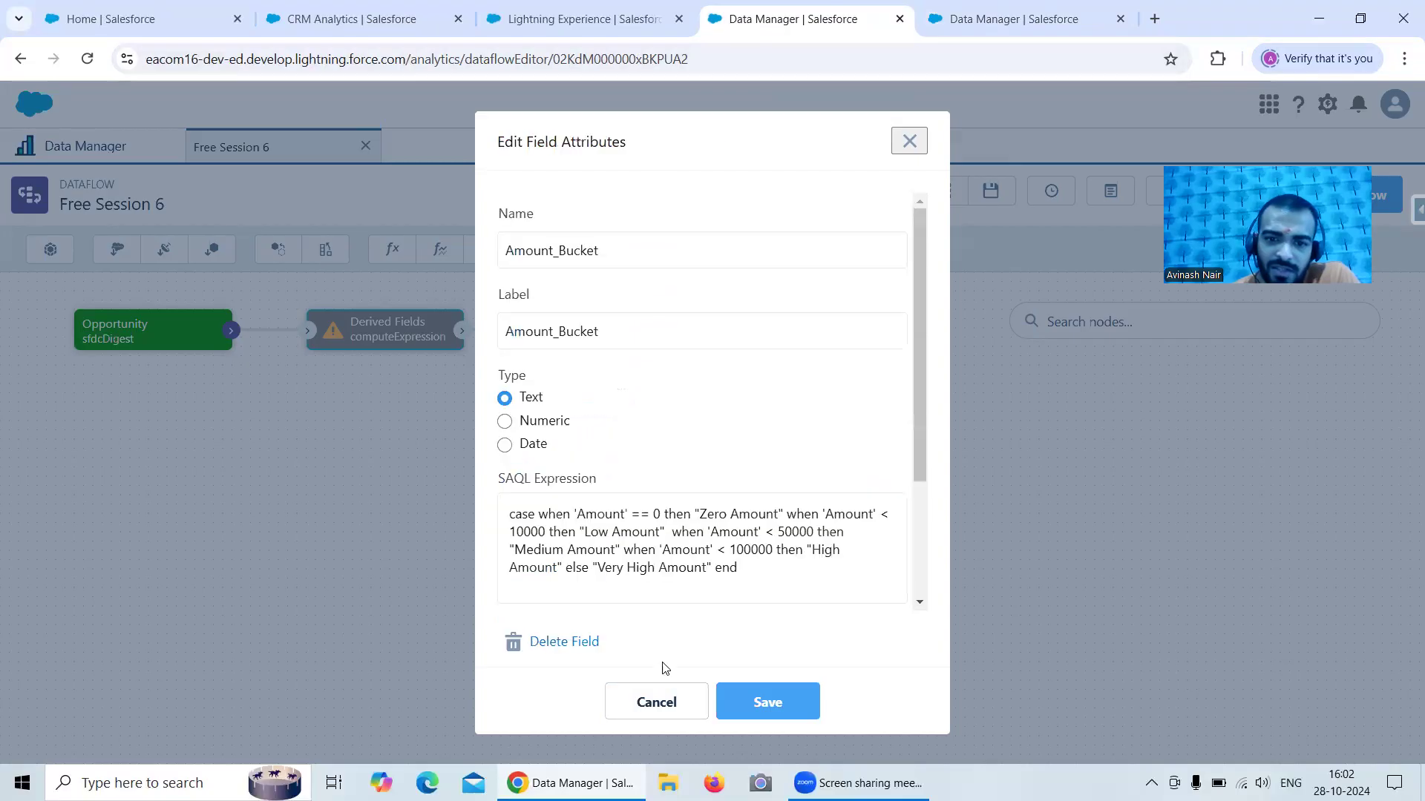
left_click(659, 697)
scroll(675, 566, "down", 2)
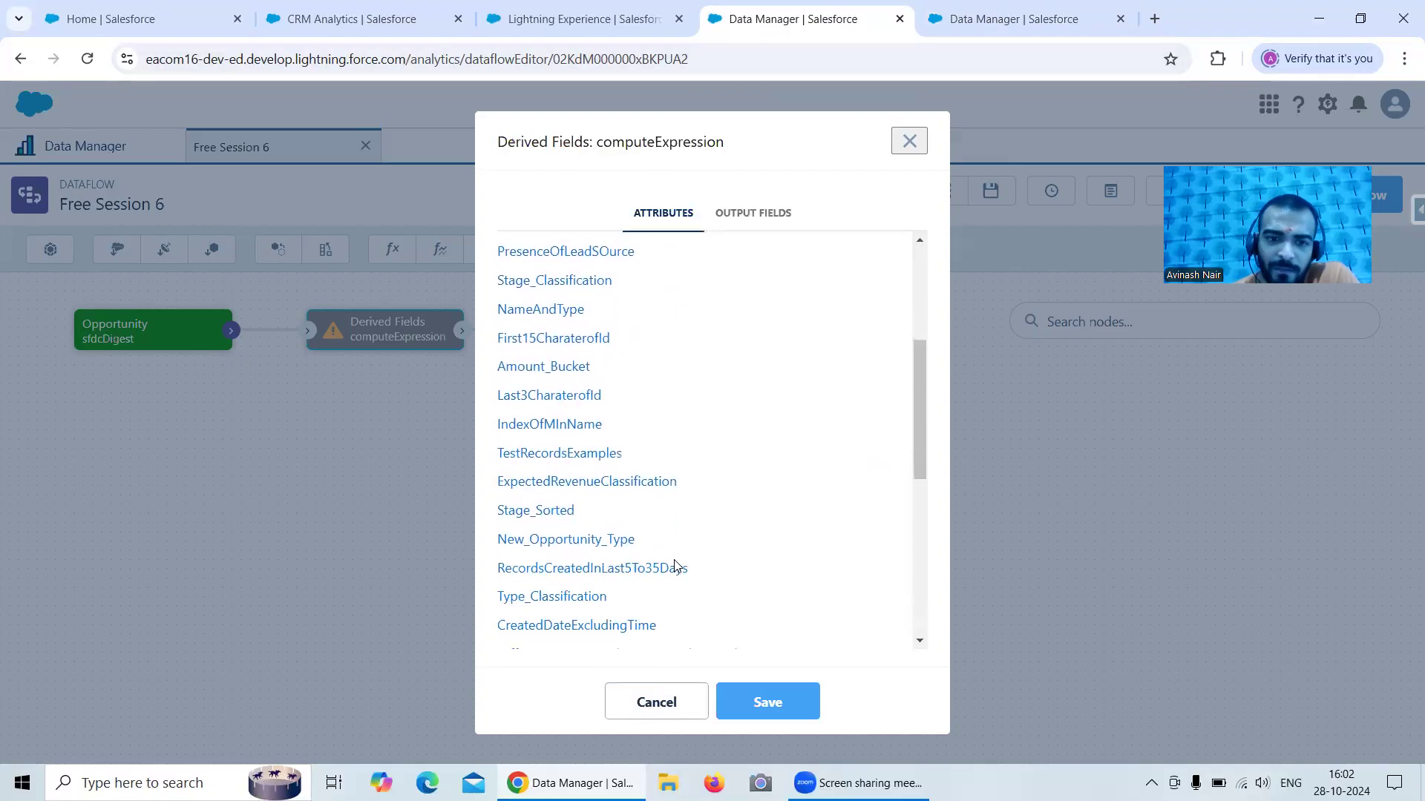
scroll(644, 476, "up", 1)
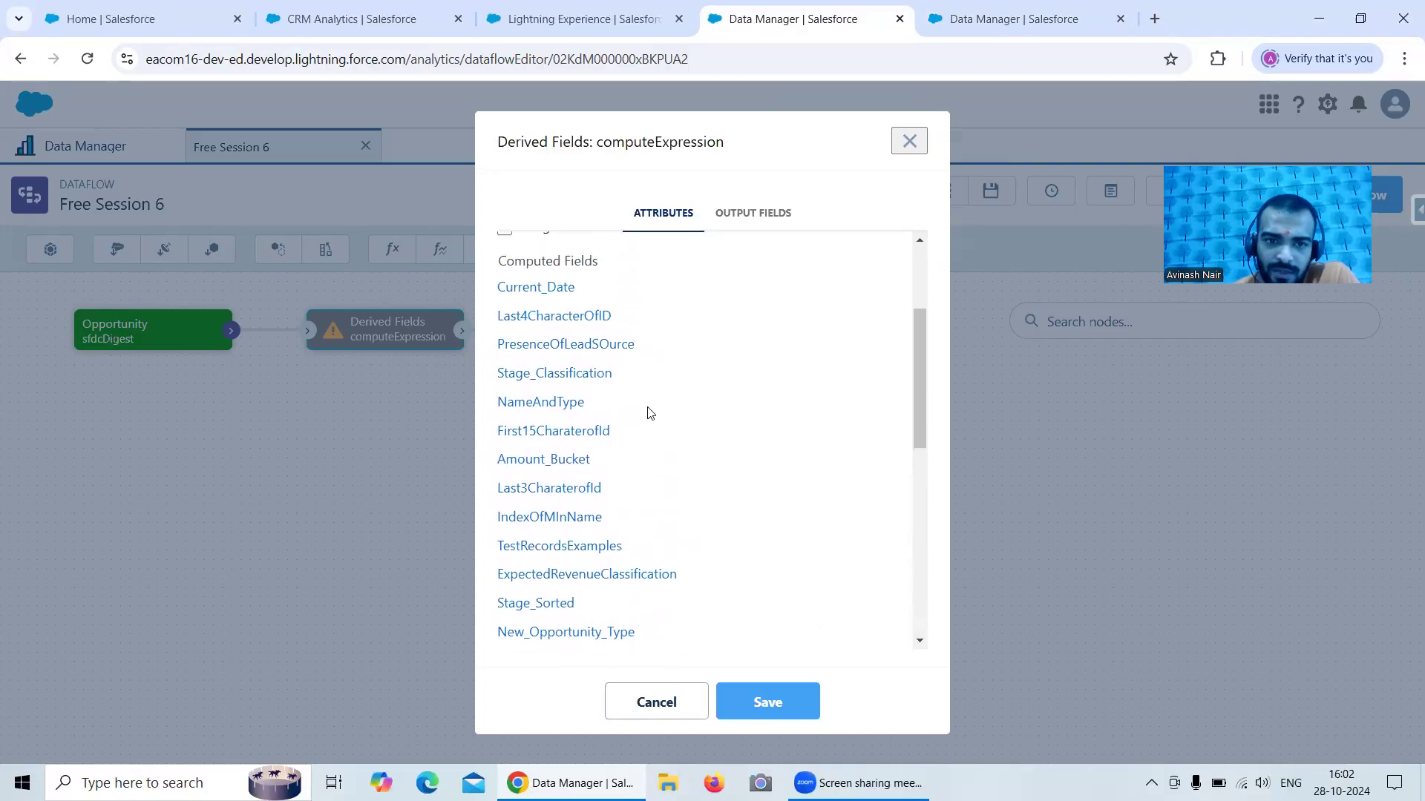
left_click(551, 488)
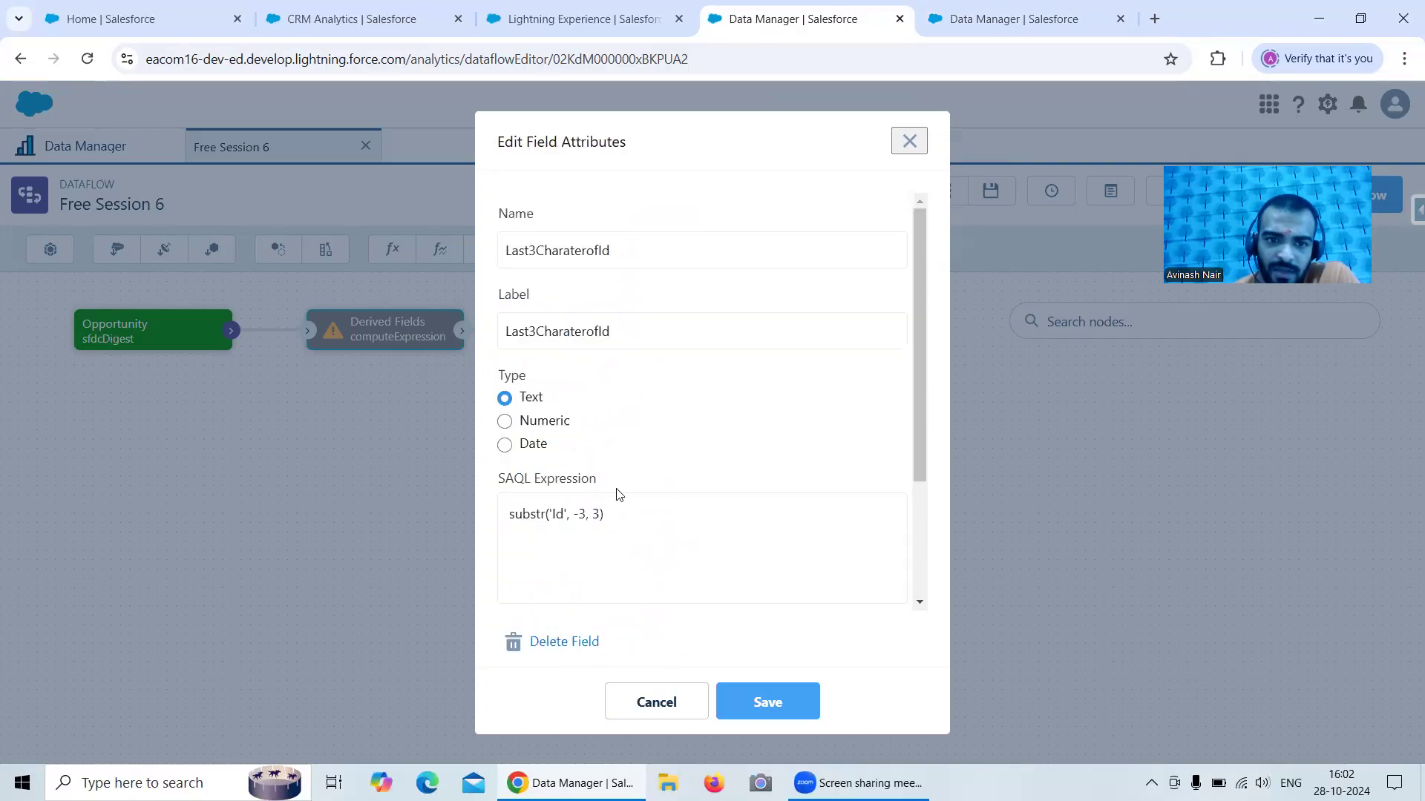
left_click_drag(613, 518, 492, 519)
key("ctrl+c")
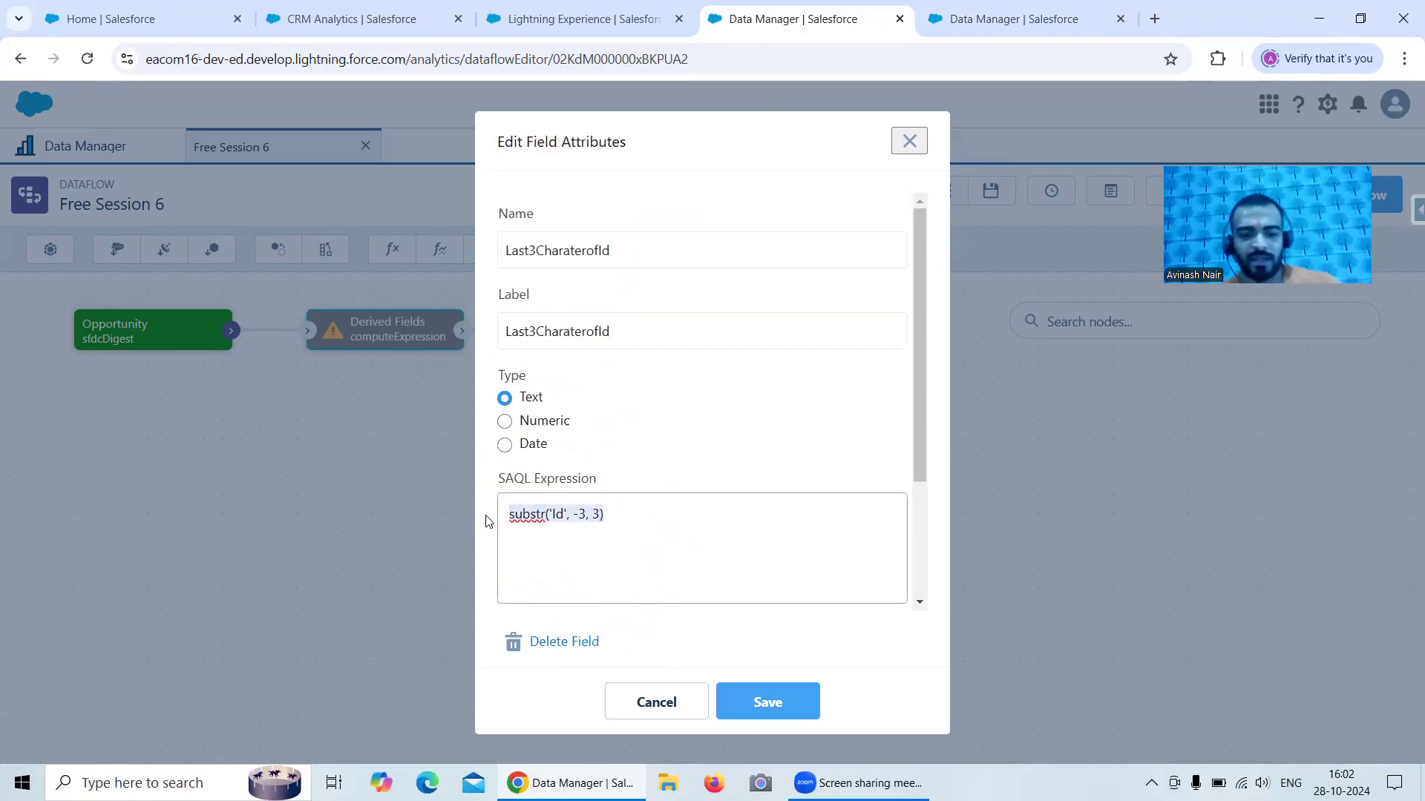
- Start a new custom formula in the Free Session 11 recipe and paste the expression substr('Id', -3, 3)
left_click(967, 31)
left_click(435, 492)
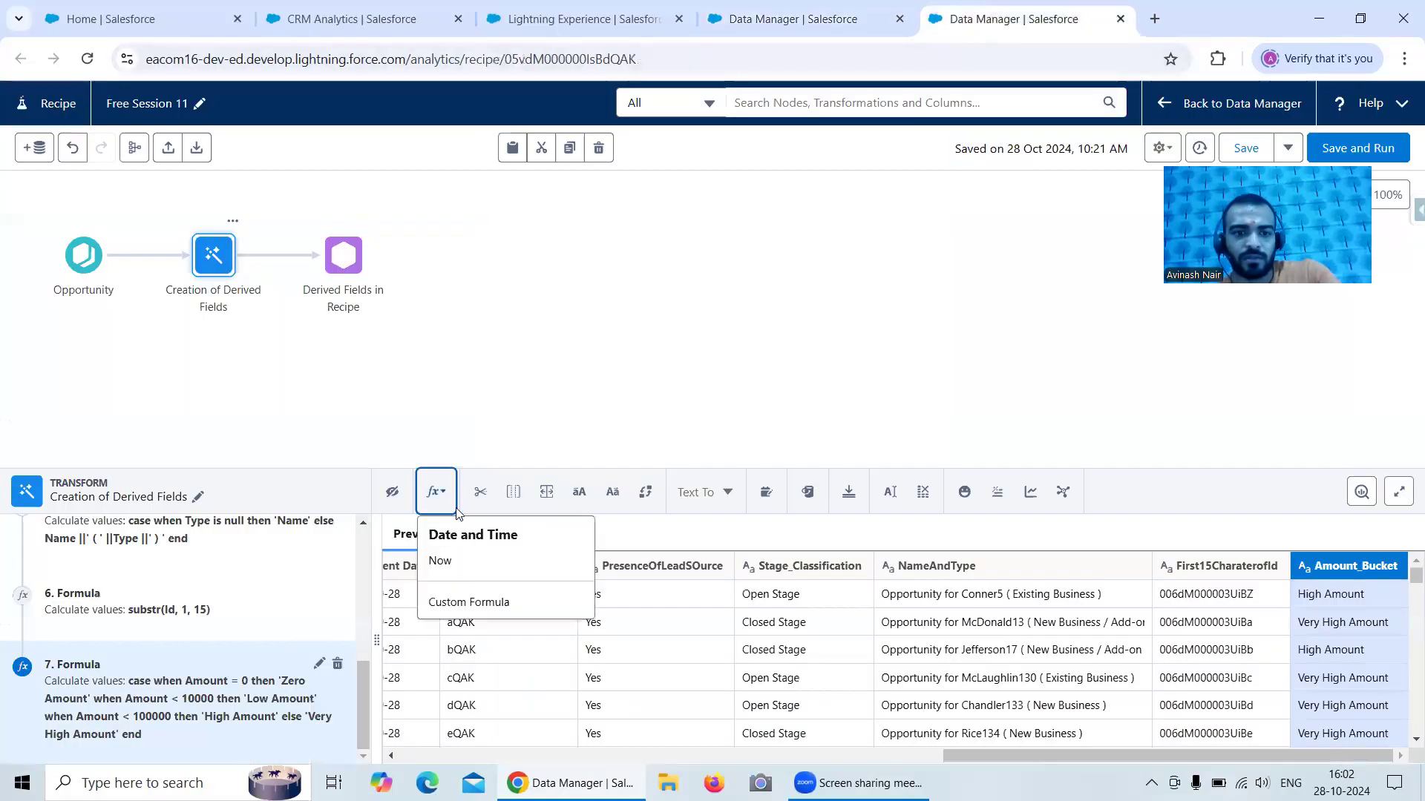
left_click(472, 608)
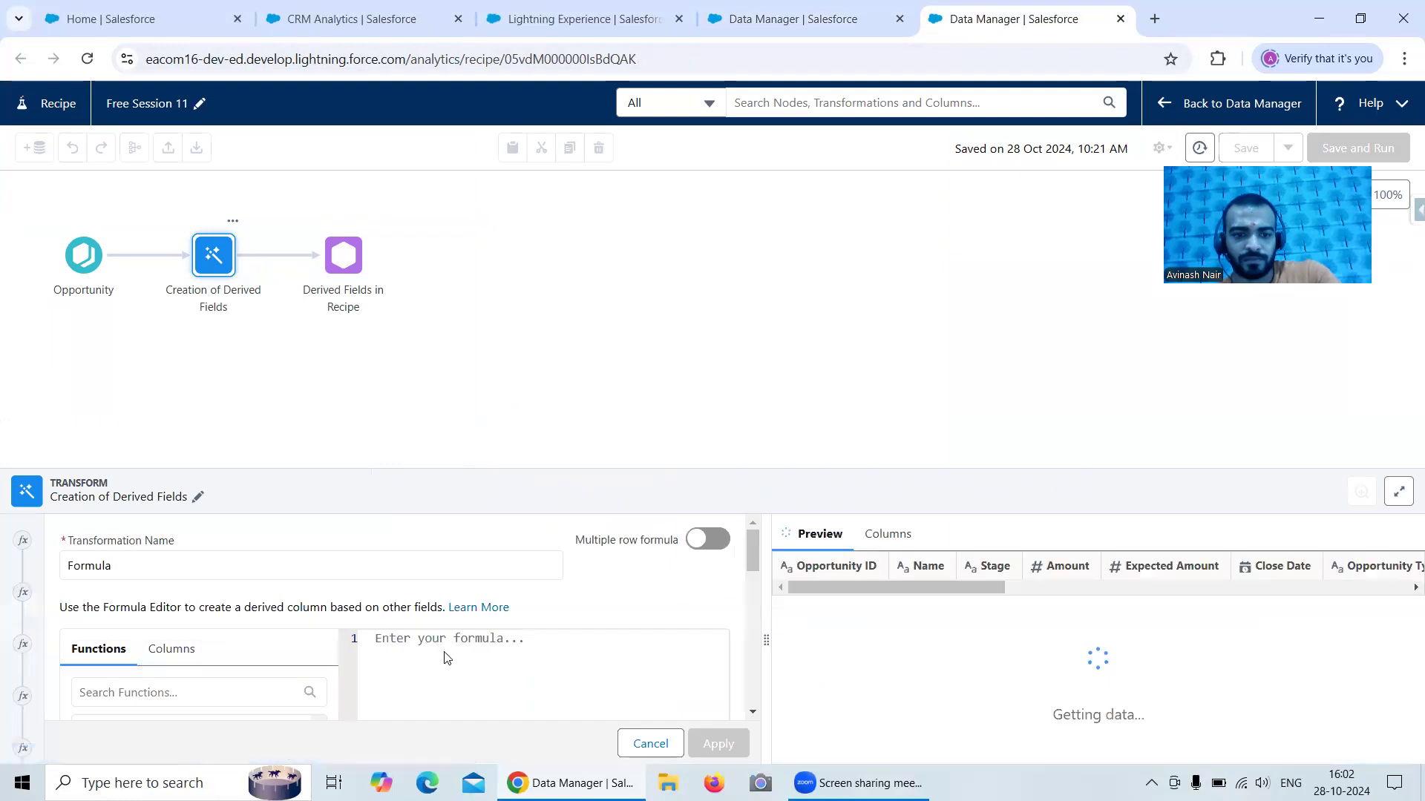
key("ctrl+v")
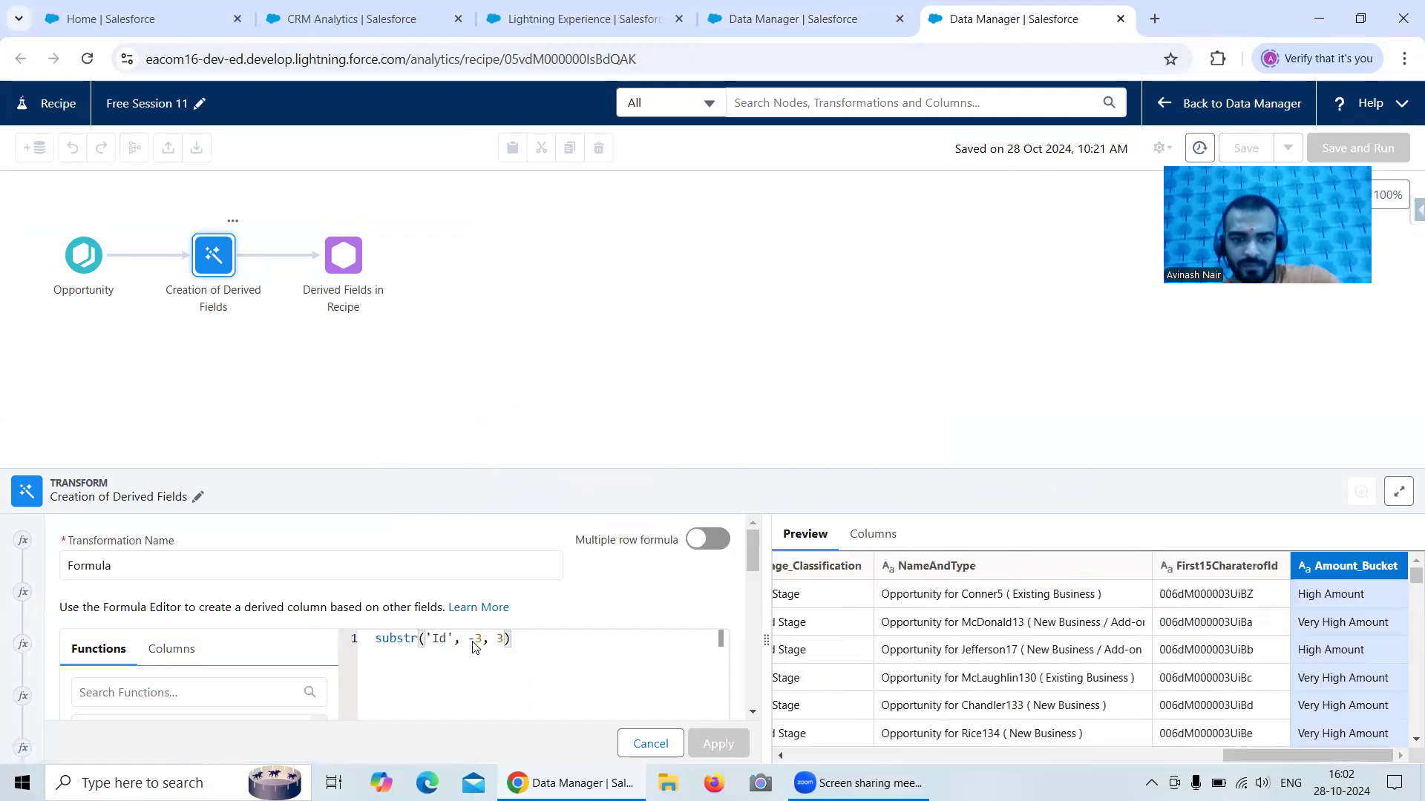
left_click(840, 32)
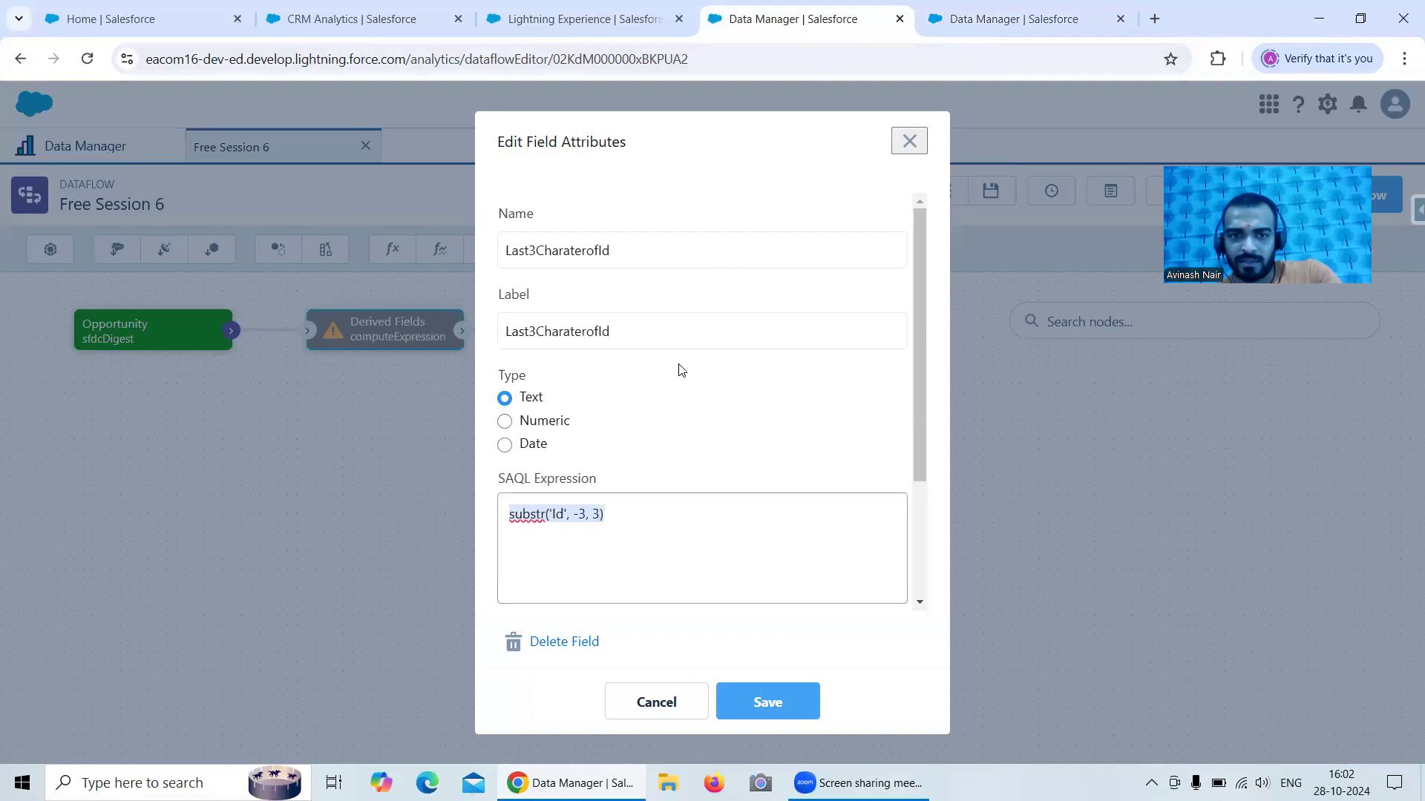
left_click_drag(620, 245, 494, 252)
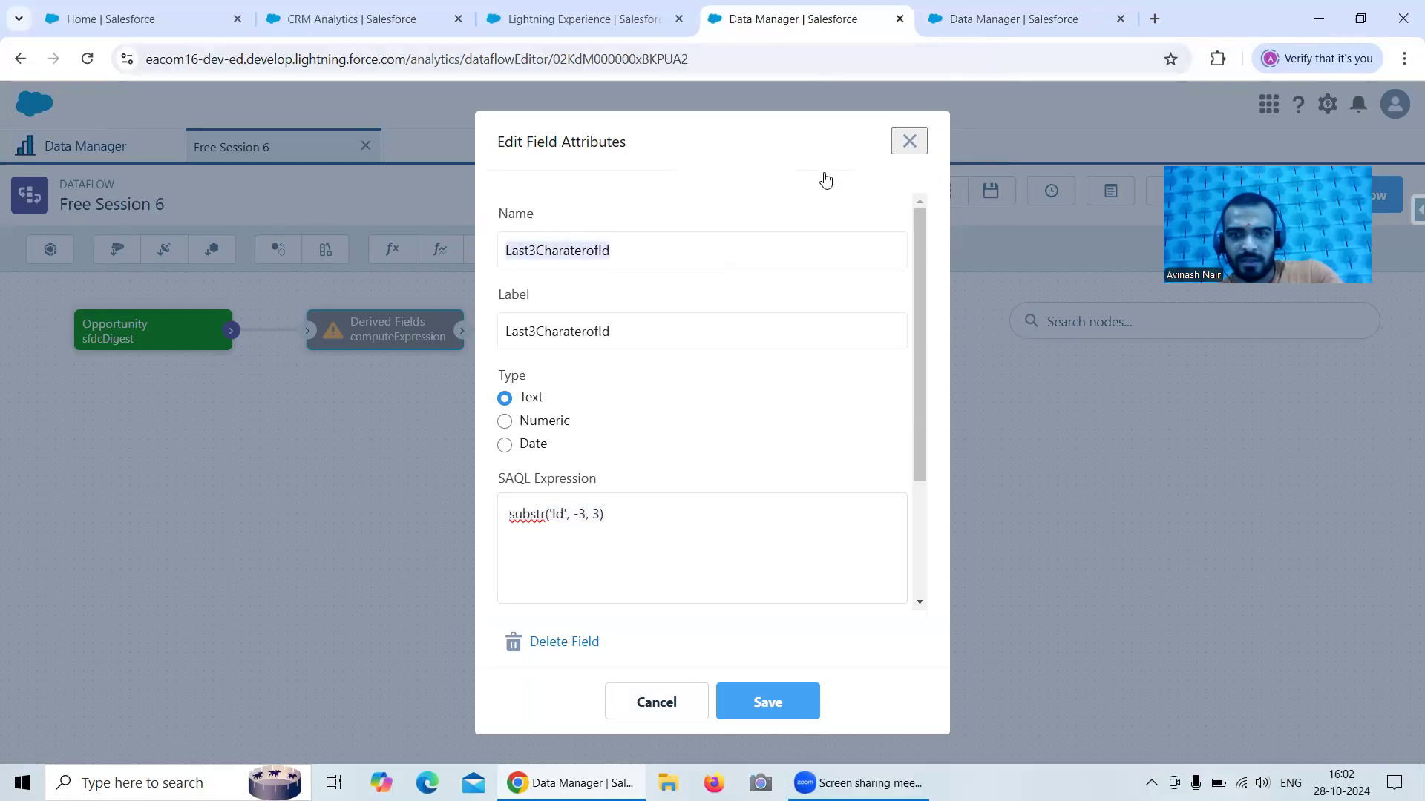
left_click(970, 29)
scroll(743, 551, "down", 5)
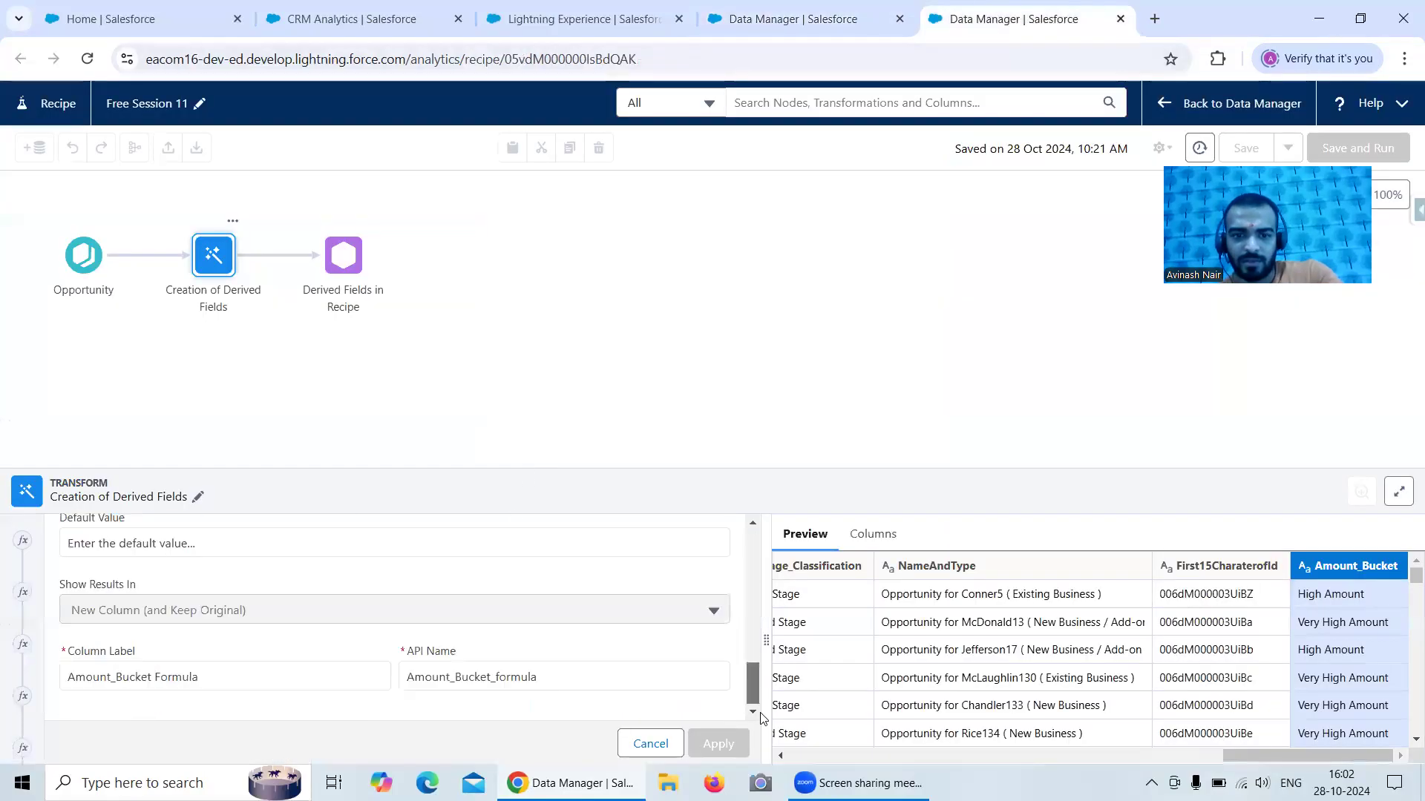
left_click_drag(199, 677, 62, 684)
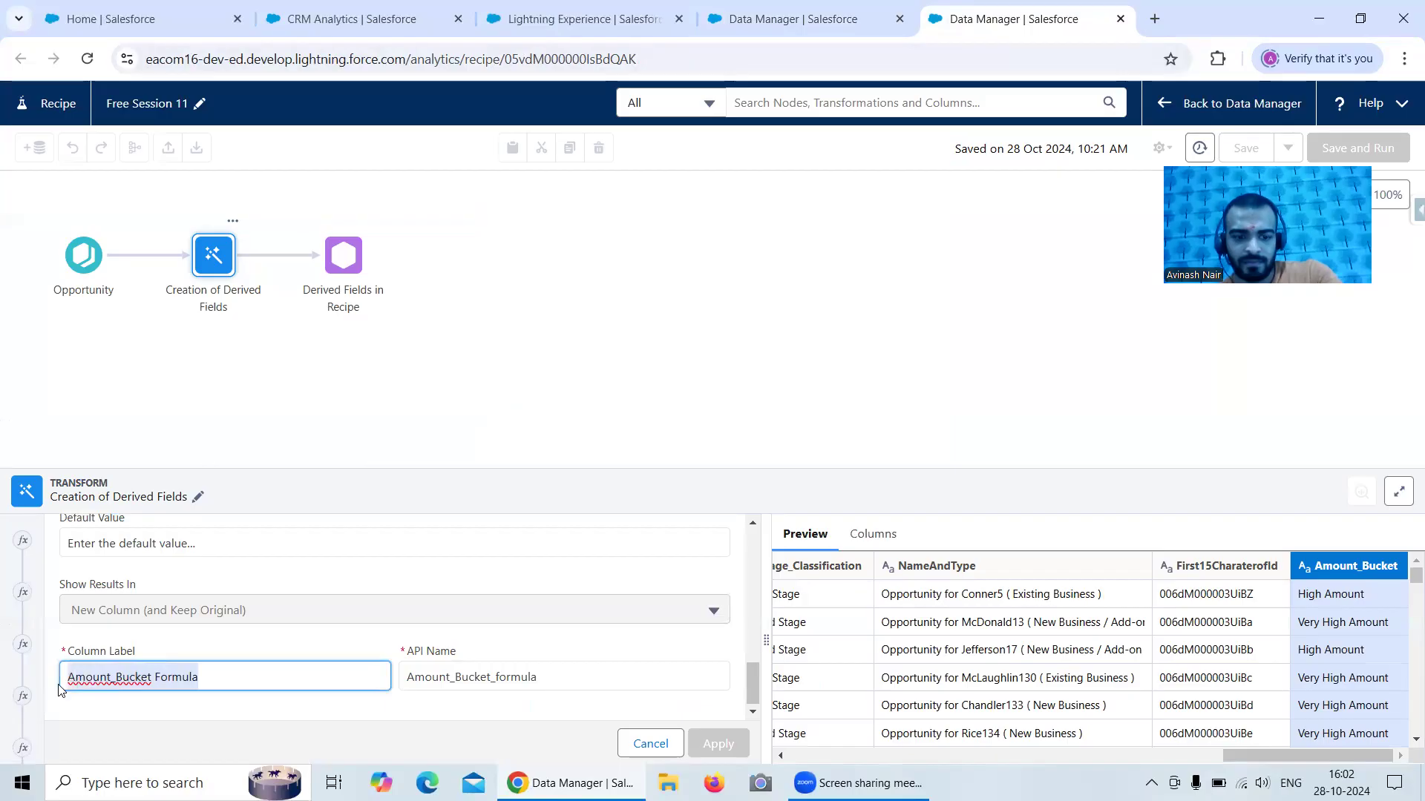
left_click(226, 675)
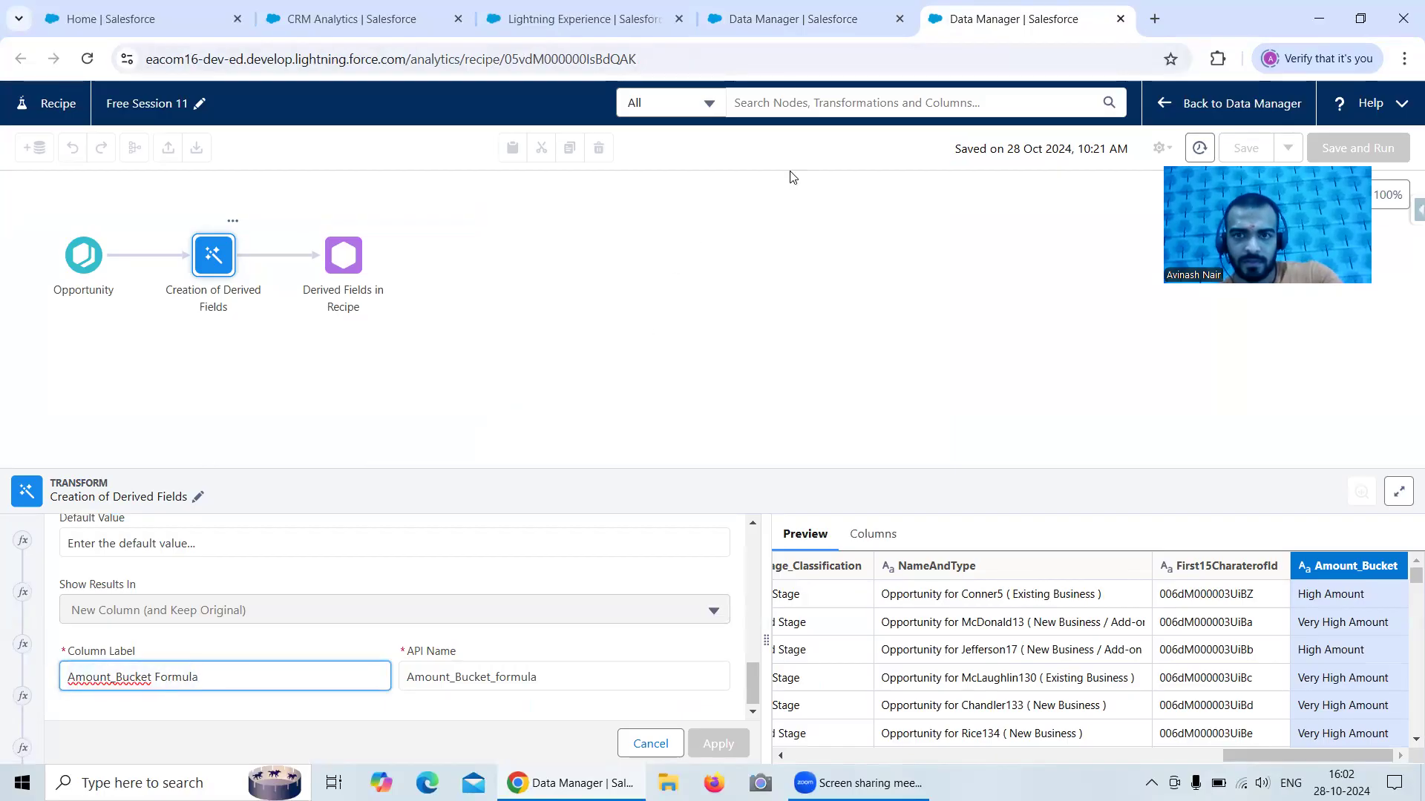
- Copy the field name Last3CharaterofId from the dataflow and use it as the new formula's column label and API name
left_click(785, 30)
left_click_drag(620, 254, 497, 255)
key("ctrl+c")
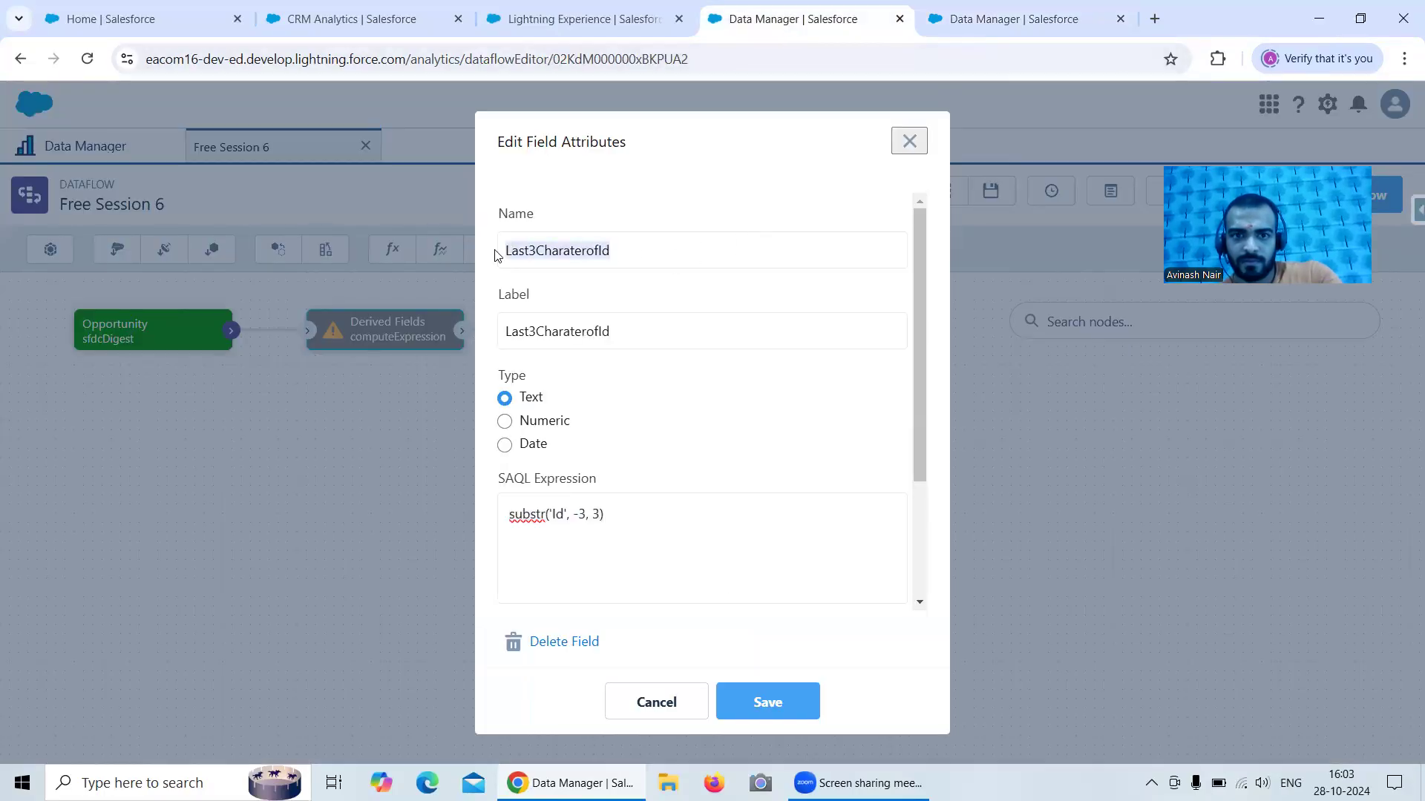
left_click(964, 20)
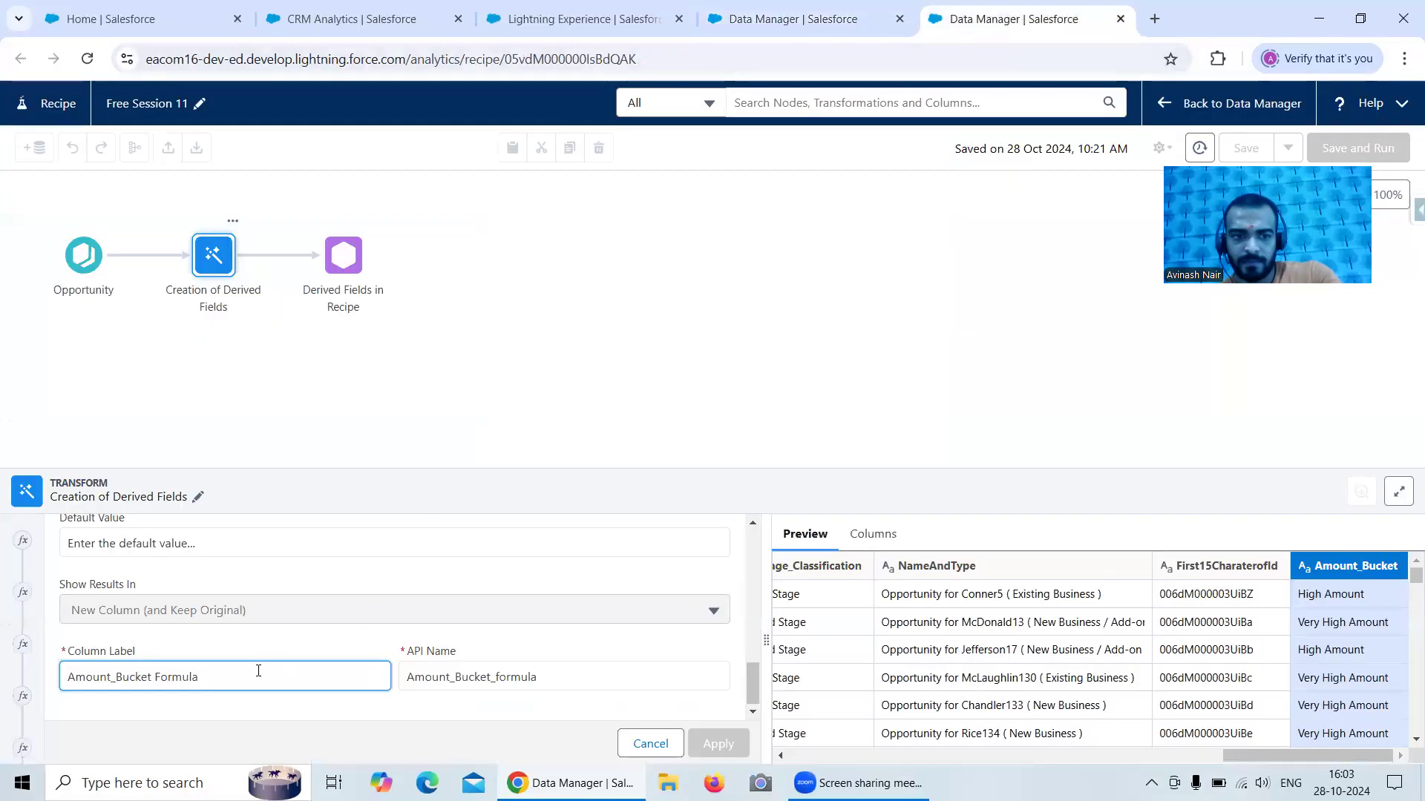
left_click_drag(258, 670, 22, 677)
key("ctrl+v")
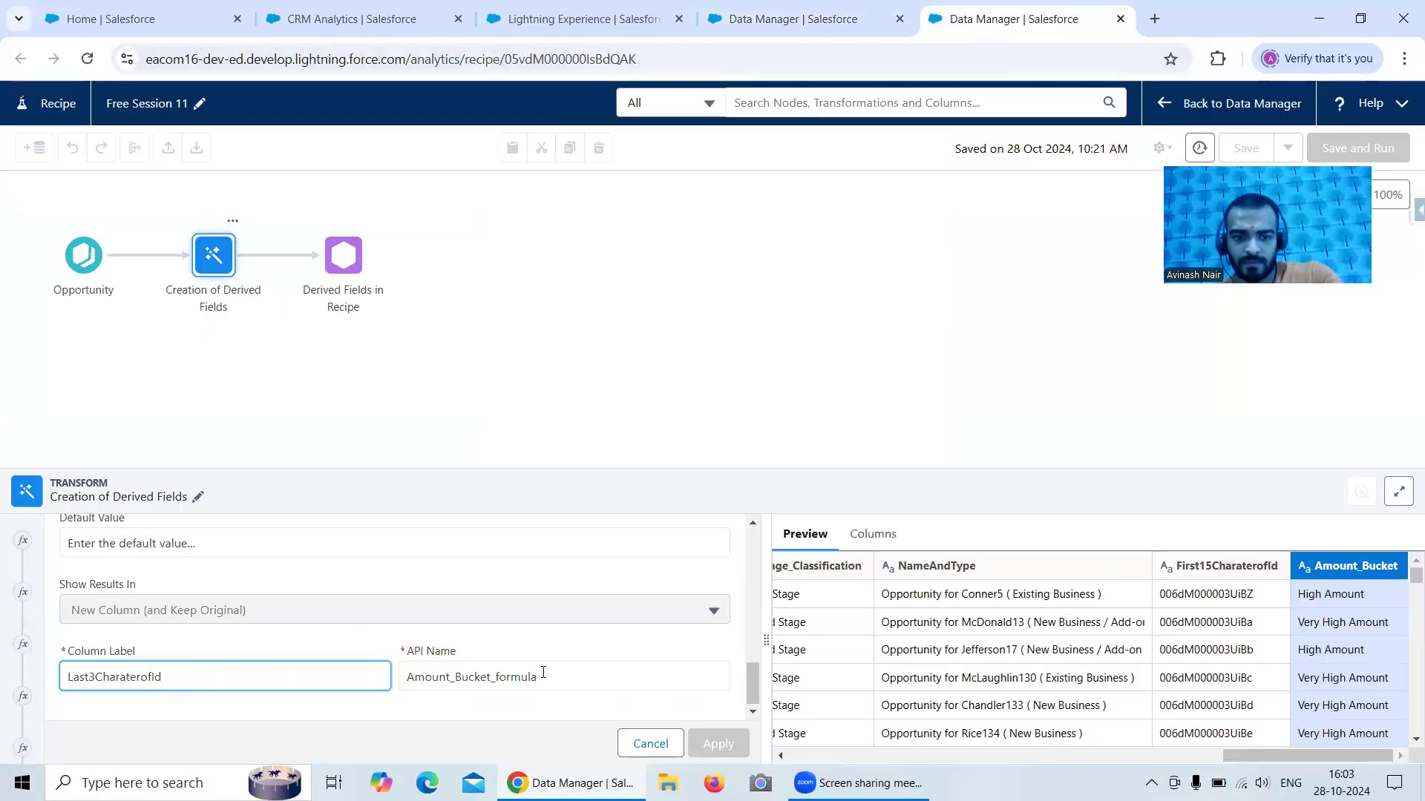
left_click_drag(543, 673, 383, 674)
key("ctrl+v")
- Set the new formula's output type to Text
scroll(483, 677, "up", 3)
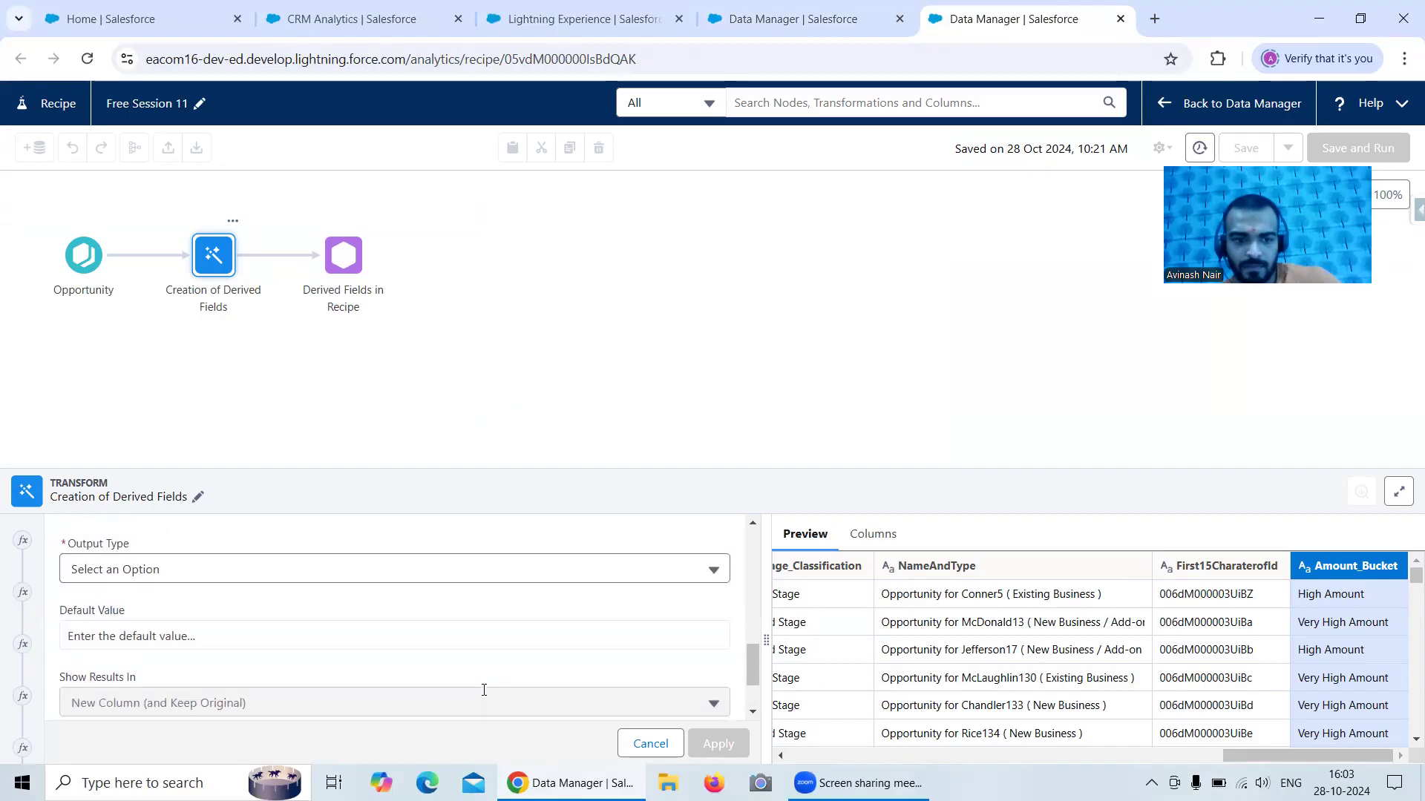
left_click(324, 571)
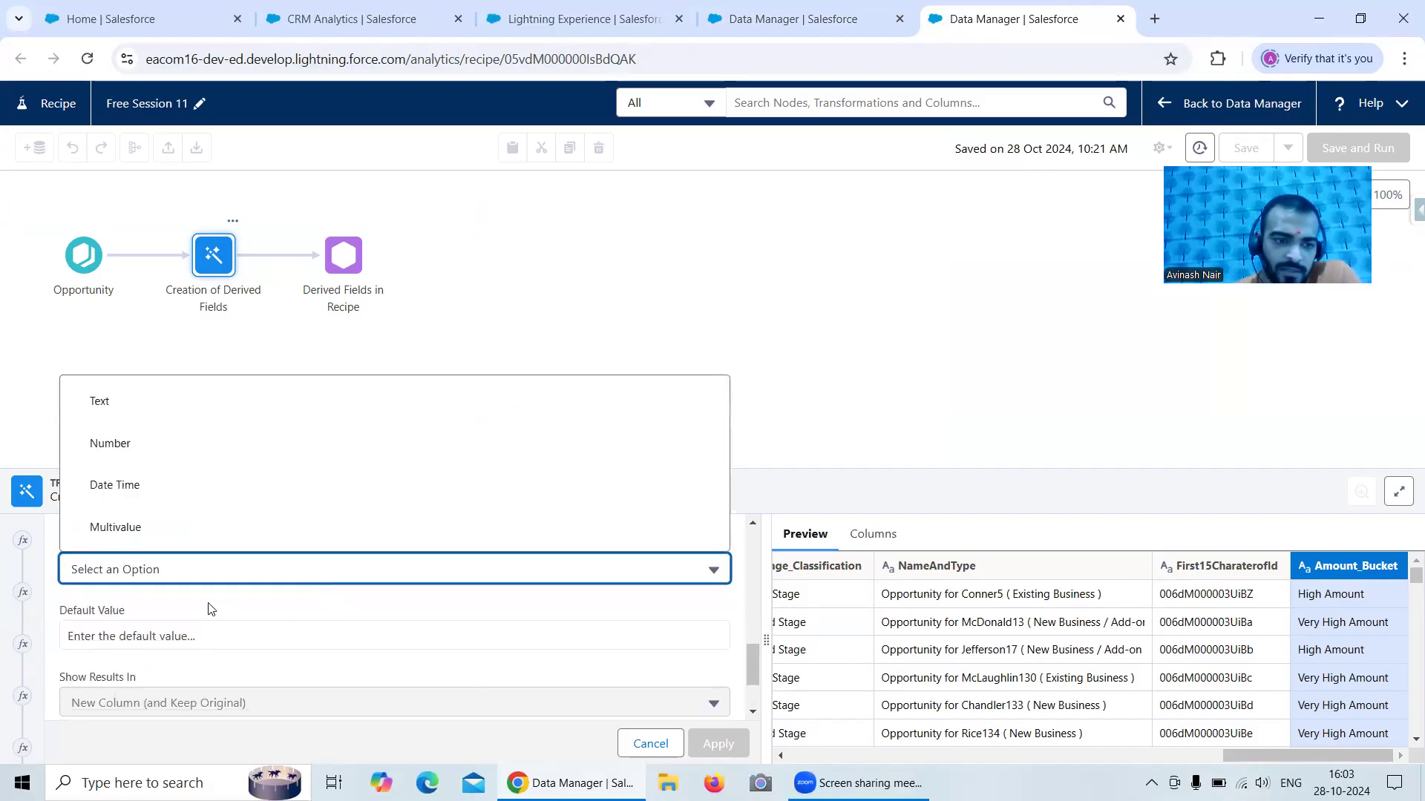
left_click(183, 405)
scroll(445, 646, "up", 5)
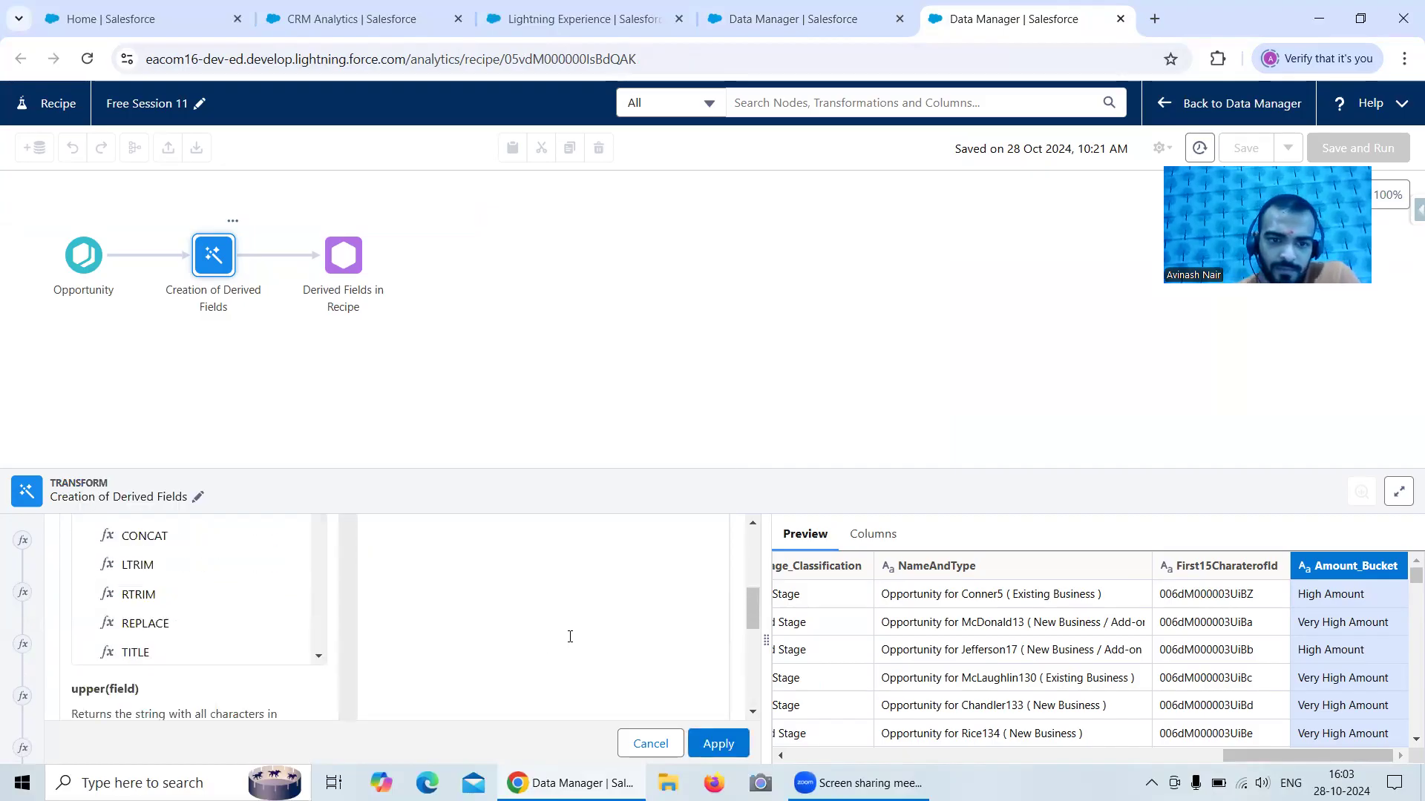
- Apply the Last3CharaterofId formula to the Creation of Derived Fields transform and look over the resulting preview columns
left_click_drag(756, 610, 754, 558)
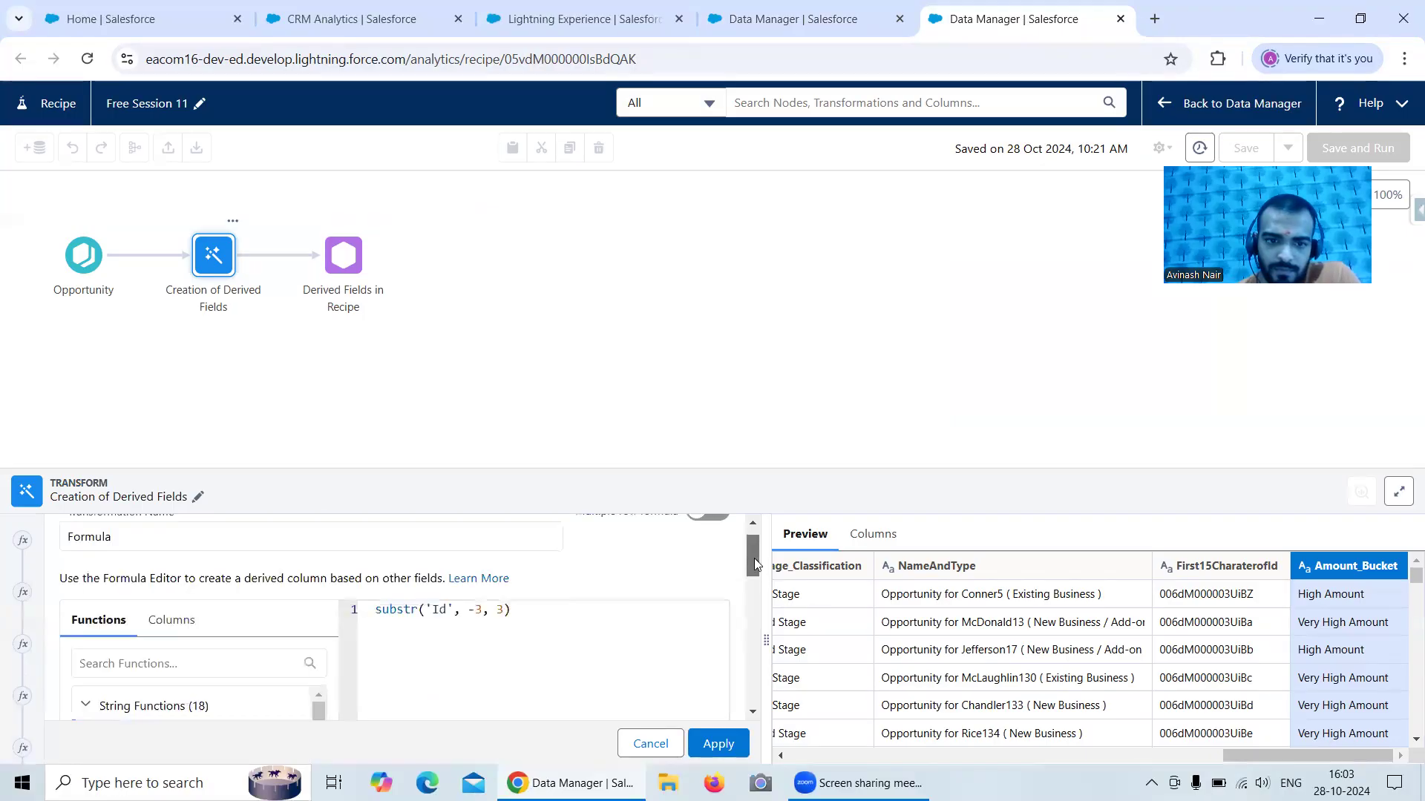
left_click(726, 754)
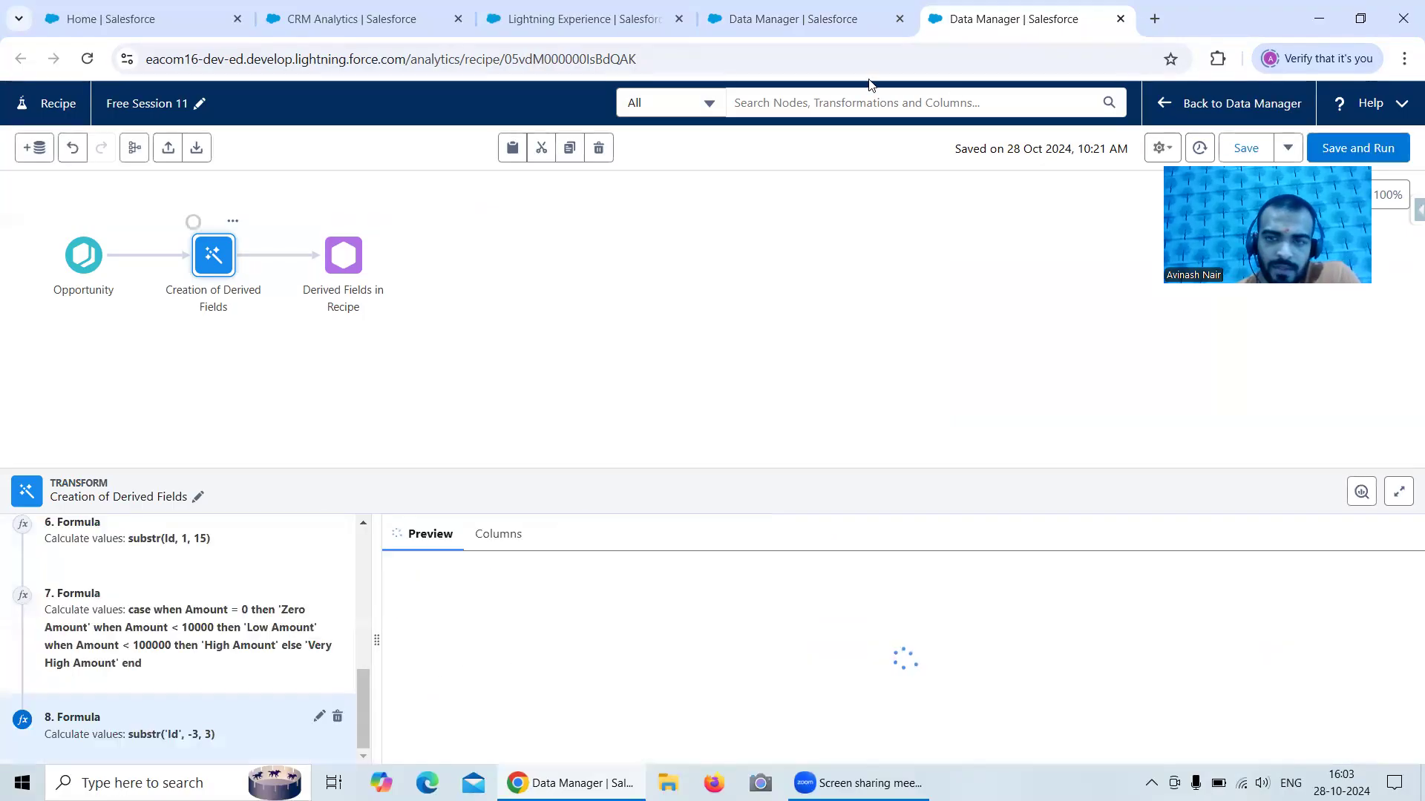
left_click_drag(977, 772, 1172, 765)
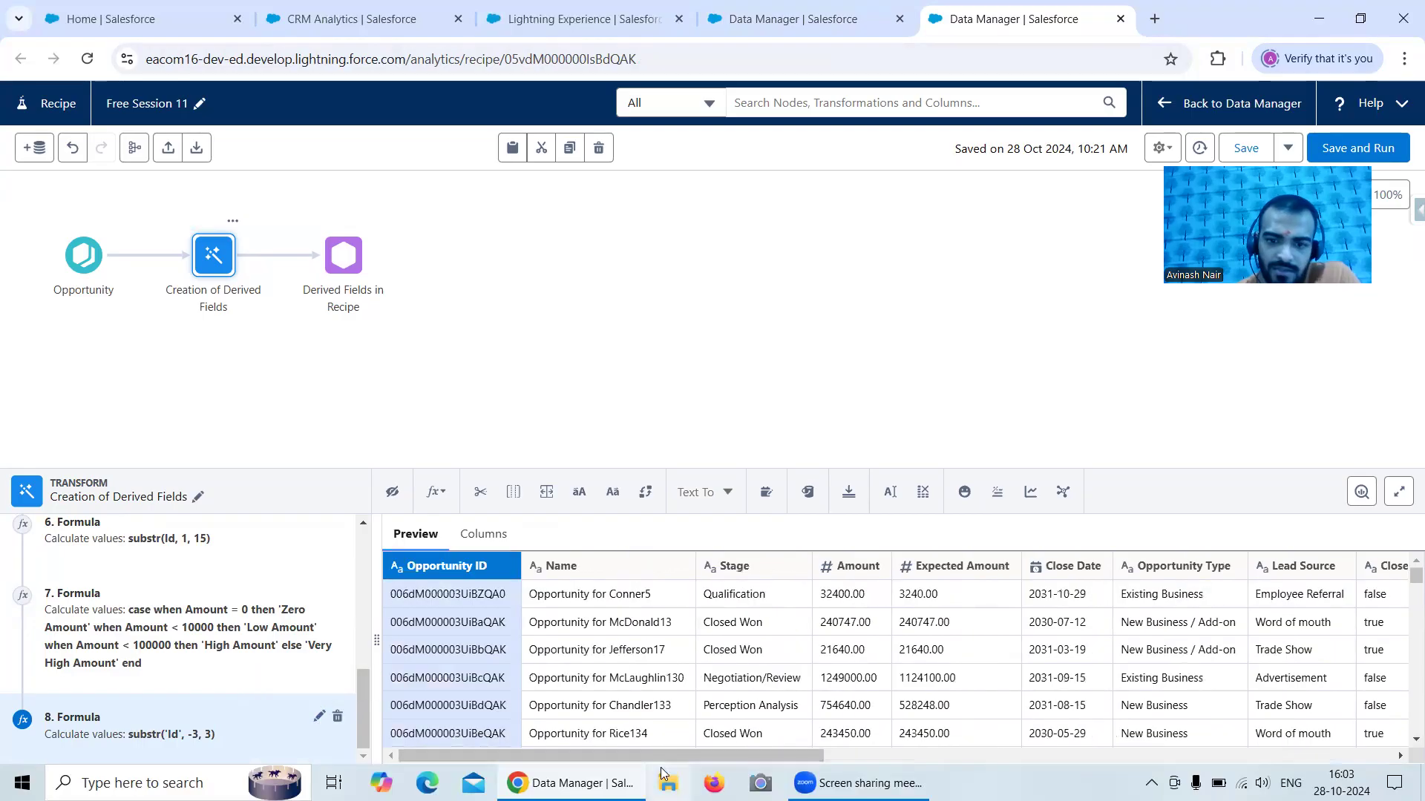
- Edit the Last3CharaterofId formula to reference Id without quotes, as substr(Id, -3, 3), and apply it
left_click(323, 718)
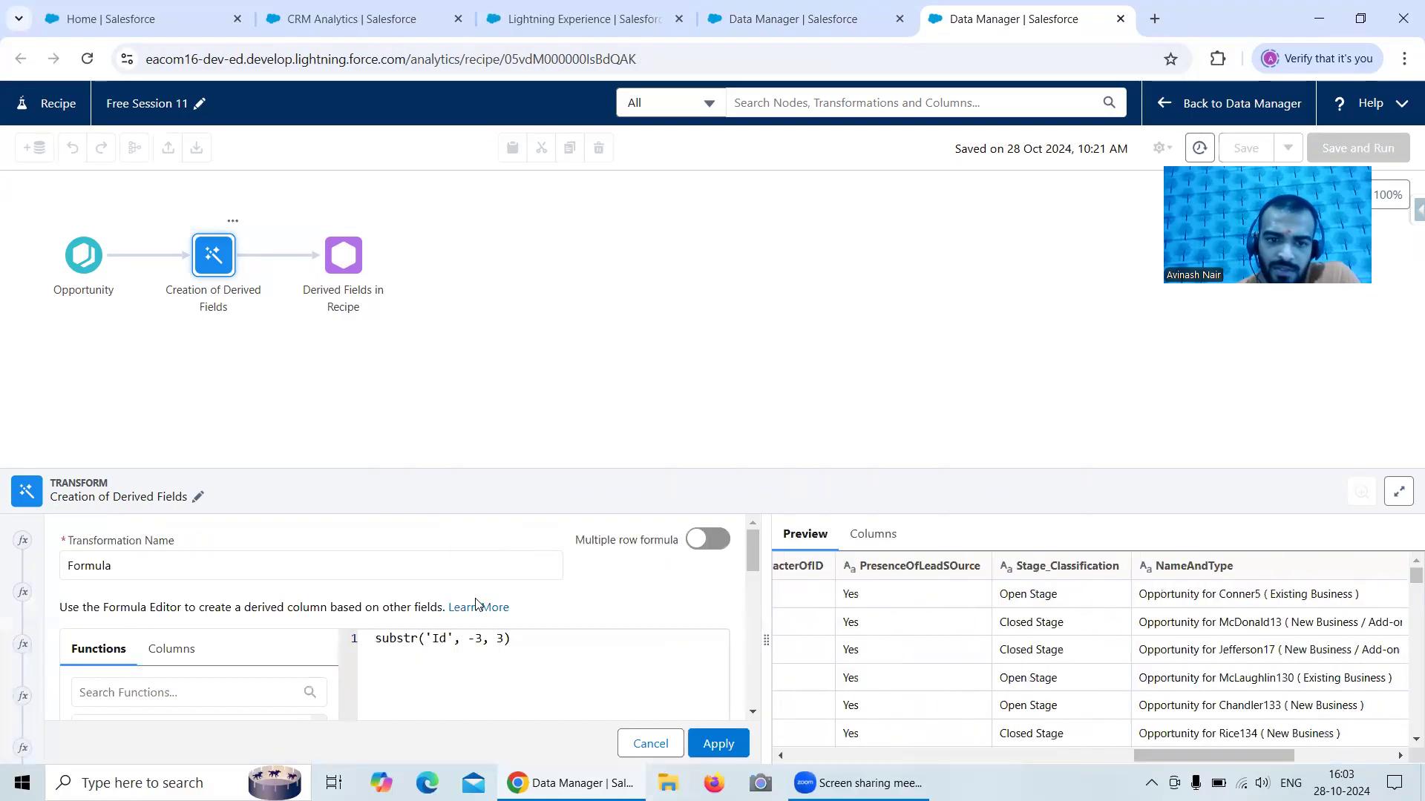
left_click_drag(452, 638, 432, 638)
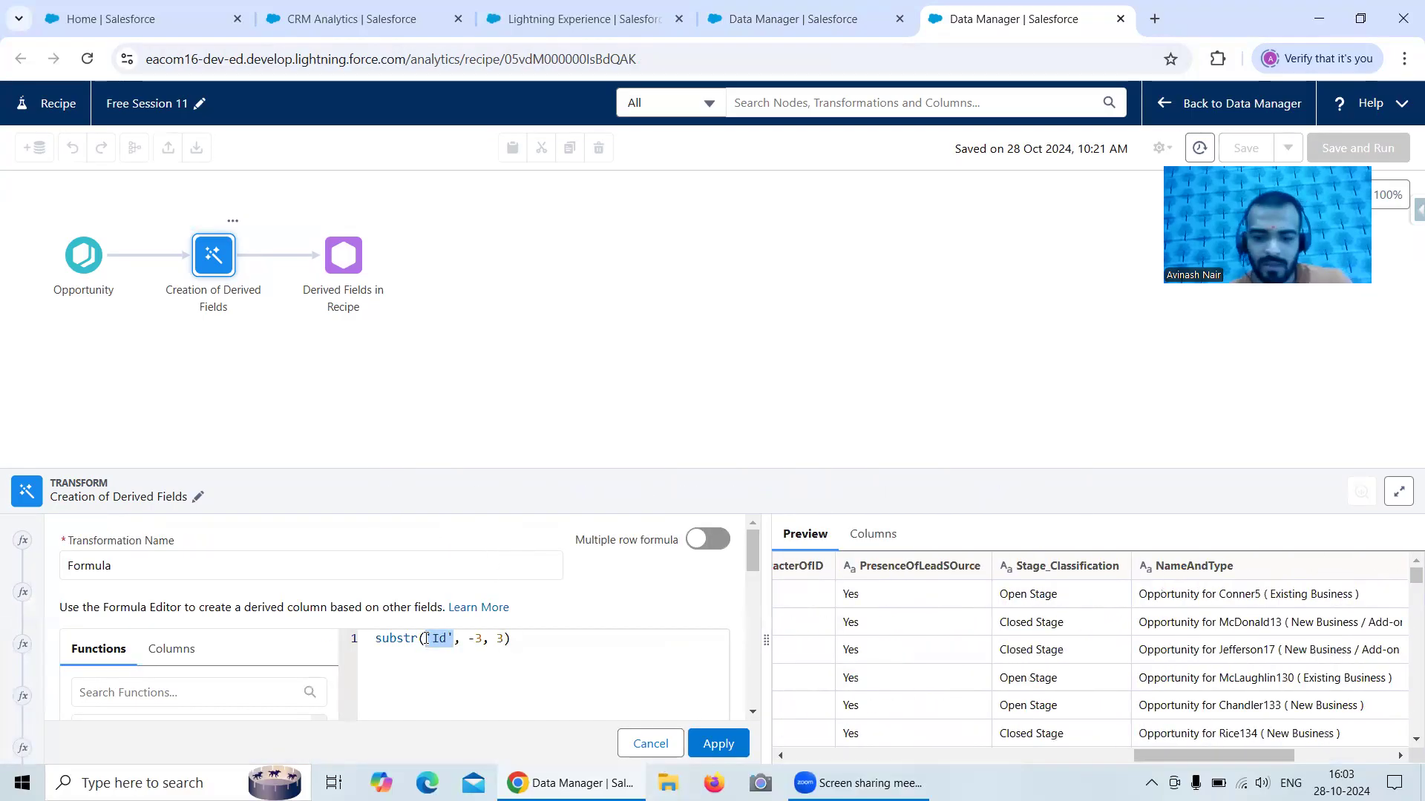
key("BackSpace")
key("BackSpace")
type("Id")
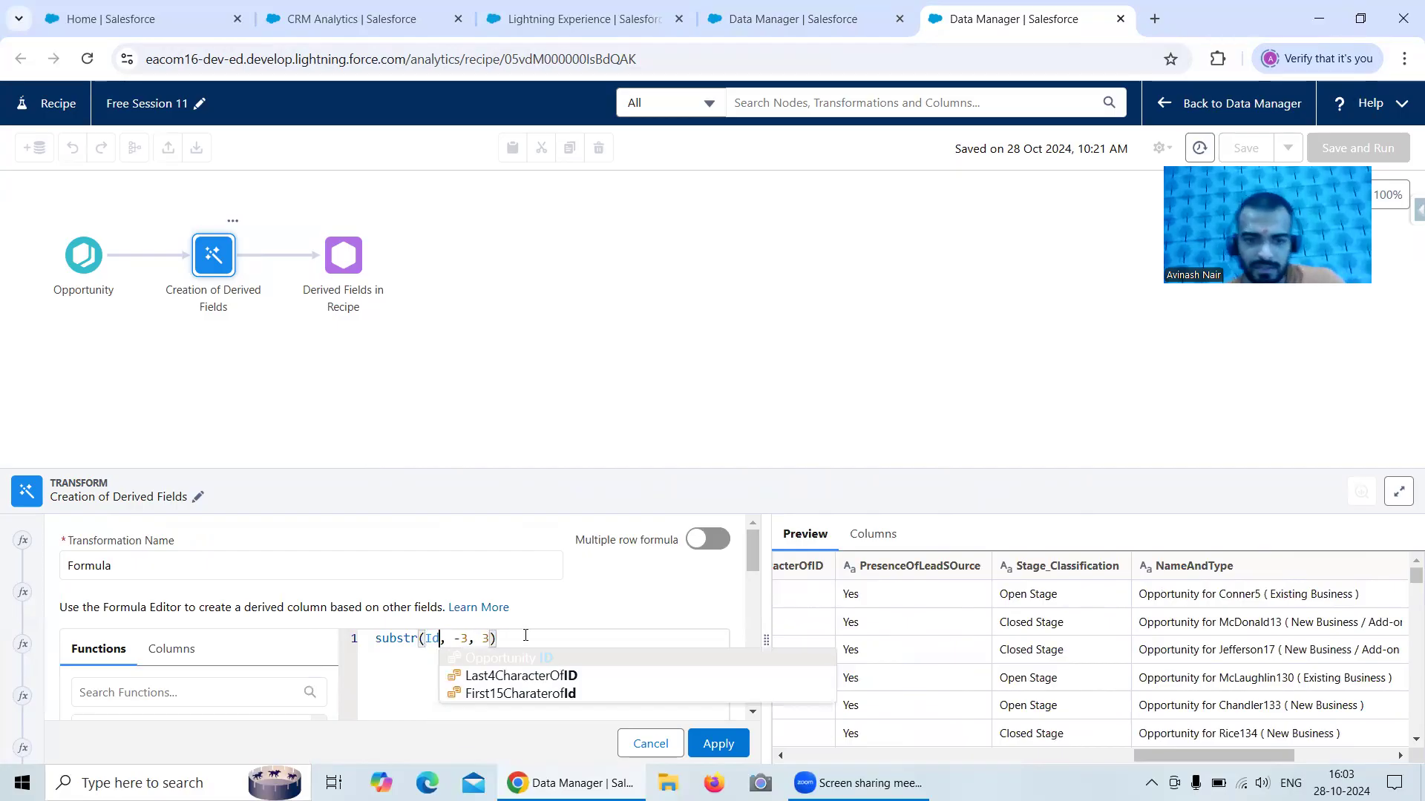
left_click(572, 639)
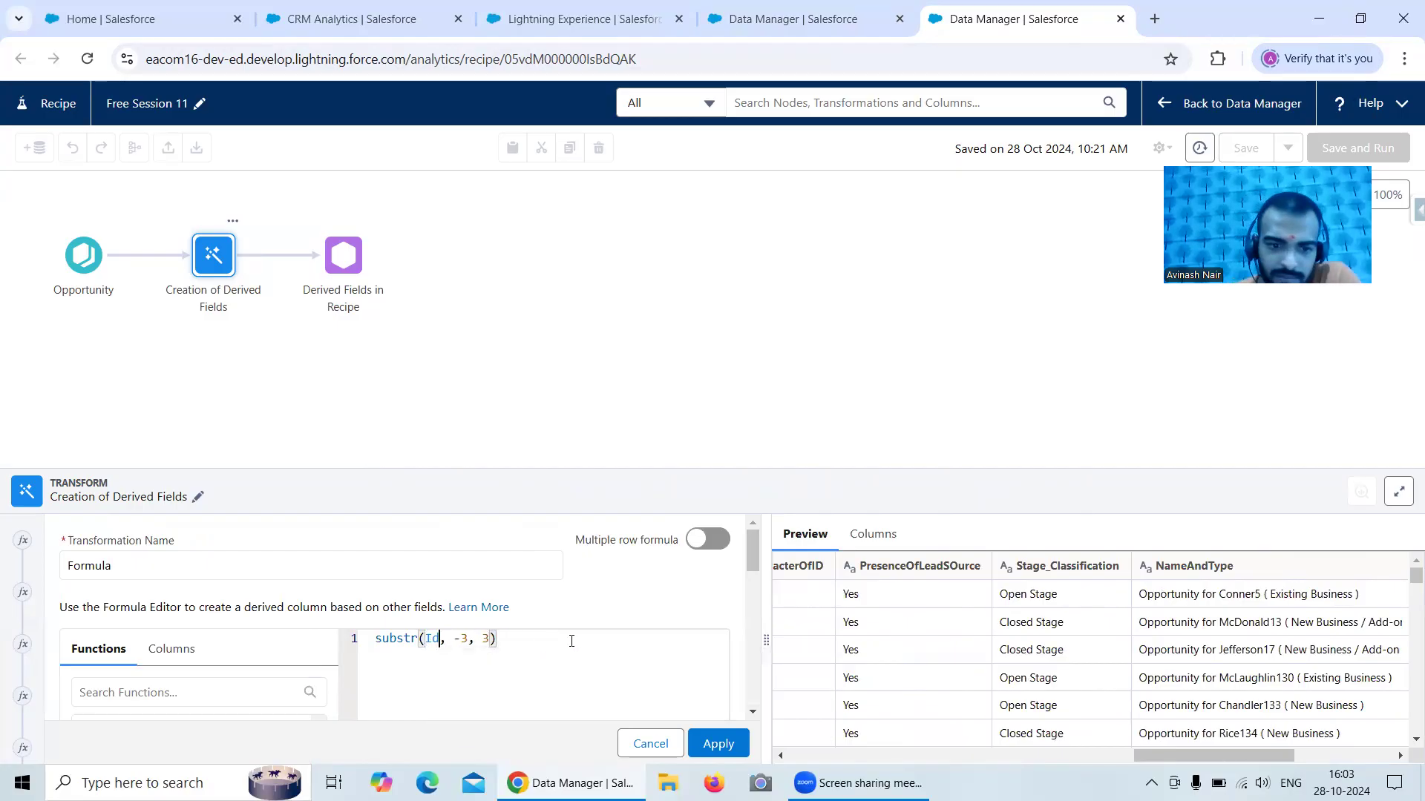
left_click(719, 745)
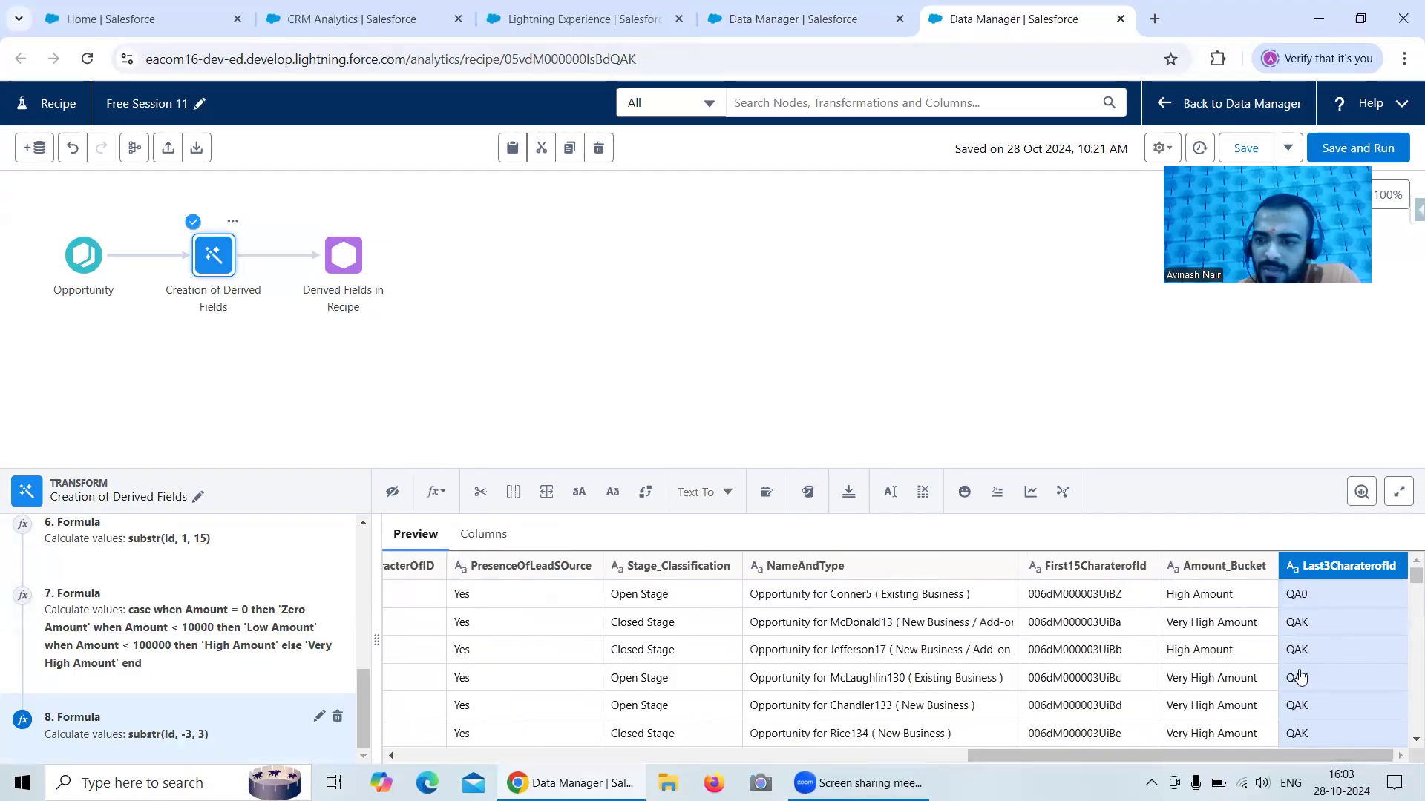
- In the Free Session 6 dataflow, leave the current field, open the IndexOfMInName computed field and copy its name
left_click(793, 19)
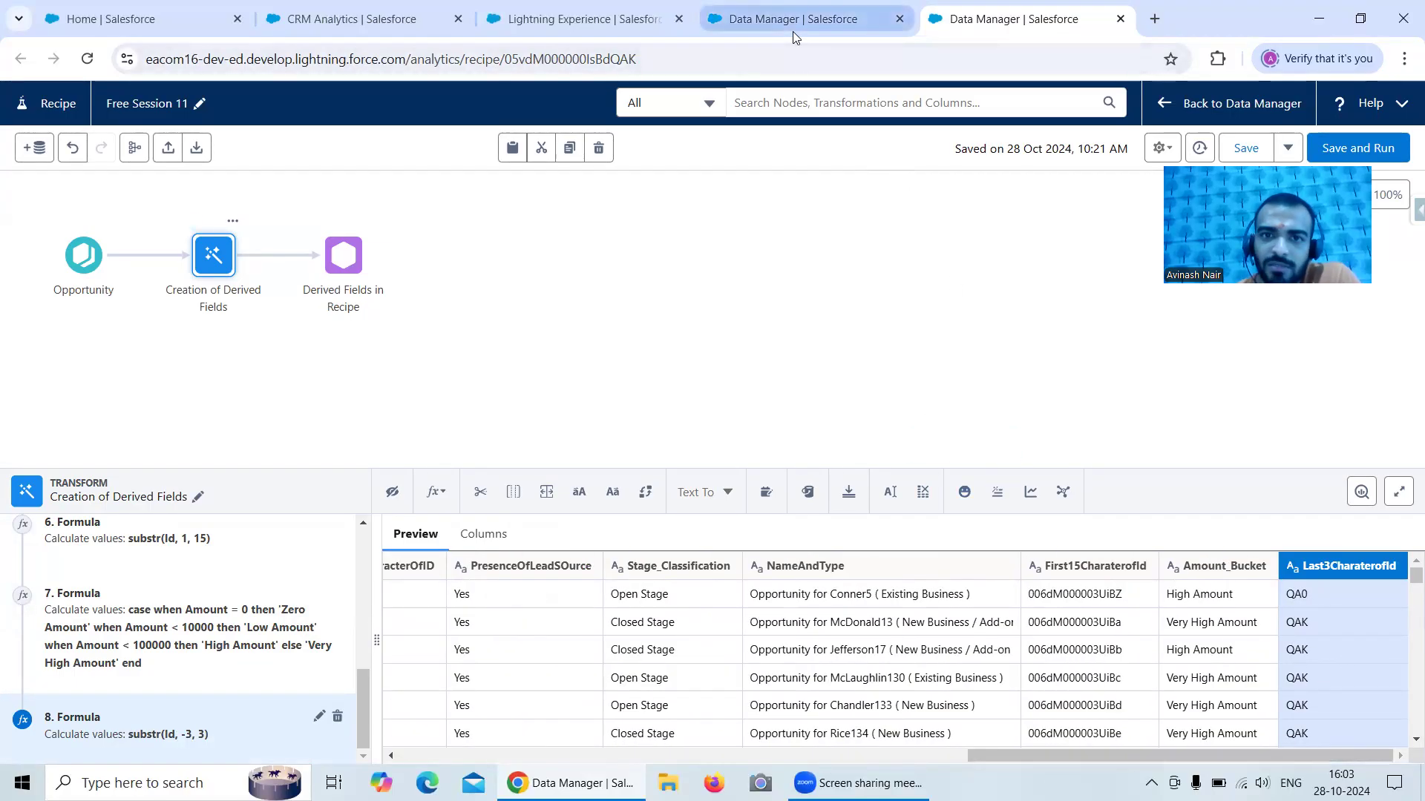
left_click(667, 694)
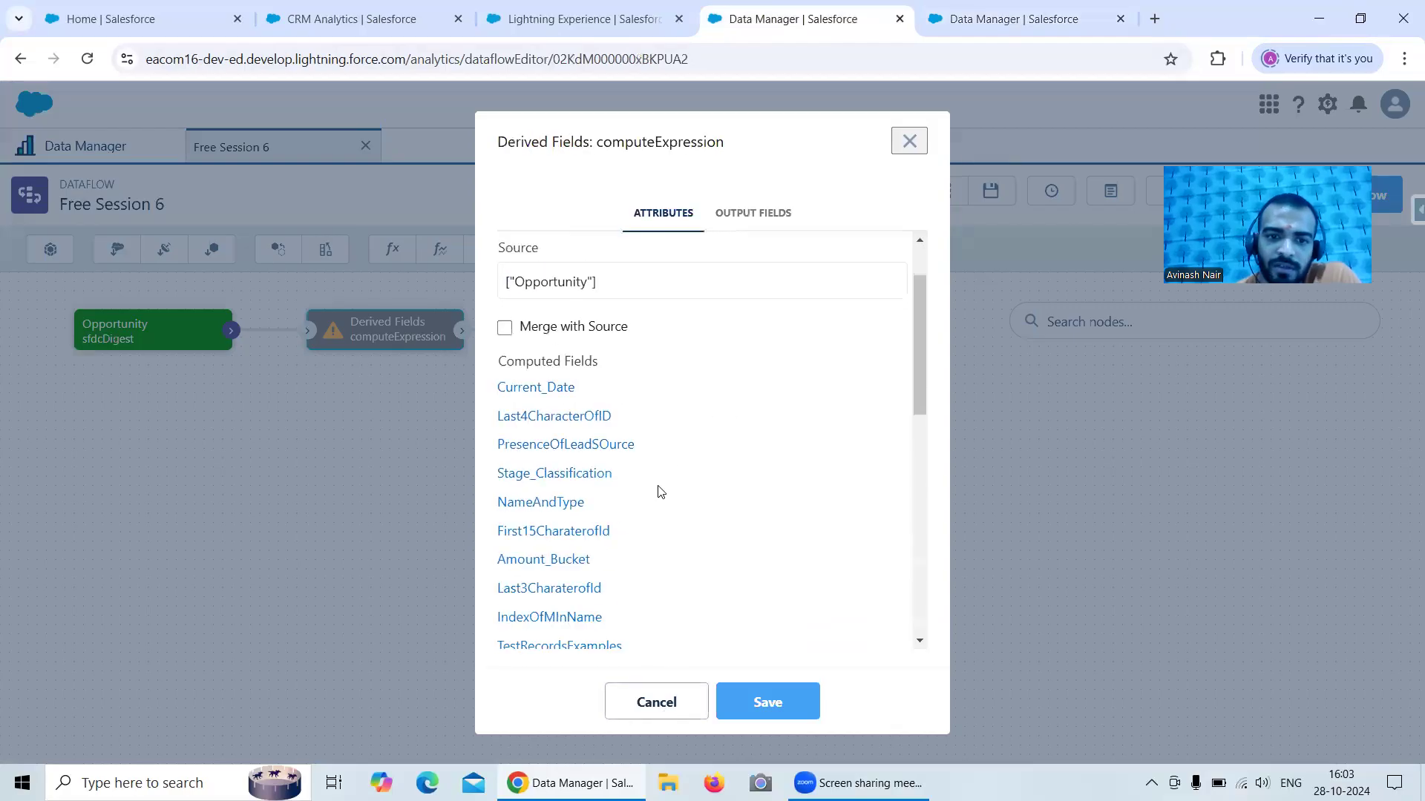
left_click(579, 519)
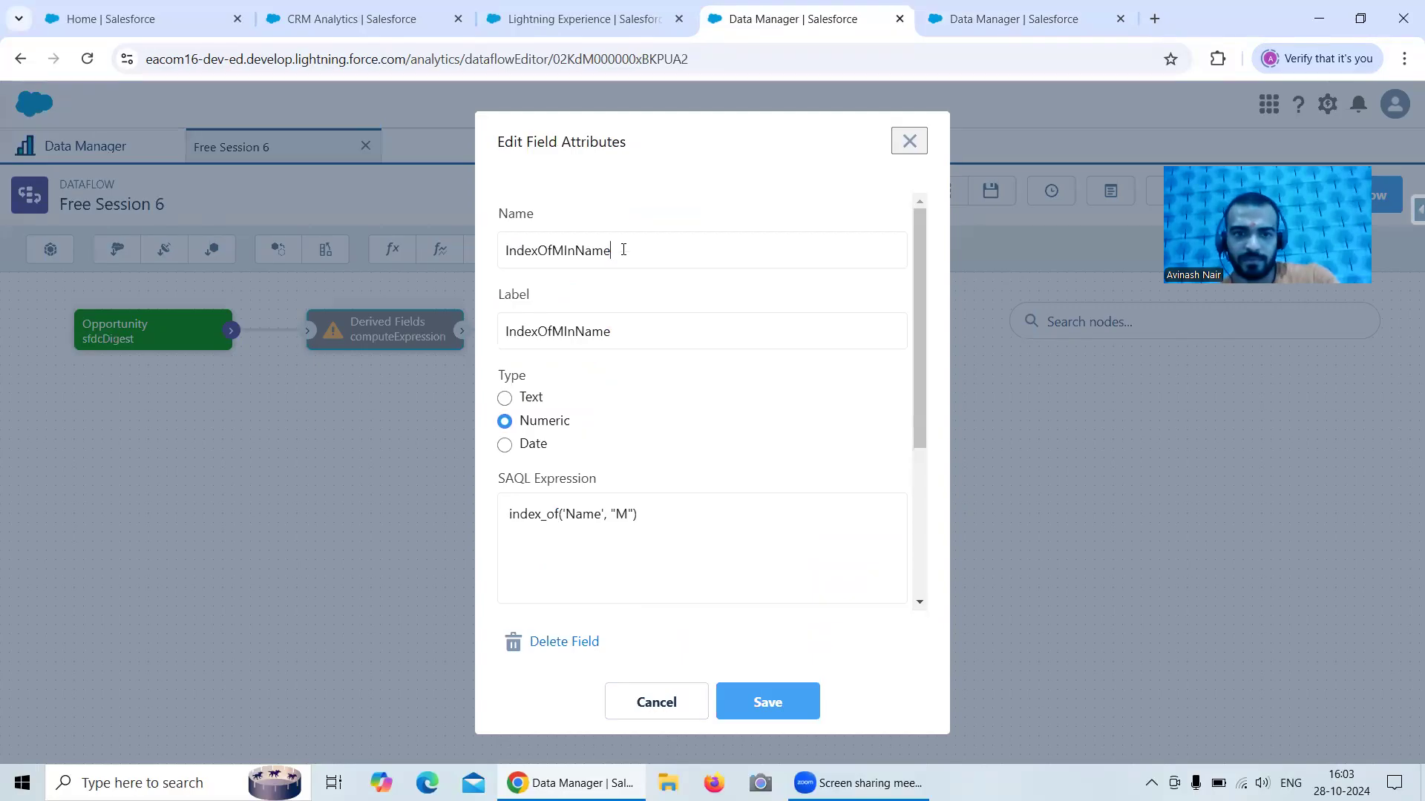
left_click_drag(623, 250, 493, 246)
- Start a new custom formula in the Free Session 11 recipe, search the functions for "in" and insert the INSTR template
left_click(969, 23)
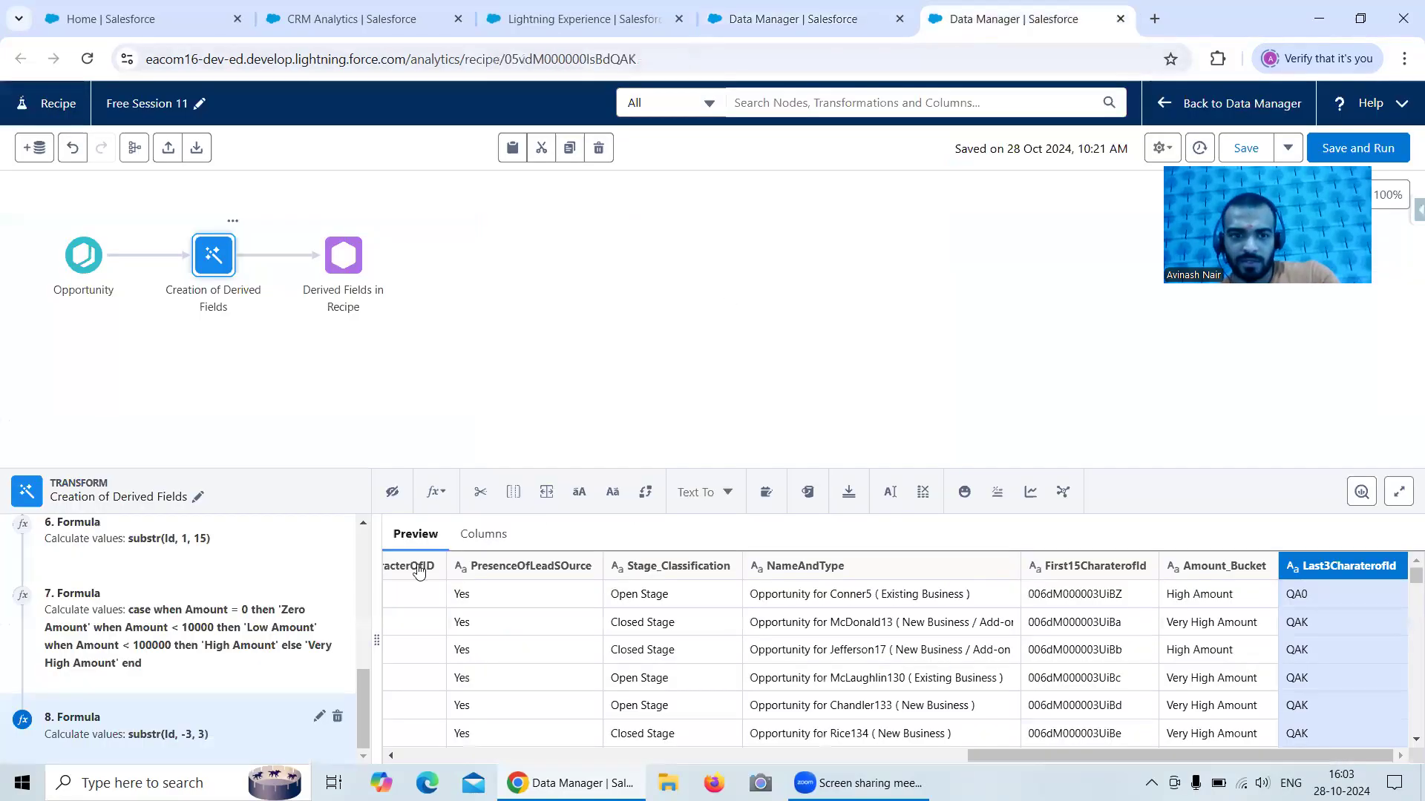
left_click(436, 492)
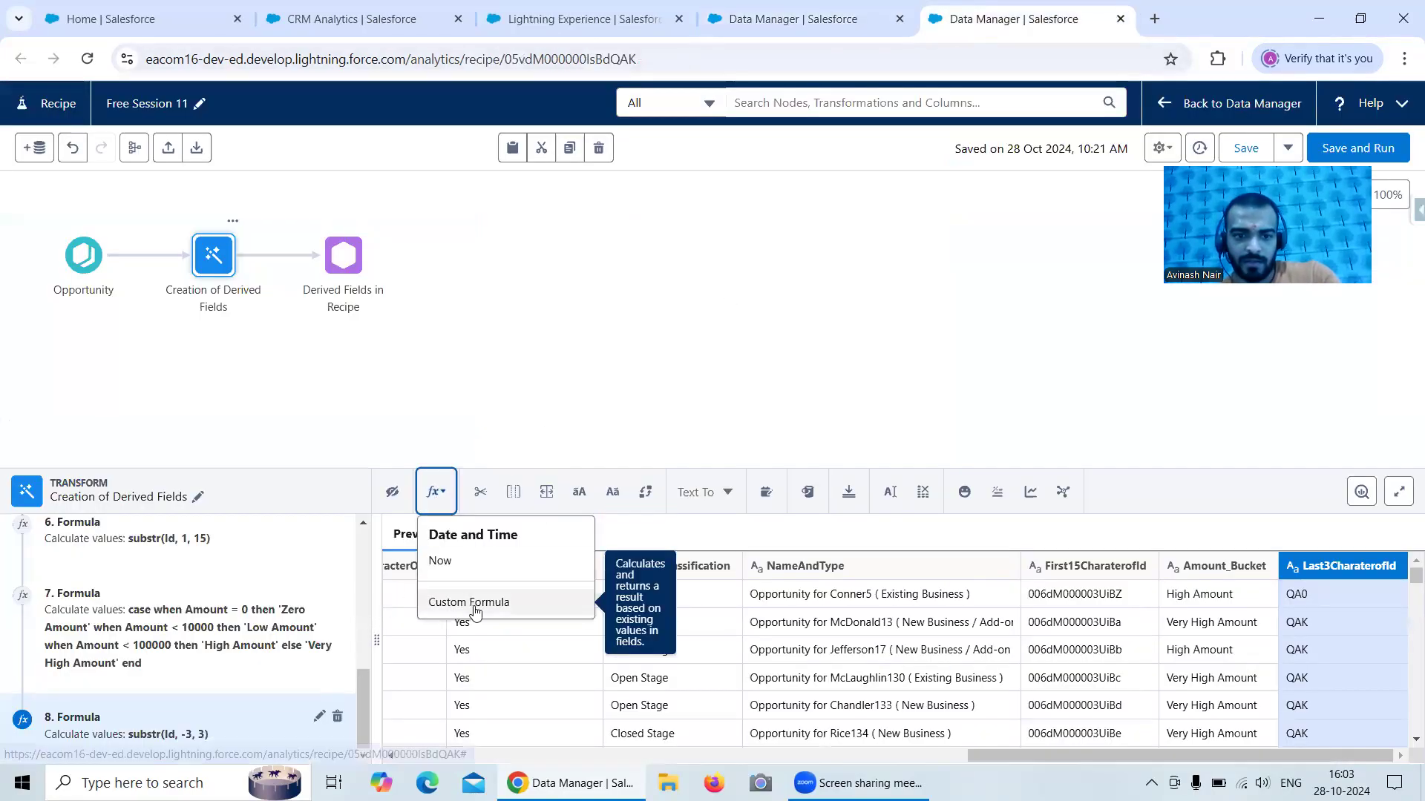
left_click(461, 612)
scroll(185, 636, "down", 2)
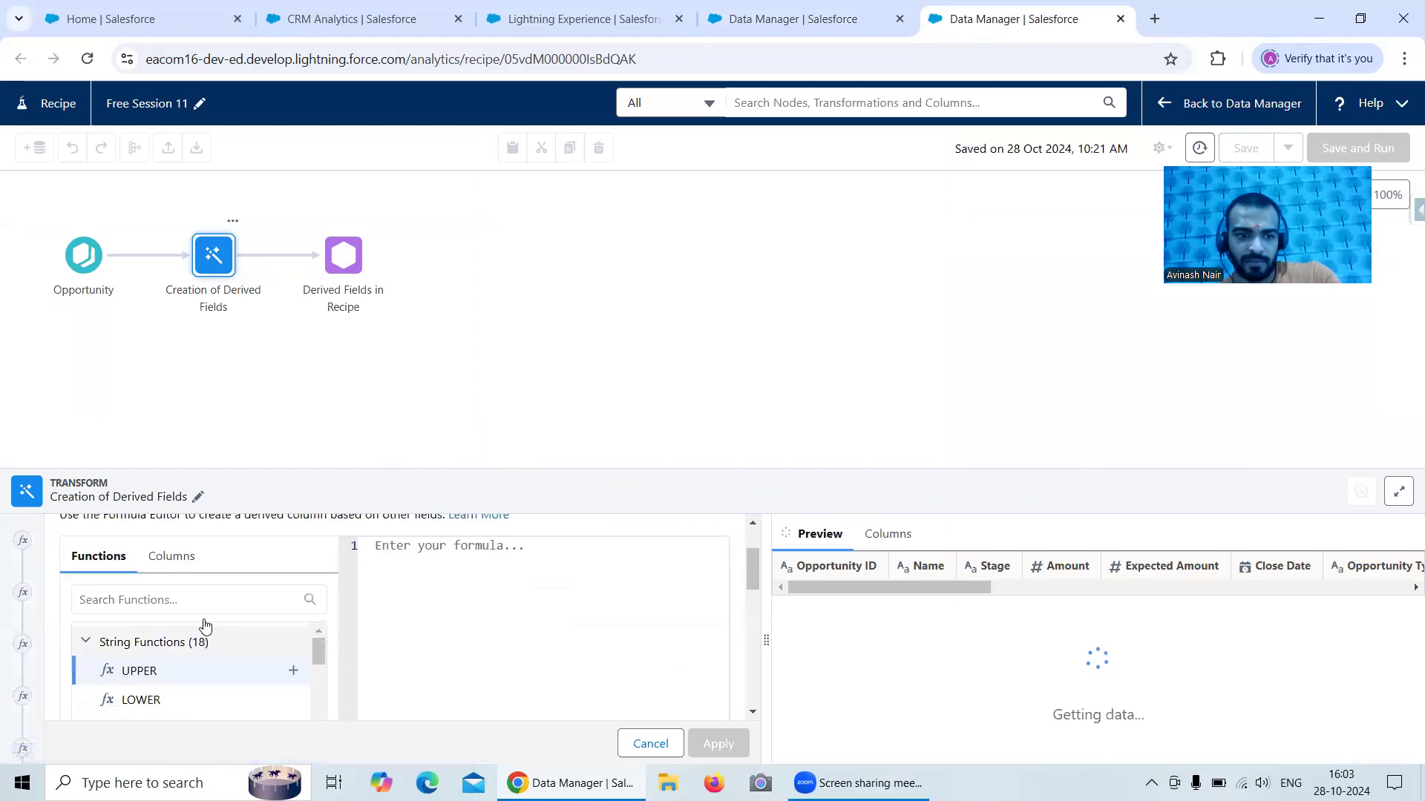
left_click(178, 602)
type("in")
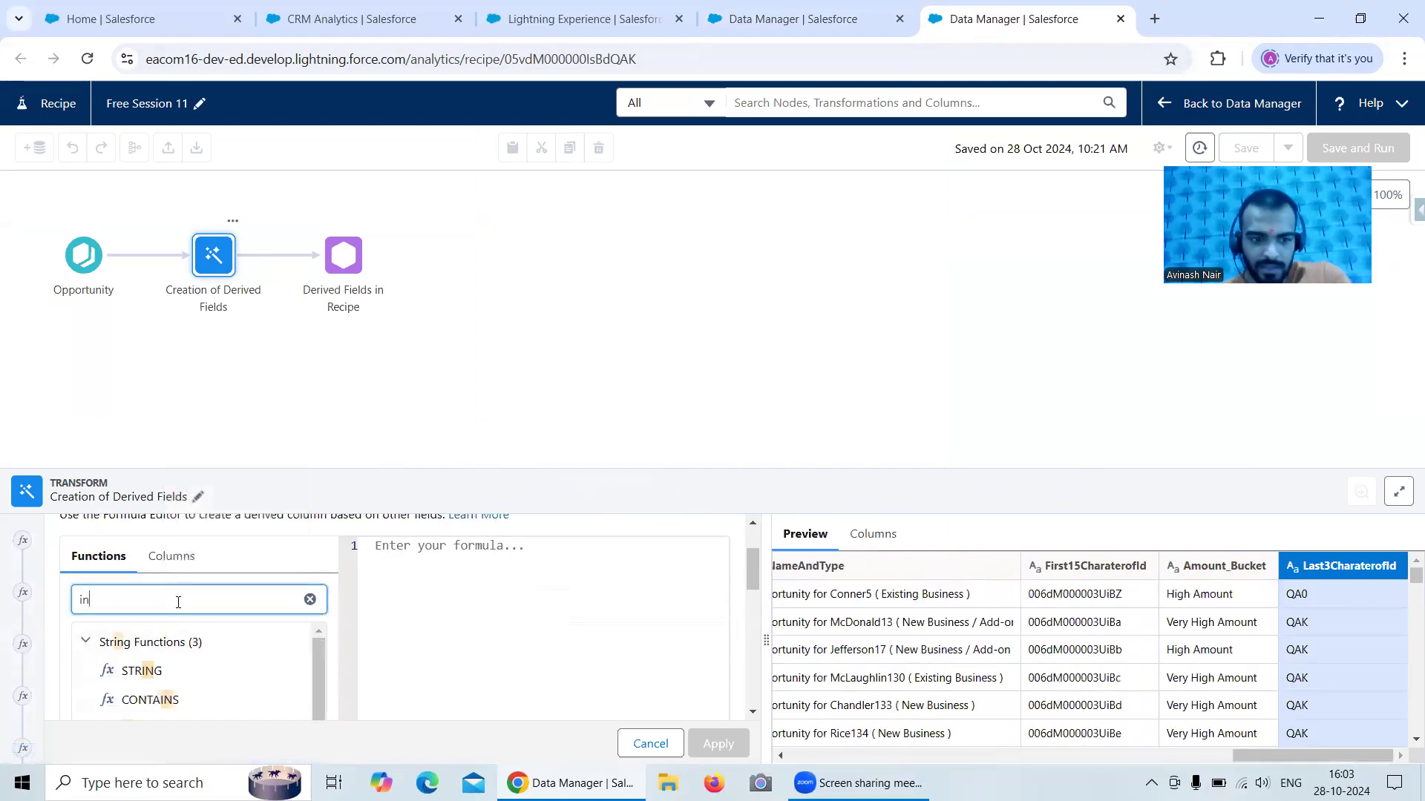
scroll(222, 677, "down", 5)
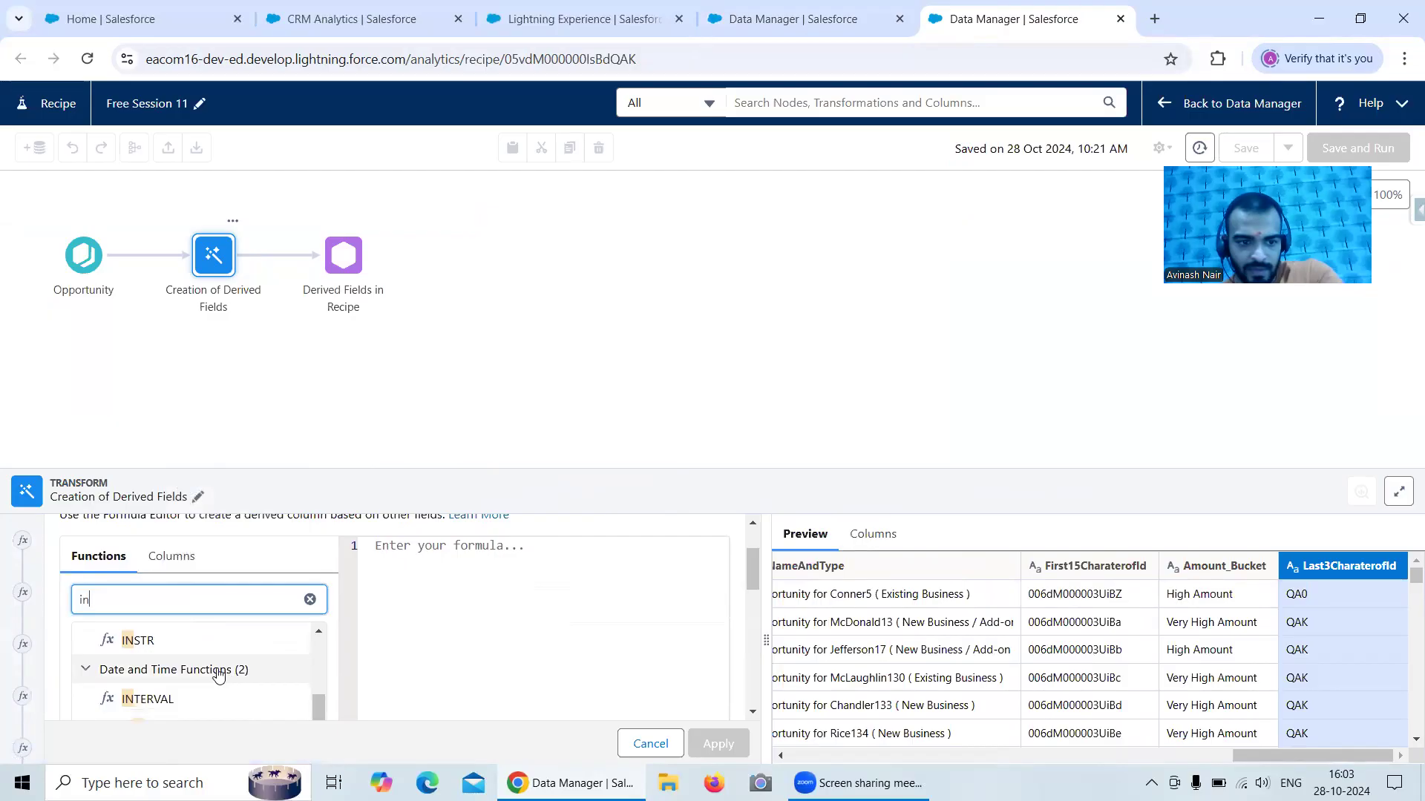
scroll(216, 671, "up", 2)
scroll(216, 668, "down", 3)
scroll(191, 646, "up", 4)
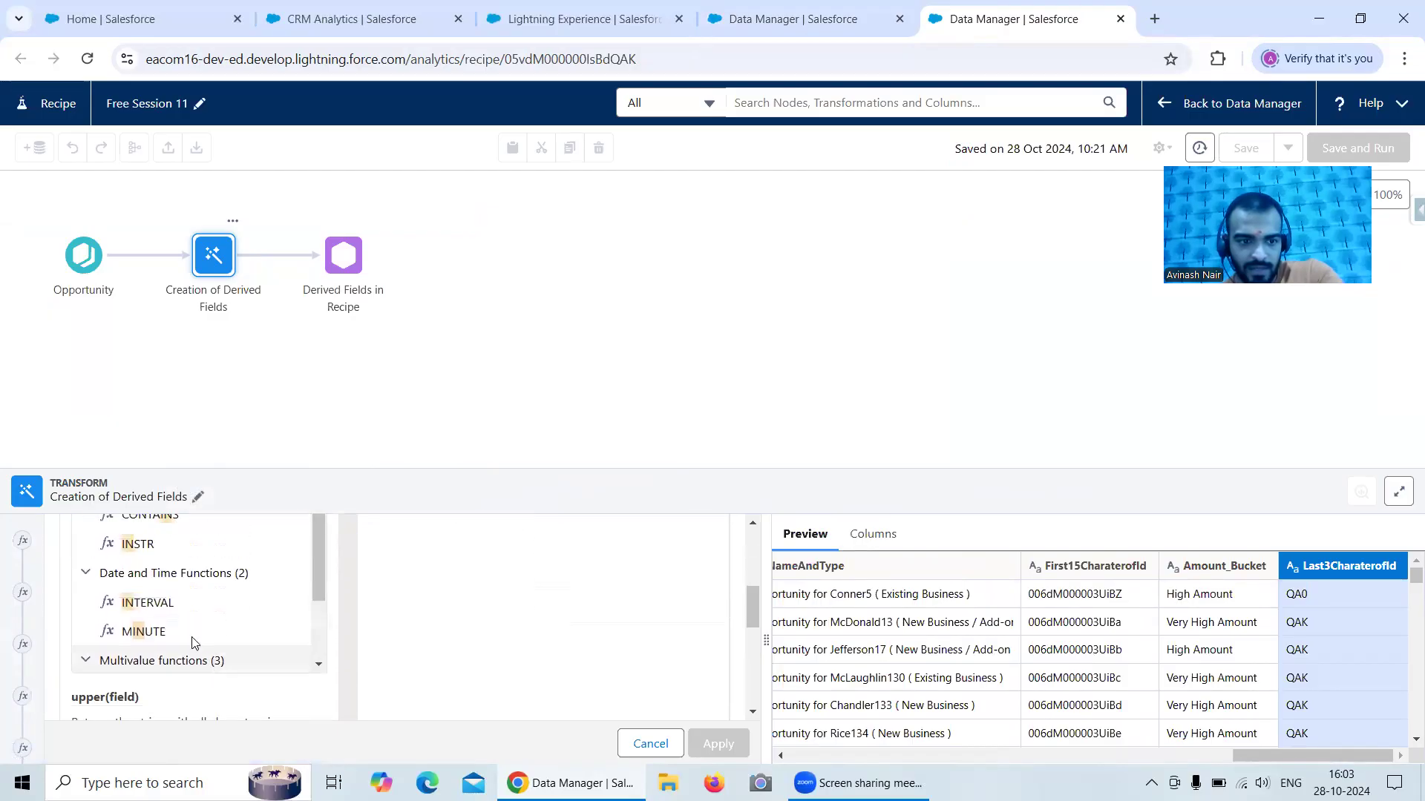
left_click(291, 640)
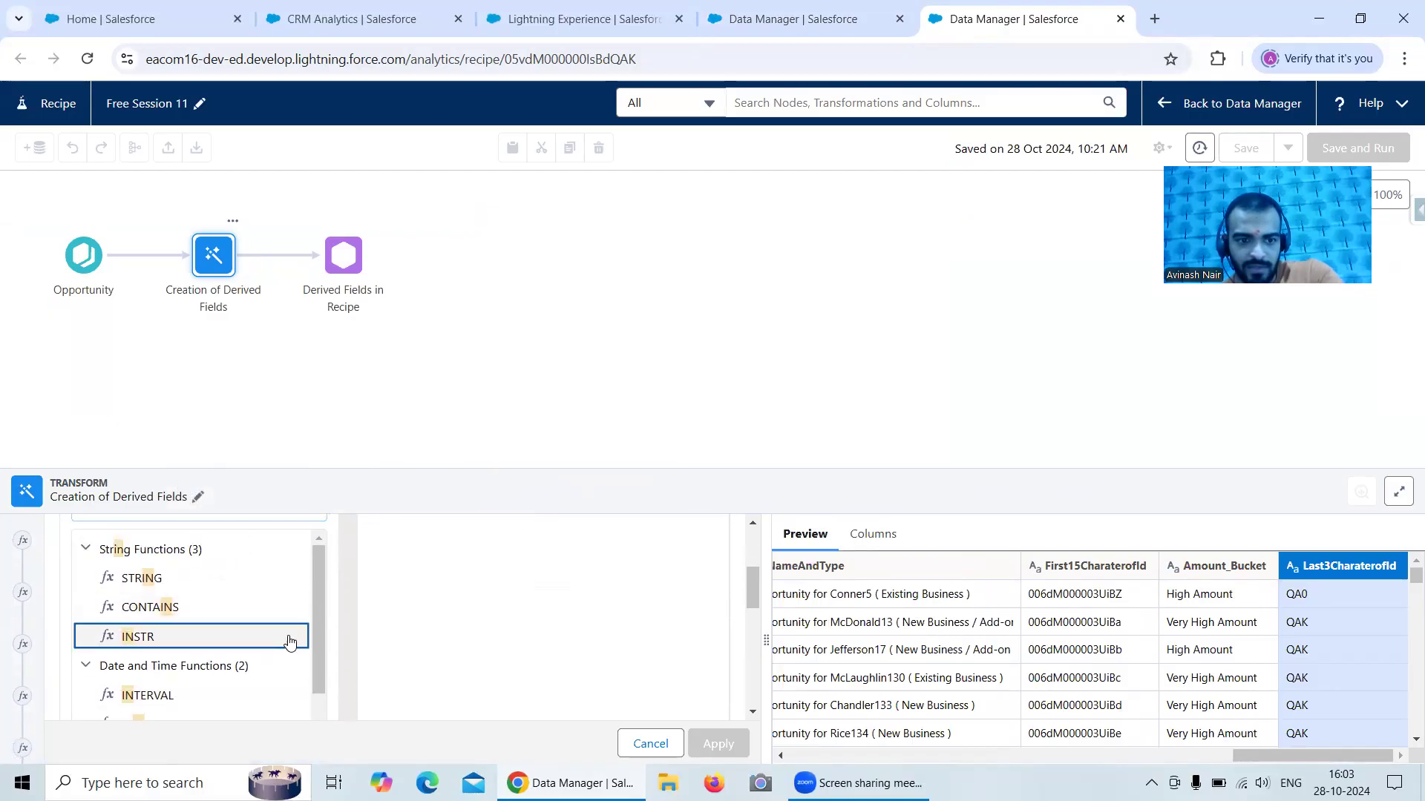
left_click(296, 638)
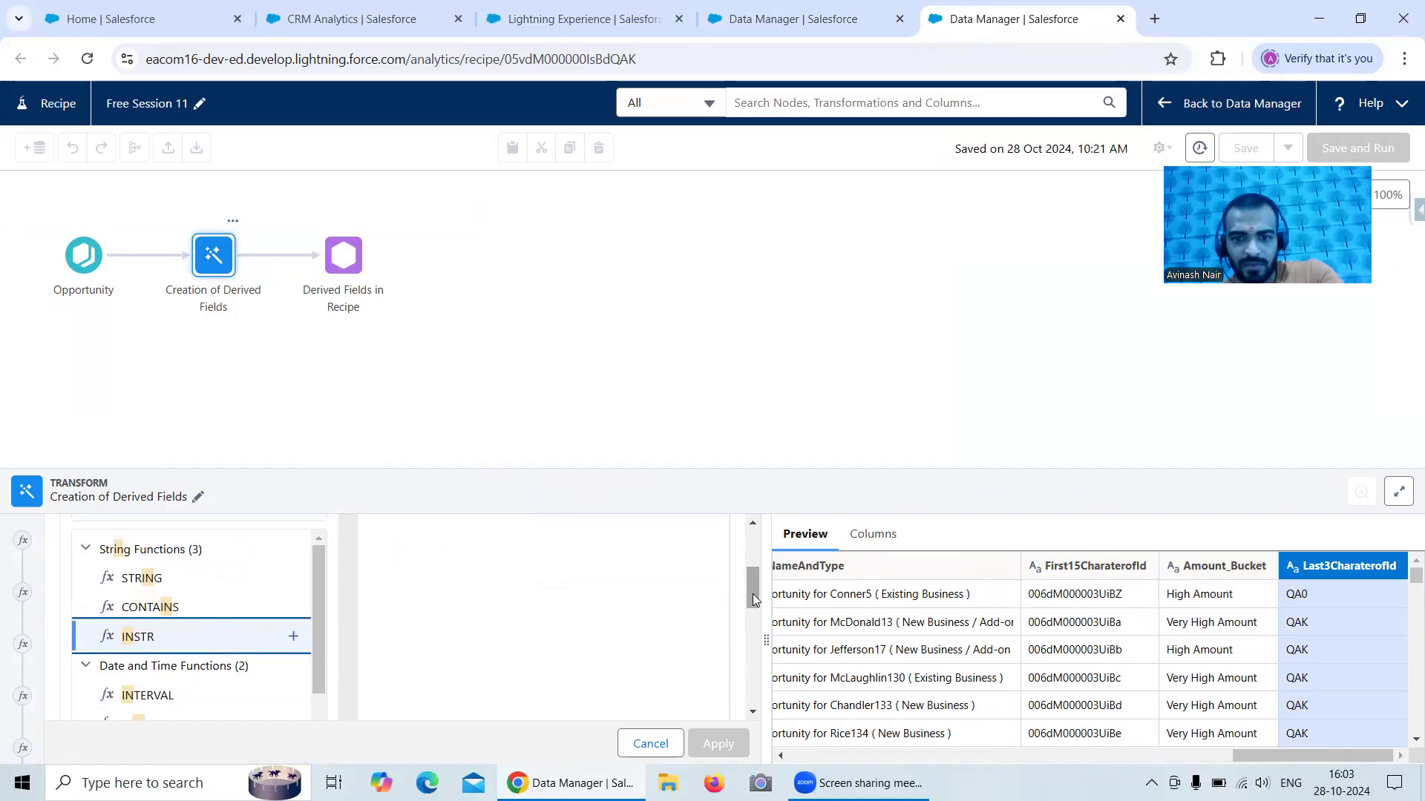
- Write instr(Name, 'M') on a new line below the template, using the dataflow's IndexOfMInName expression as reference
left_click_drag(752, 590, 747, 543)
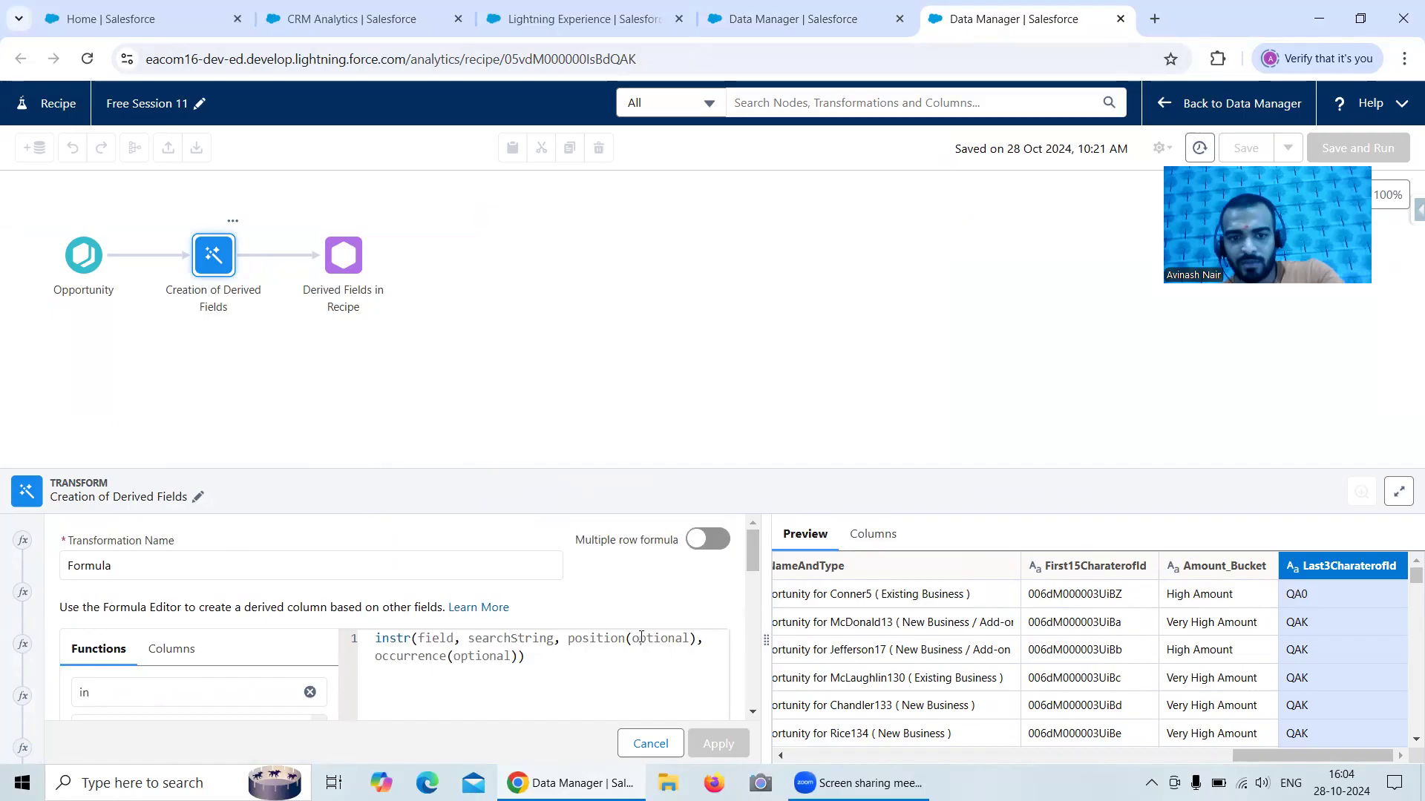
left_click(556, 659)
key("Return")
type("ins")
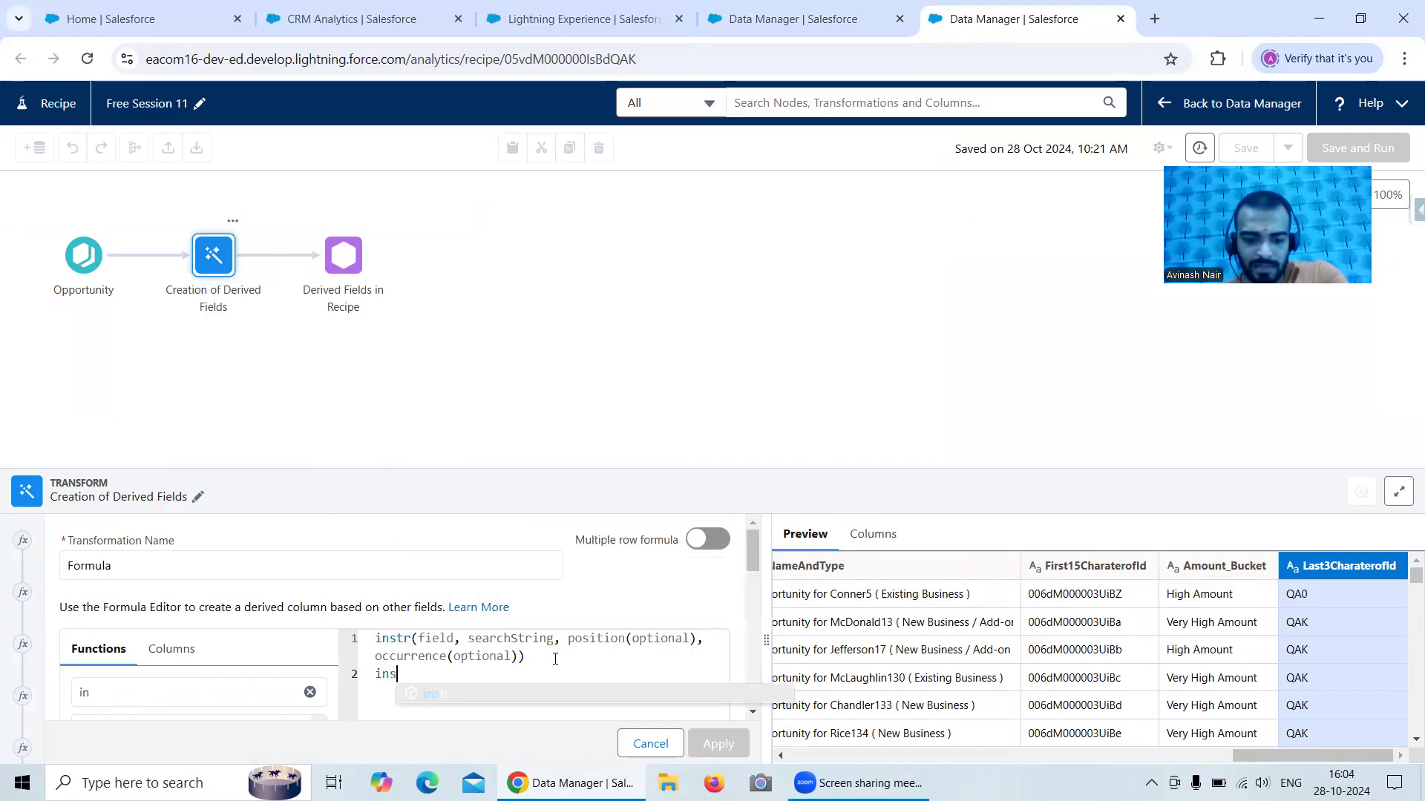
type("tr()")
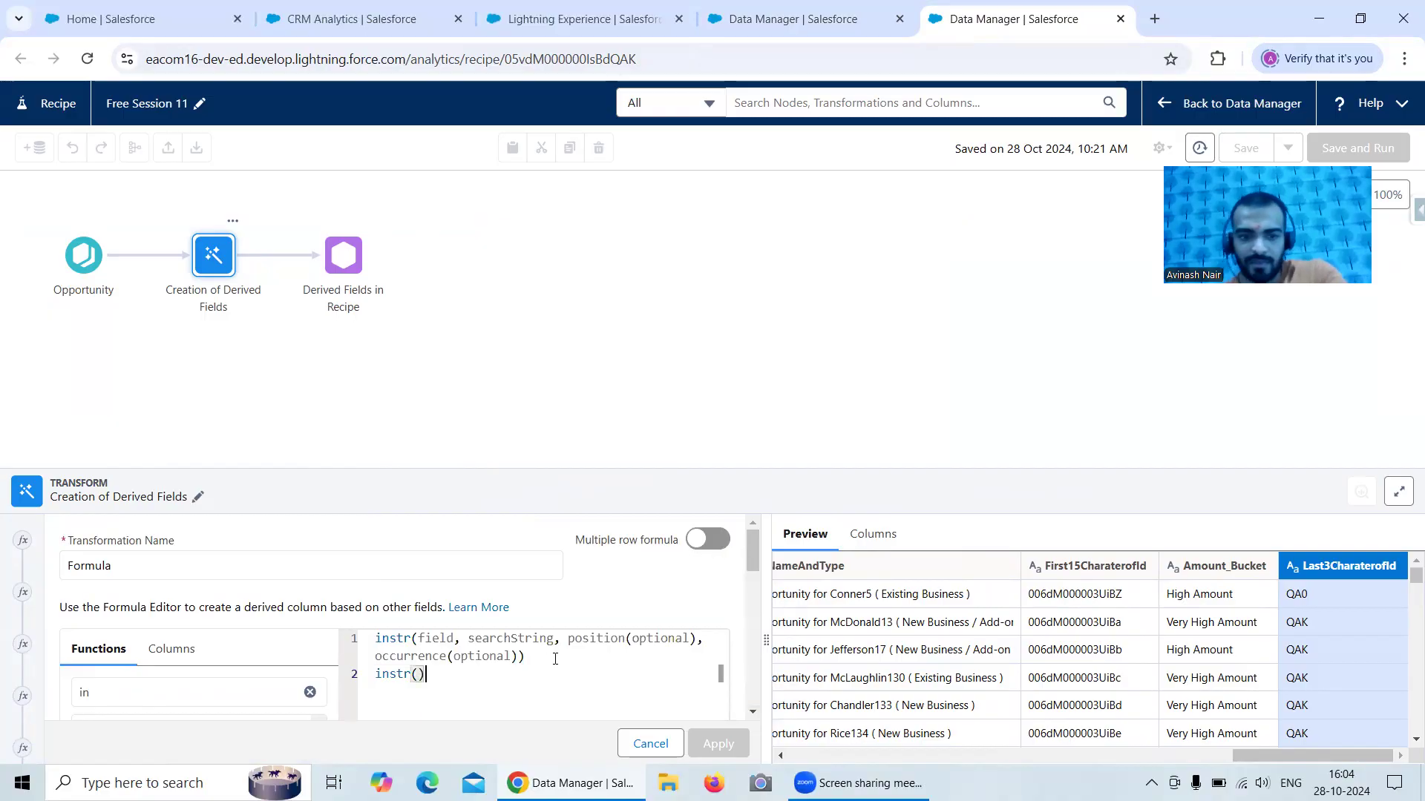
left_click(781, 31)
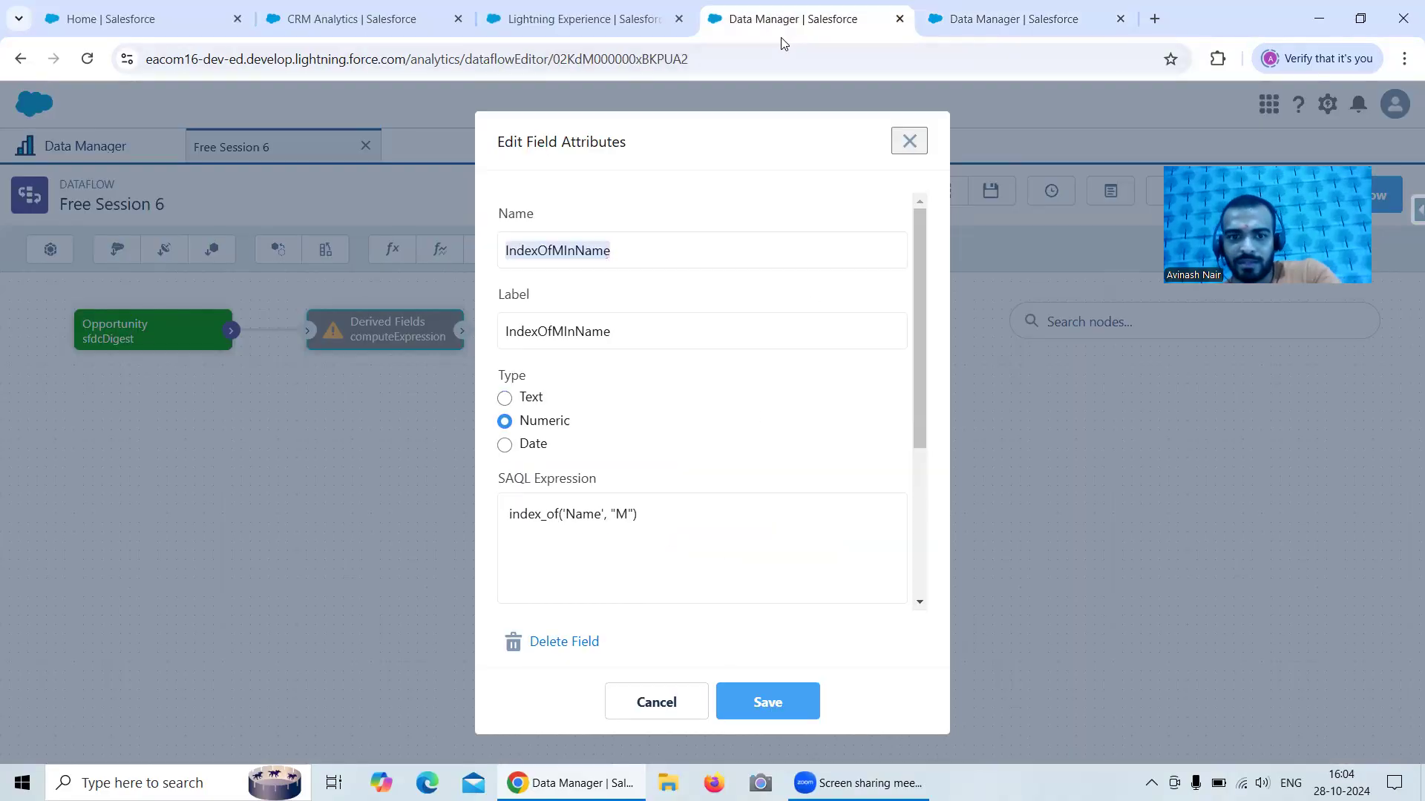
left_click(1027, 27)
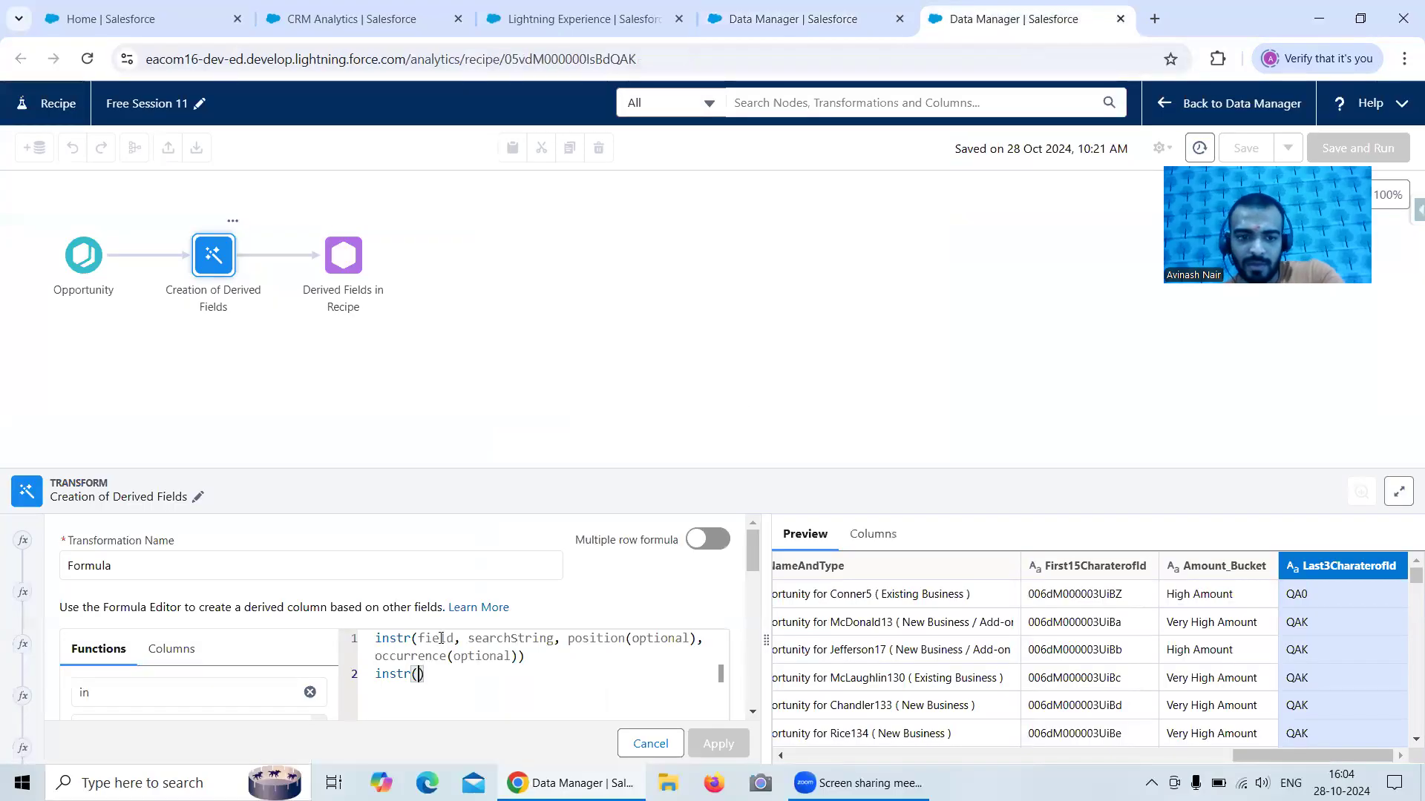
type("Name")
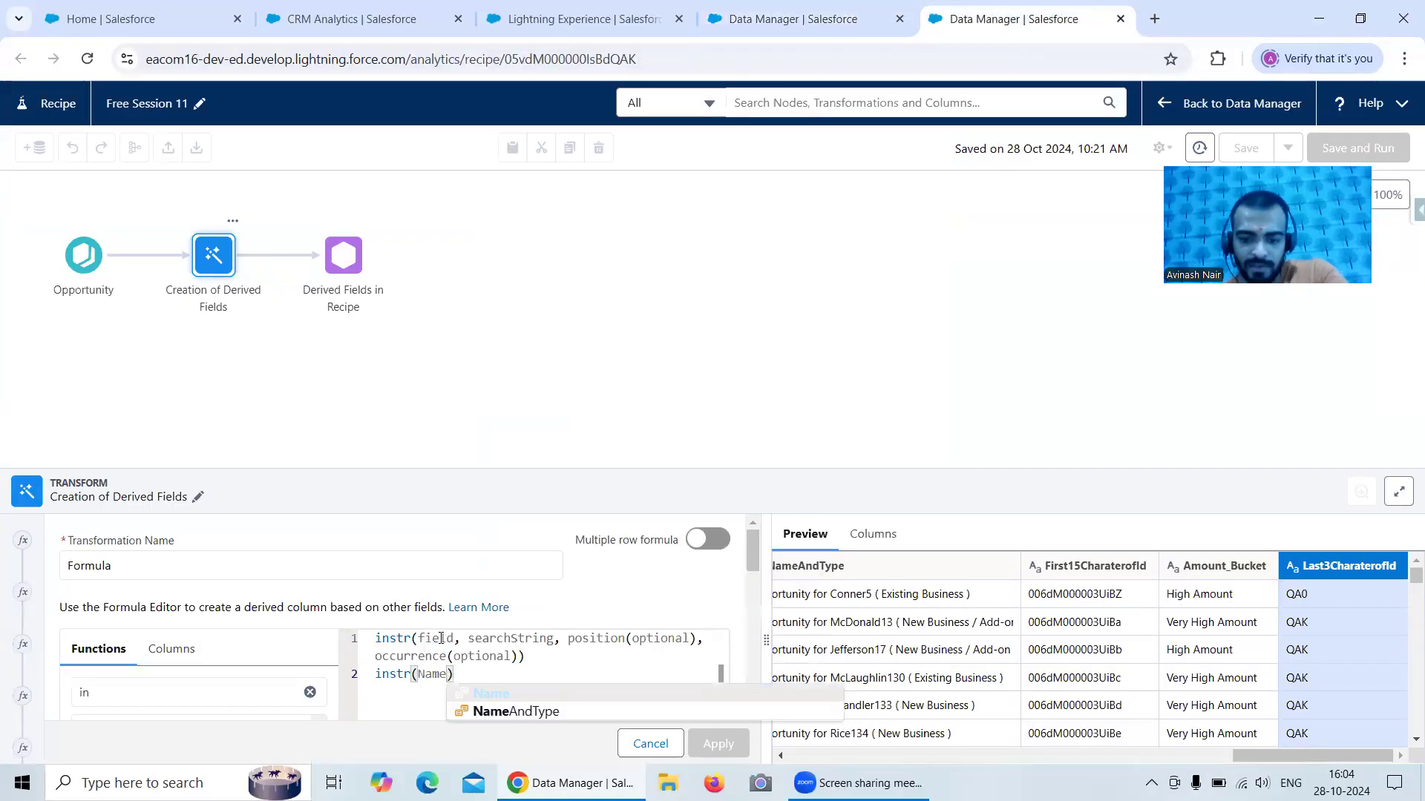
type(", 'M")
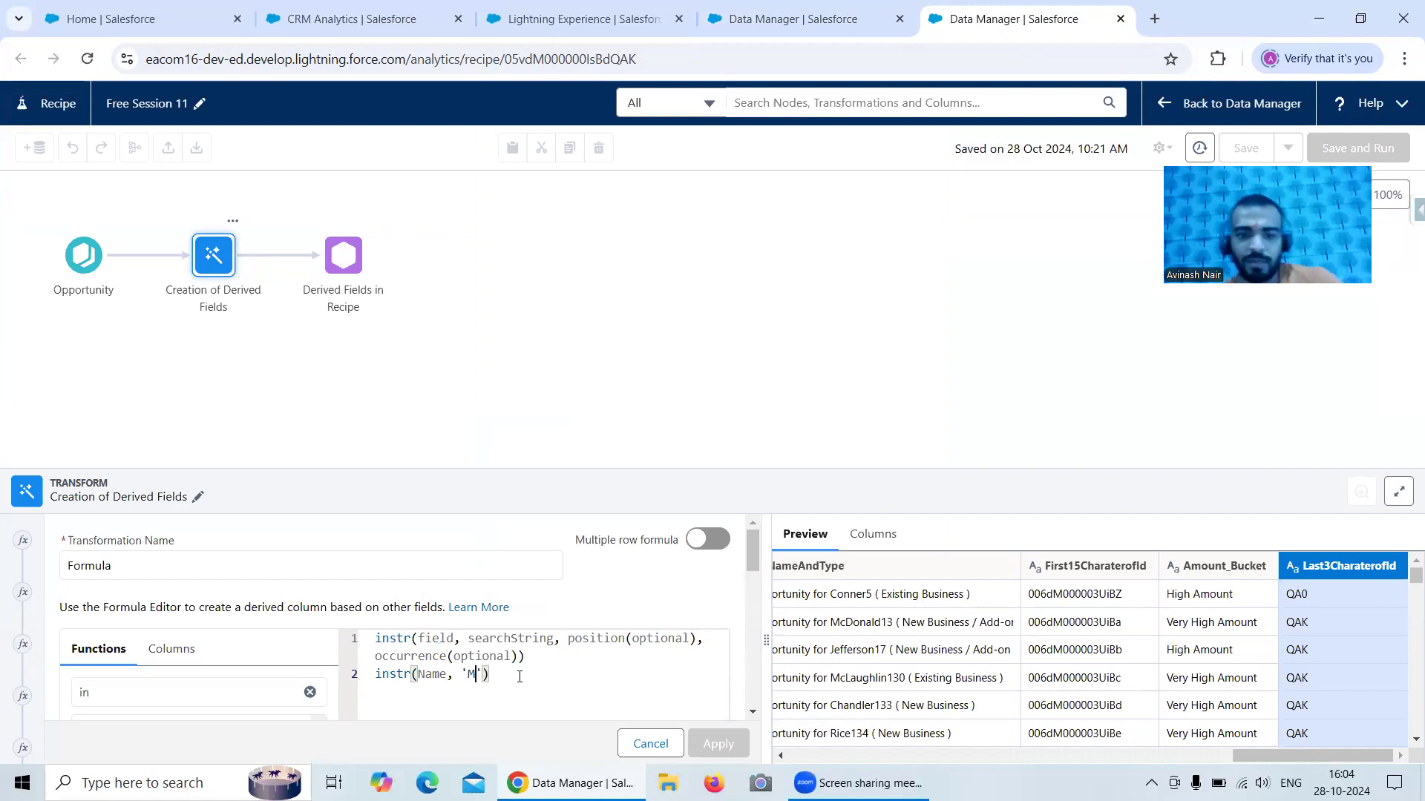
- Recheck the dataflow's IndexOfMInName expression and delete the template text and empty line above instr(Name, 'M')
left_click(796, 32)
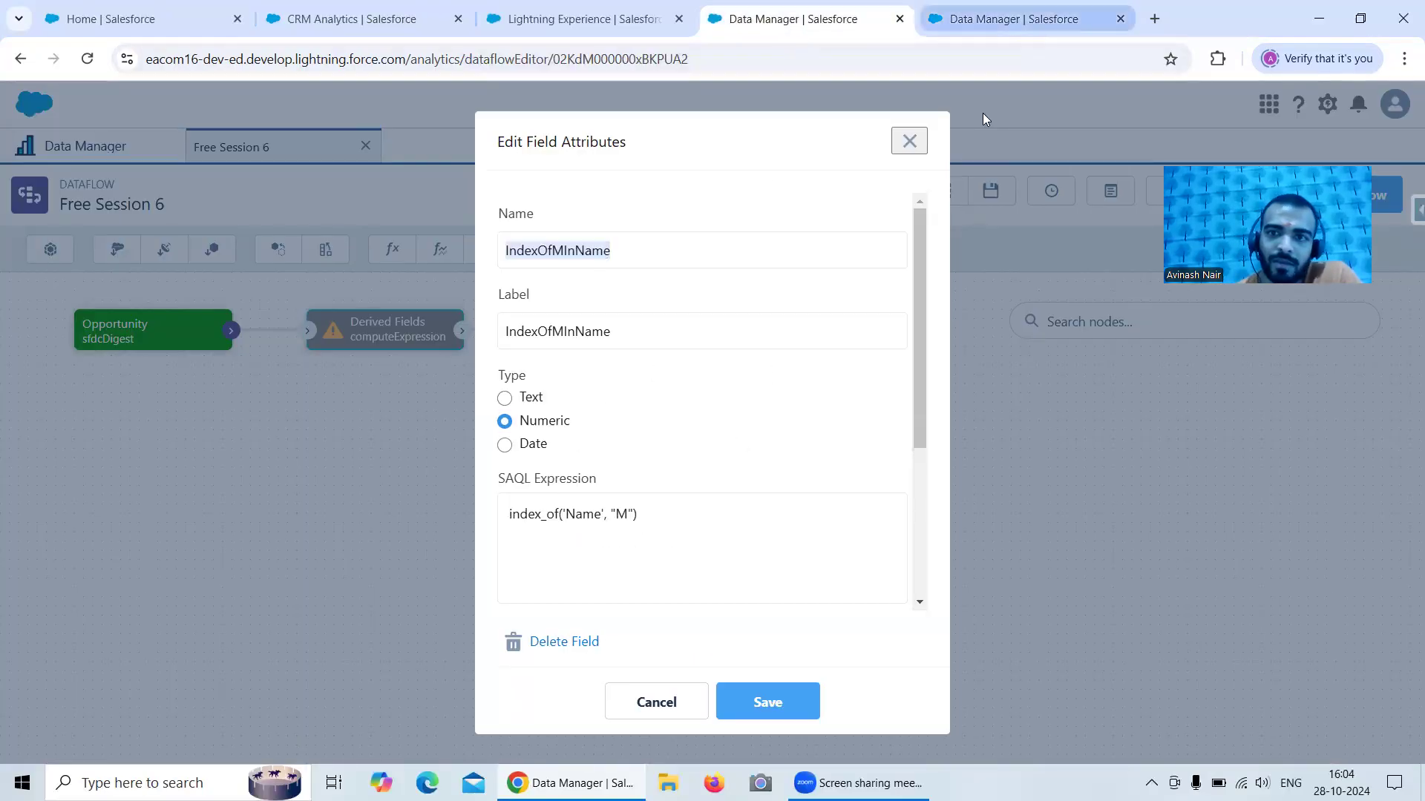
left_click(982, 18)
left_click_drag(539, 656, 373, 642)
key("BackSpace")
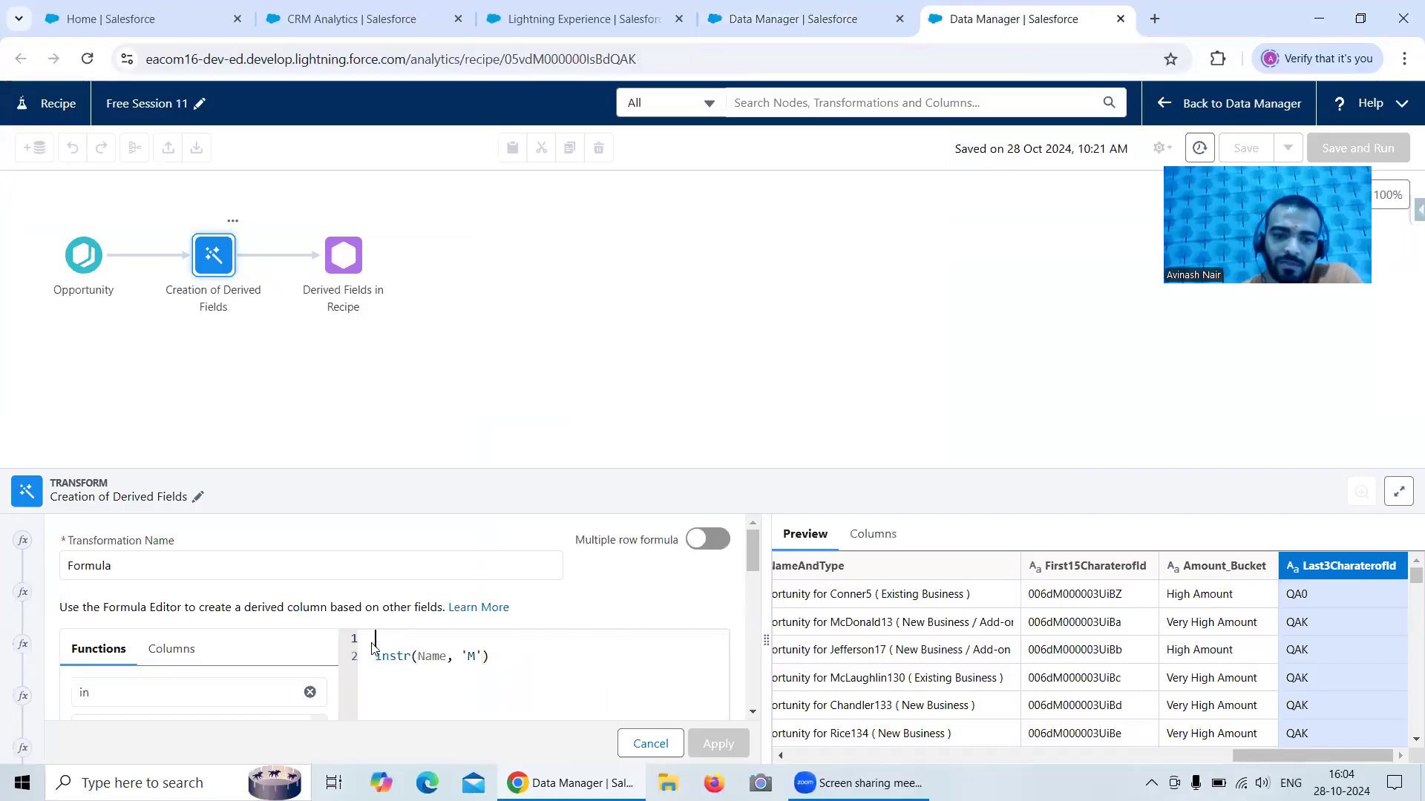
key("BackSpace")
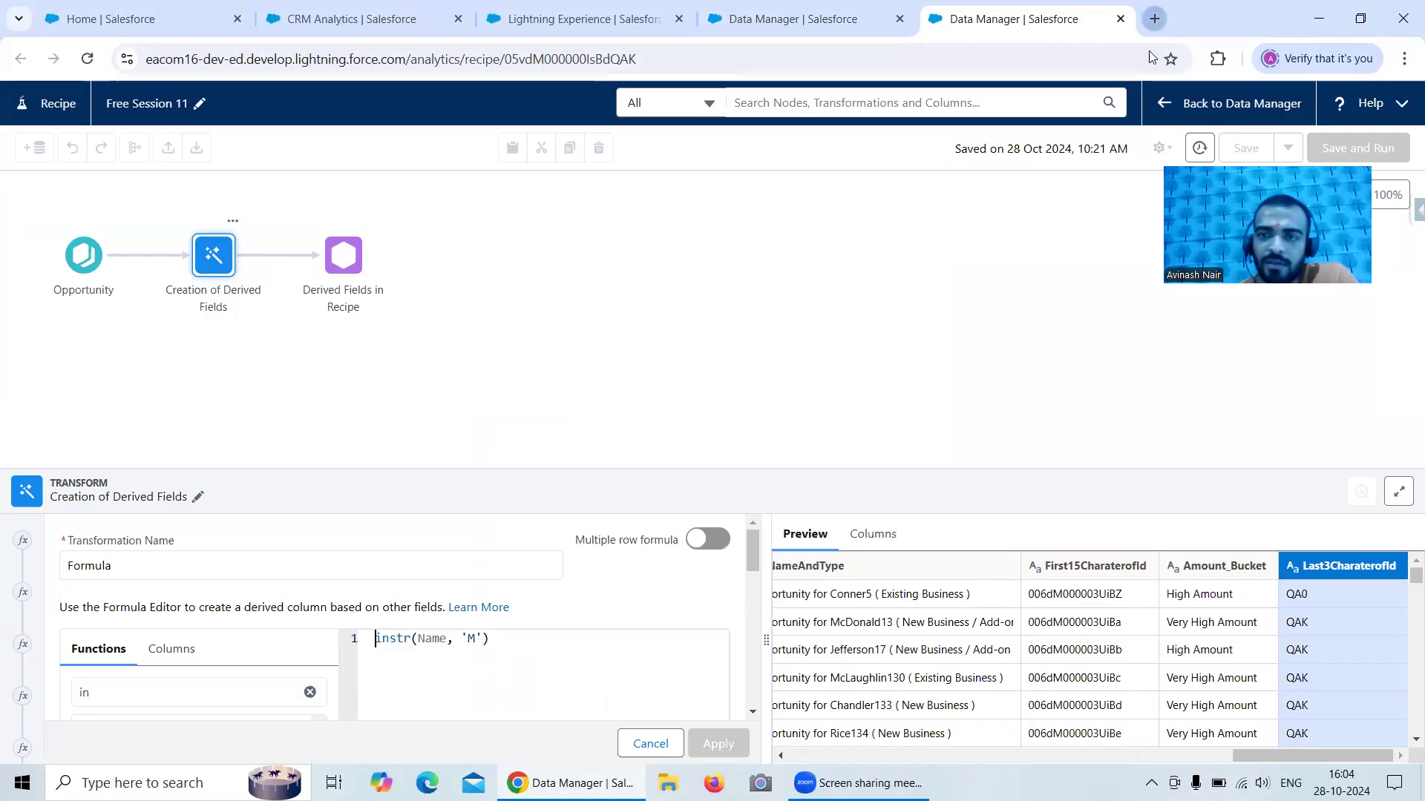
- Search Google for "instr() in SAQL" in a new browser tab
left_click(1154, 19)
left_click(605, 354)
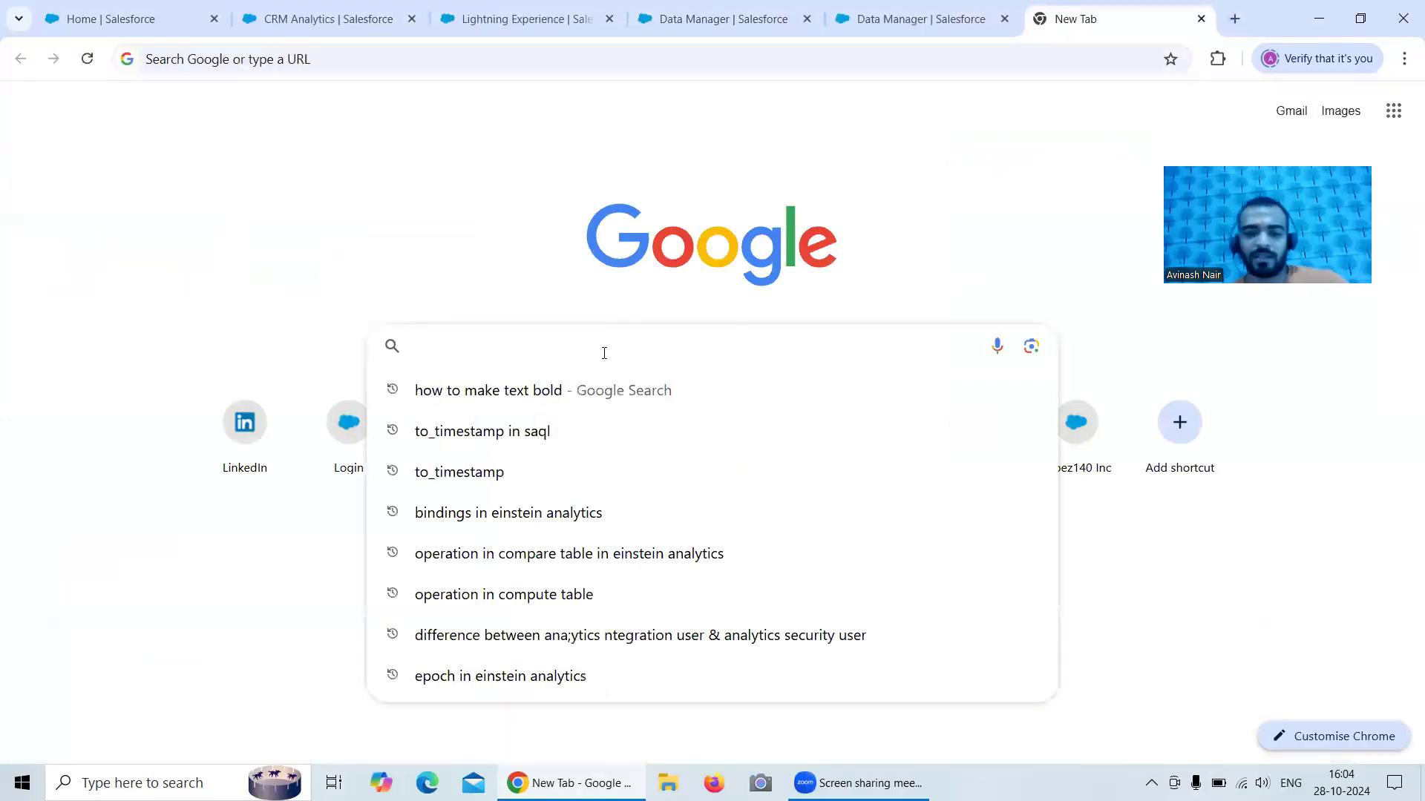
type("instr")
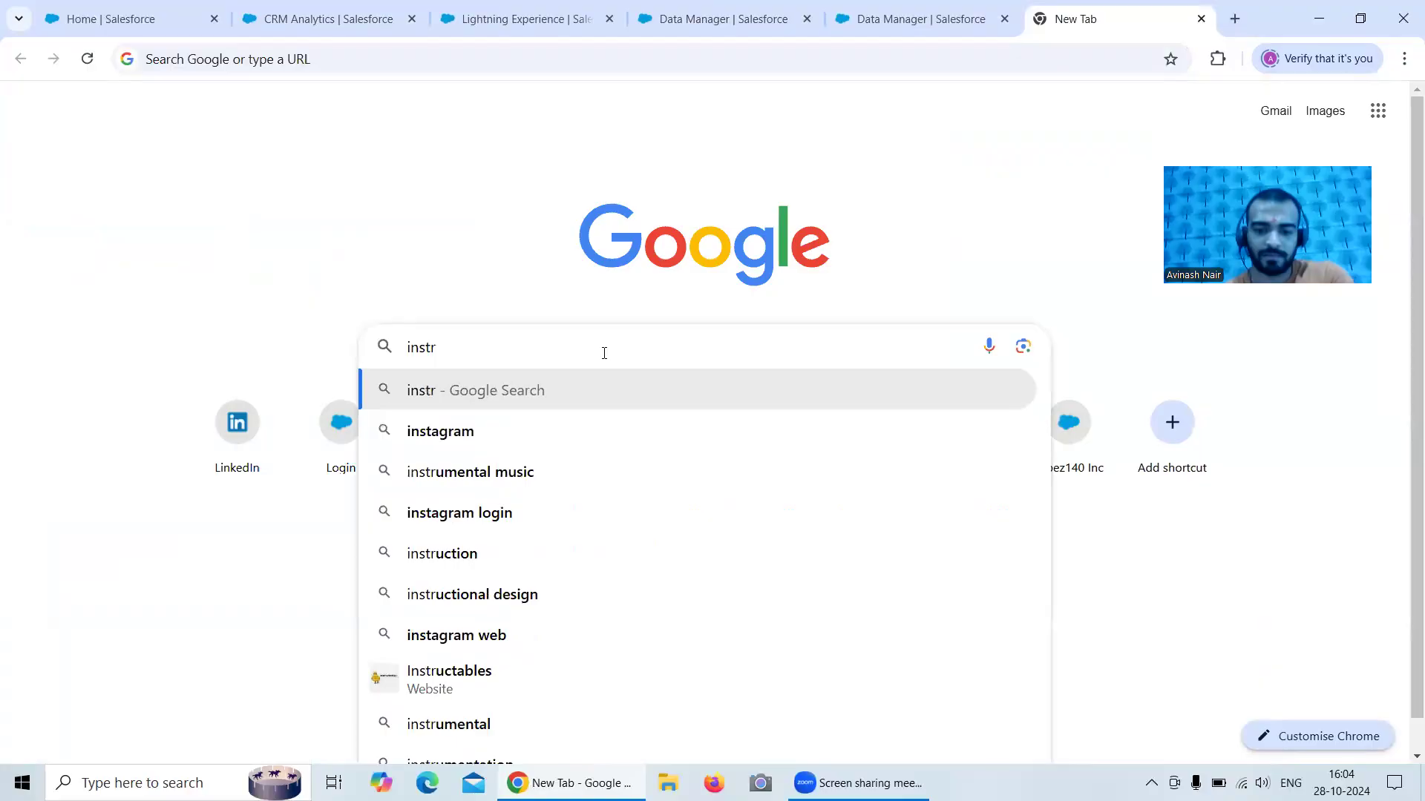
type("() in SQ")
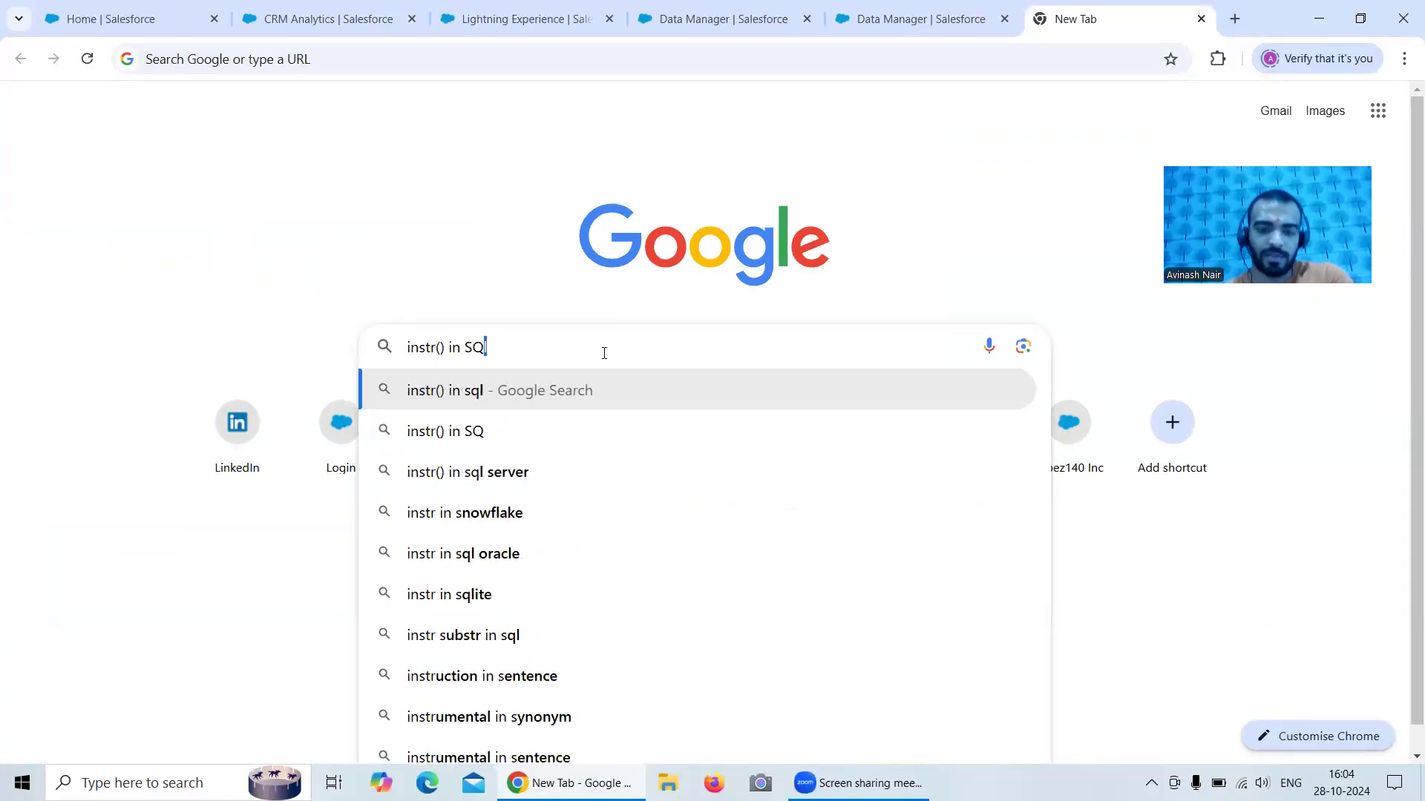
key("BackSpace")
type("AQ")
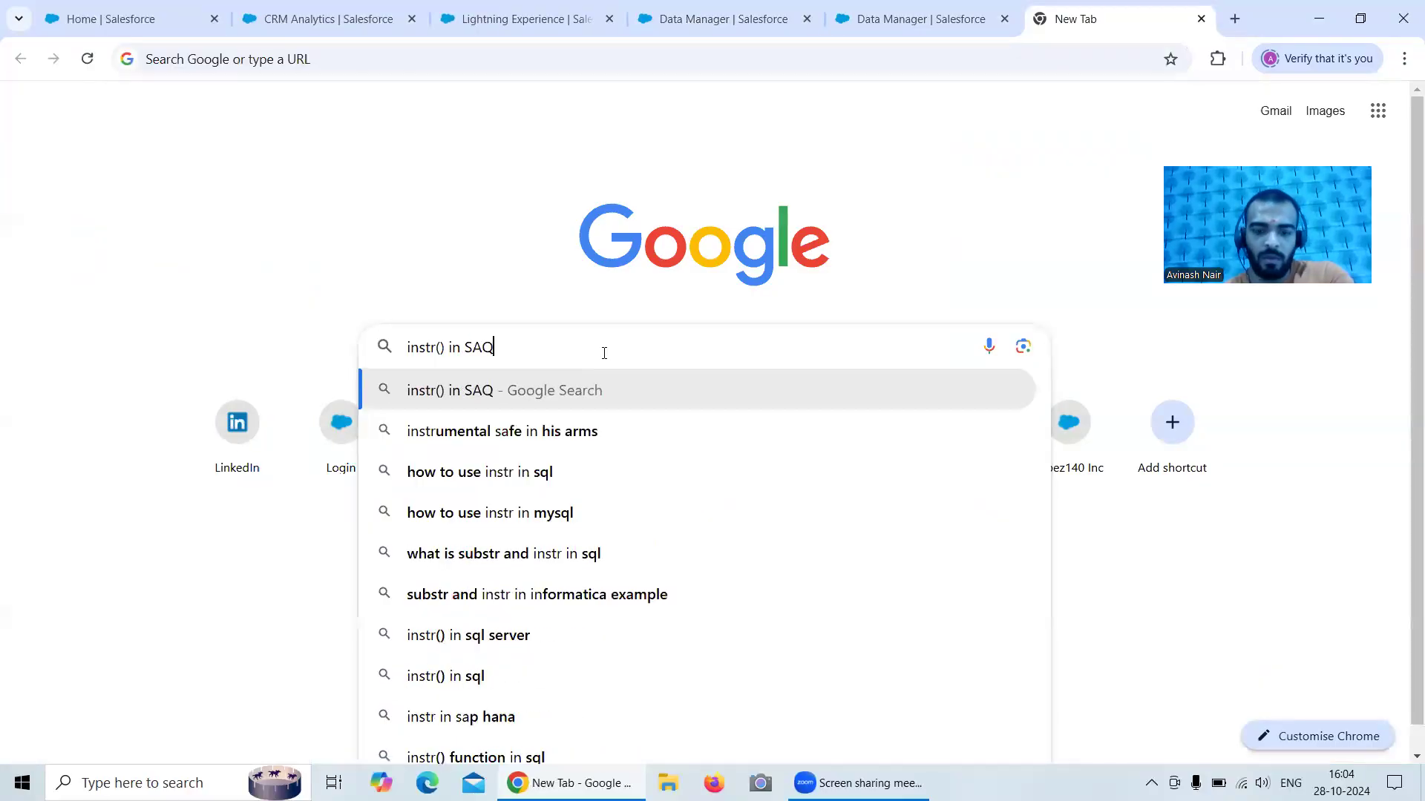
type("L")
key("Return")
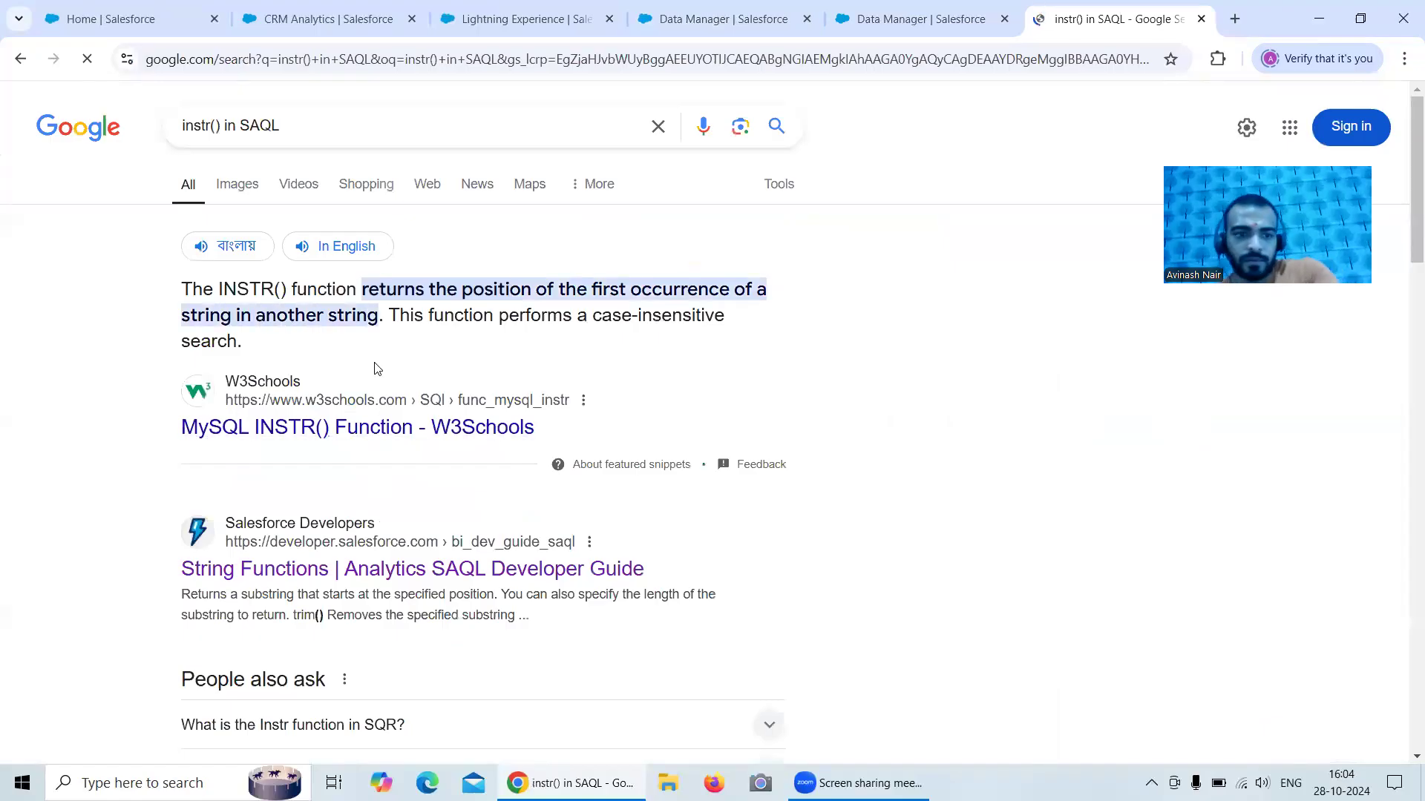
- Open the Salesforce Developers String Functions page of the Analytics SAQL Developer Guide in a separate browser tab
scroll(377, 369, "down", 1)
right_click(370, 490)
left_click(405, 495)
scroll(460, 475, "up", 1)
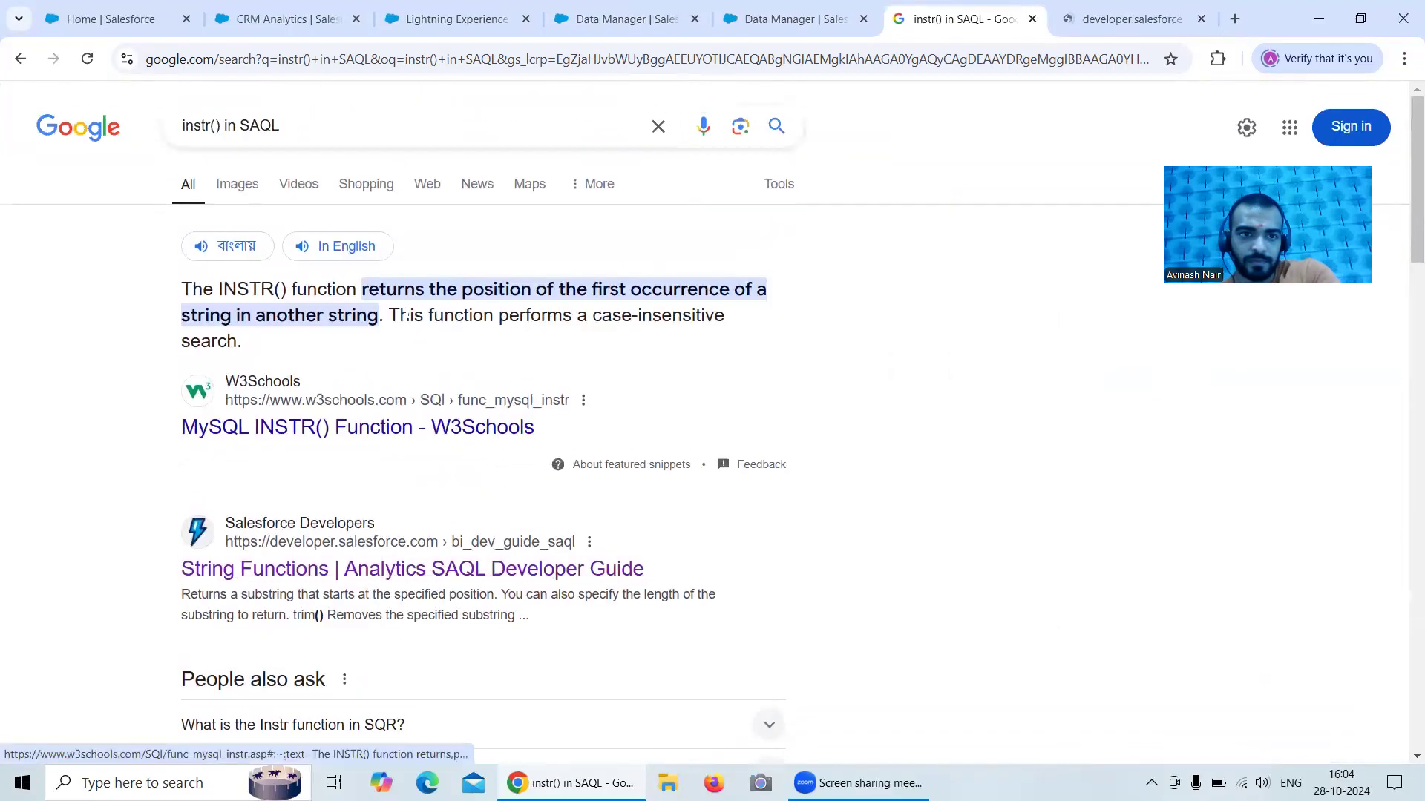
- Search Google for "instr() in SAQL in einstein analytics", skim the results and return to the previous search
scroll(451, 390, "down", 5)
scroll(452, 392, "down", 5)
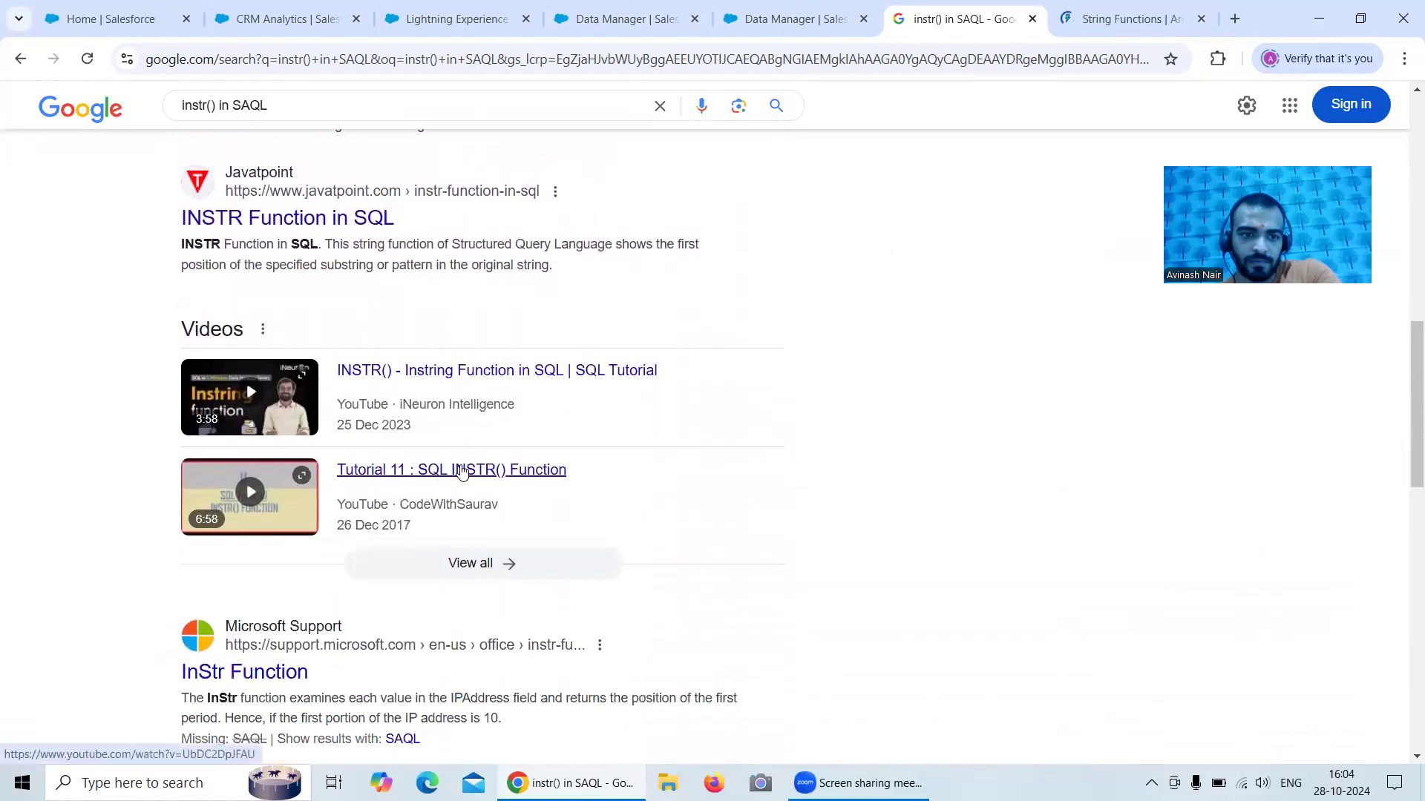
scroll(461, 467, "up", 10)
left_click(340, 123)
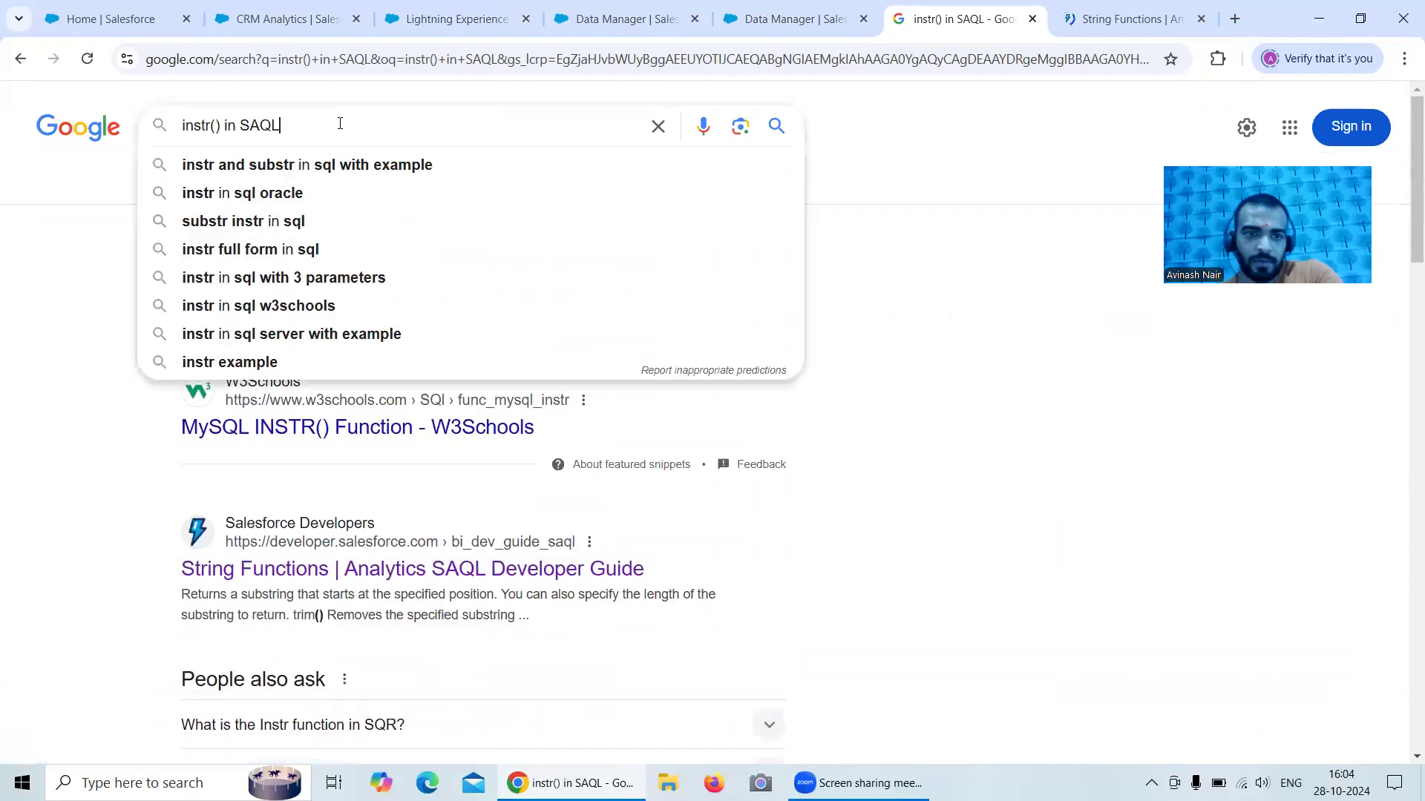
type("in einste")
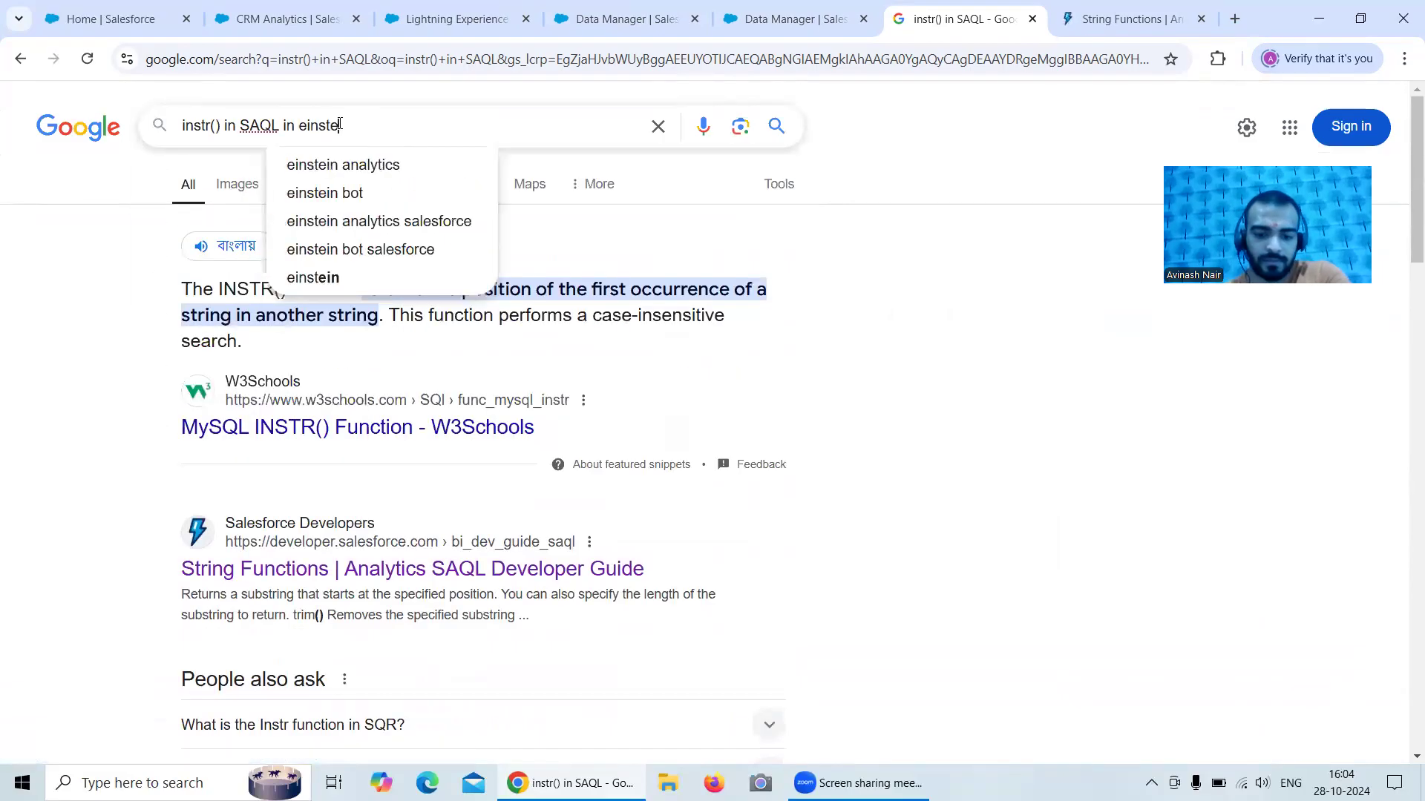
type("in analytics")
key("Return")
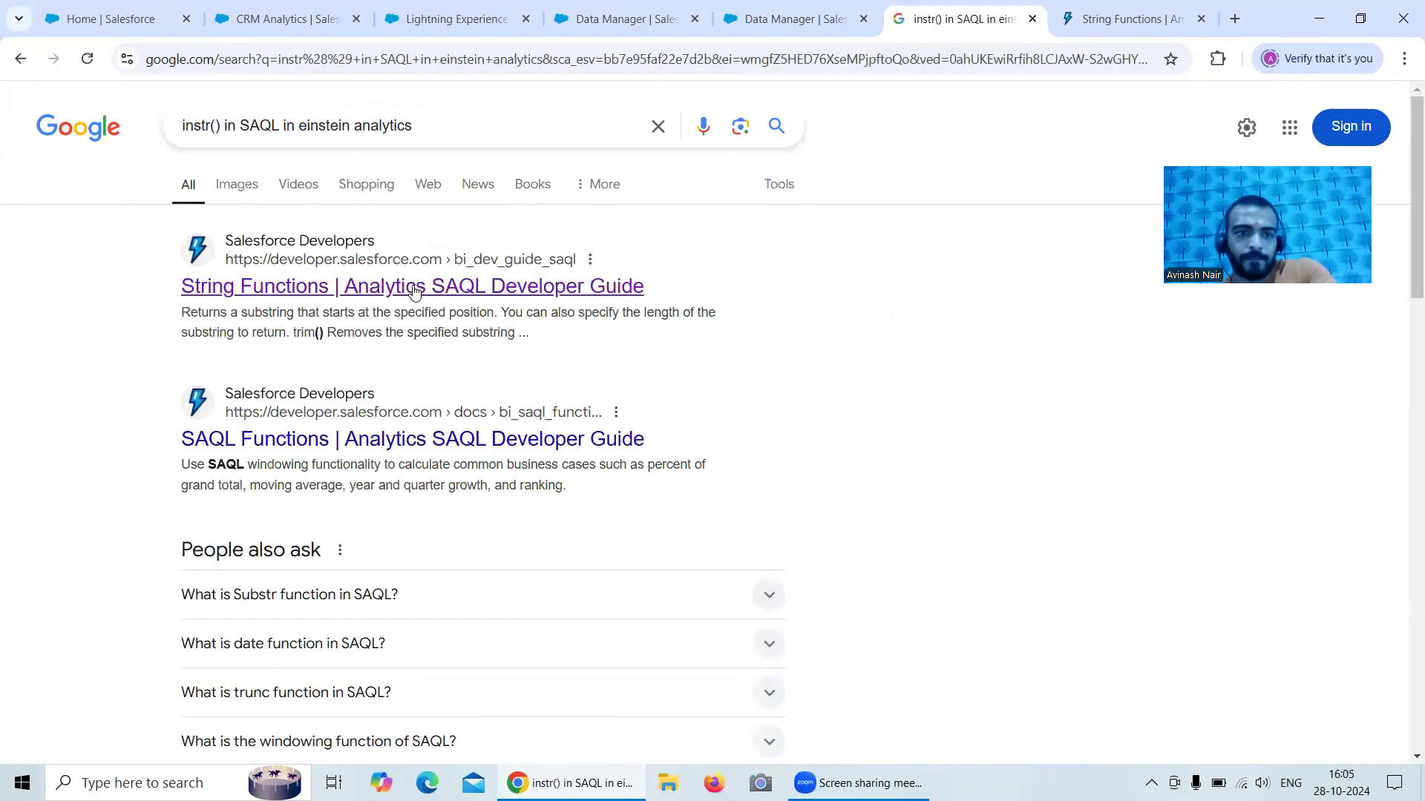
scroll(414, 292, "down", 5)
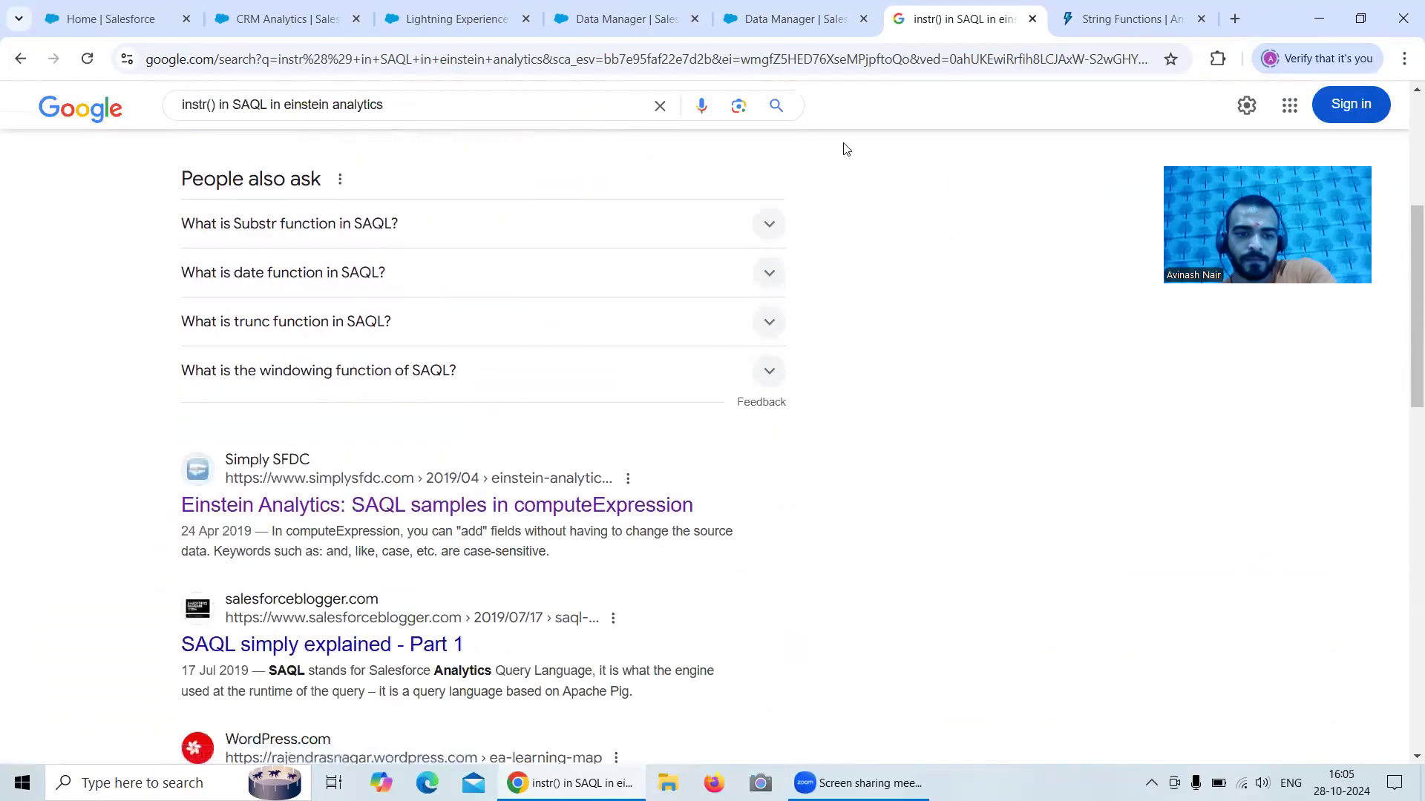
scroll(199, 153, "up", 1)
left_click(20, 59)
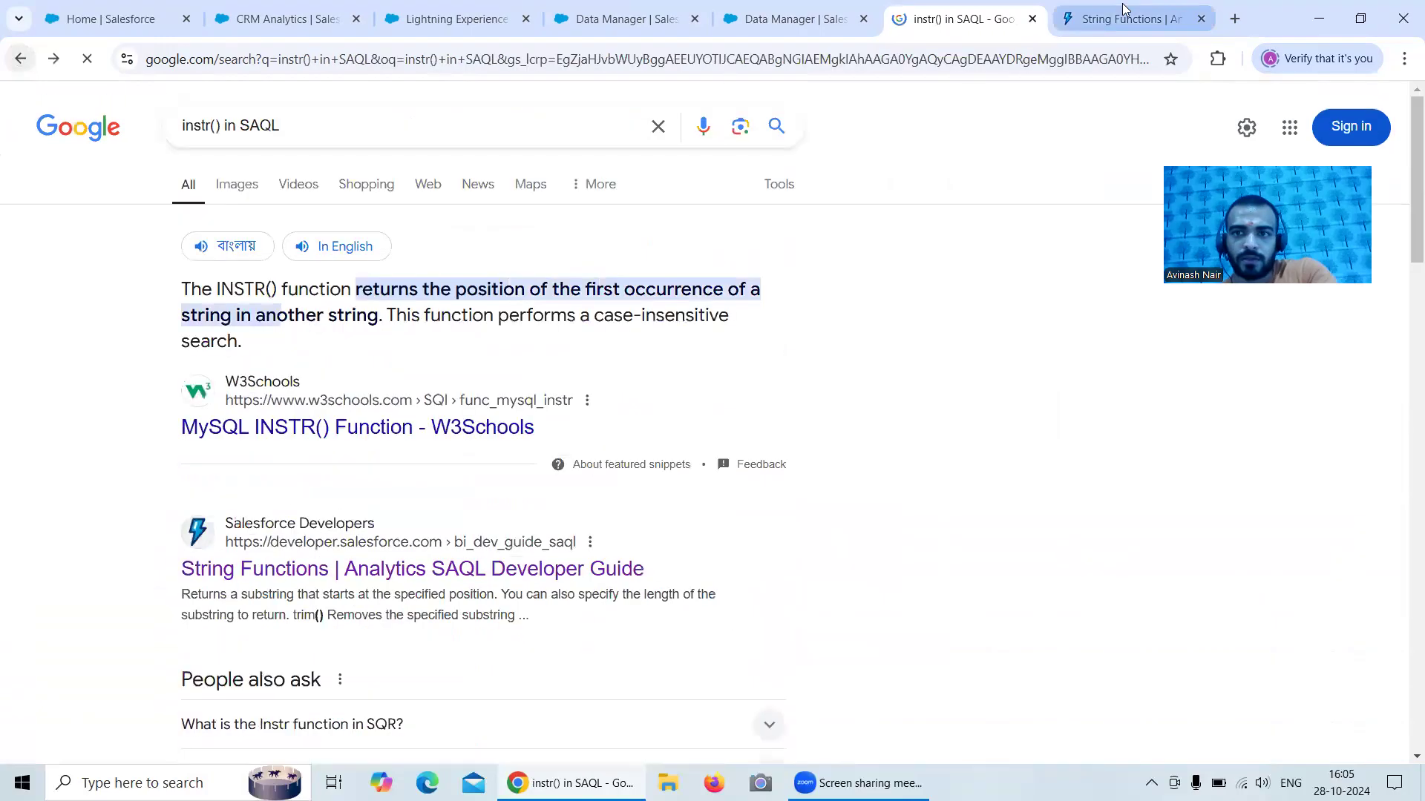
- Look through the string and math functions in the Analytics SAQL Developer Guide for instr and open the index_of() entry
left_click(1120, 19)
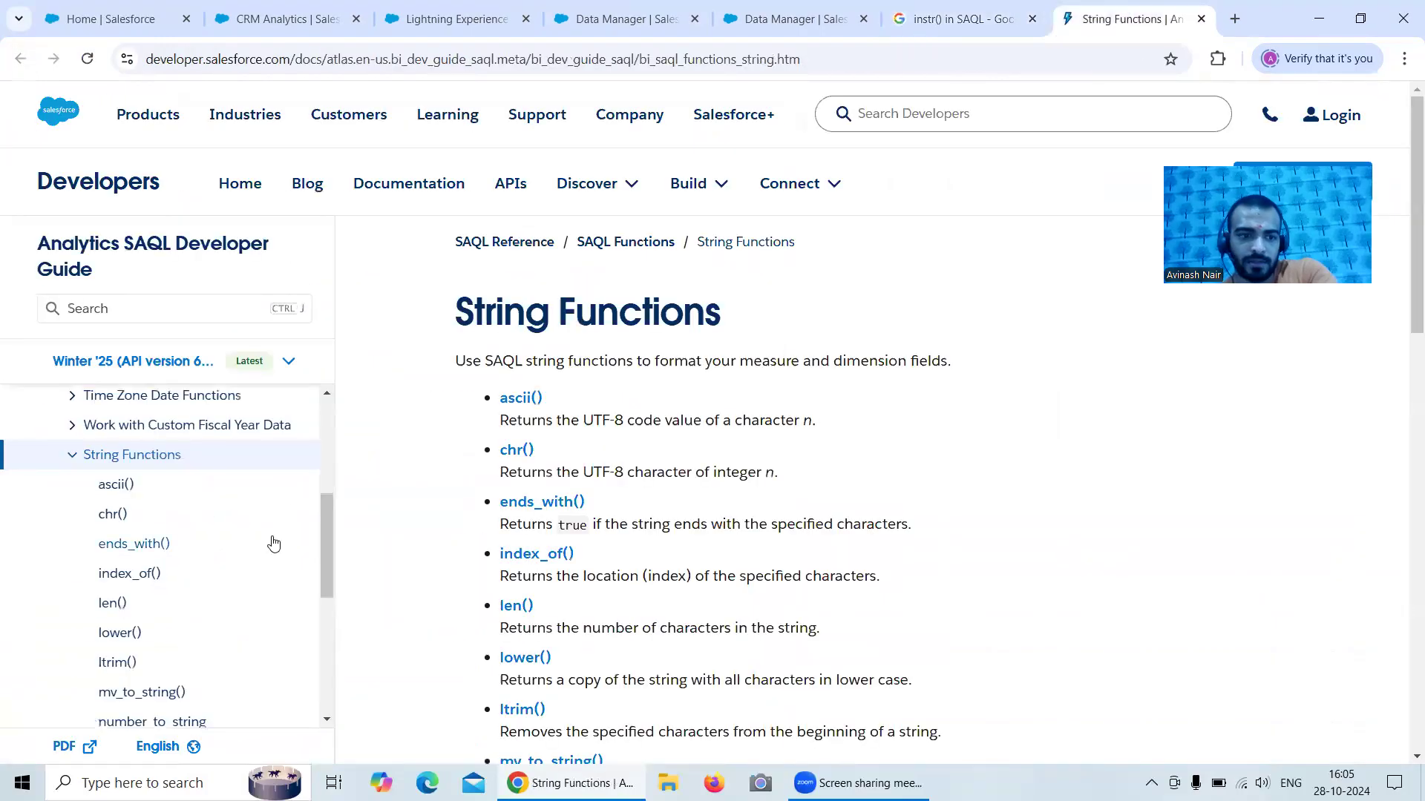
scroll(259, 544, "down", 1)
scroll(259, 544, "down", 2)
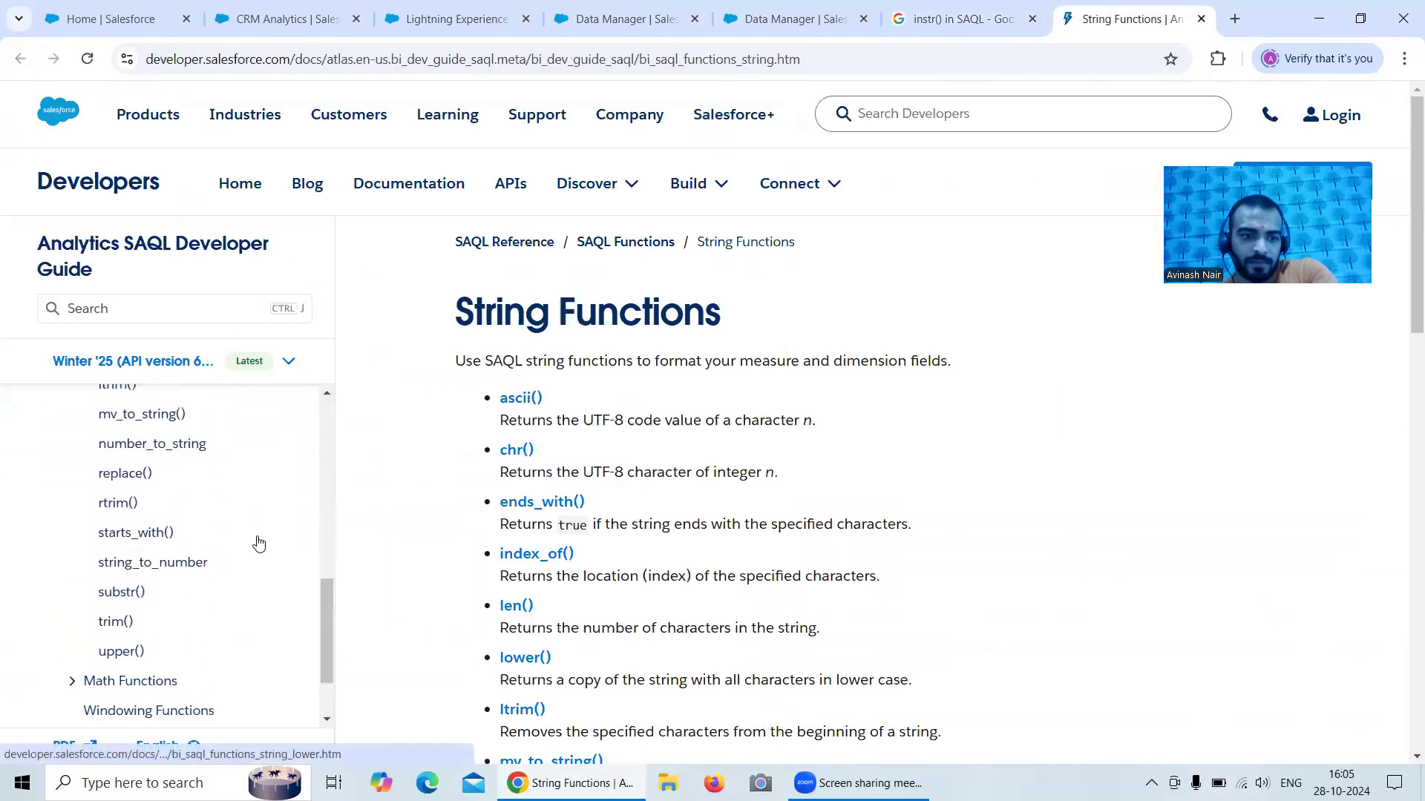
scroll(259, 544, "up", 3)
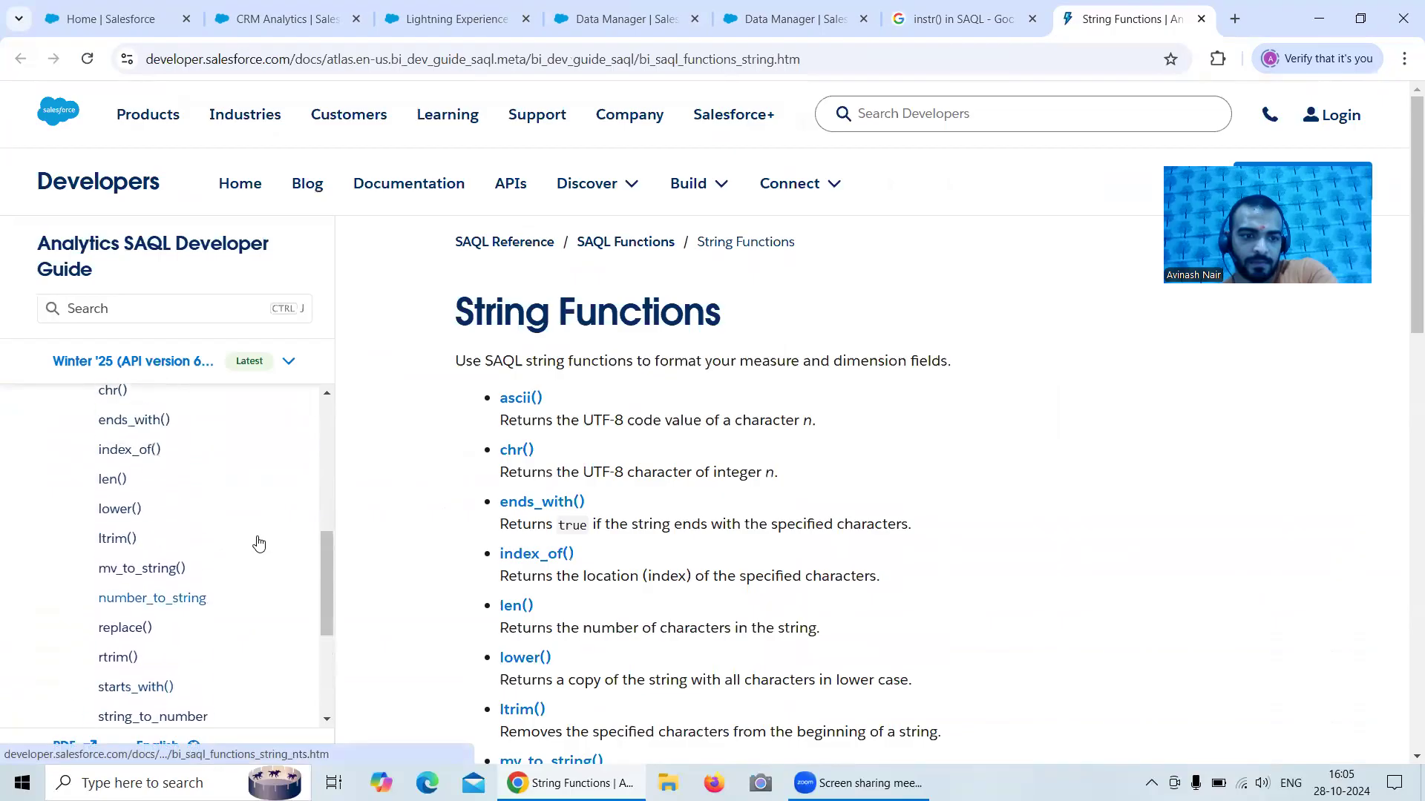
scroll(259, 544, "down", 1)
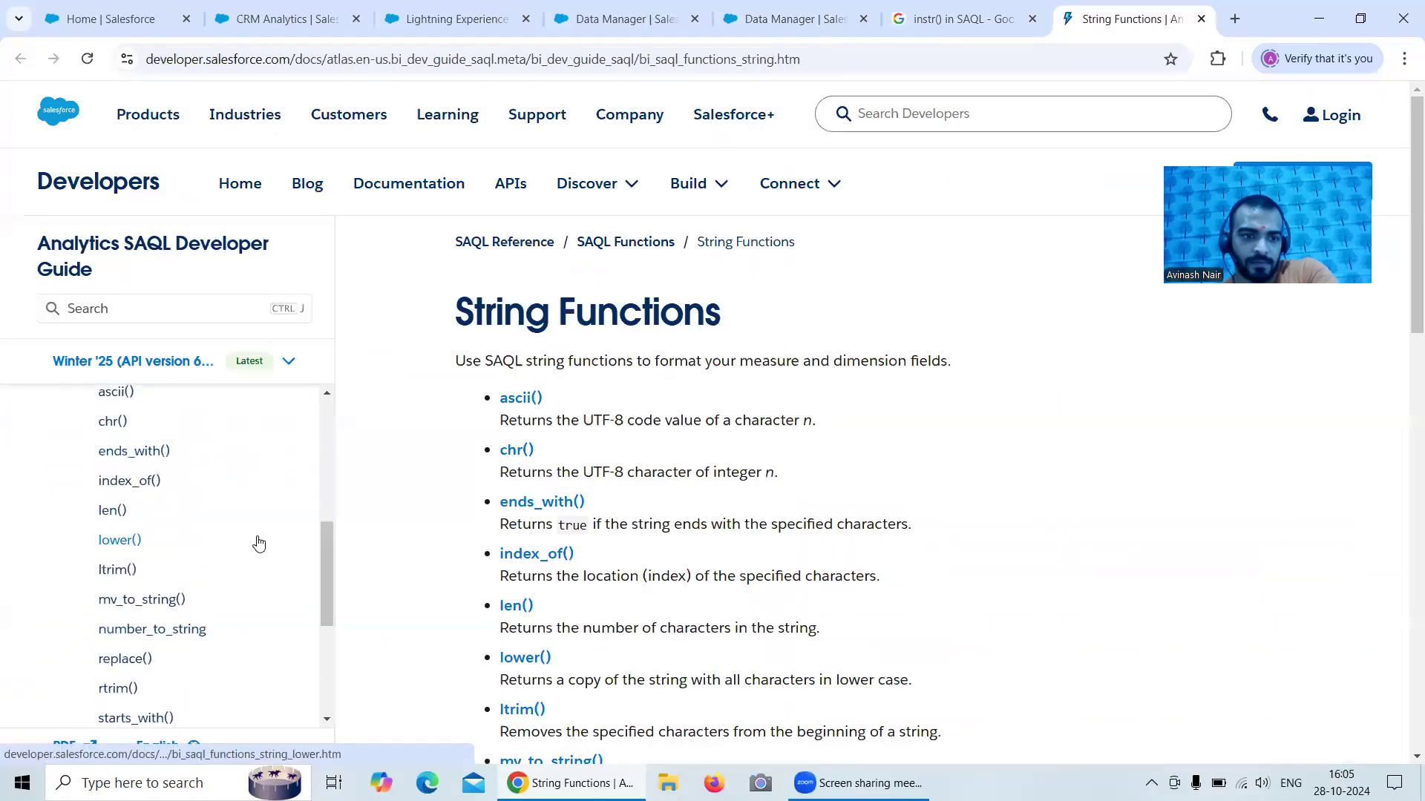
scroll(259, 544, "down", 3)
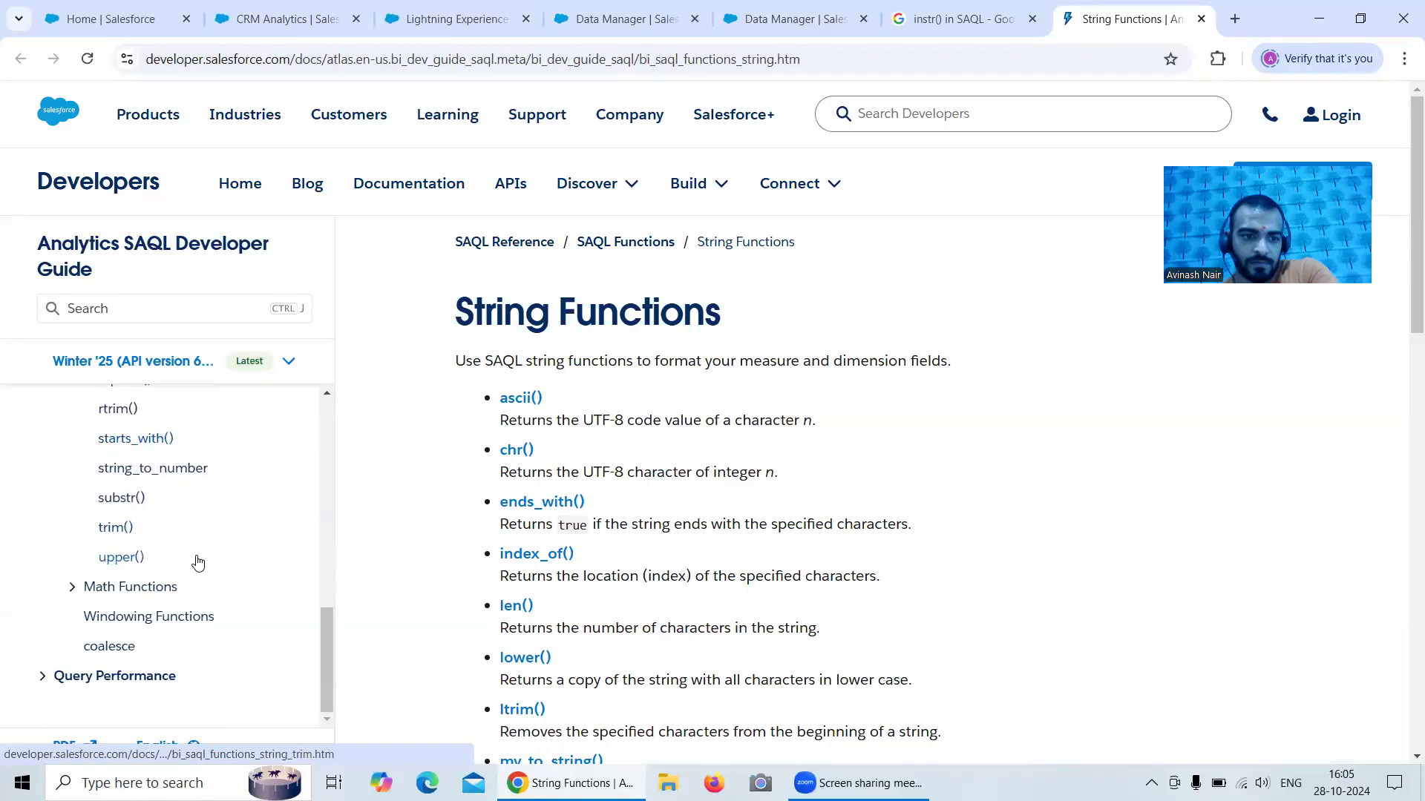
left_click(72, 592)
scroll(221, 573, "down", 3)
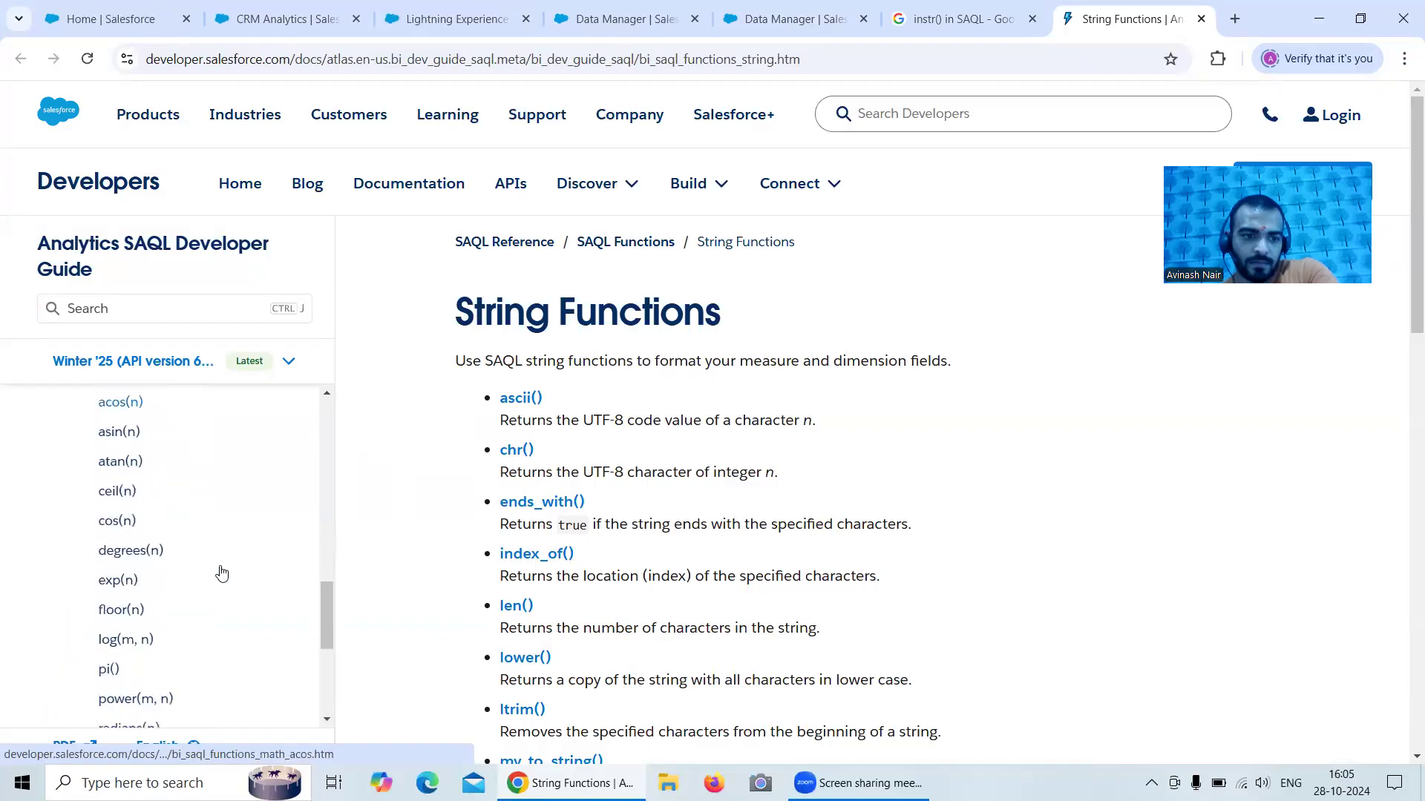
scroll(221, 573, "down", 1)
scroll(222, 573, "up", 7)
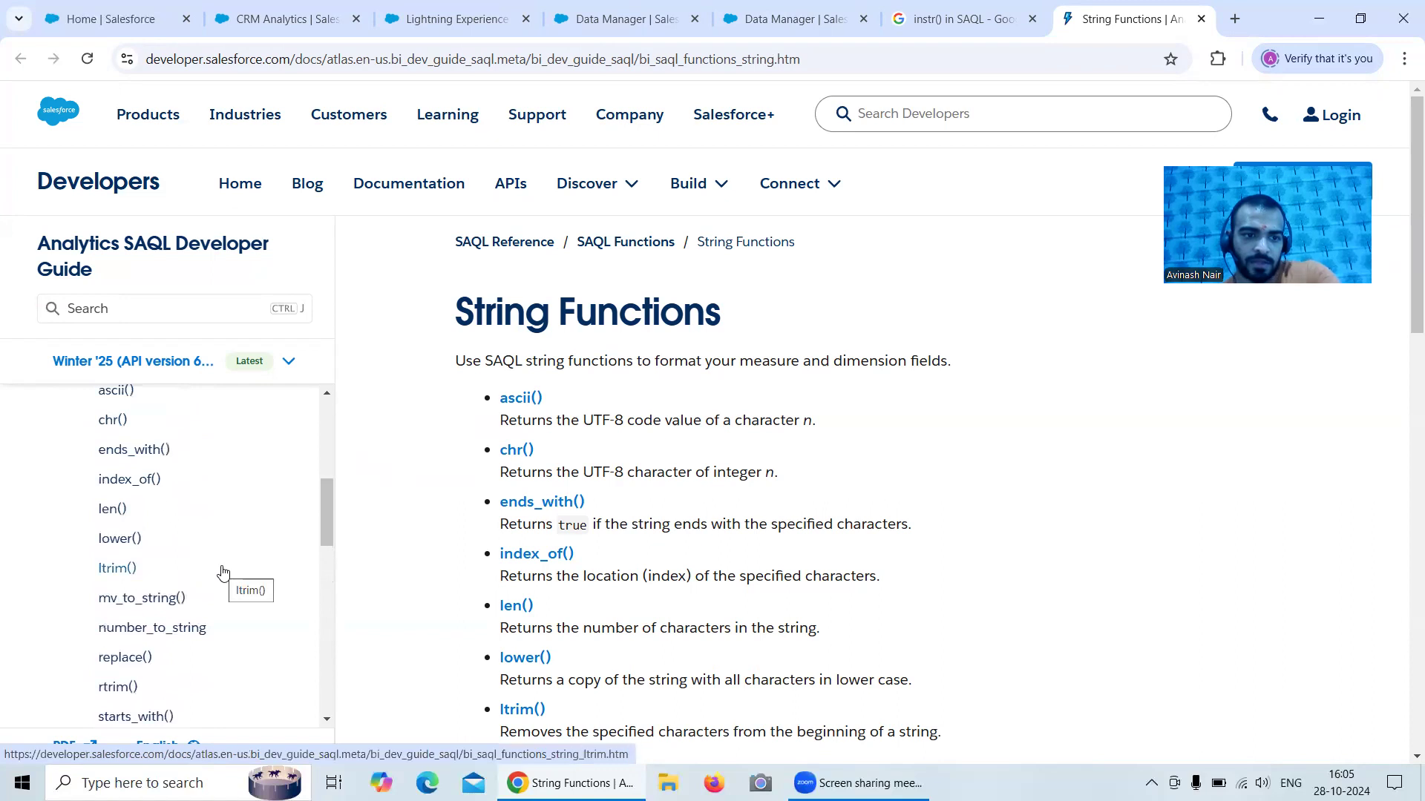
left_click(143, 480)
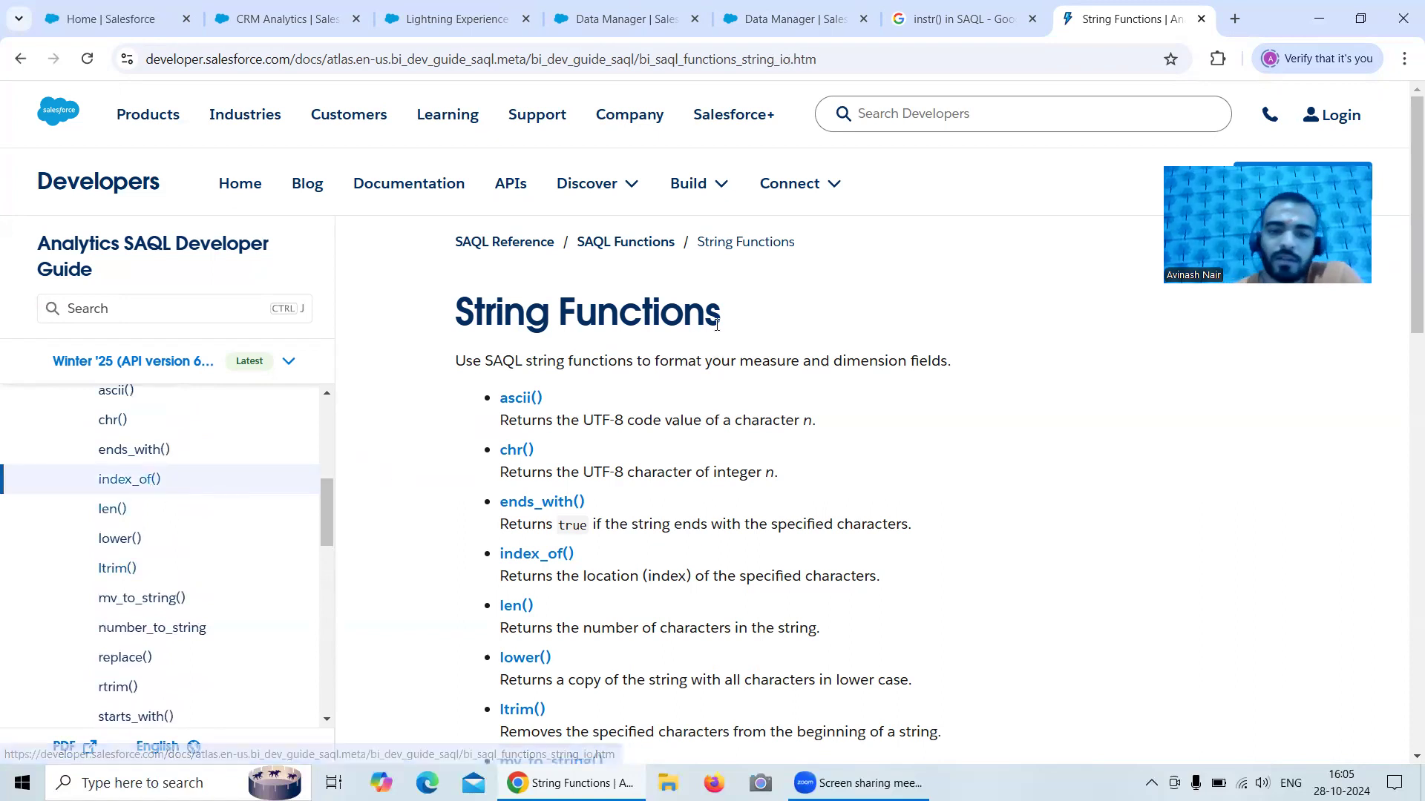
- Return to the Free Session 11 recipe and set the instr formula's output type to Number
left_click(953, 22)
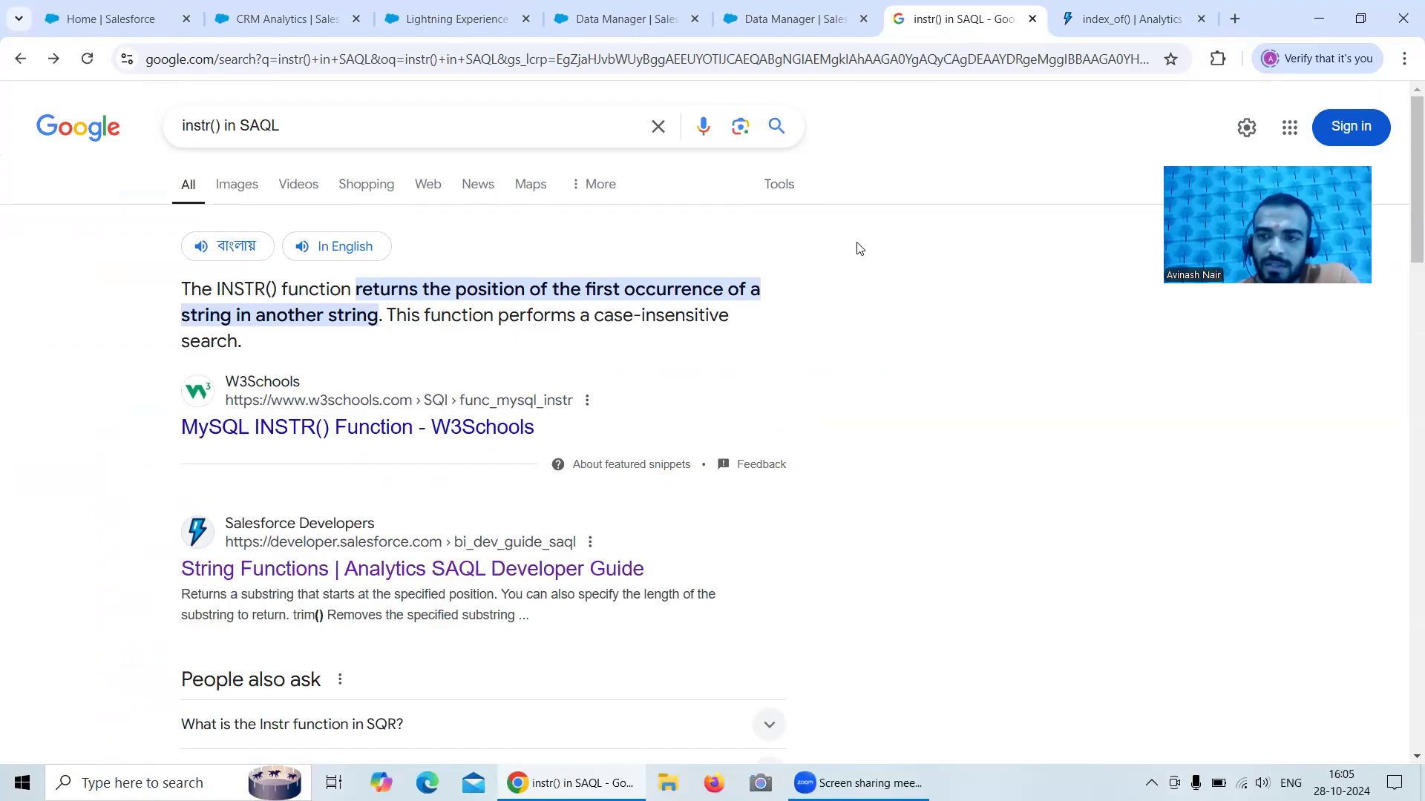
left_click(807, 29)
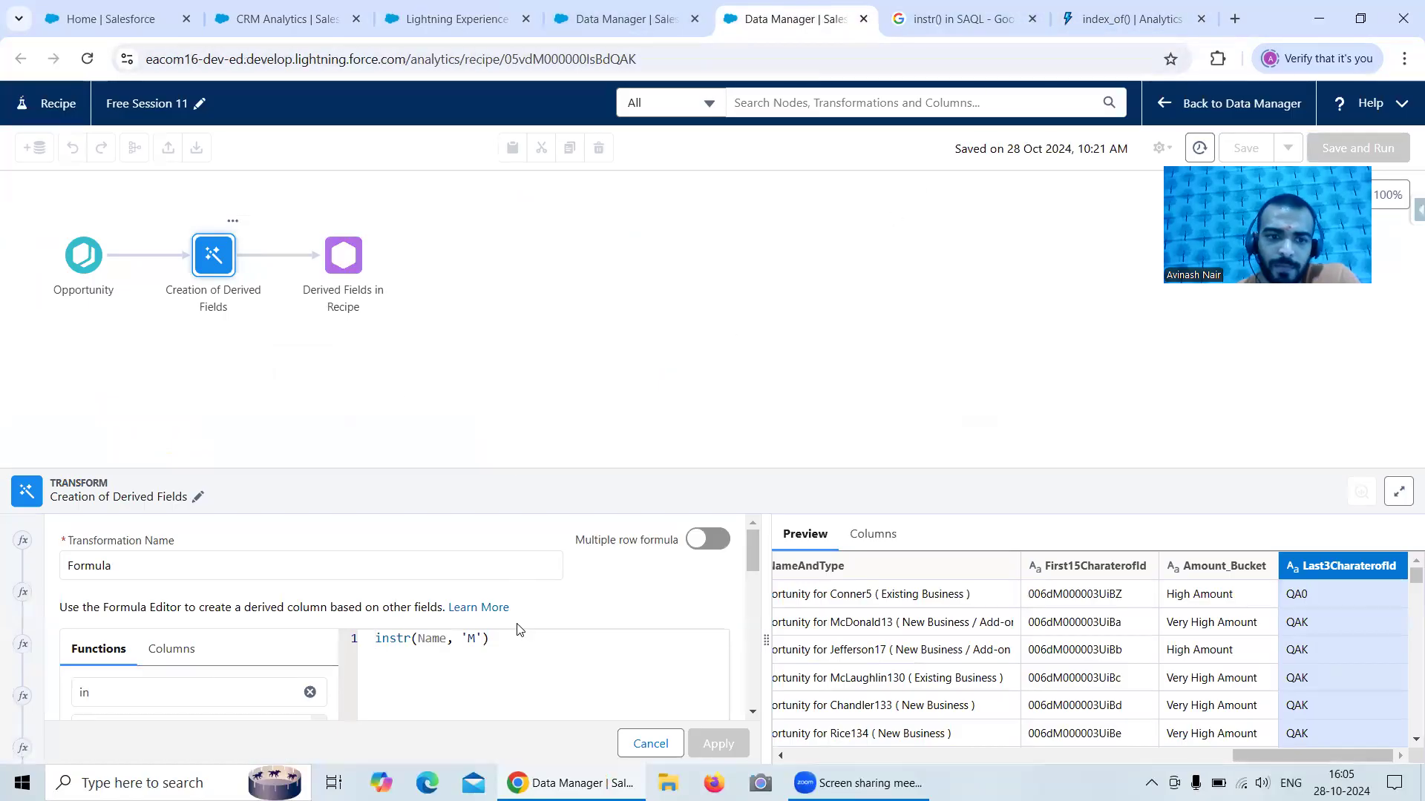
left_click_drag(751, 553, 755, 663)
left_click(334, 582)
left_click(149, 413)
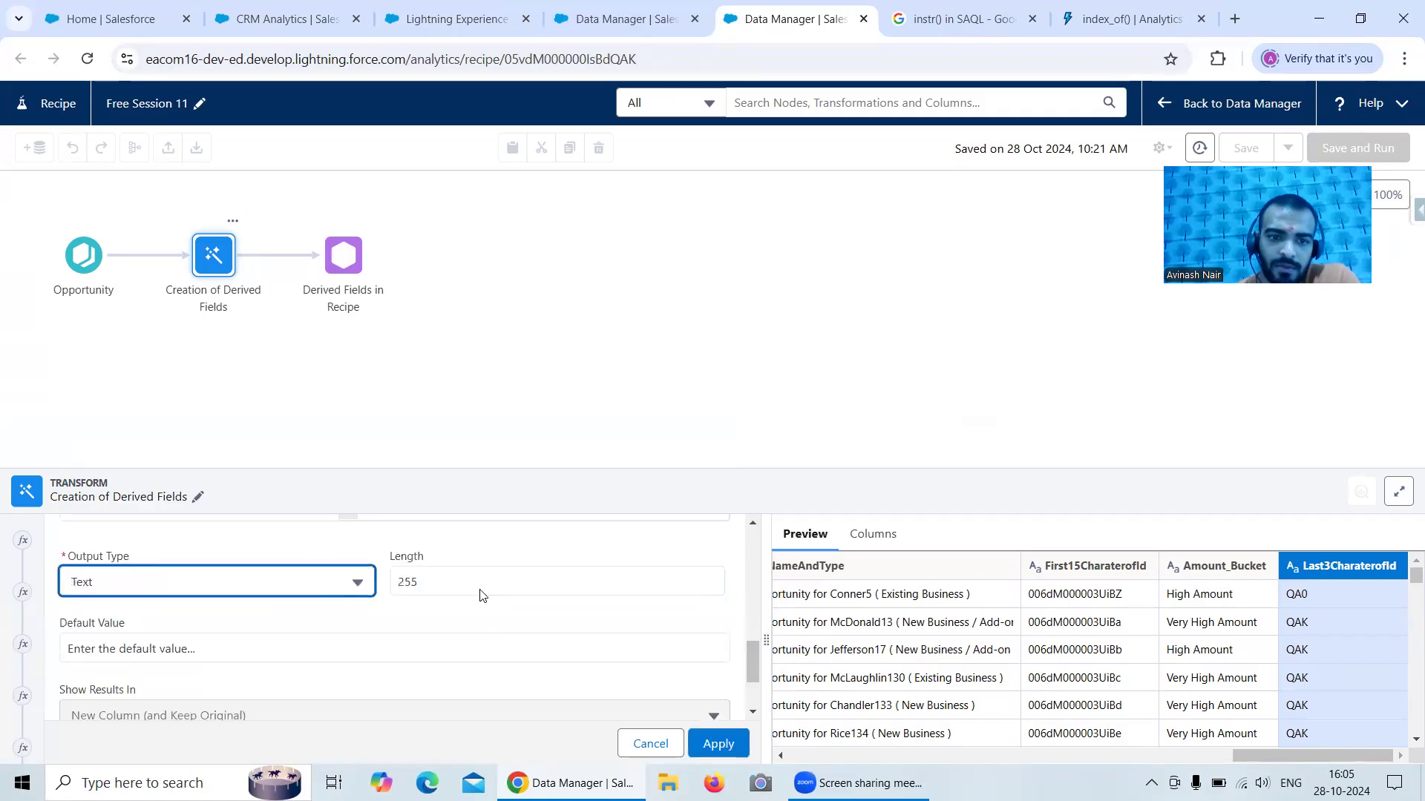
left_click(286, 582)
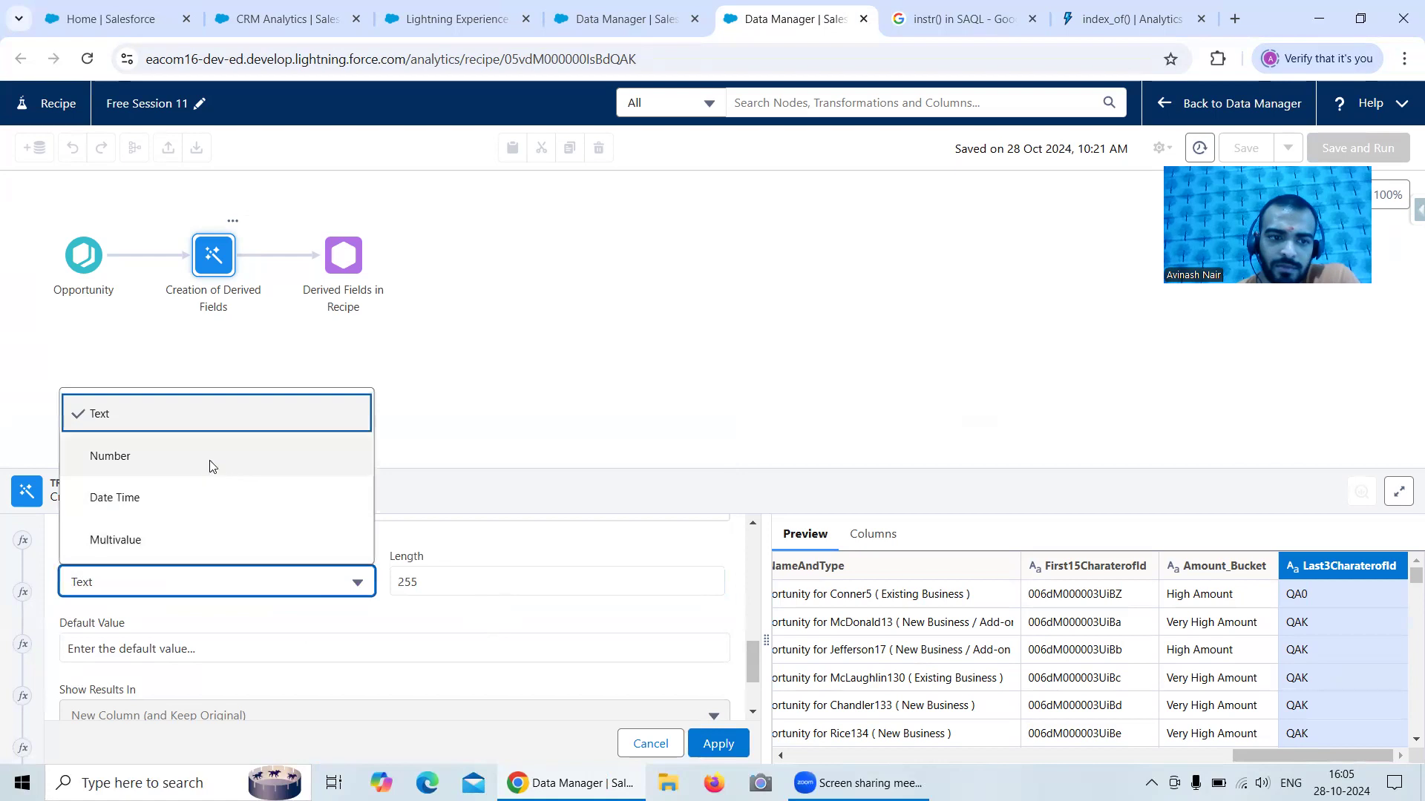
left_click(210, 461)
scroll(490, 619, "down", 2)
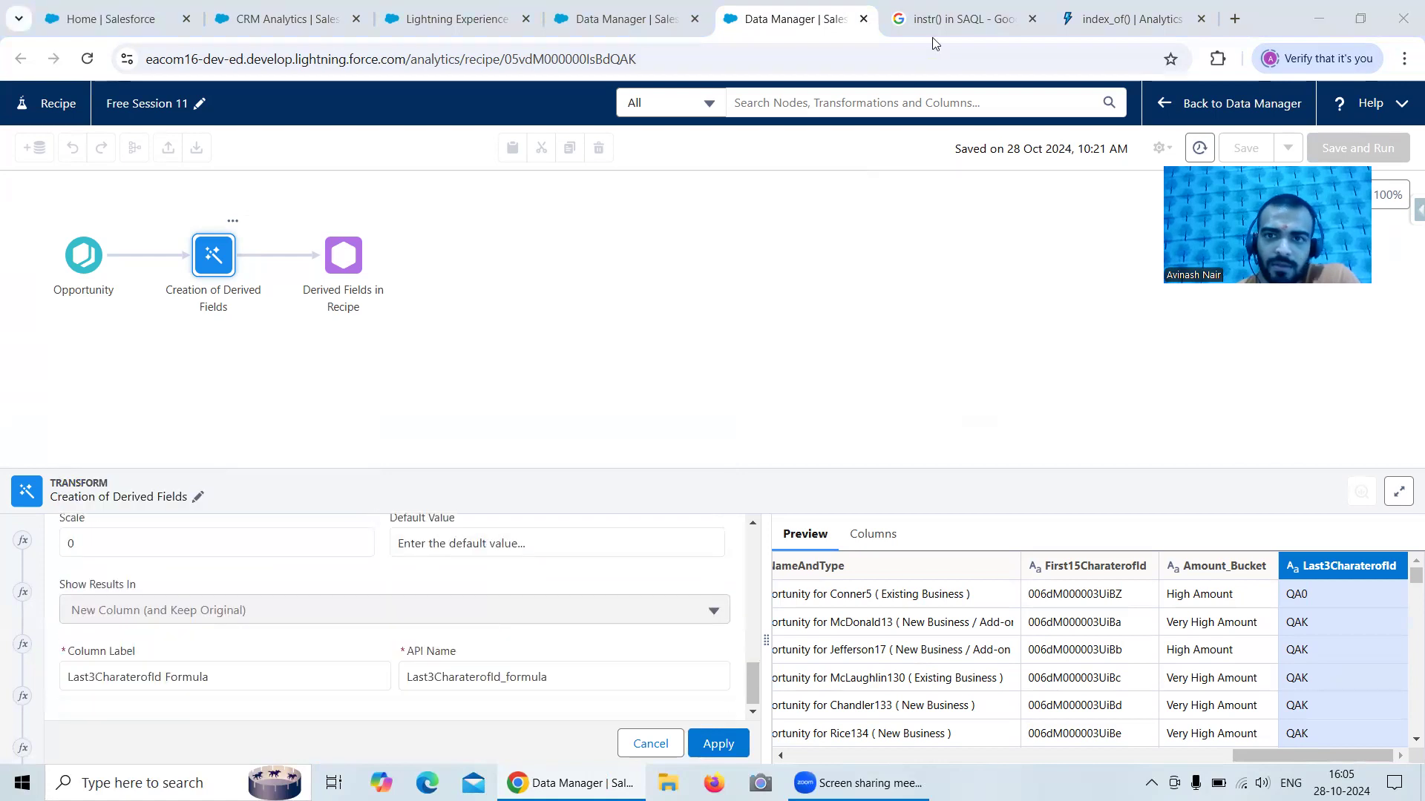
- Close the Google and SAQL guide browser tabs and copy the label IndexOfMInName from the Free Session 6 dataflow field
left_click(637, 24)
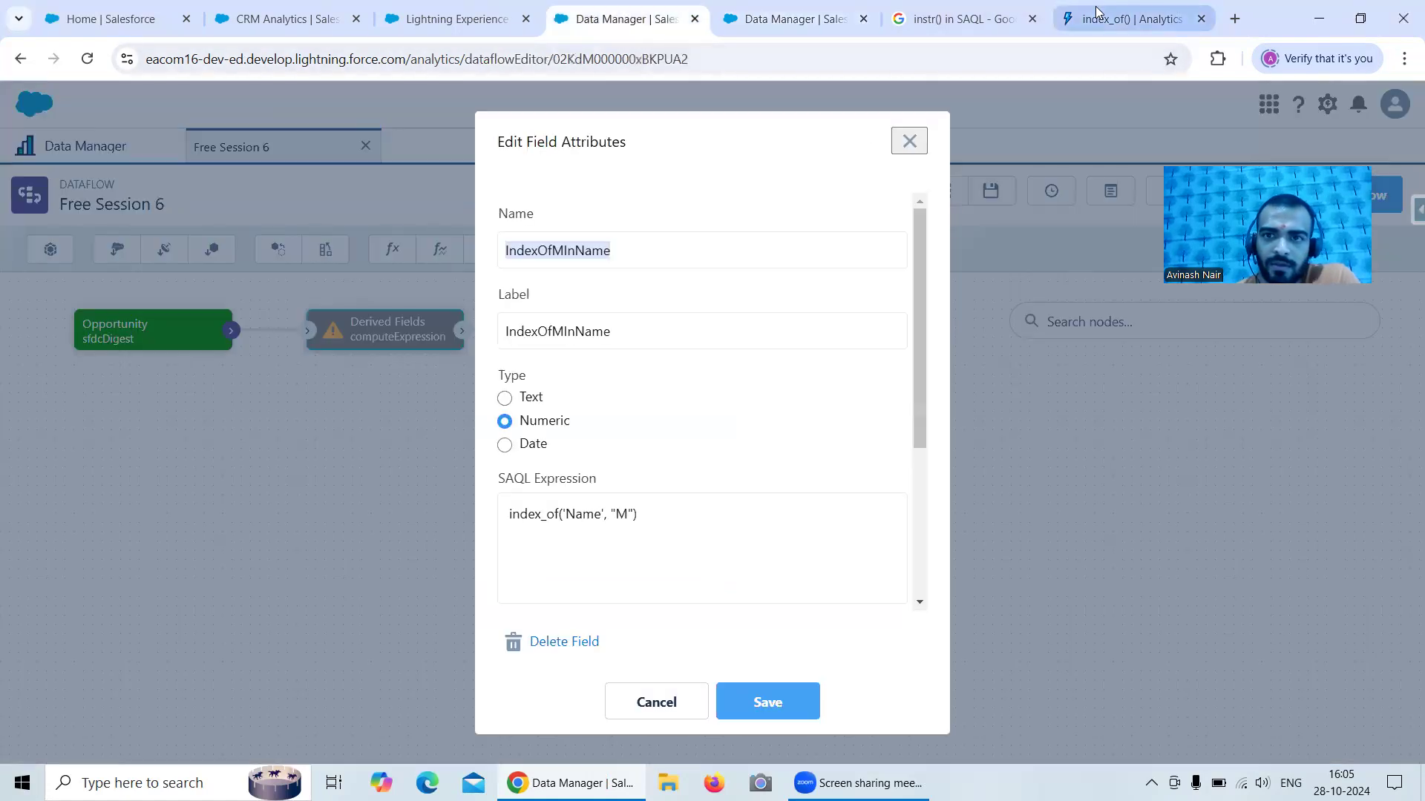
left_click(1032, 19)
left_click(1032, 18)
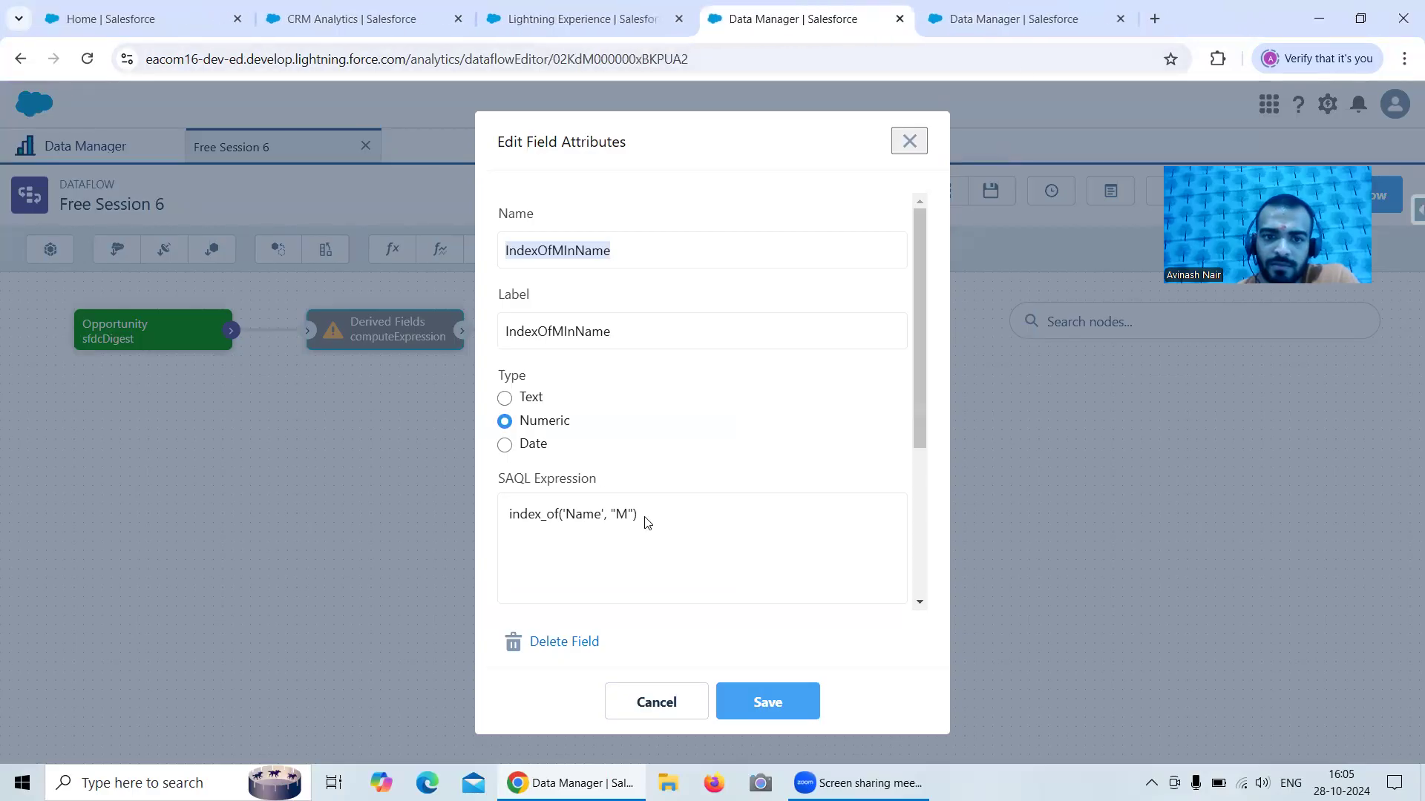
scroll(645, 518, "down", 5)
scroll(646, 504, "up", 5)
left_click_drag(625, 326, 506, 331)
key("ctrl+c")
left_click(506, 331)
- Replace both the column label and the API name of the recipe formula with IndexOfMInName
left_click(978, 28)
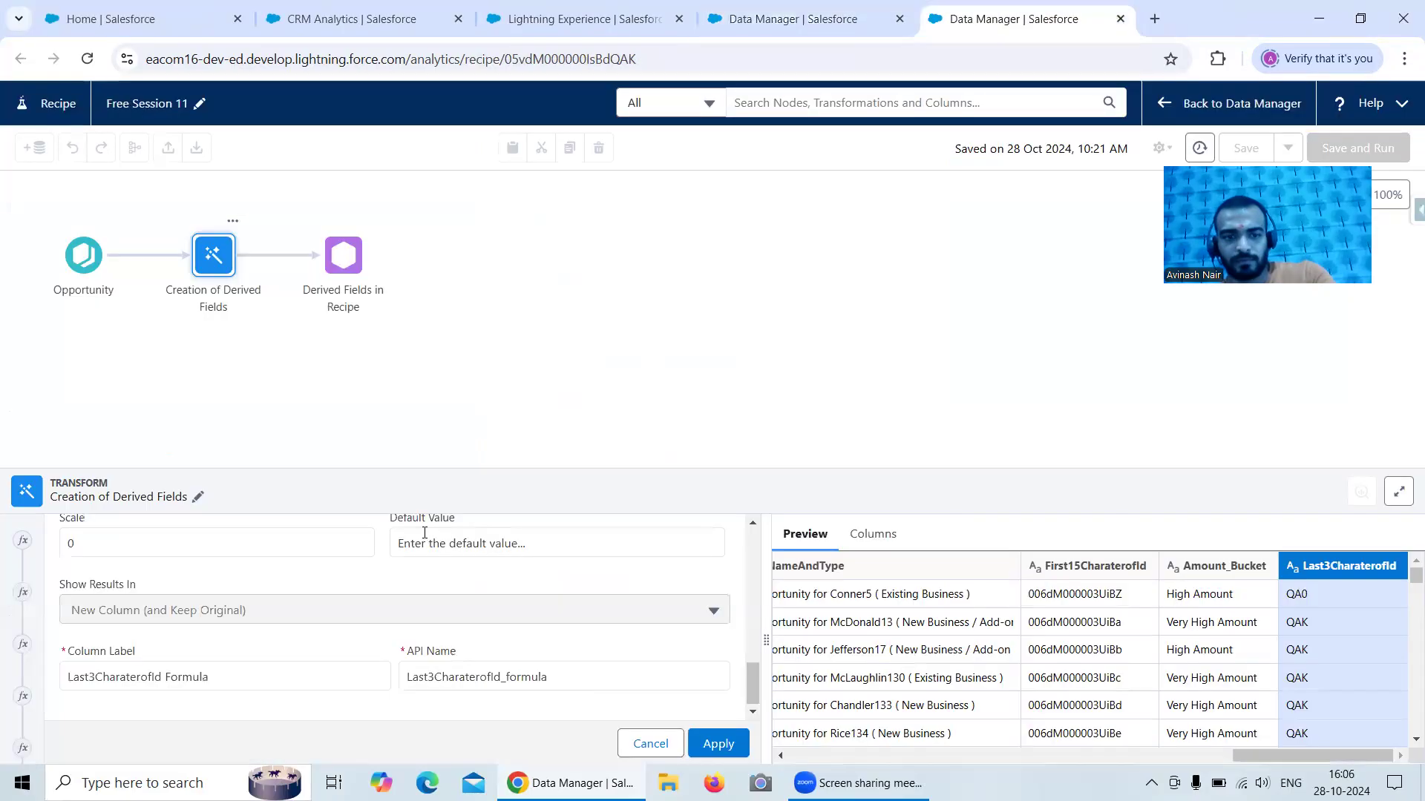
left_click_drag(215, 677, 40, 684)
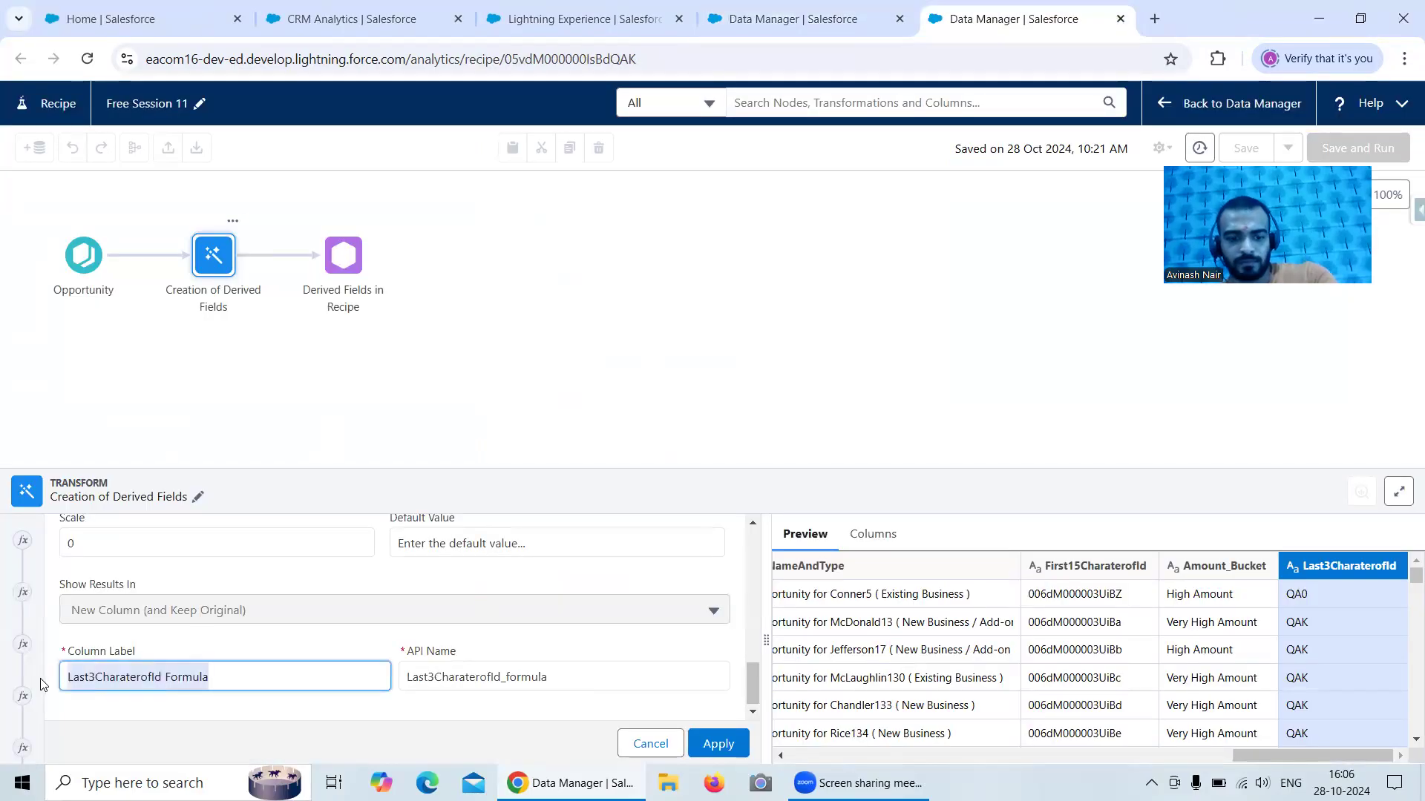
key("ctrl+v")
left_click_drag(557, 677, 378, 674)
key("ctrl+v")
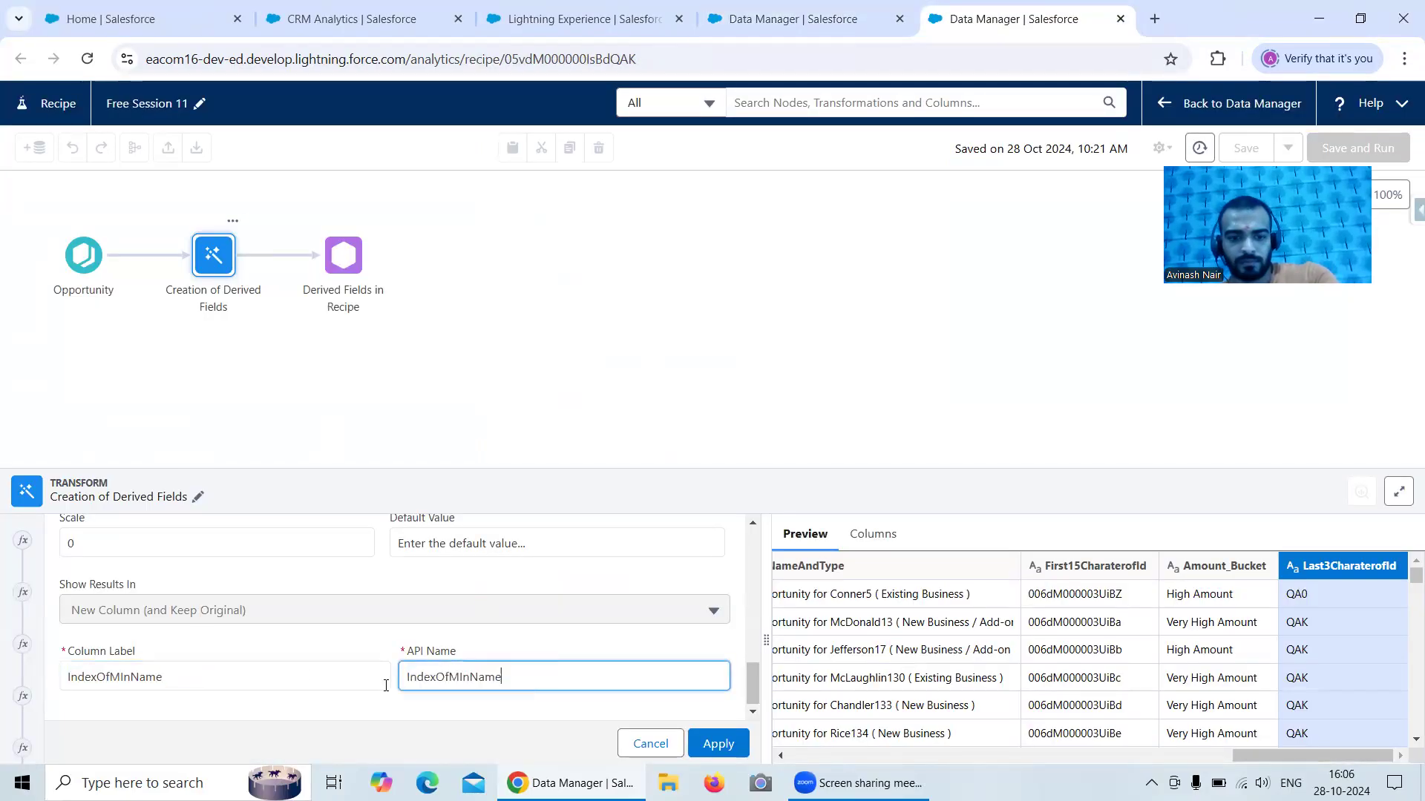
- Set the number precision of the IndexOfMInName formula to 5
scroll(589, 665, "up", 1)
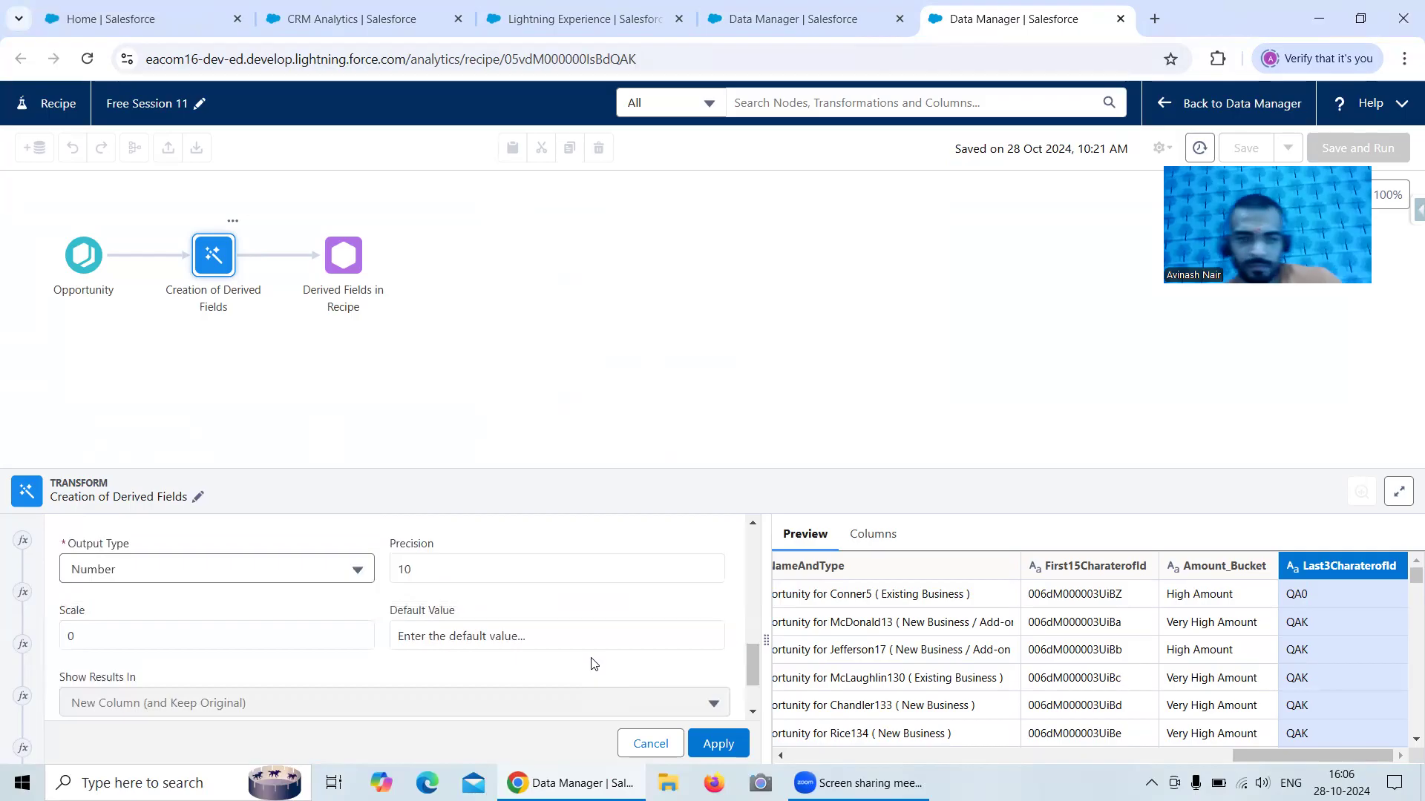
left_click(441, 576)
key("BackSpace")
key("BackSpace")
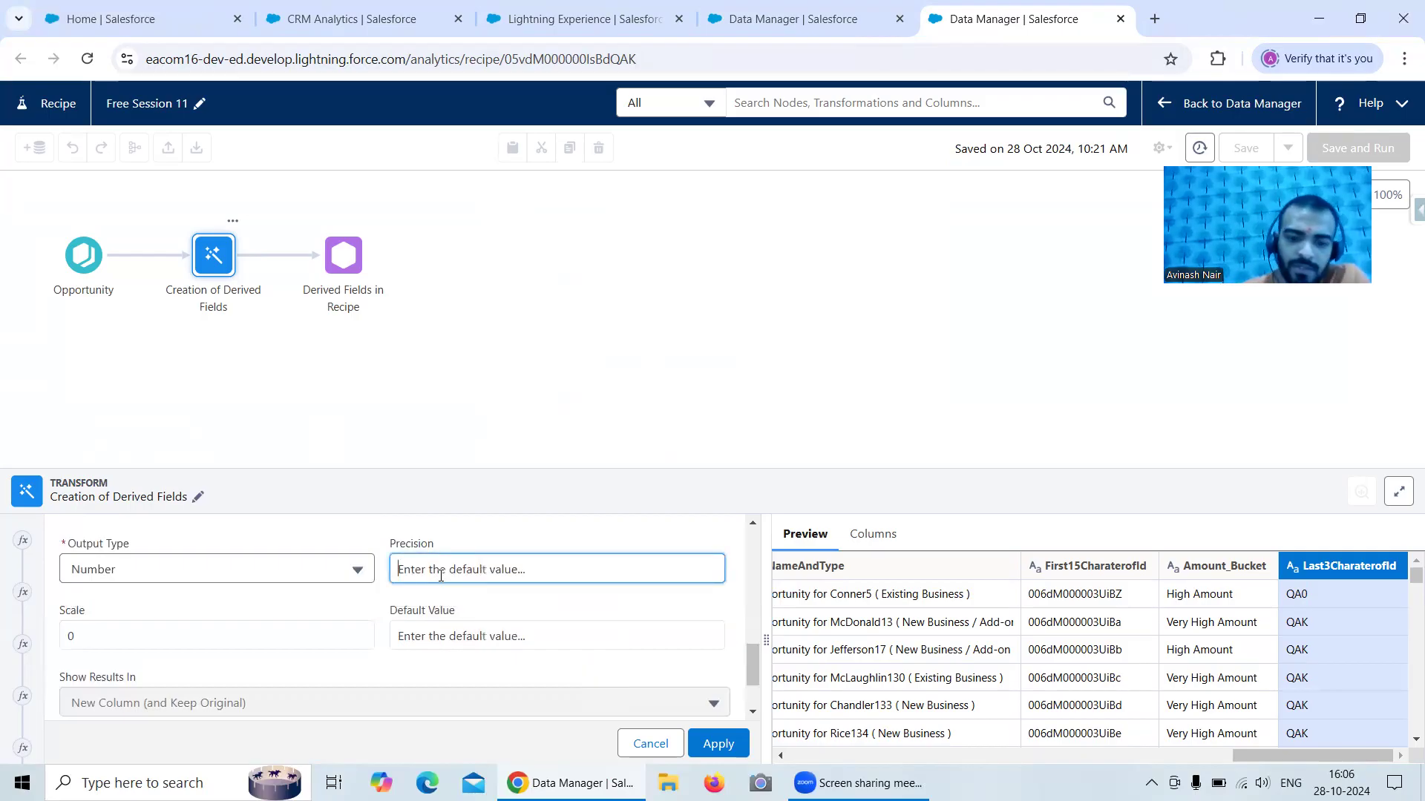
type("5")
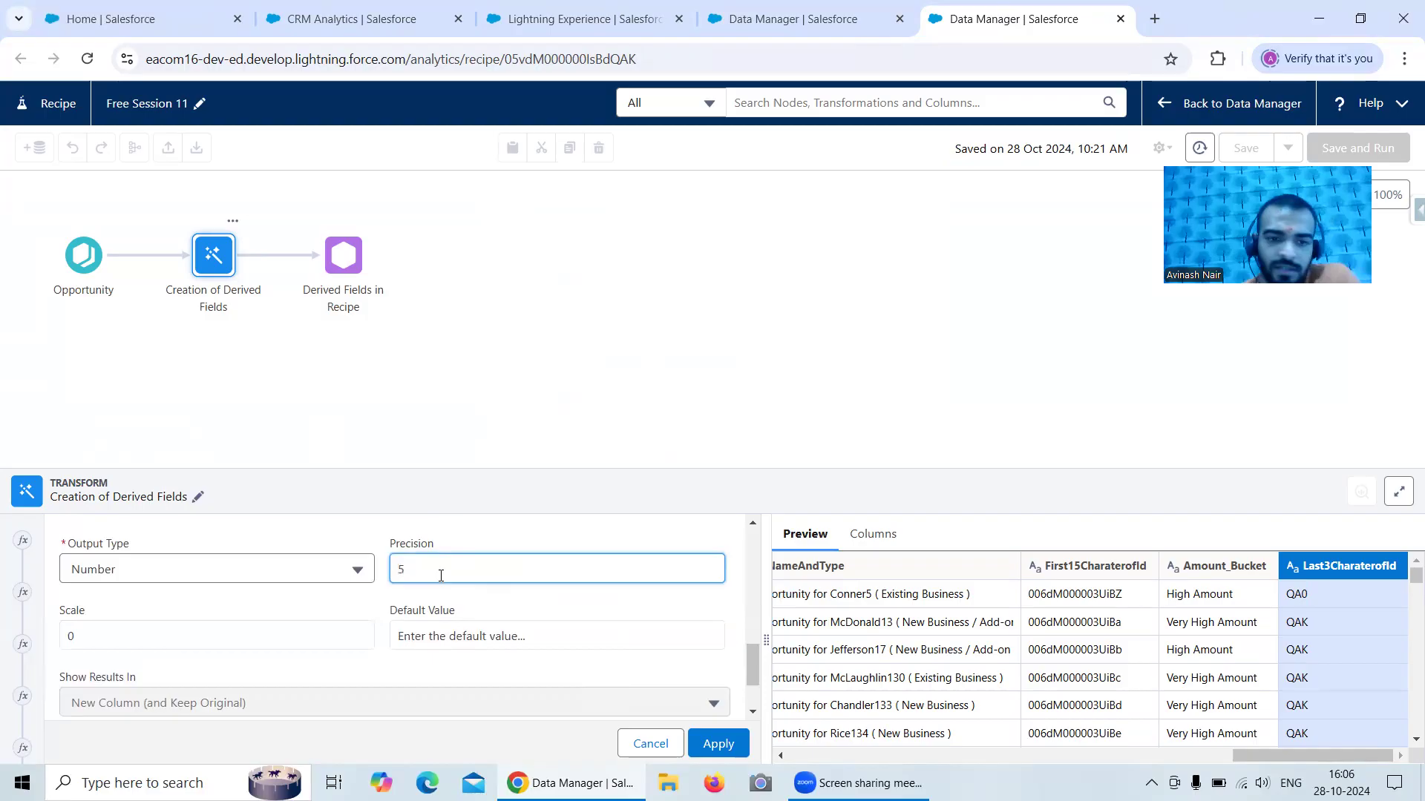
scroll(547, 630, "down", 1)
scroll(546, 637, "up", 1)
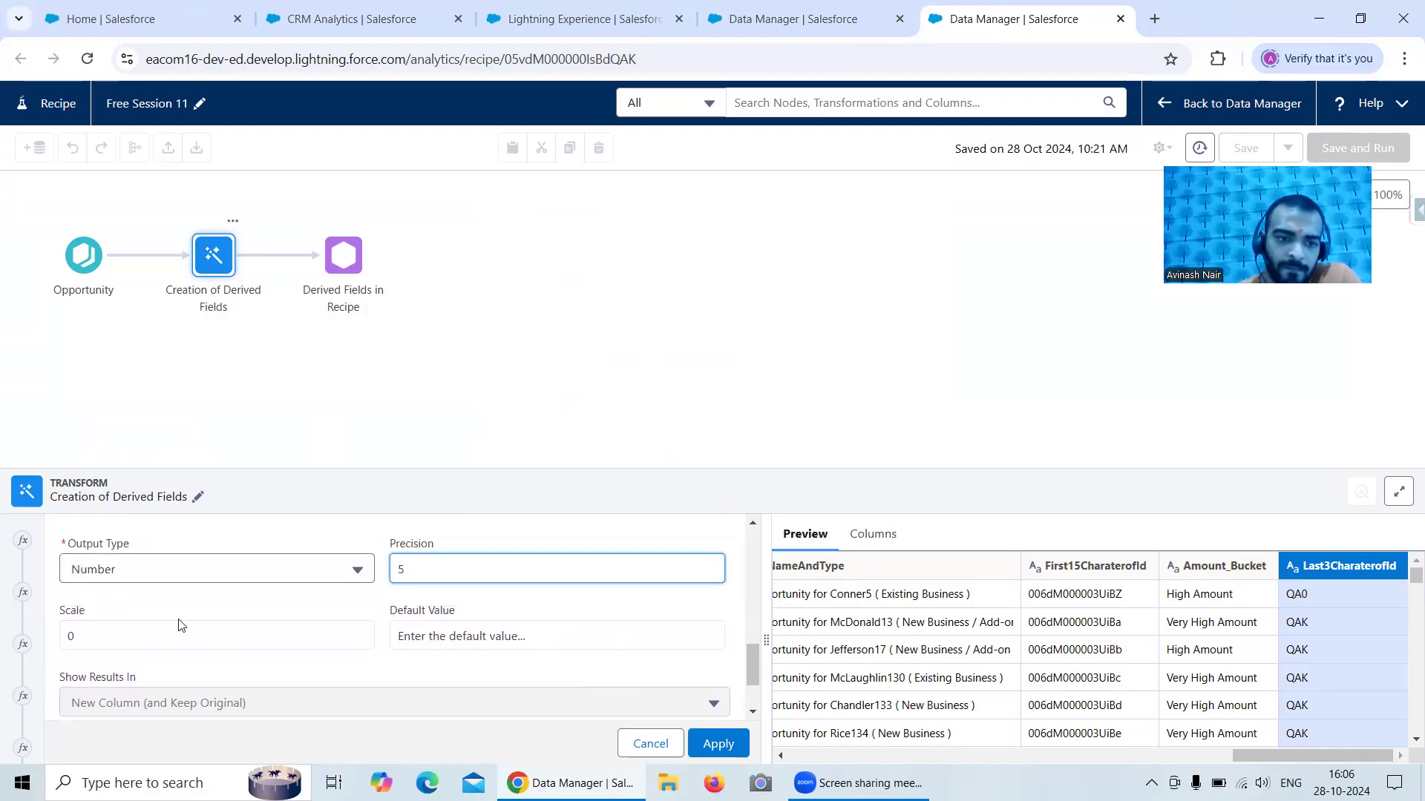
scroll(502, 648, "down", 2)
- Apply the instr(Name, 'M') formula and check the new IndexOfMInName column in the preview
left_click(718, 743)
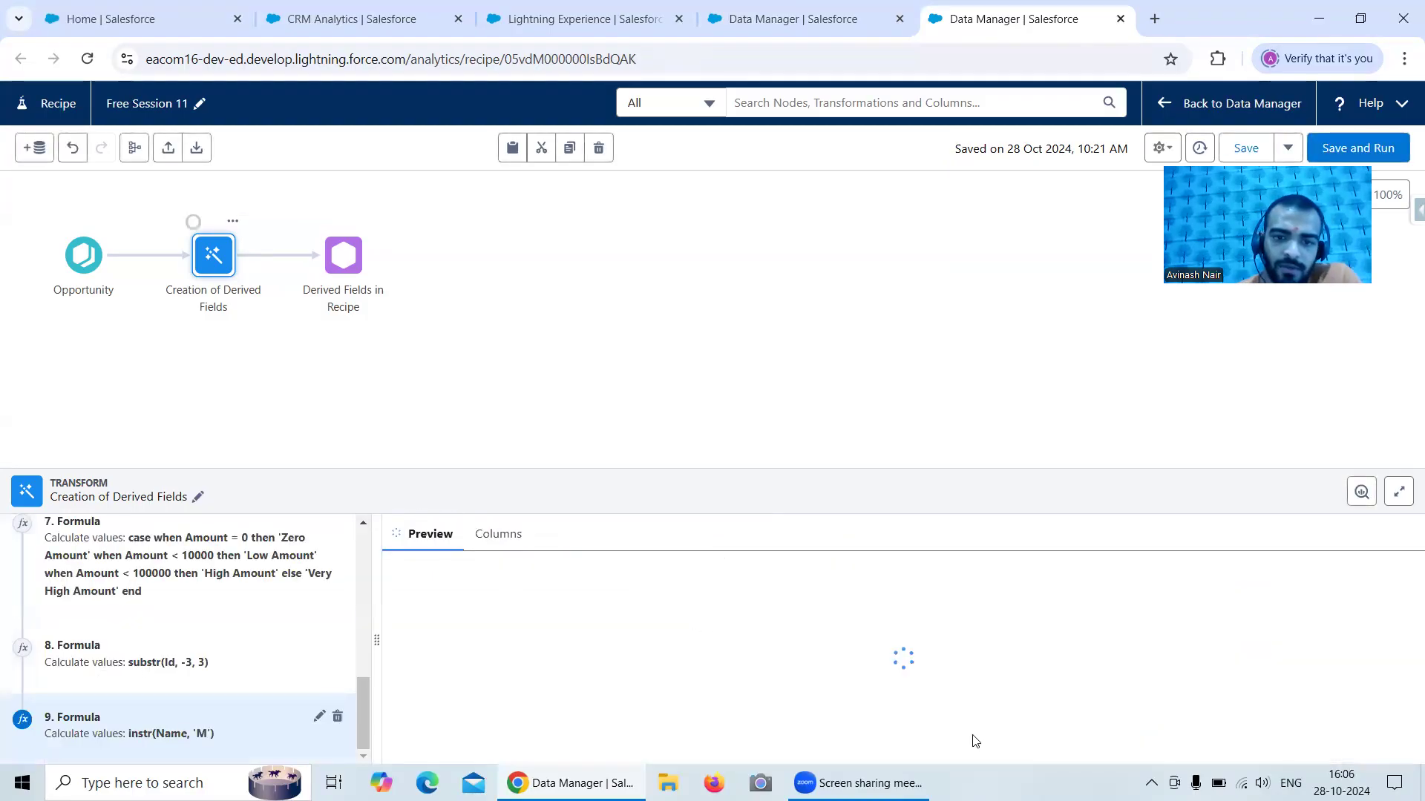
left_click_drag(837, 756, 1329, 757)
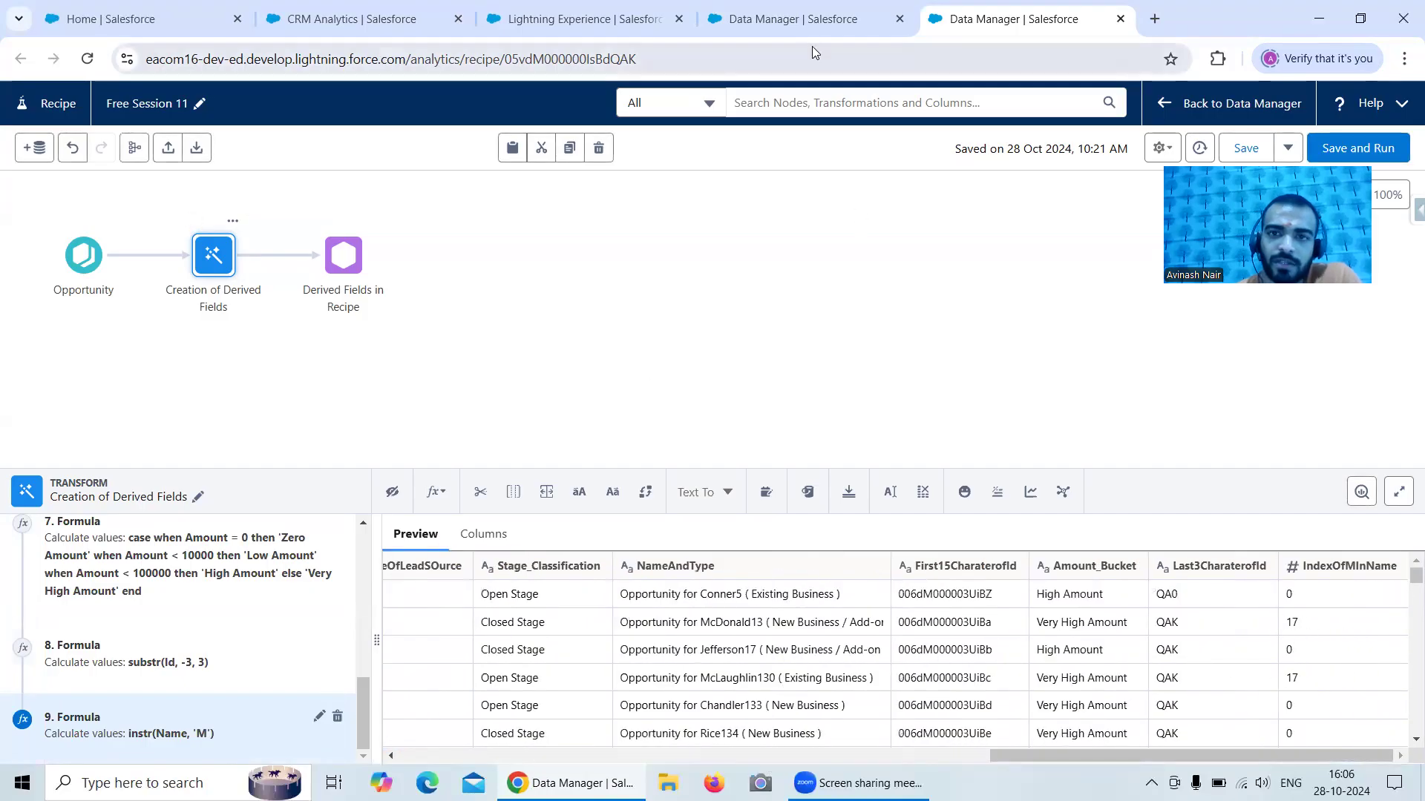
left_click_drag(765, 757, 1363, 751)
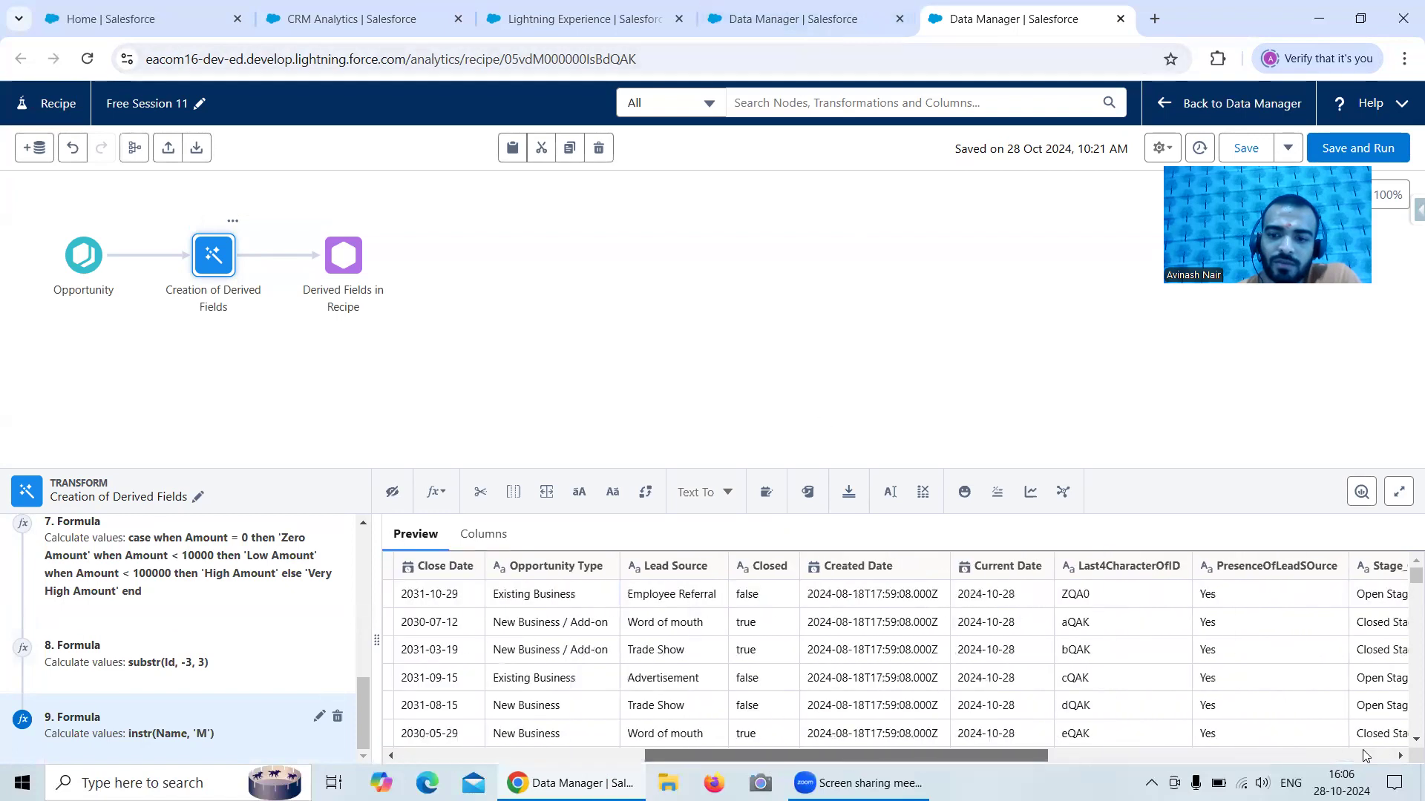
- Leave the IndexOfMInName field in the Free Session 6 dataflow without saving and open the TestRecordsExamples computed field
left_click(782, 30)
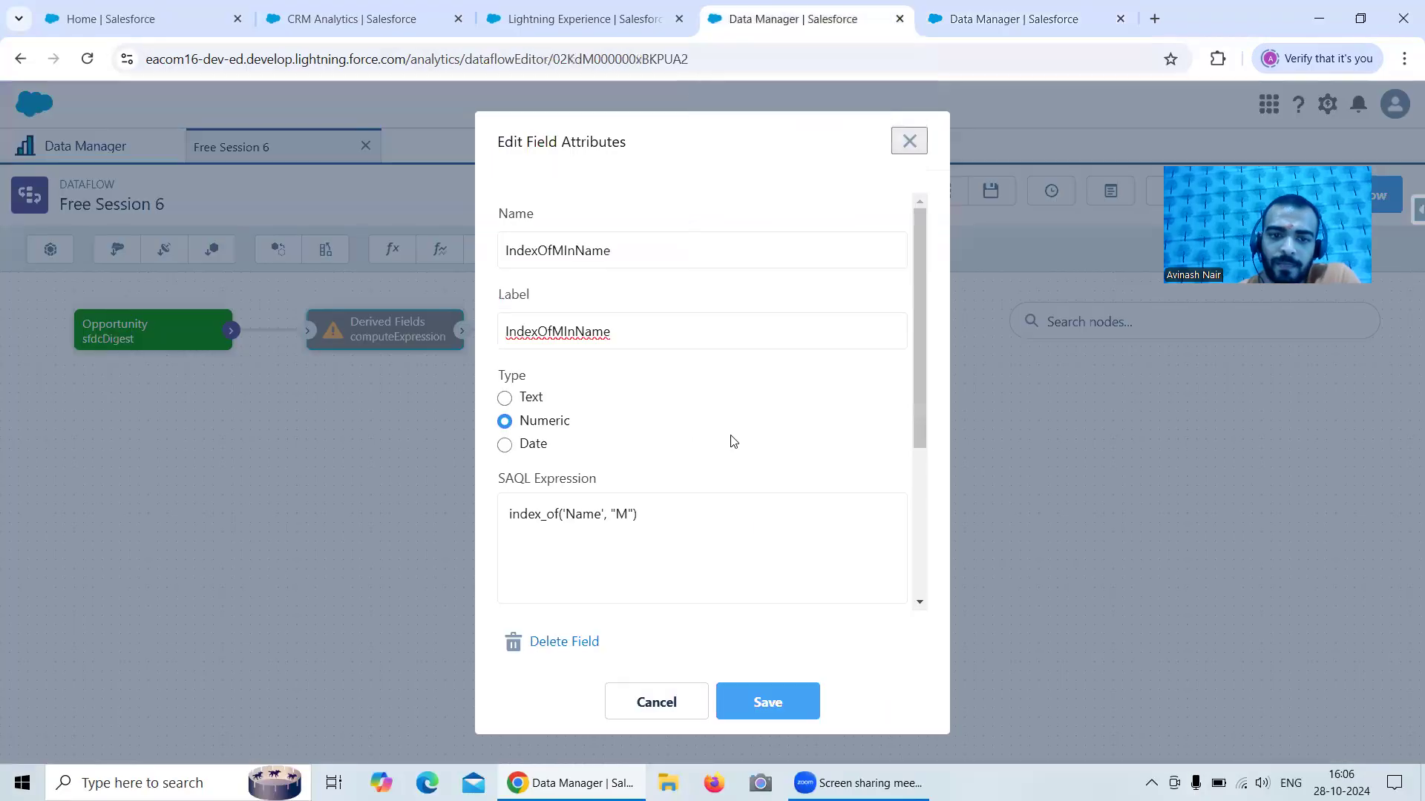
left_click(686, 700)
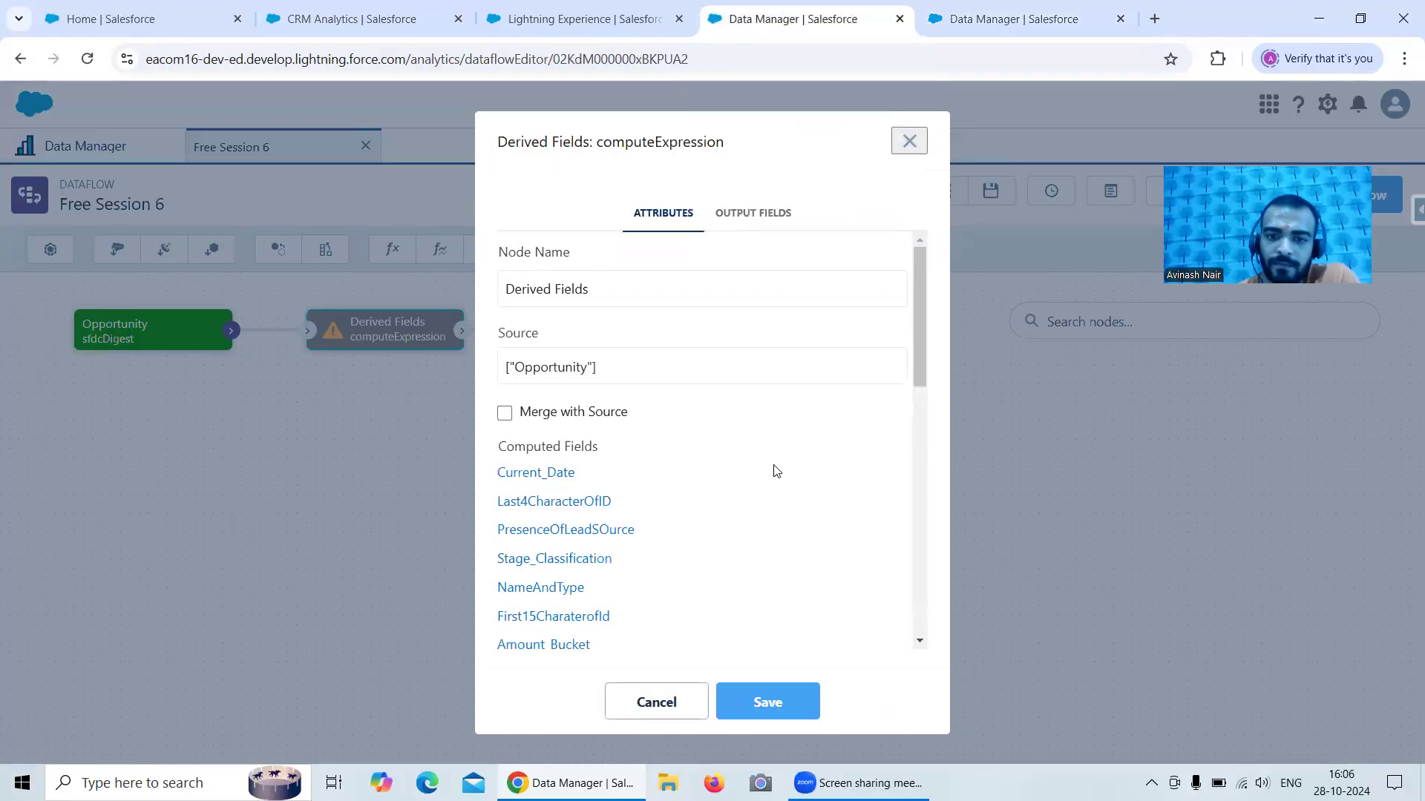
scroll(776, 471, "down", 4)
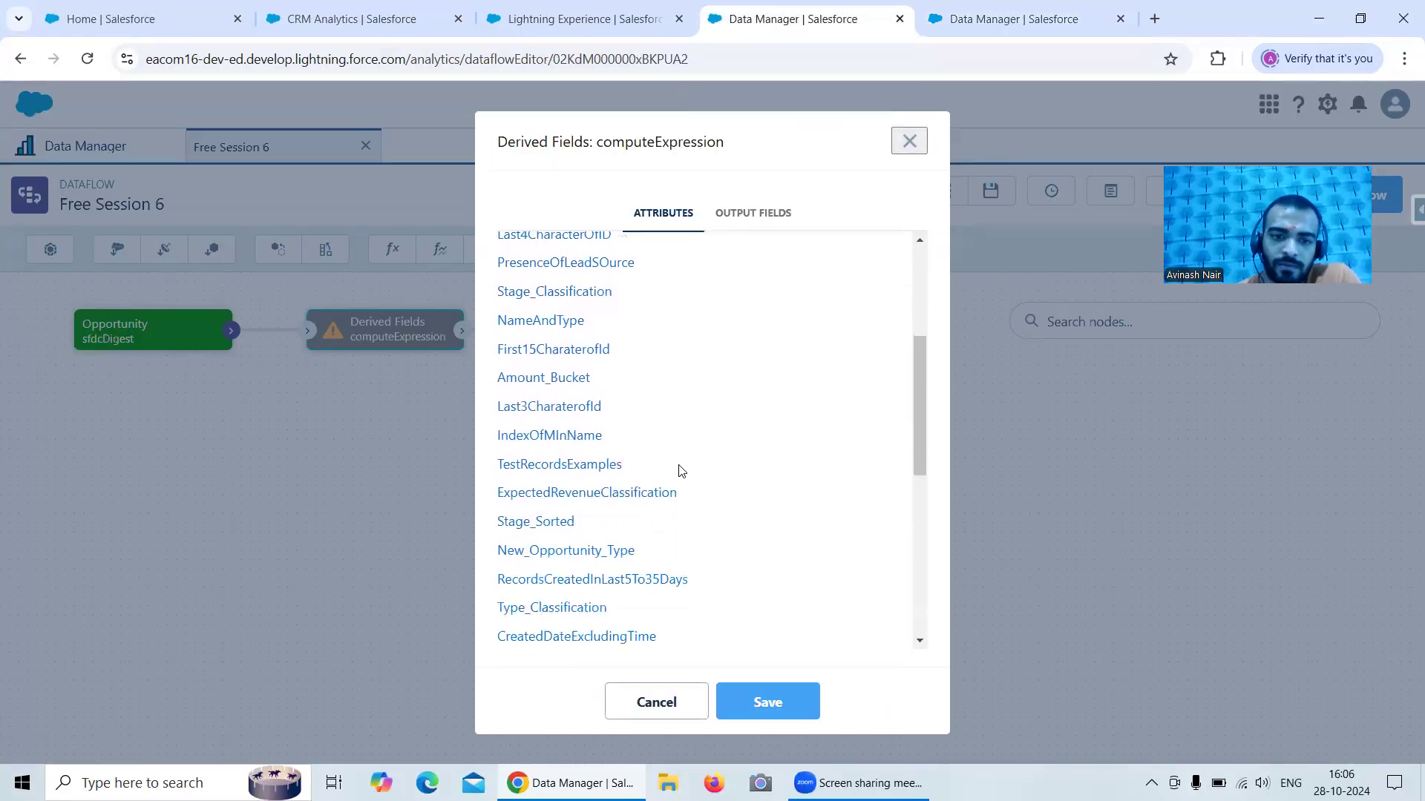
left_click(608, 465)
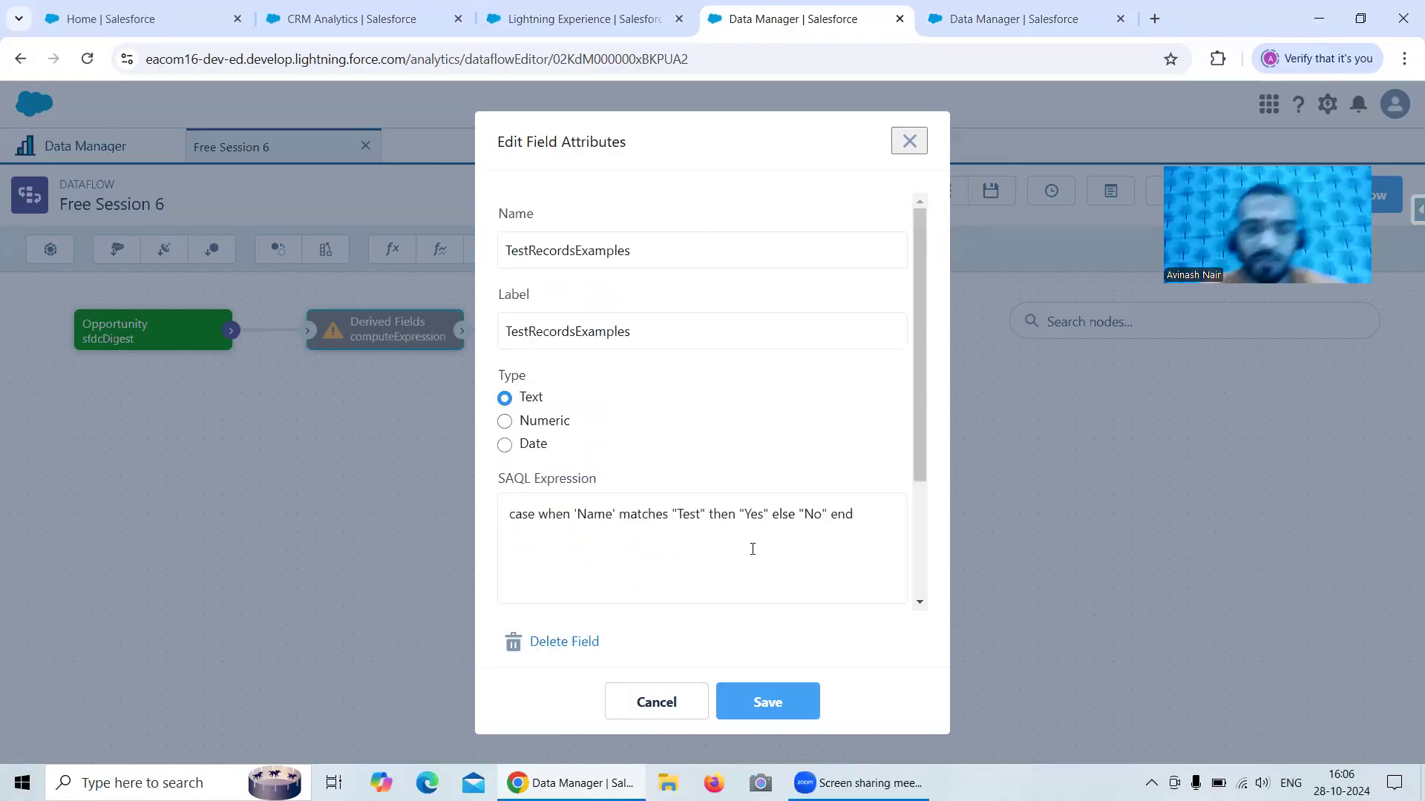
- Copy the TestRecordsExamples SAQL expression from the dataflow into a new custom formula in the Free Session 11 recipe
left_click_drag(855, 514, 493, 515)
key("ctrl+c")
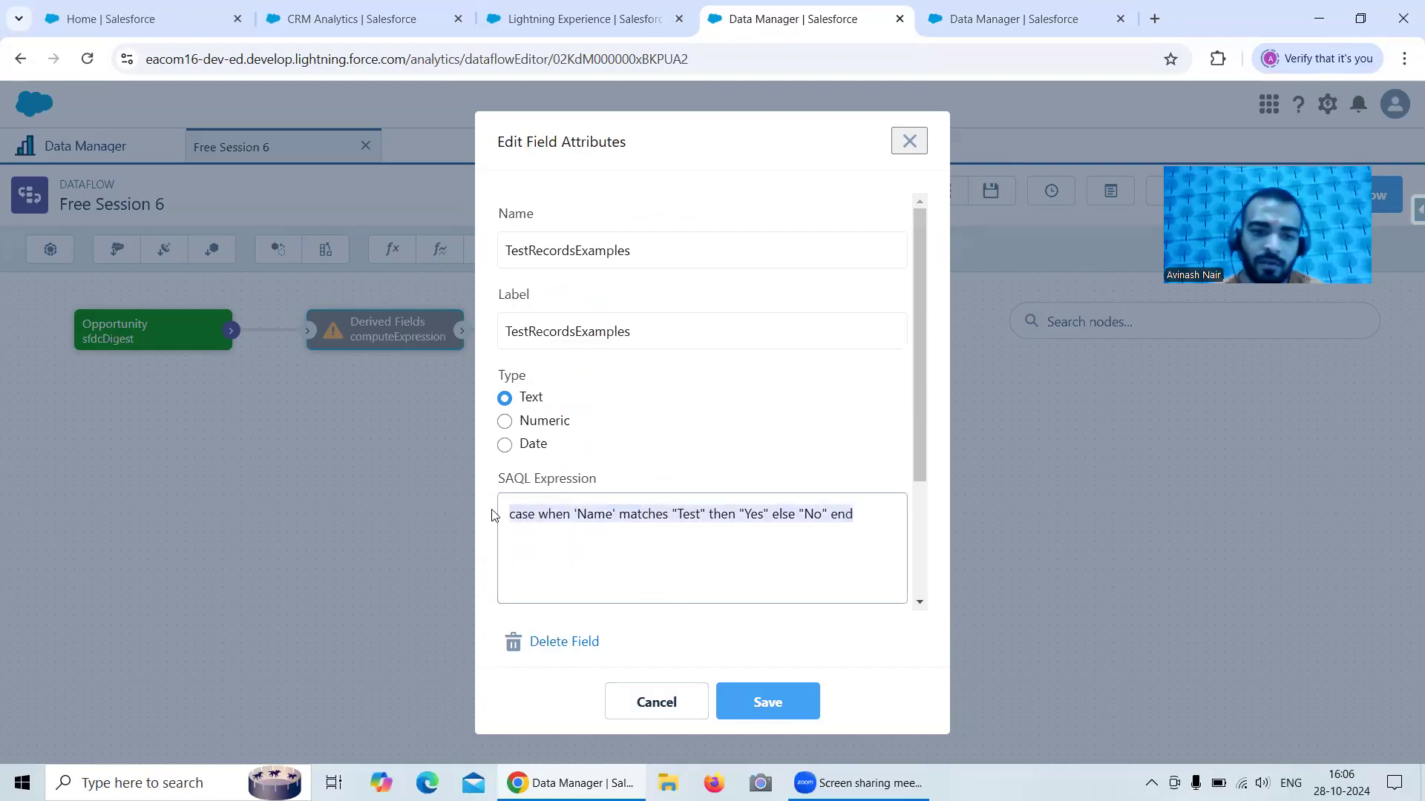
left_click(1013, 18)
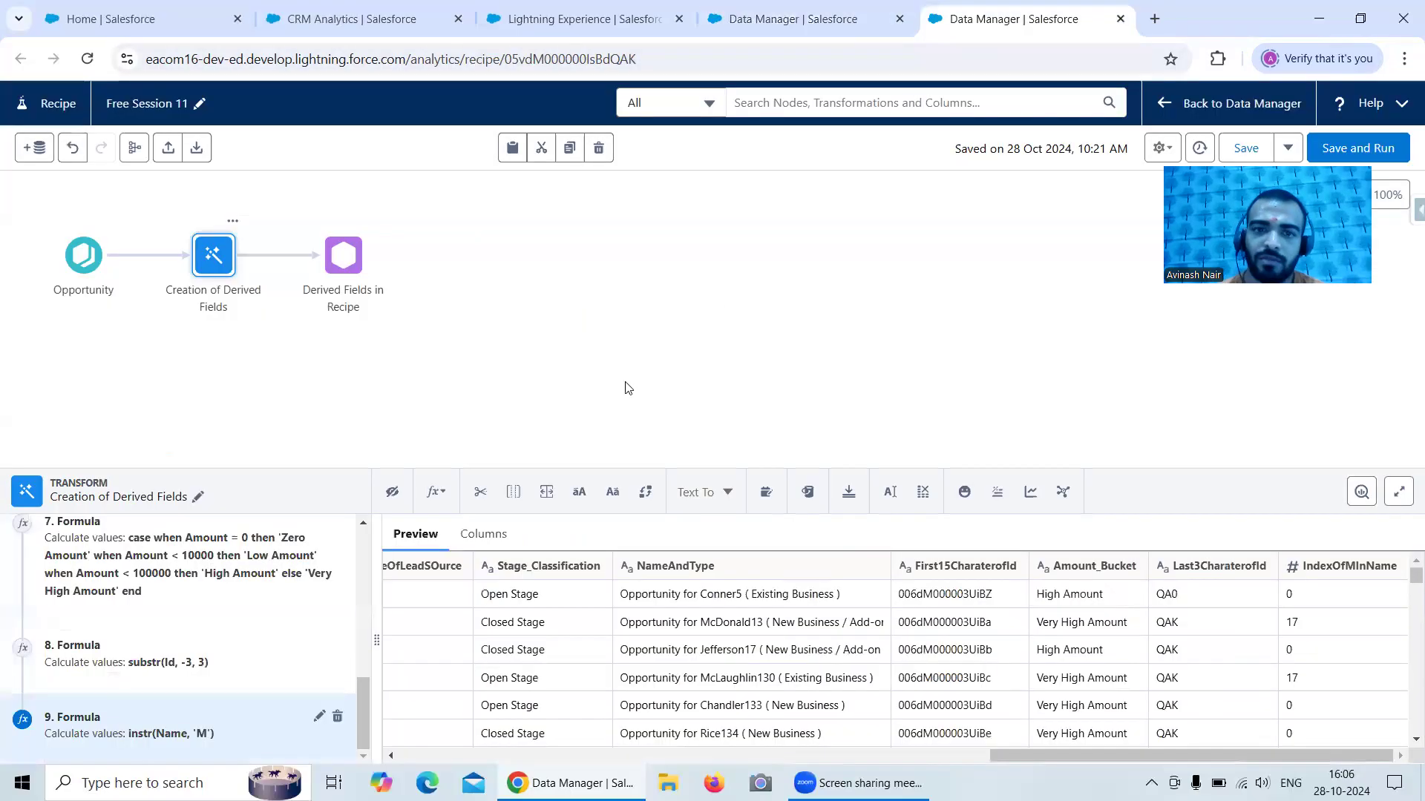
left_click(426, 496)
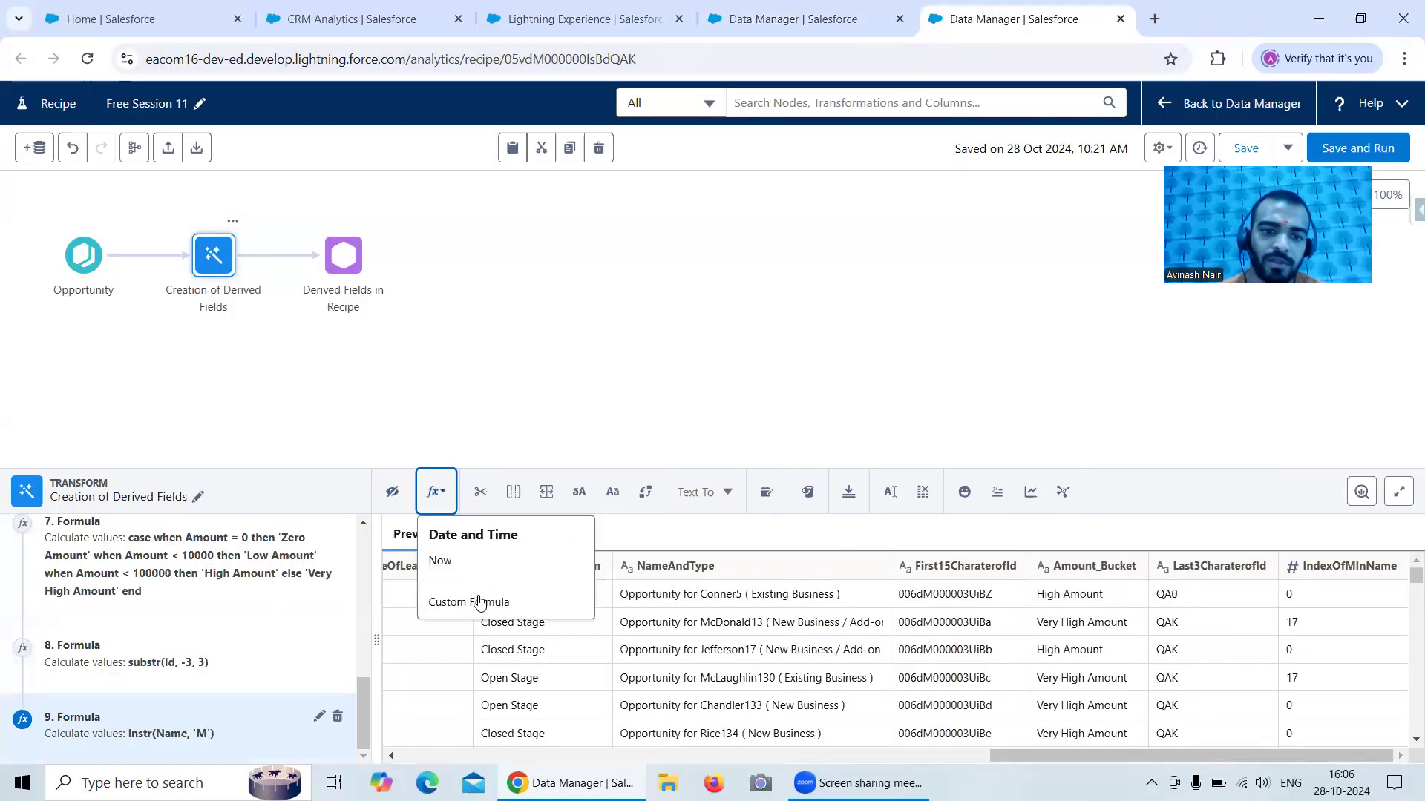
left_click(512, 598)
left_click(484, 639)
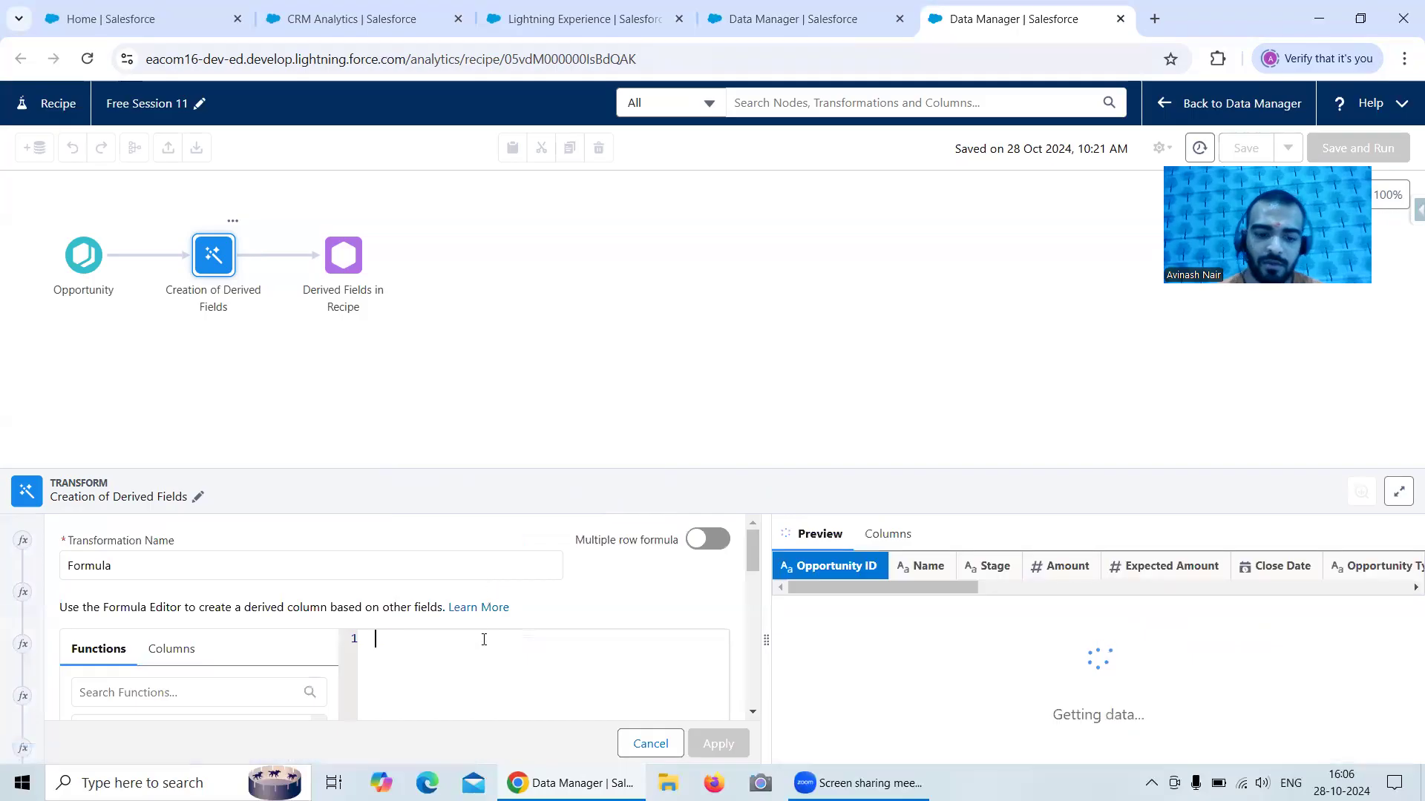
key("ctrl+v")
- Remove the quotes around Name in the formula and put 'Test', 'Yes' and 'No' in single quotes
scroll(539, 638, "down", 1)
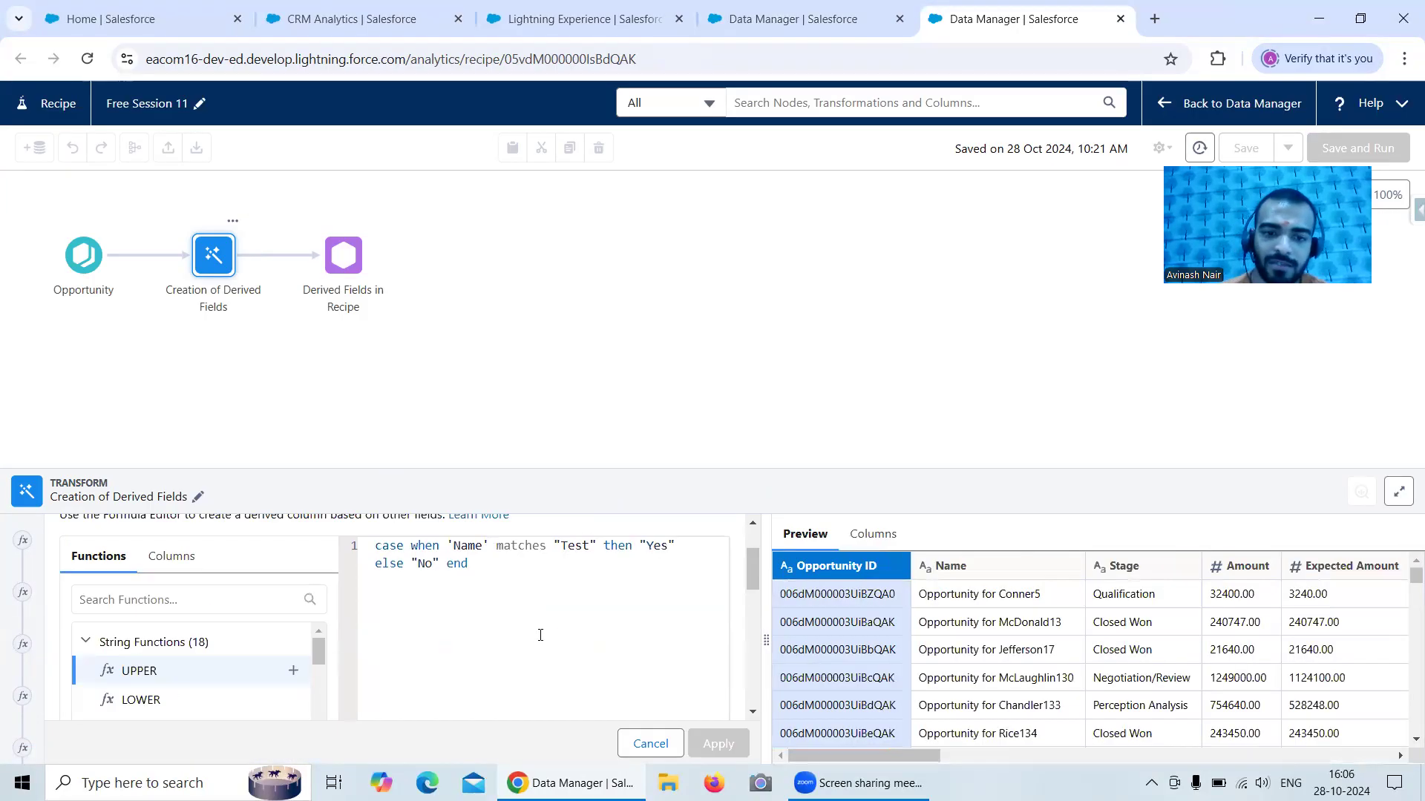
left_click_drag(489, 545, 454, 545)
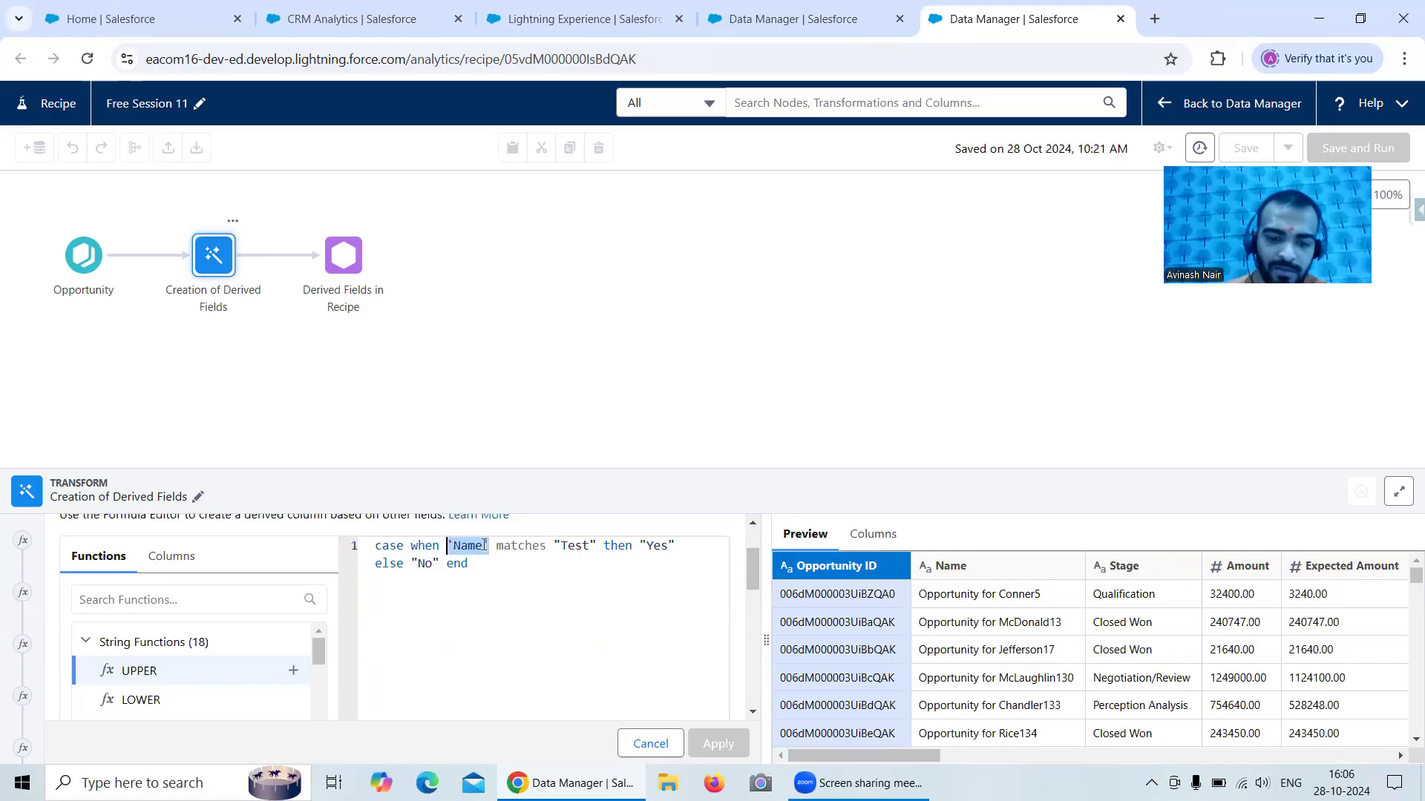
type("Nam")
left_click(513, 564)
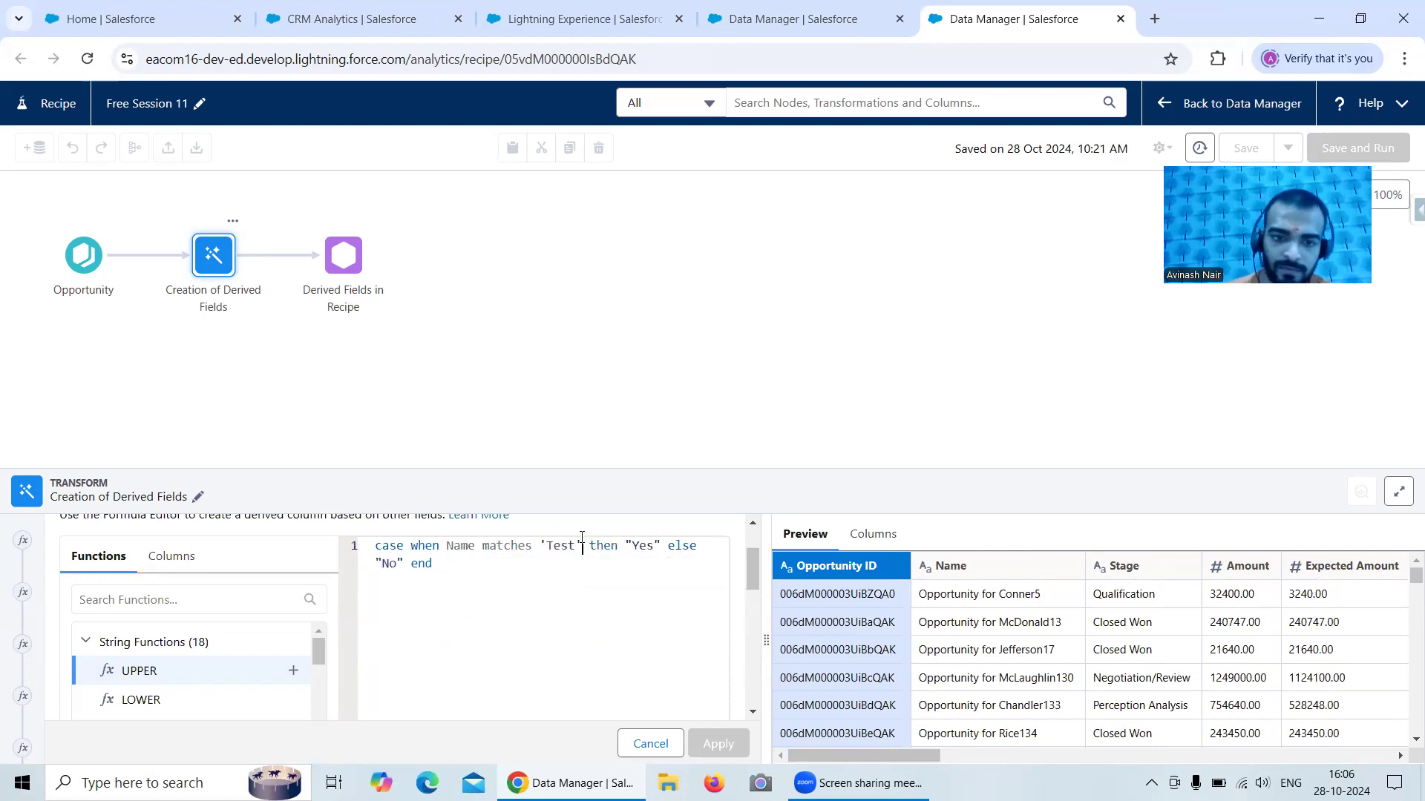
left_click(633, 545)
key("BackSpace")
type("'")
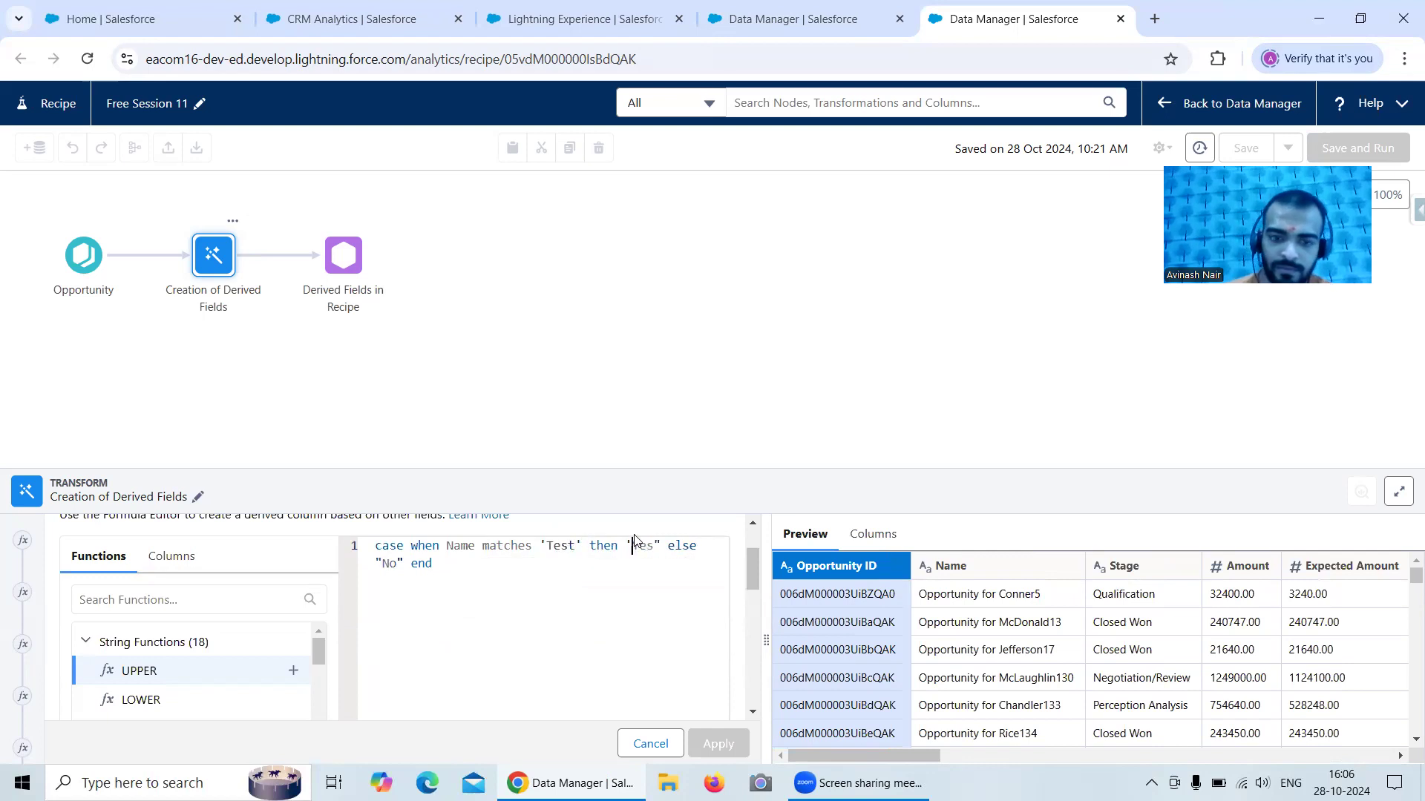
left_click(666, 544)
key("BackSpace")
type("'")
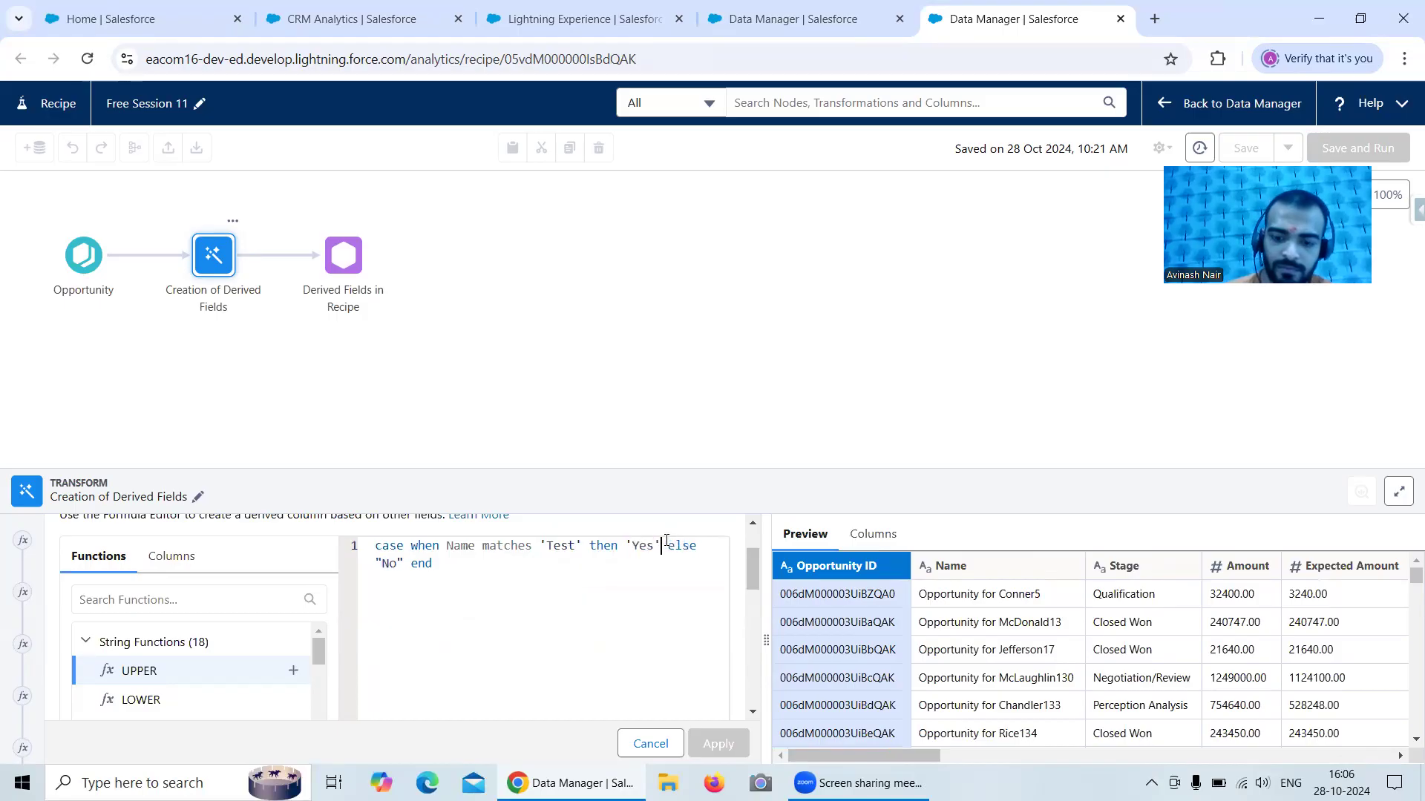
key("BackSpace")
type("'No")
left_click(383, 563)
key("BackSpace")
type("'No")
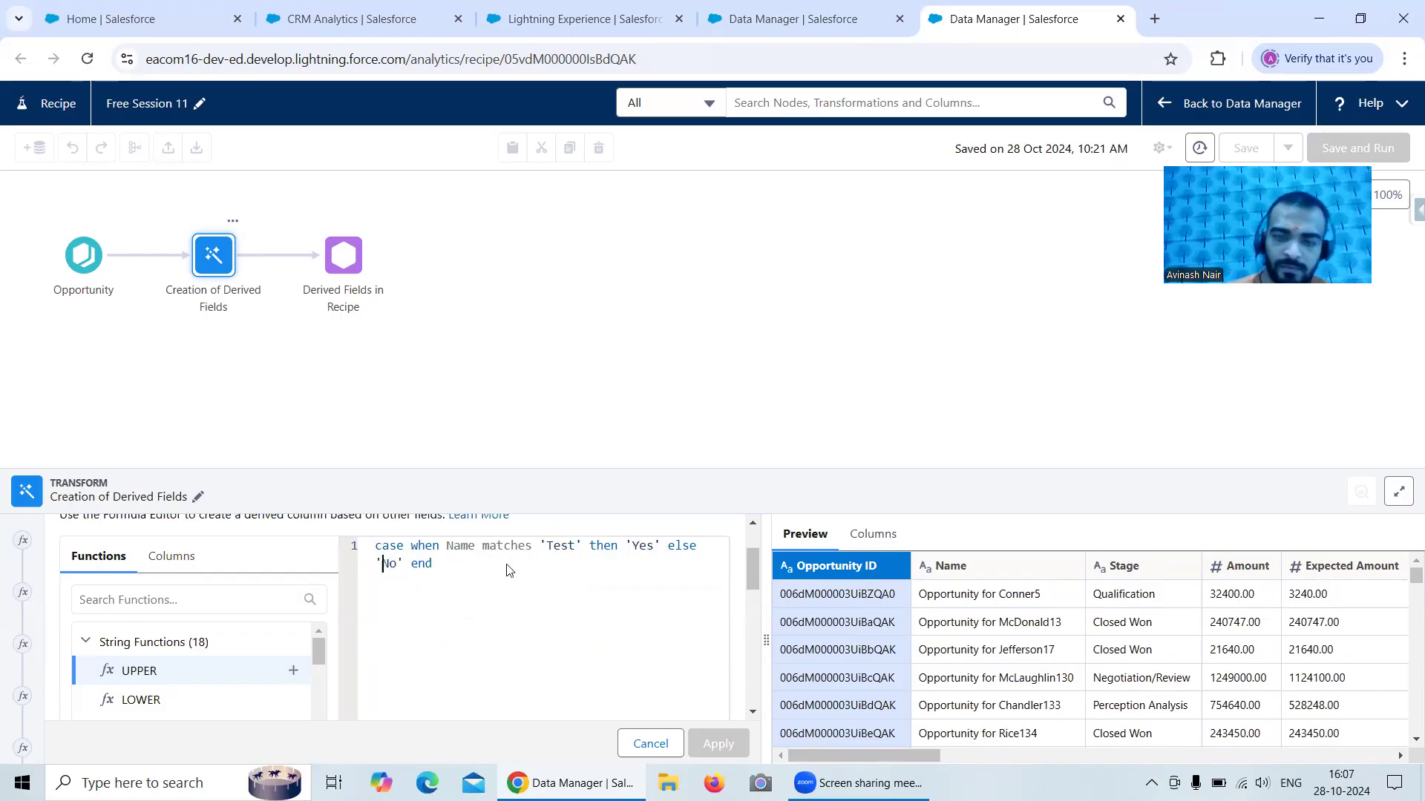
- Copy the TestRecordsExamples label from the dataflow into both the column label and the API name of the recipe formula
left_click(807, 29)
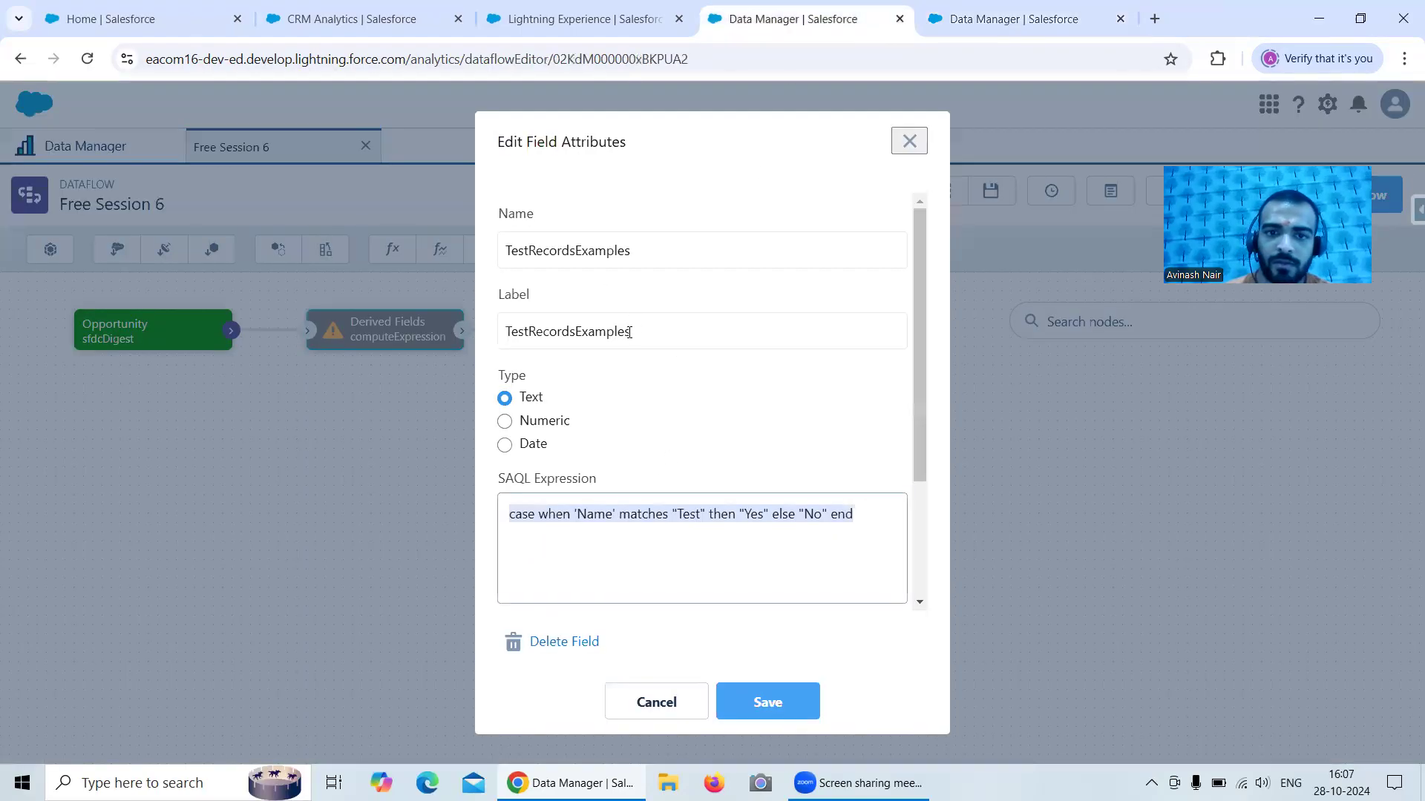
left_click_drag(629, 333, 484, 345)
key("ctrl+c")
left_click(1032, 26)
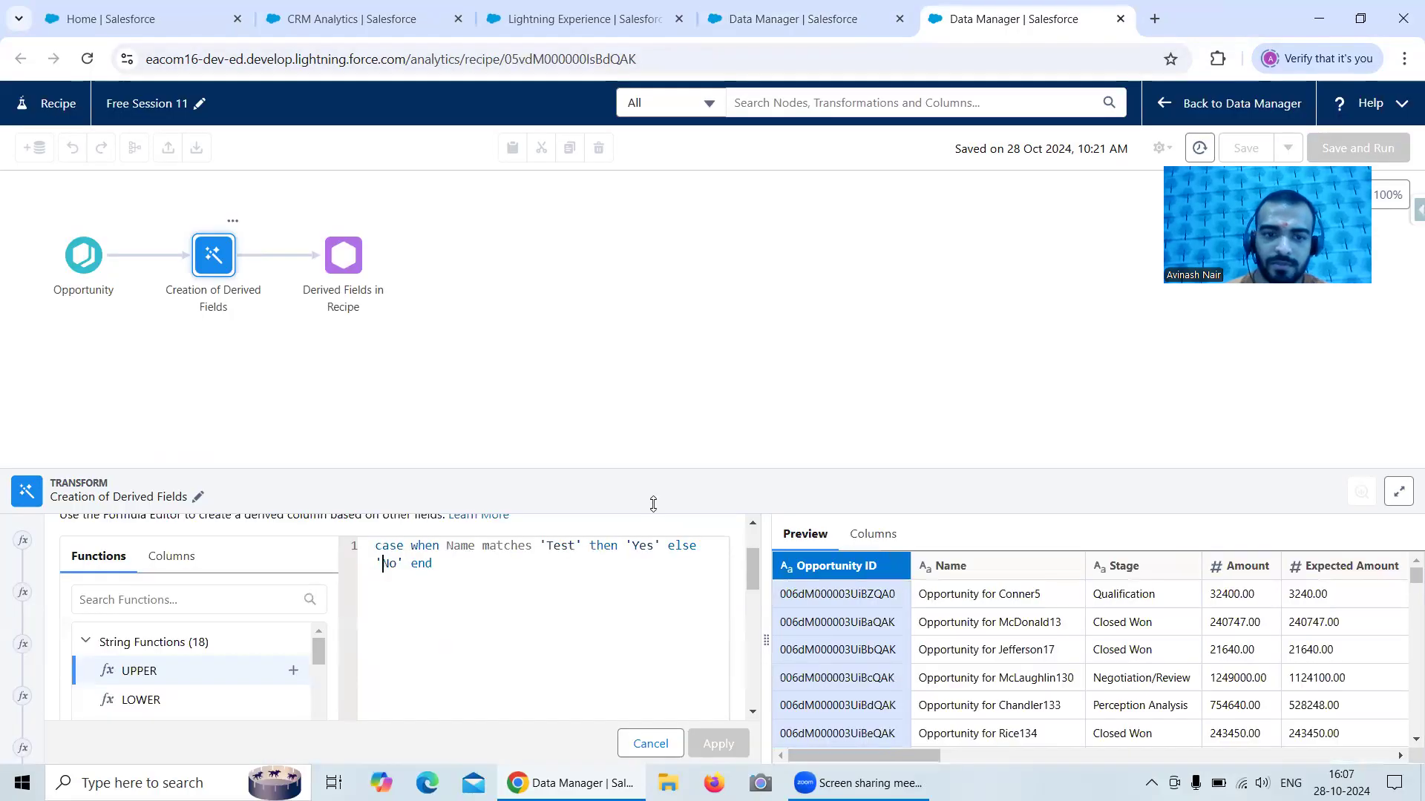
left_click_drag(751, 568, 697, 707)
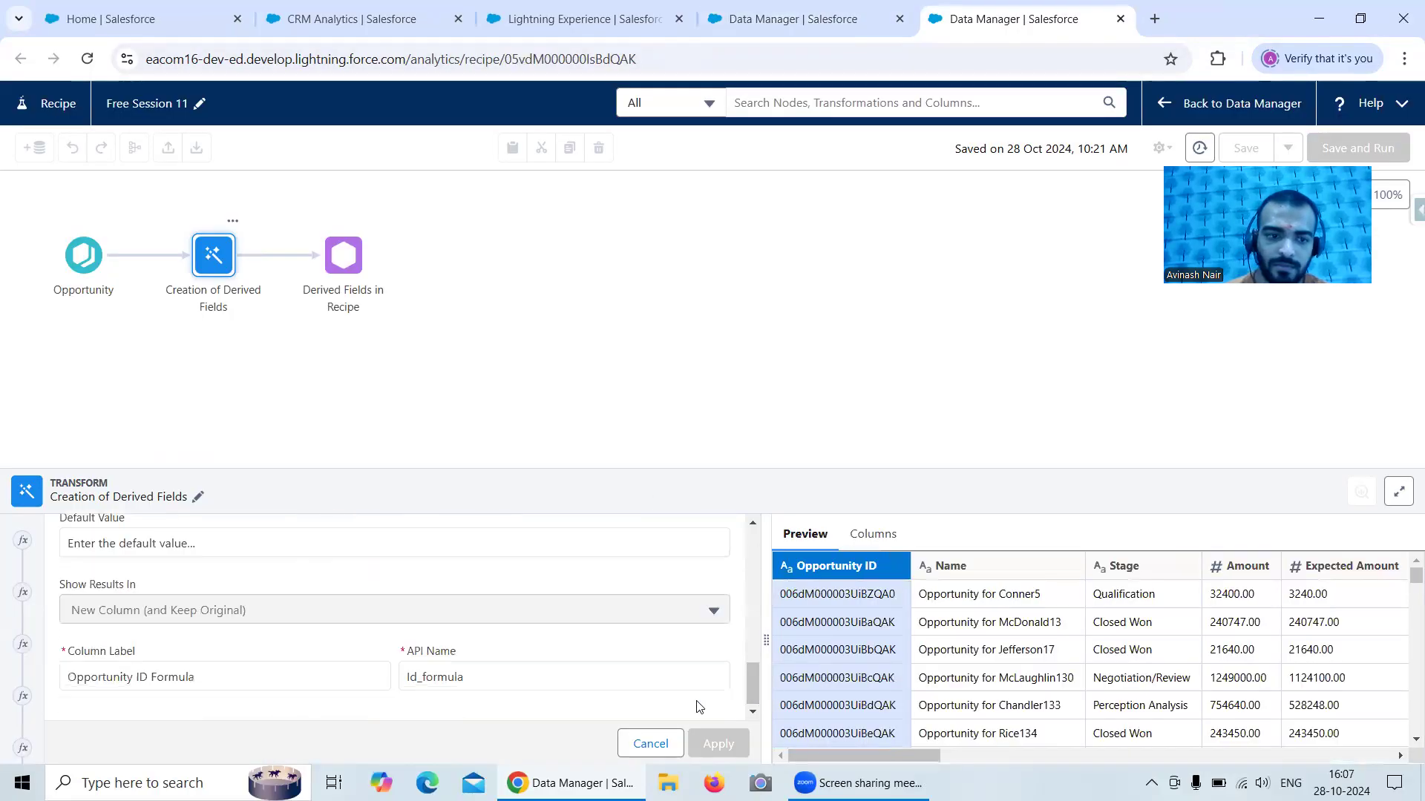
triple_click(203, 678)
key("ctrl+v")
key("Tab")
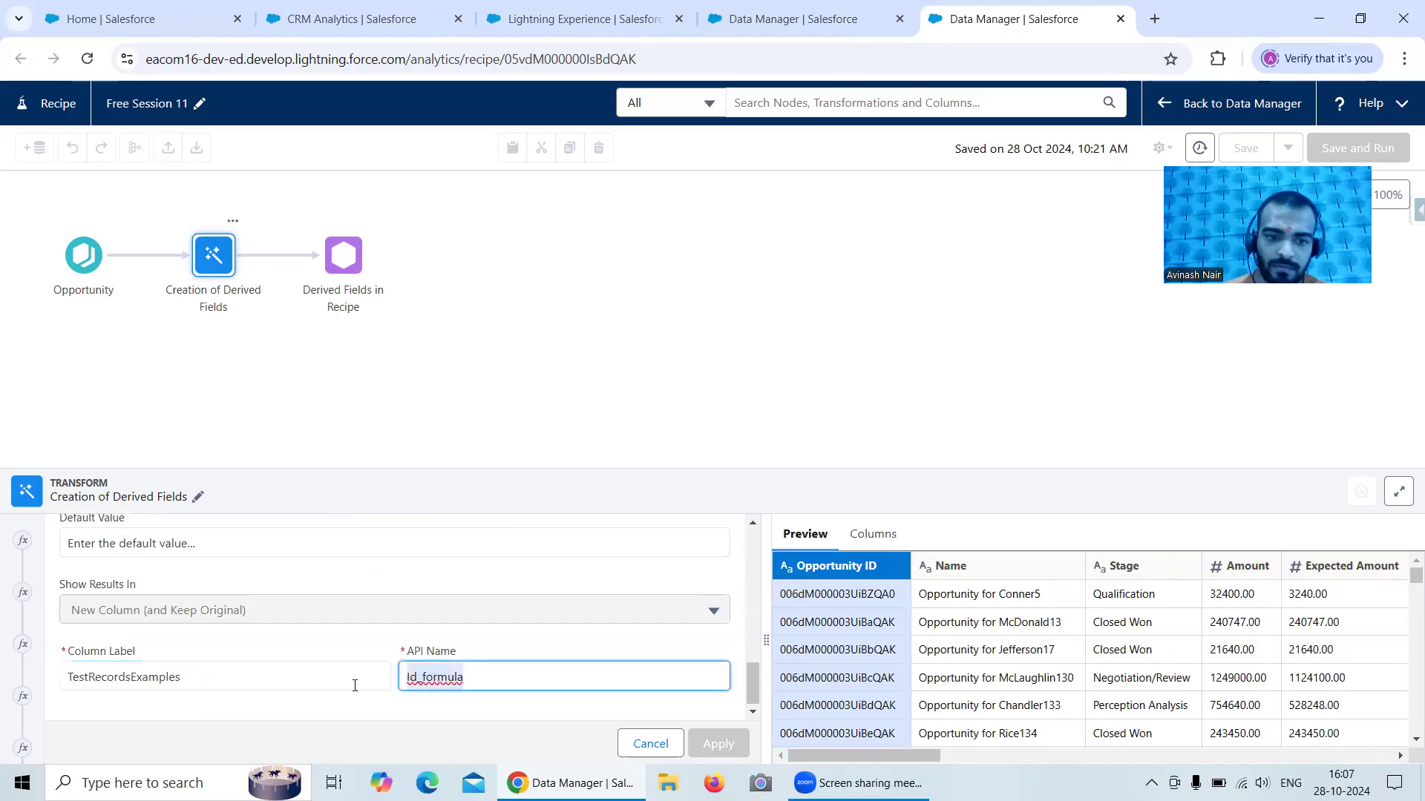
key("ctrl+v")
left_click(431, 610)
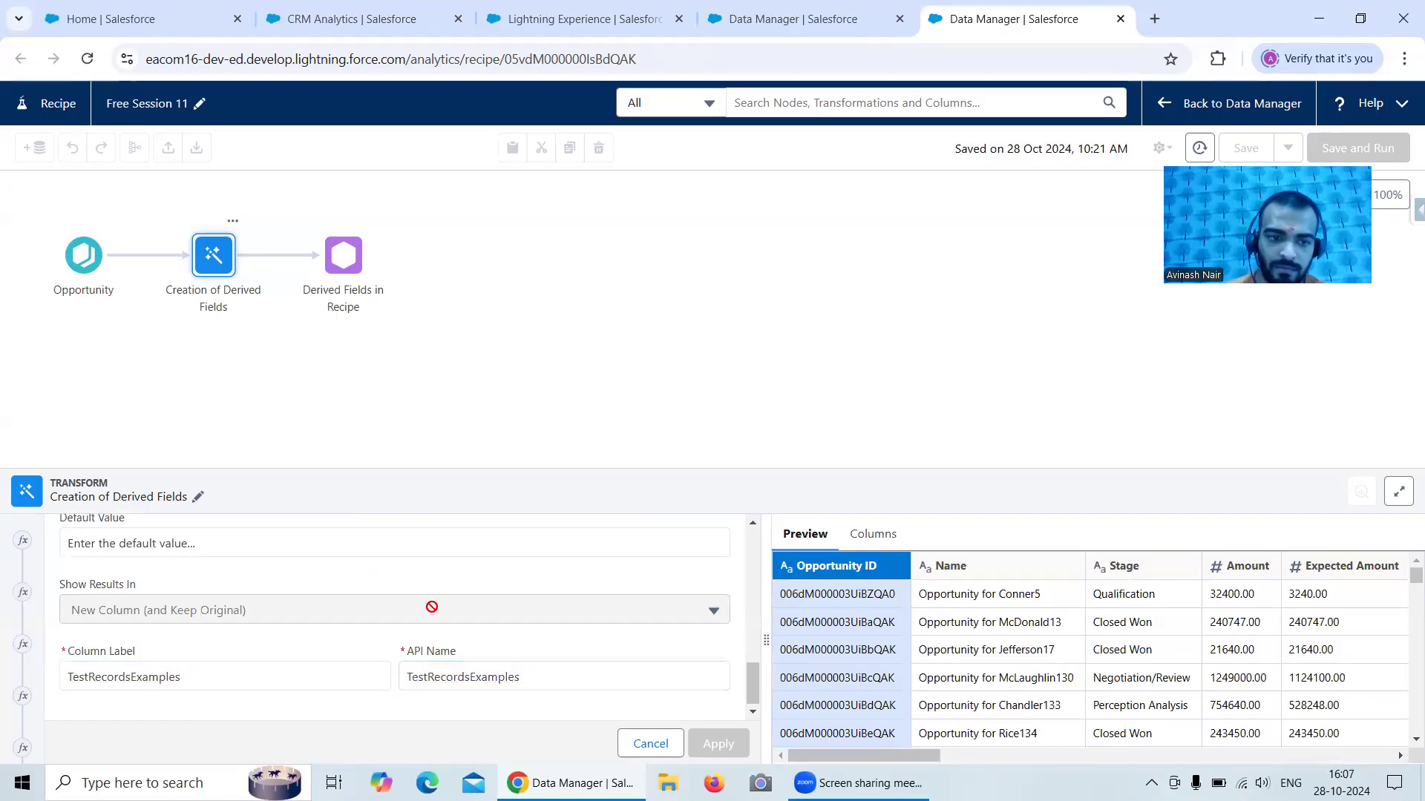
- Set the formula's output type to Text and try to apply the formula with the matches condition
scroll(447, 636, "up", 1)
scroll(286, 592, "up", 1)
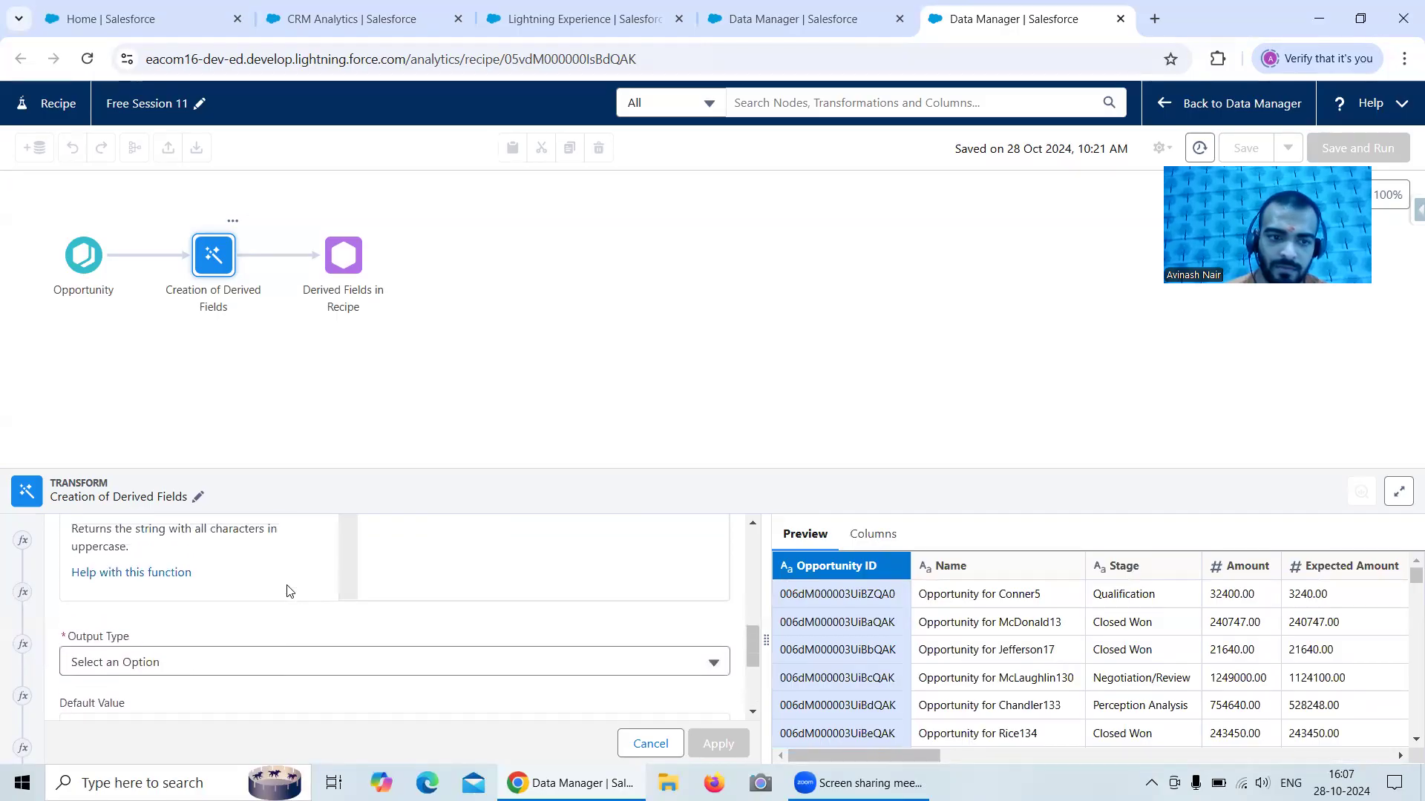
left_click(296, 661)
left_click(709, 744)
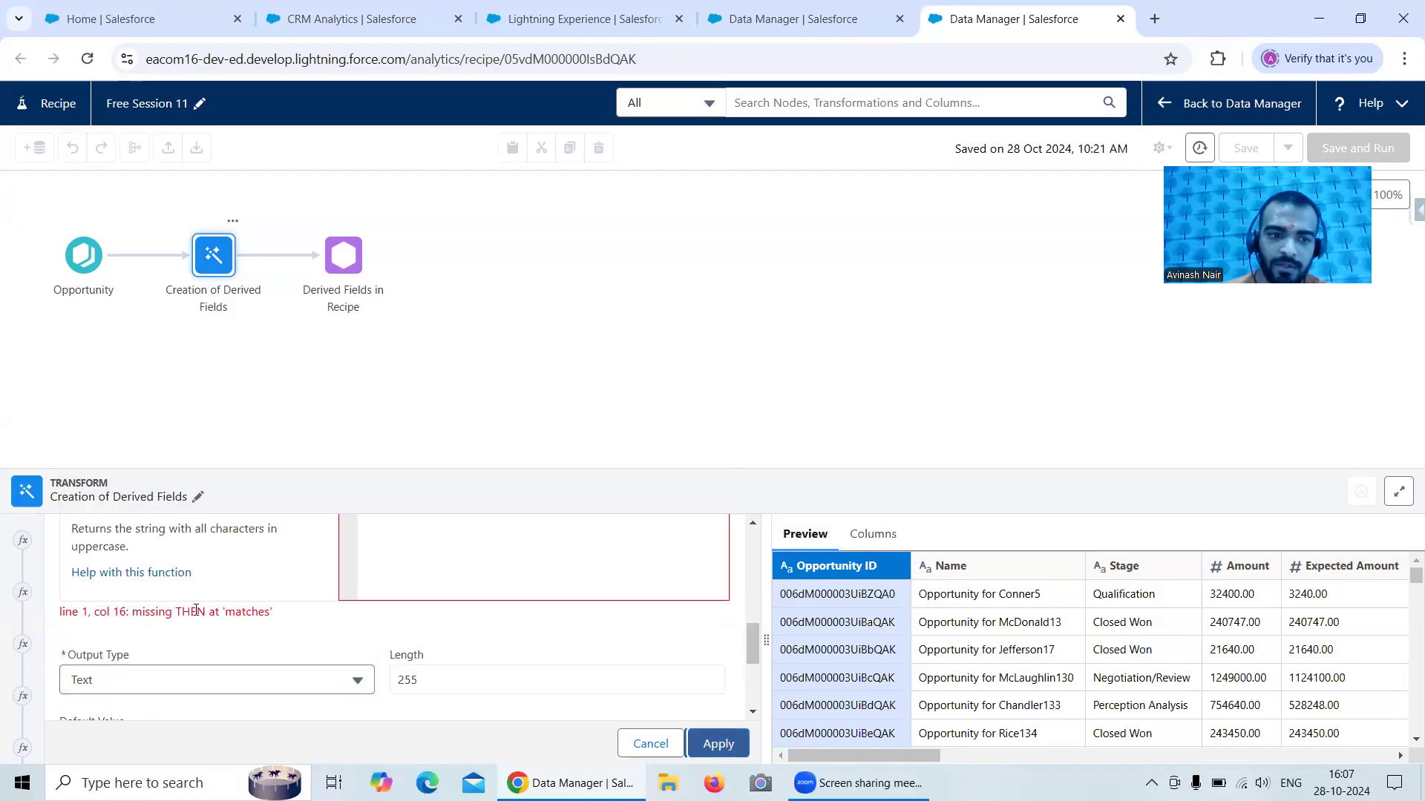
left_click_drag(206, 611, 271, 612)
- Replace the matches condition with contains(Name, 'Test') and apply the formula
left_click_drag(751, 643, 744, 554)
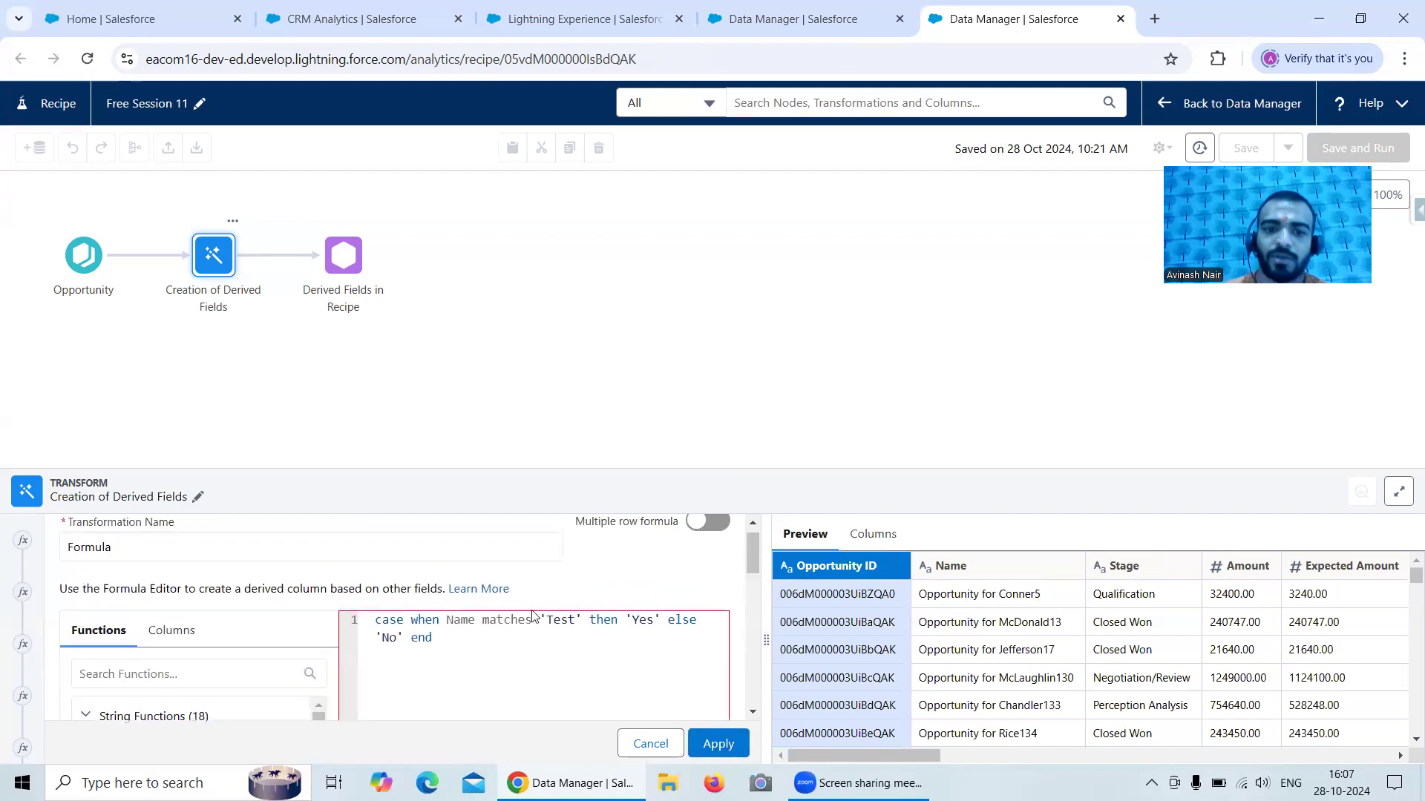
left_click_drag(540, 620, 446, 621)
key("BackSpace")
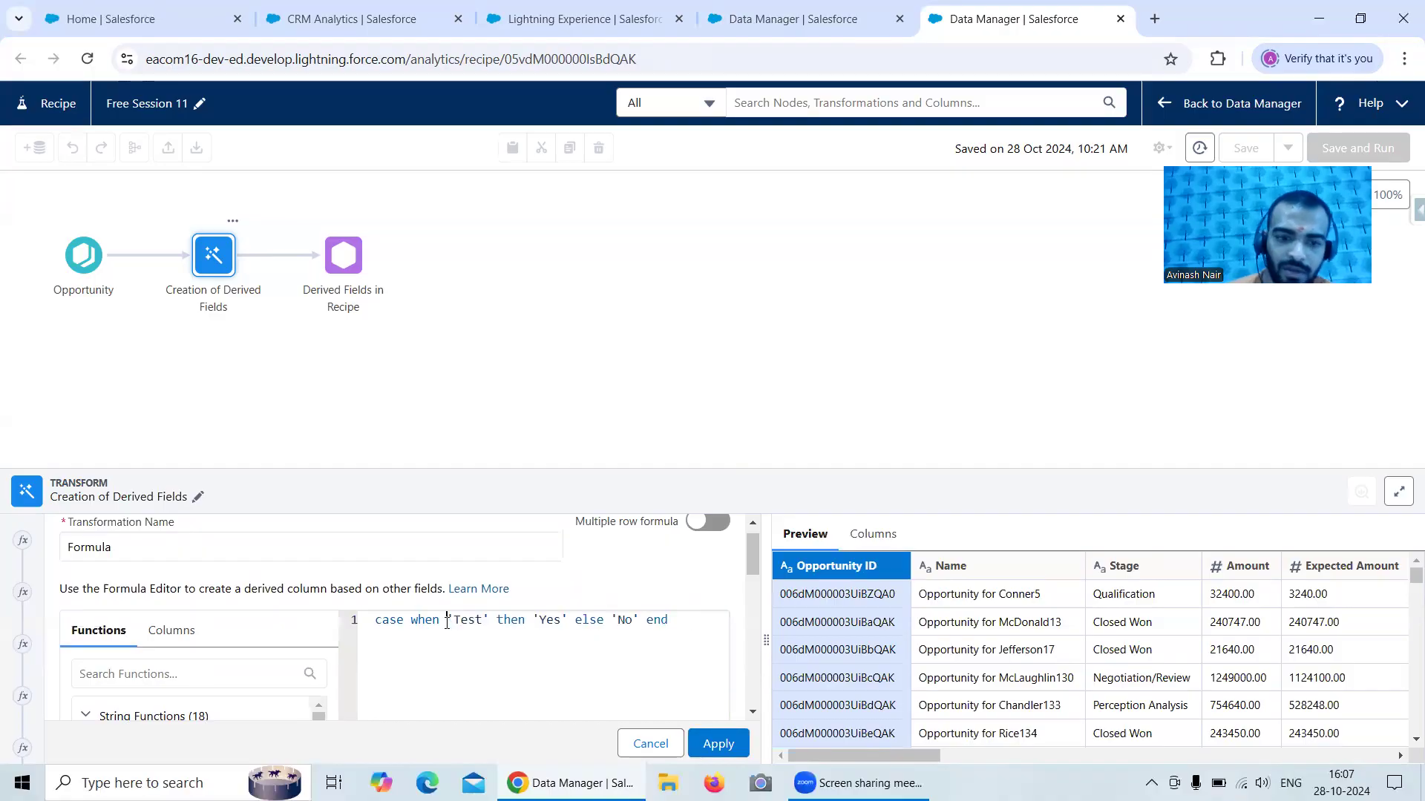
type("con")
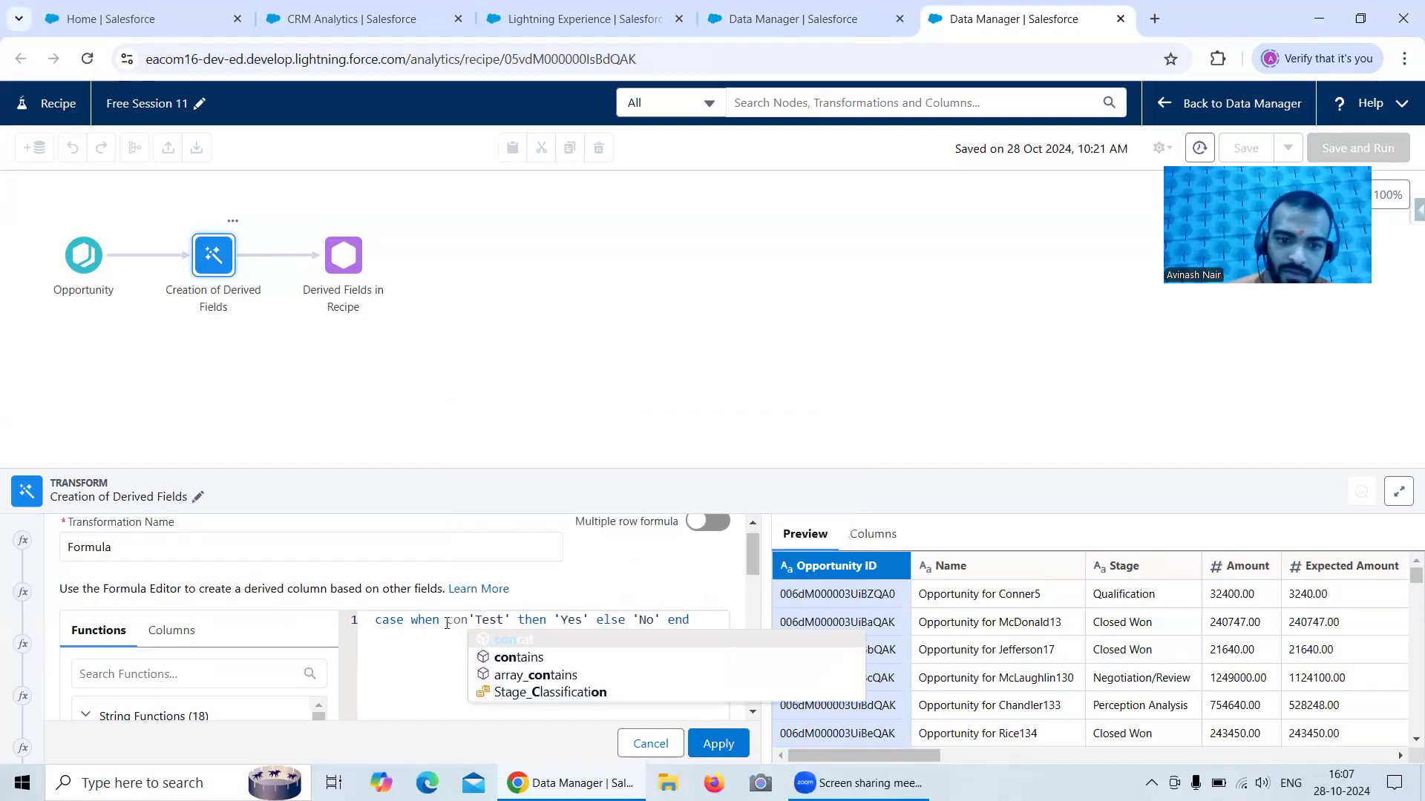
left_click(527, 656)
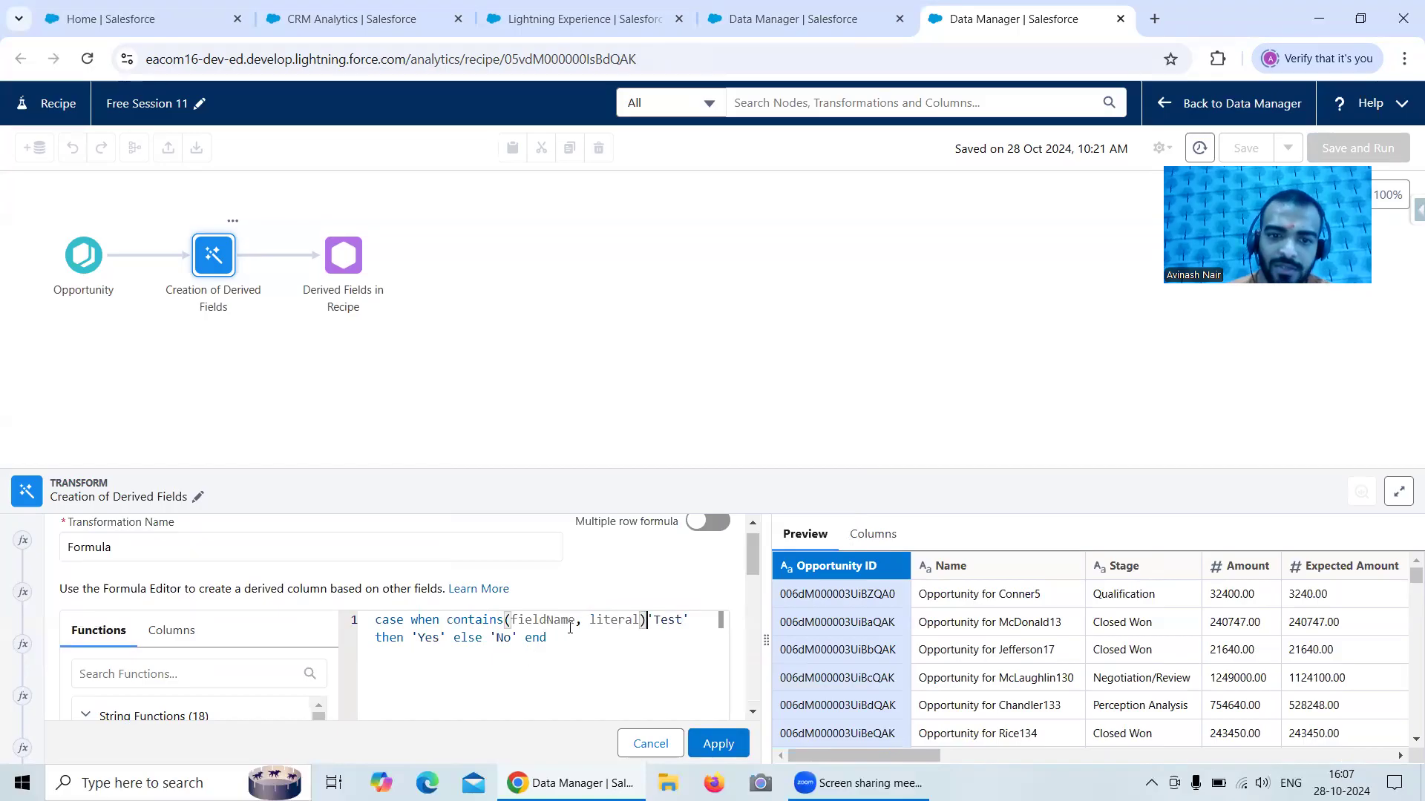
left_click_drag(690, 618, 510, 619)
double_click(677, 636)
key("BackSpace")
type("'Test'")
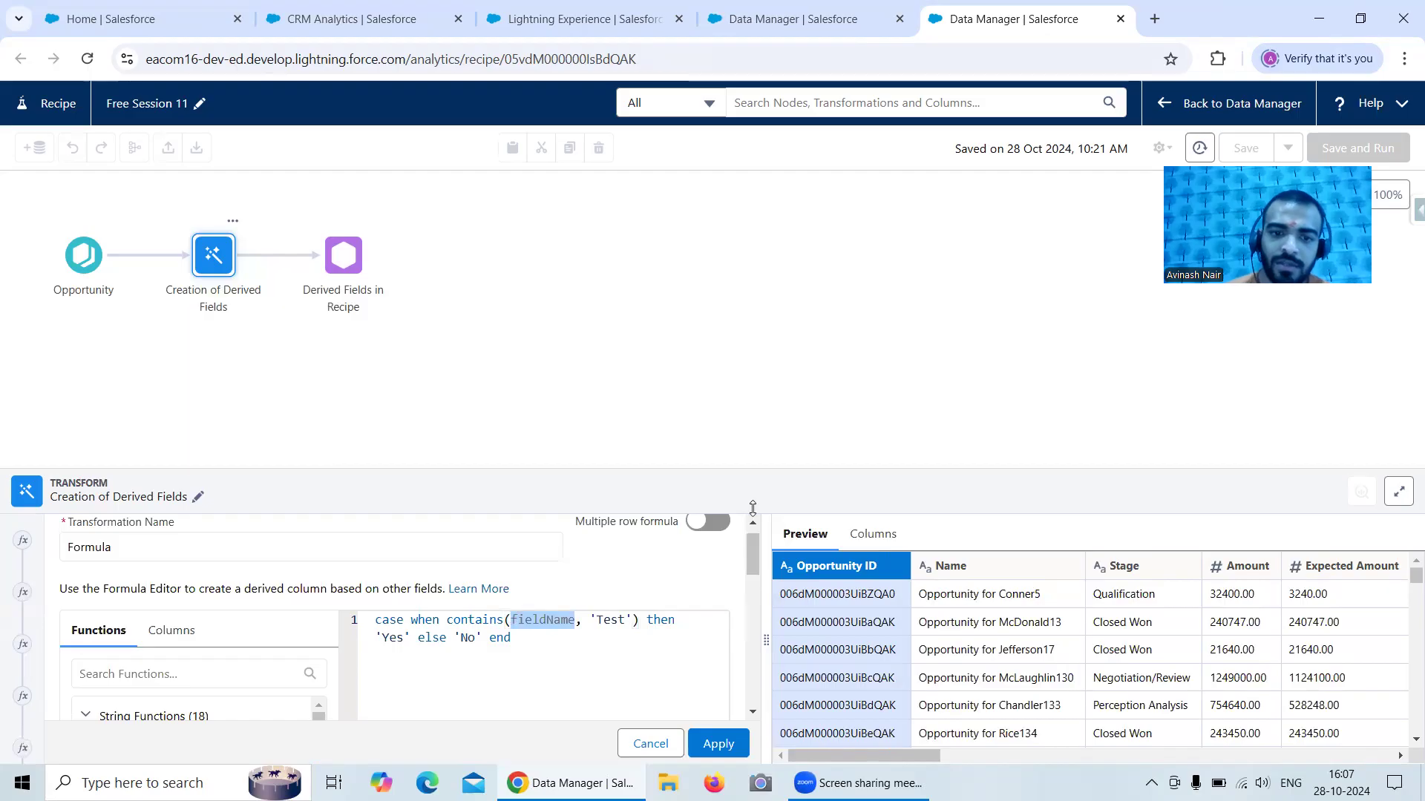
type("Name")
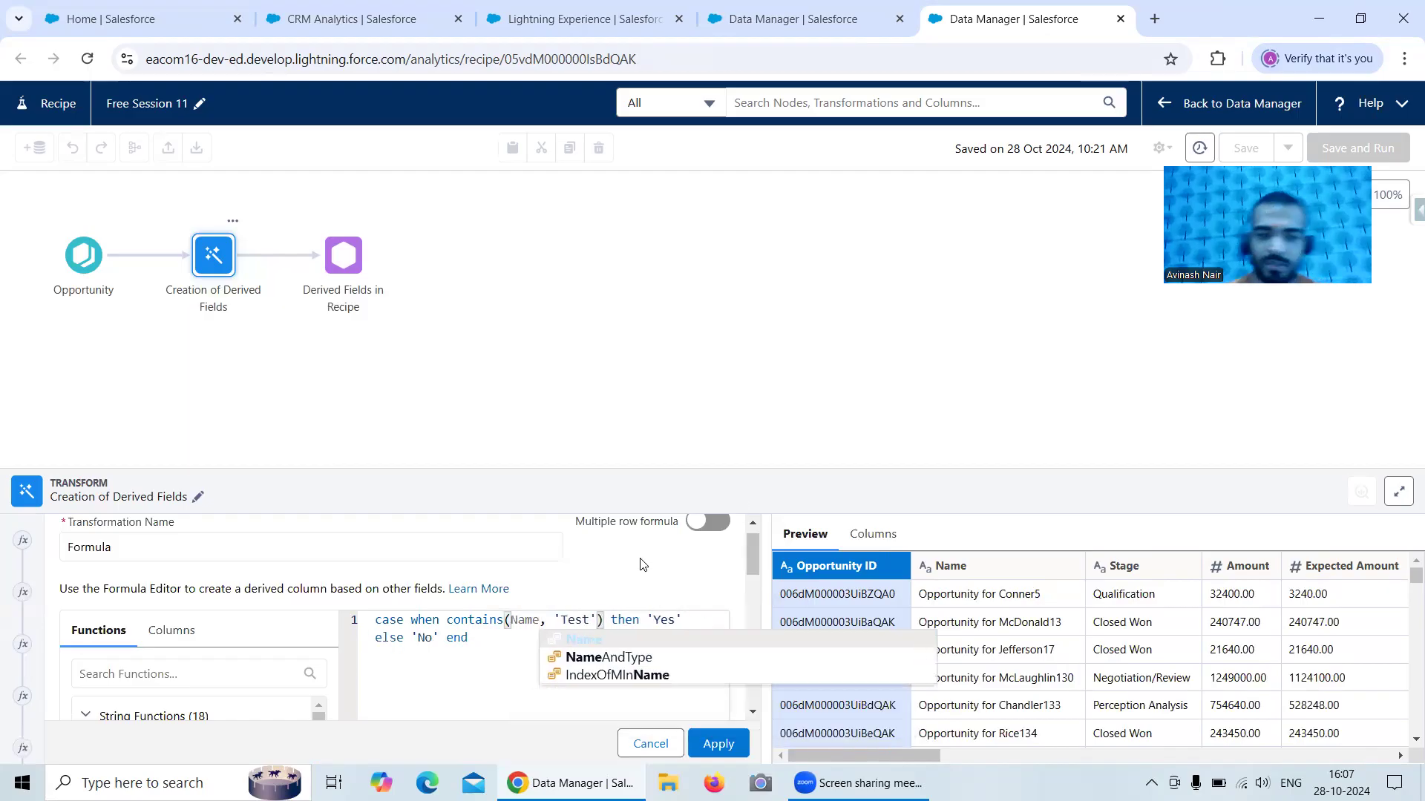
left_click(726, 746)
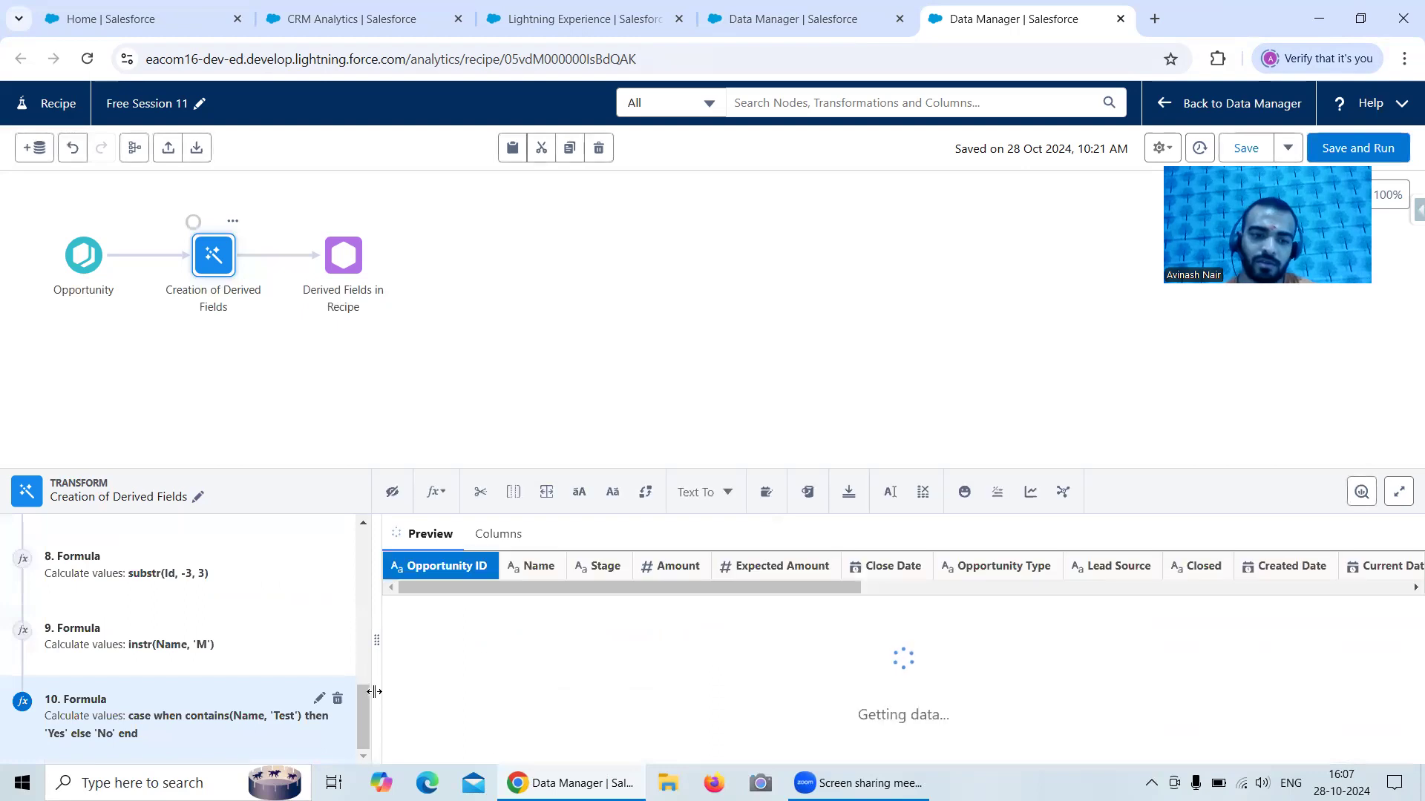
- Examine the TestRecordsExamples values in the preview, including the rows of the Test opportunities
left_click_drag(719, 755, 1402, 760)
scroll(1342, 636, "down", 5)
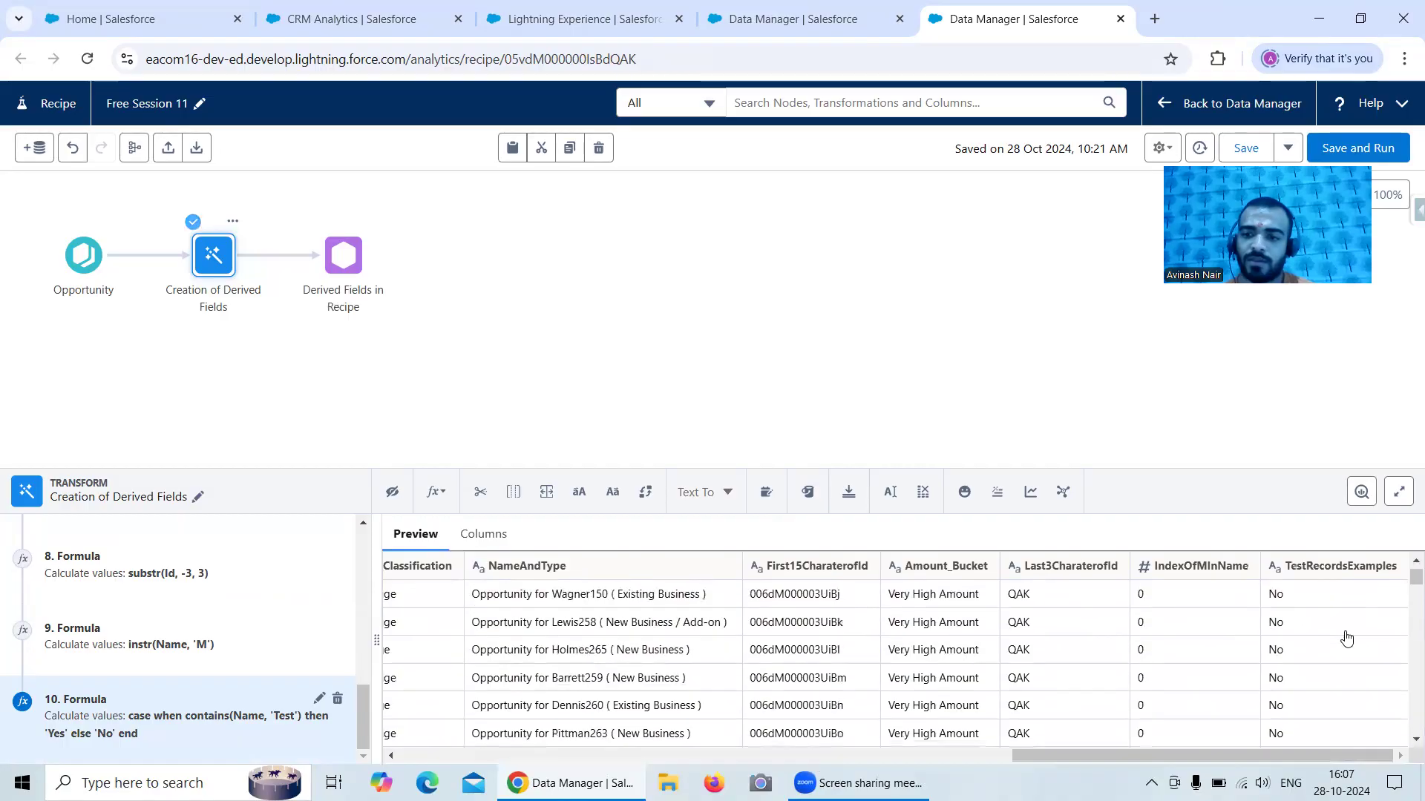
scroll(1373, 660, "down", 10)
left_click_drag(1415, 580, 1415, 731)
left_click_drag(1337, 755, 954, 722)
left_click_drag(723, 754, 1402, 589)
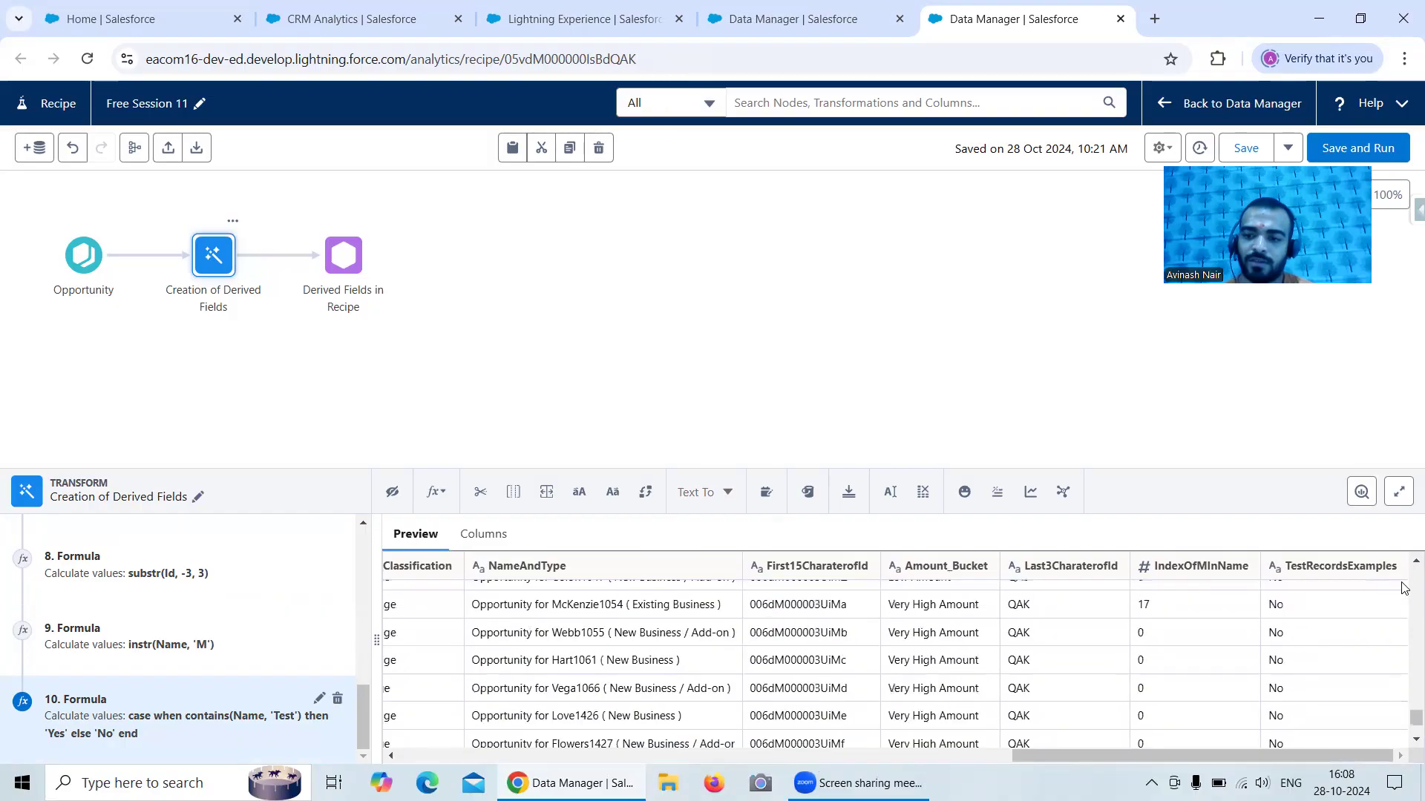
left_click(1408, 566)
left_click(1409, 565)
left_click(1409, 566)
left_click(1409, 565)
left_click(1408, 566)
left_click(1408, 566)
left_click(1408, 565)
left_click_drag(1403, 718, 1404, 752)
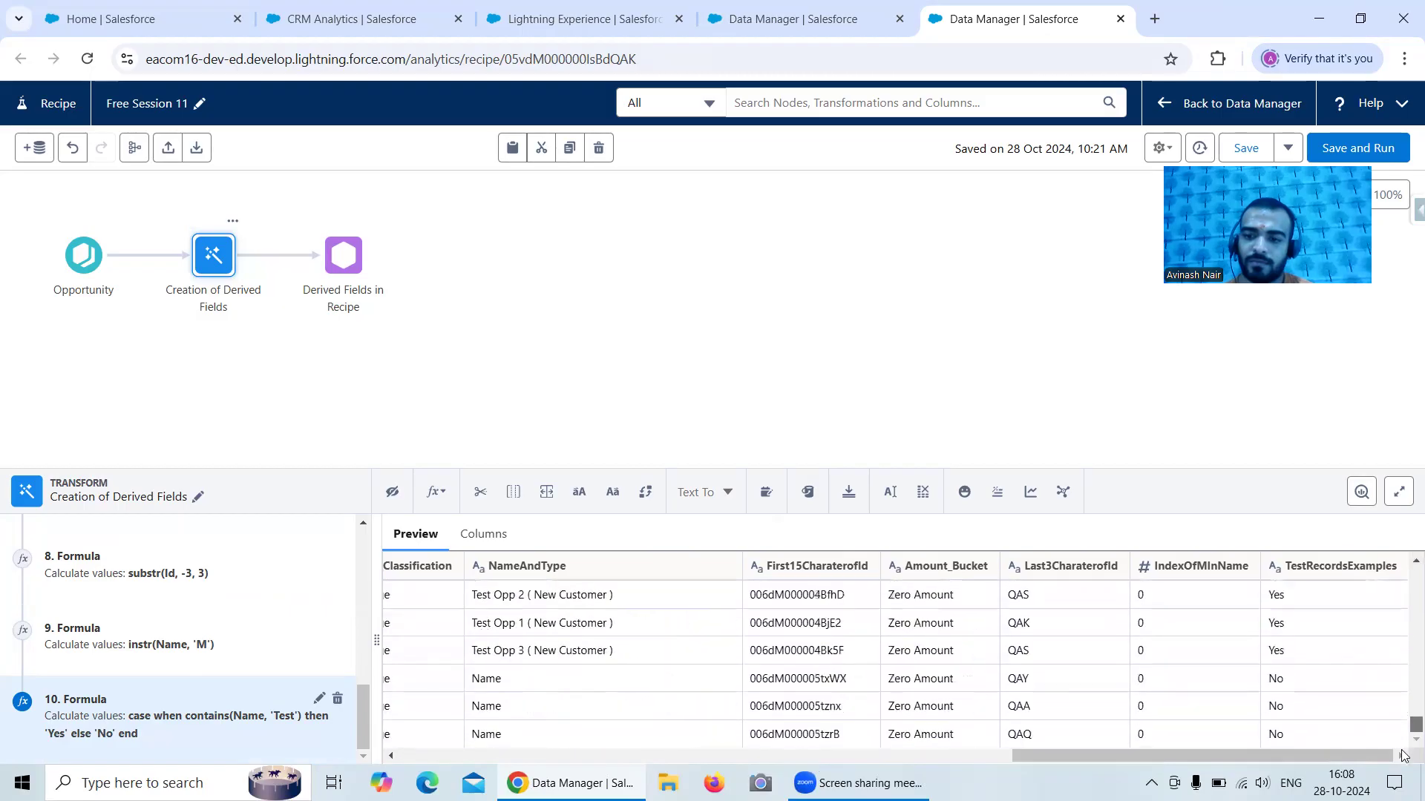
left_click_drag(1307, 665, 479, 601)
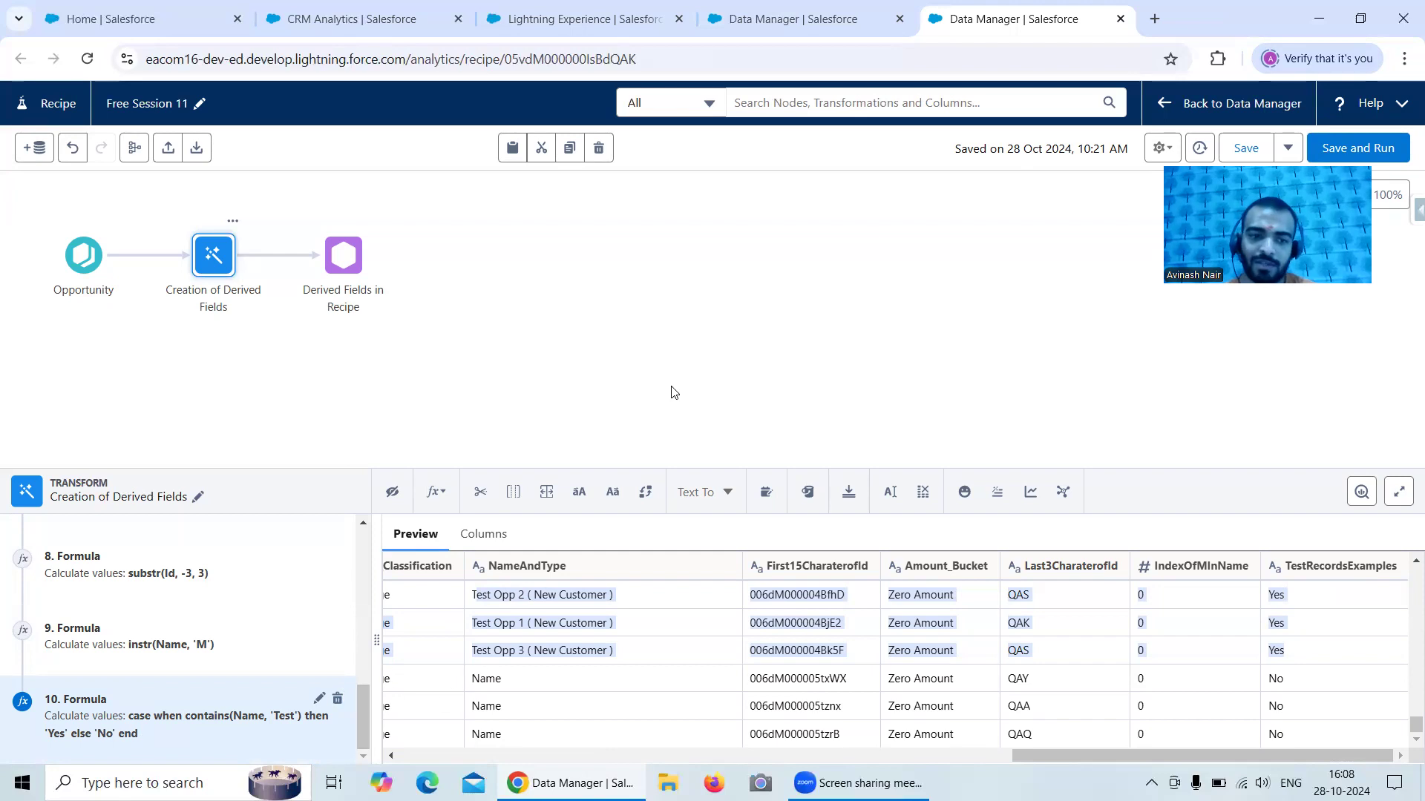
- Leave the TestRecordsExamples field in the Free Session 6 dataflow without saving and open the ExpectedRevenueClassification field
left_click(857, 34)
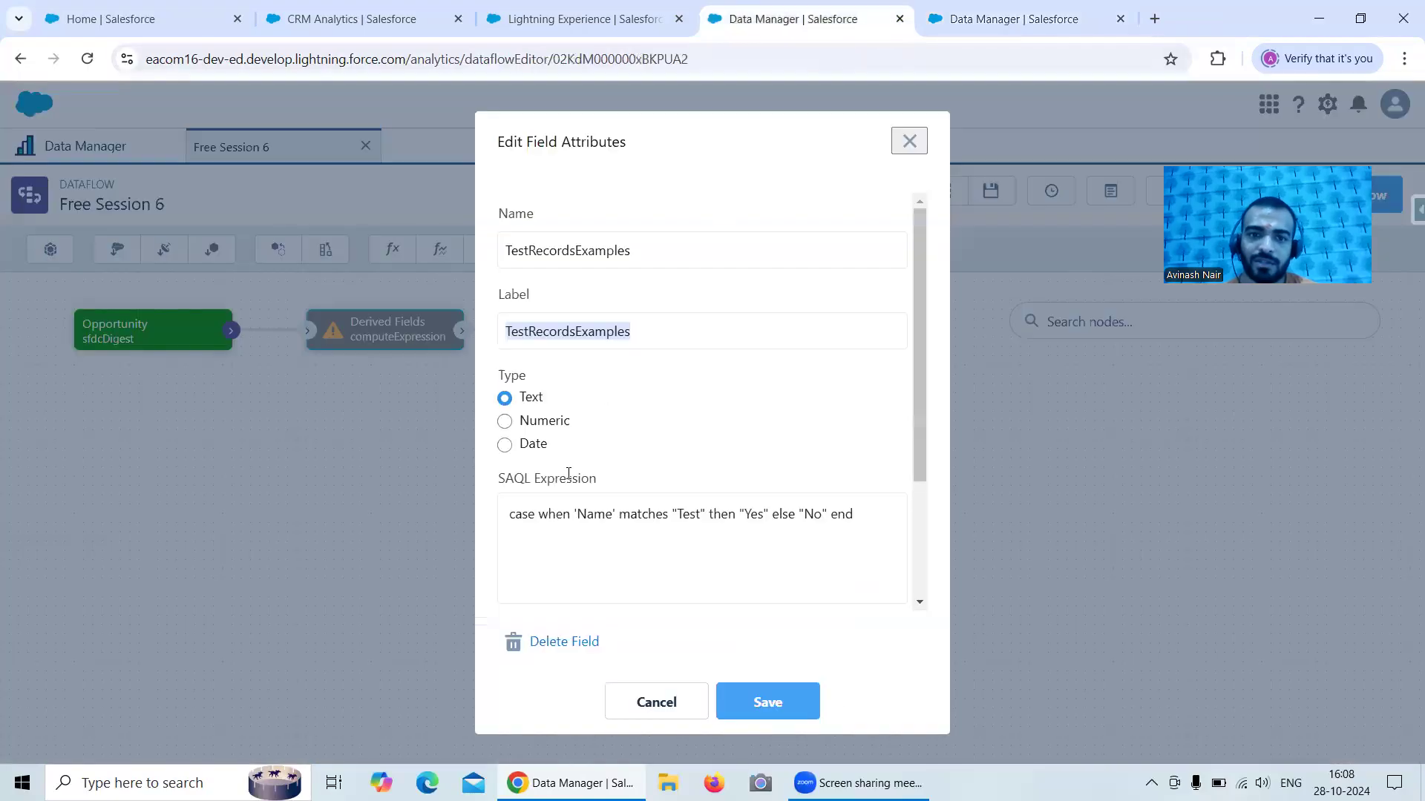
left_click(653, 693)
scroll(694, 493, "down", 4)
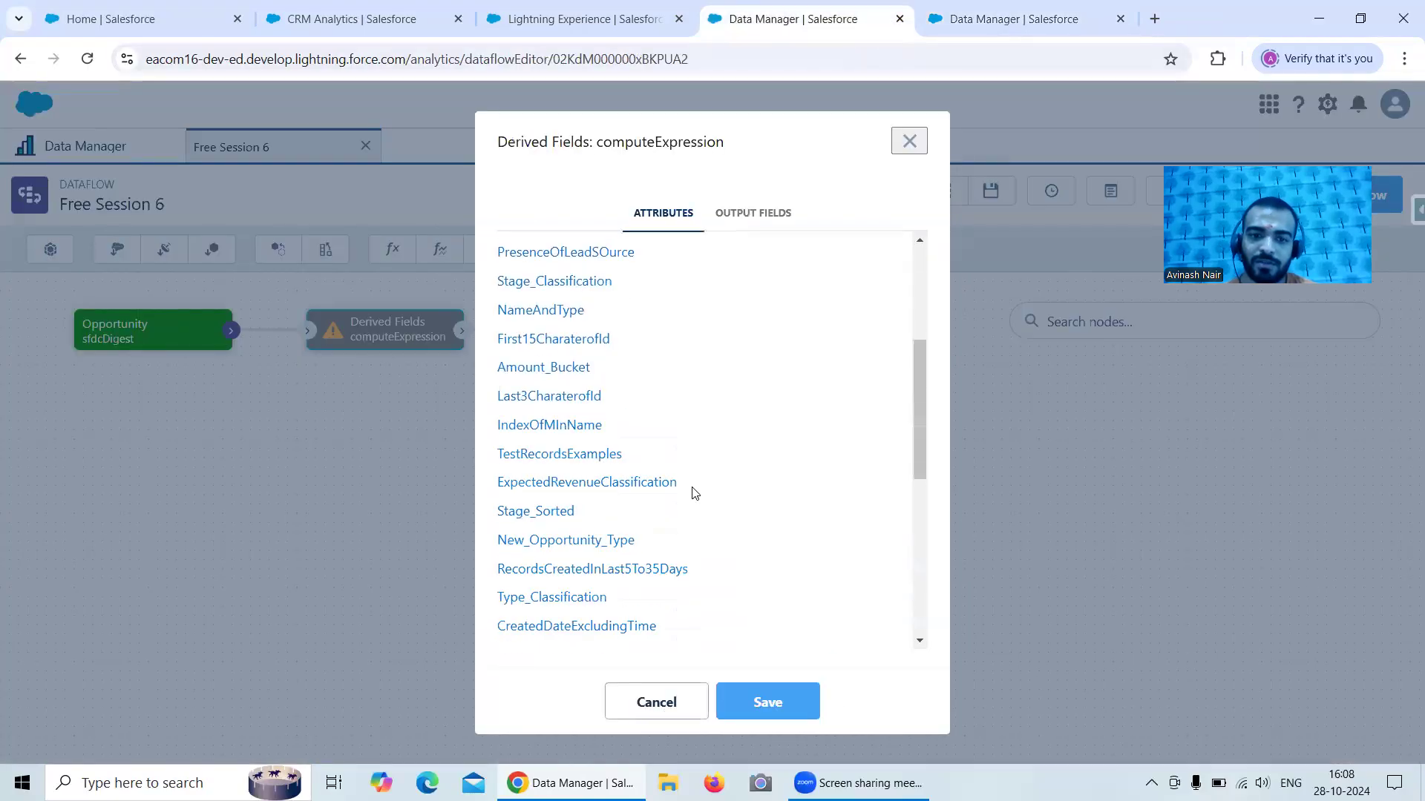
left_click(628, 484)
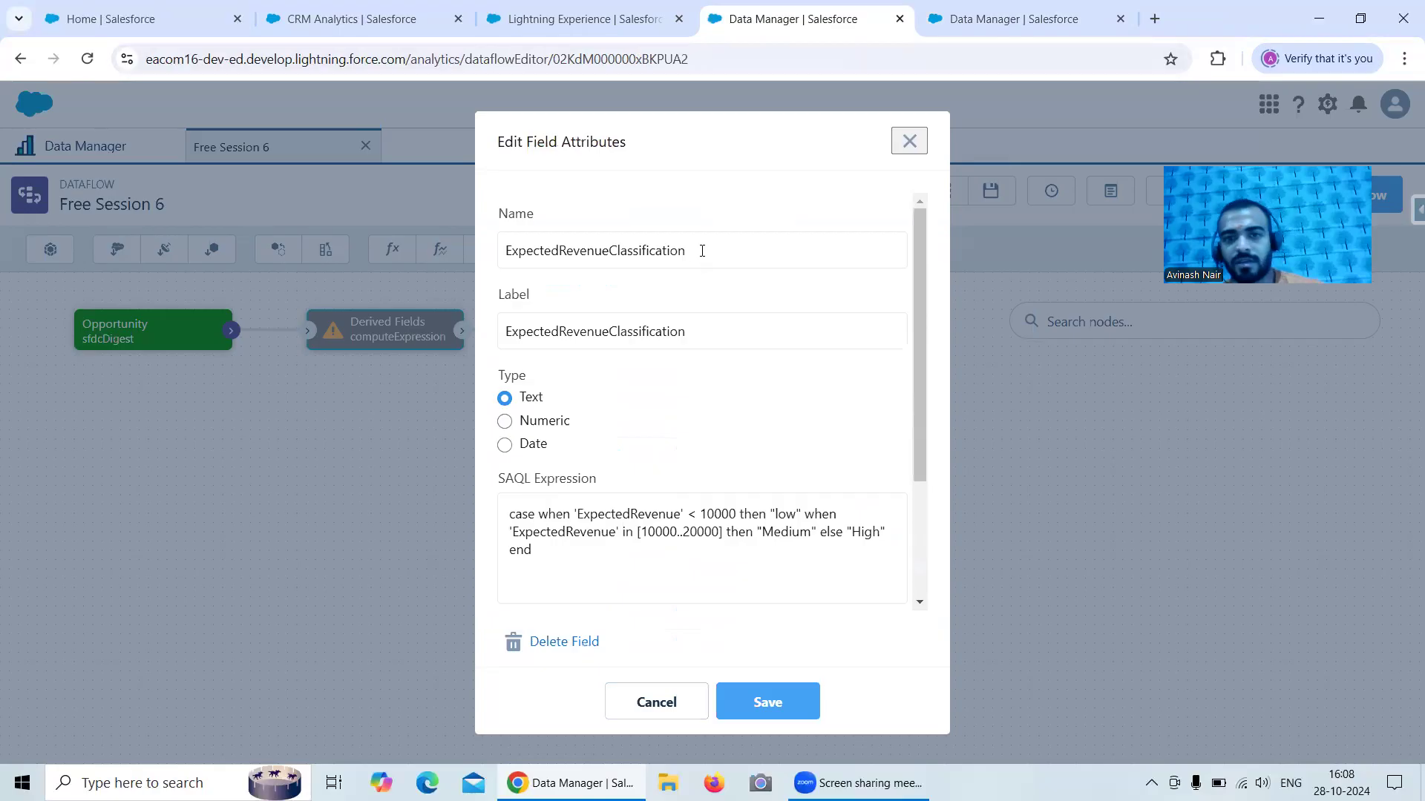
- Copy the ExpectedRevenueClassification SAQL expression from the dataflow and paste it into a new custom formula in the Free Session 11 recipe
left_click(644, 547)
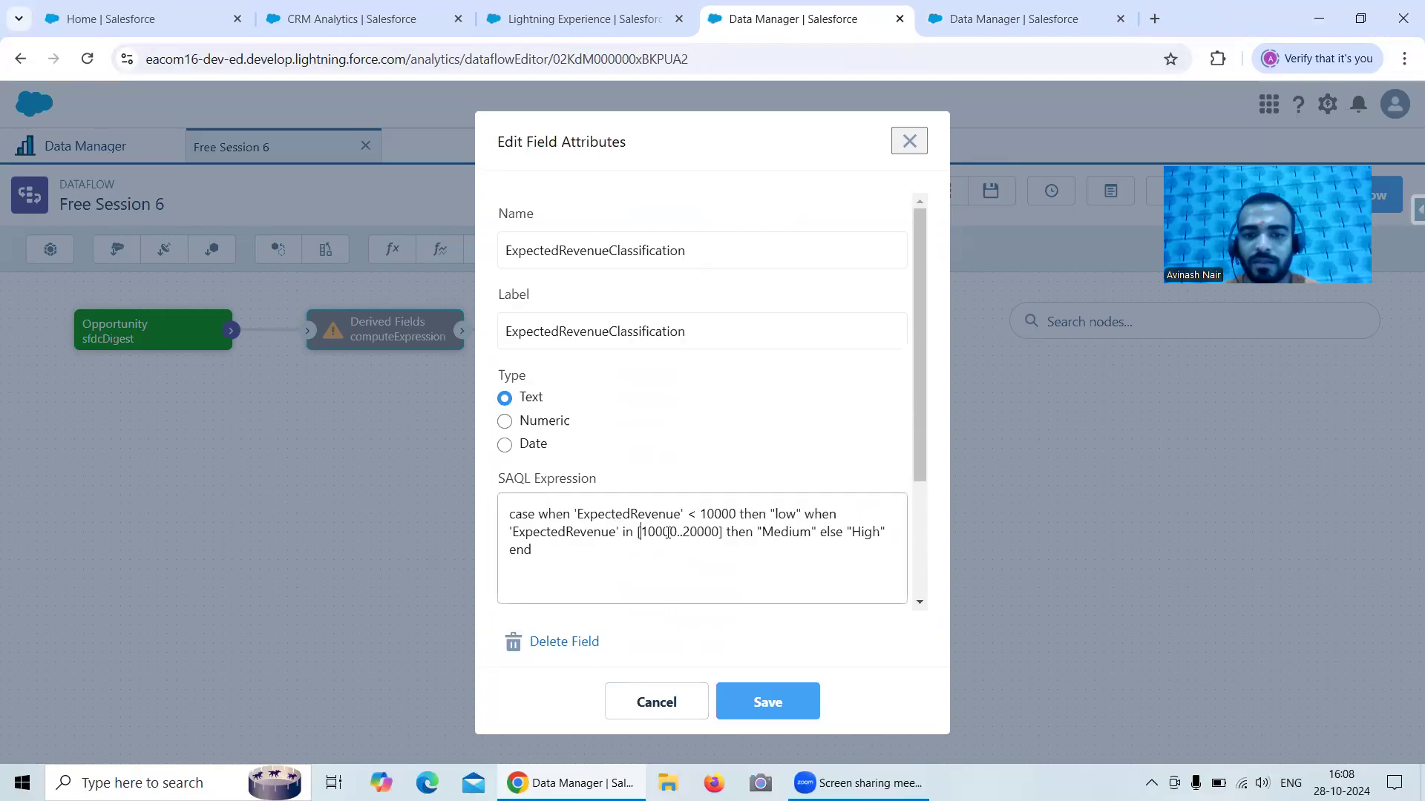
left_click_drag(645, 547, 497, 522)
key("ctrl+c")
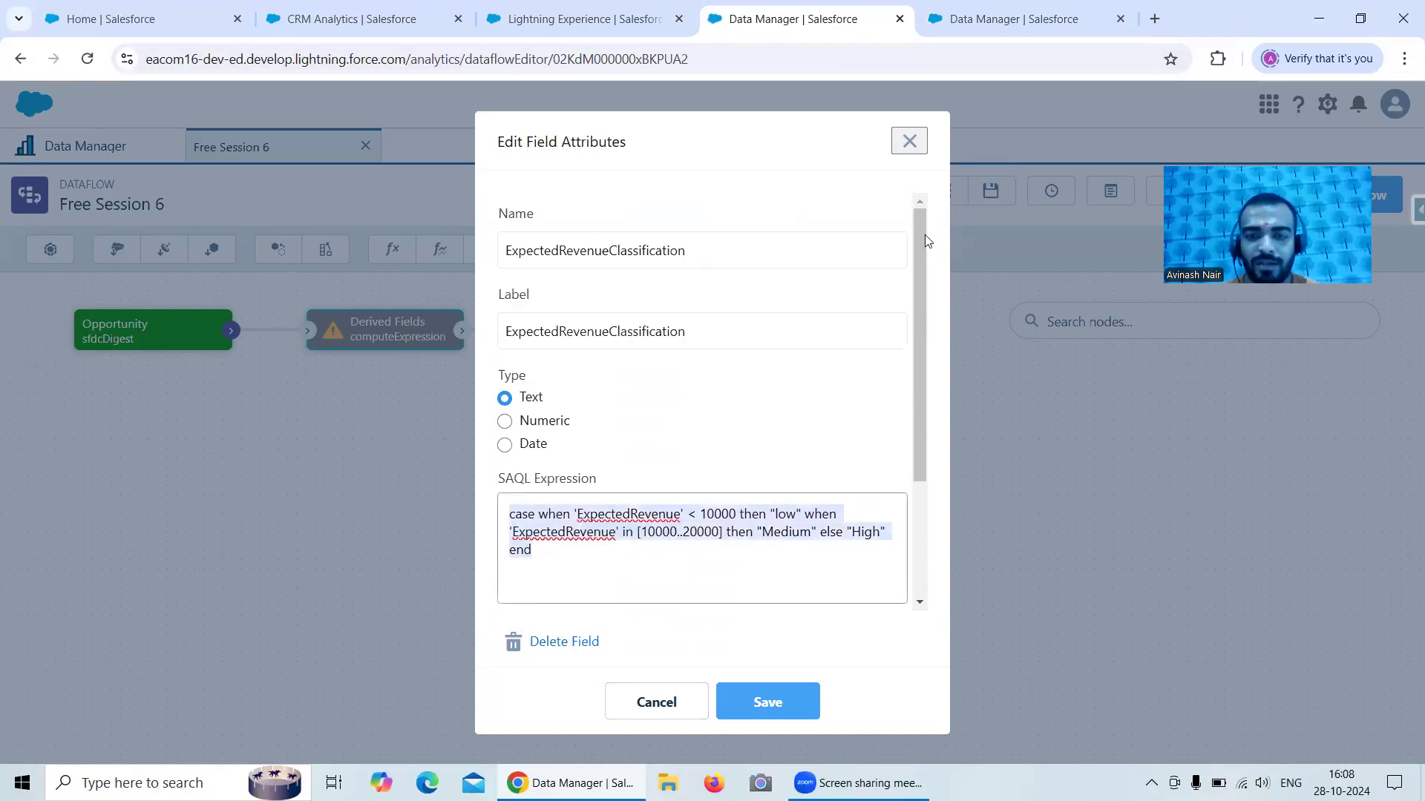
left_click(1013, 19)
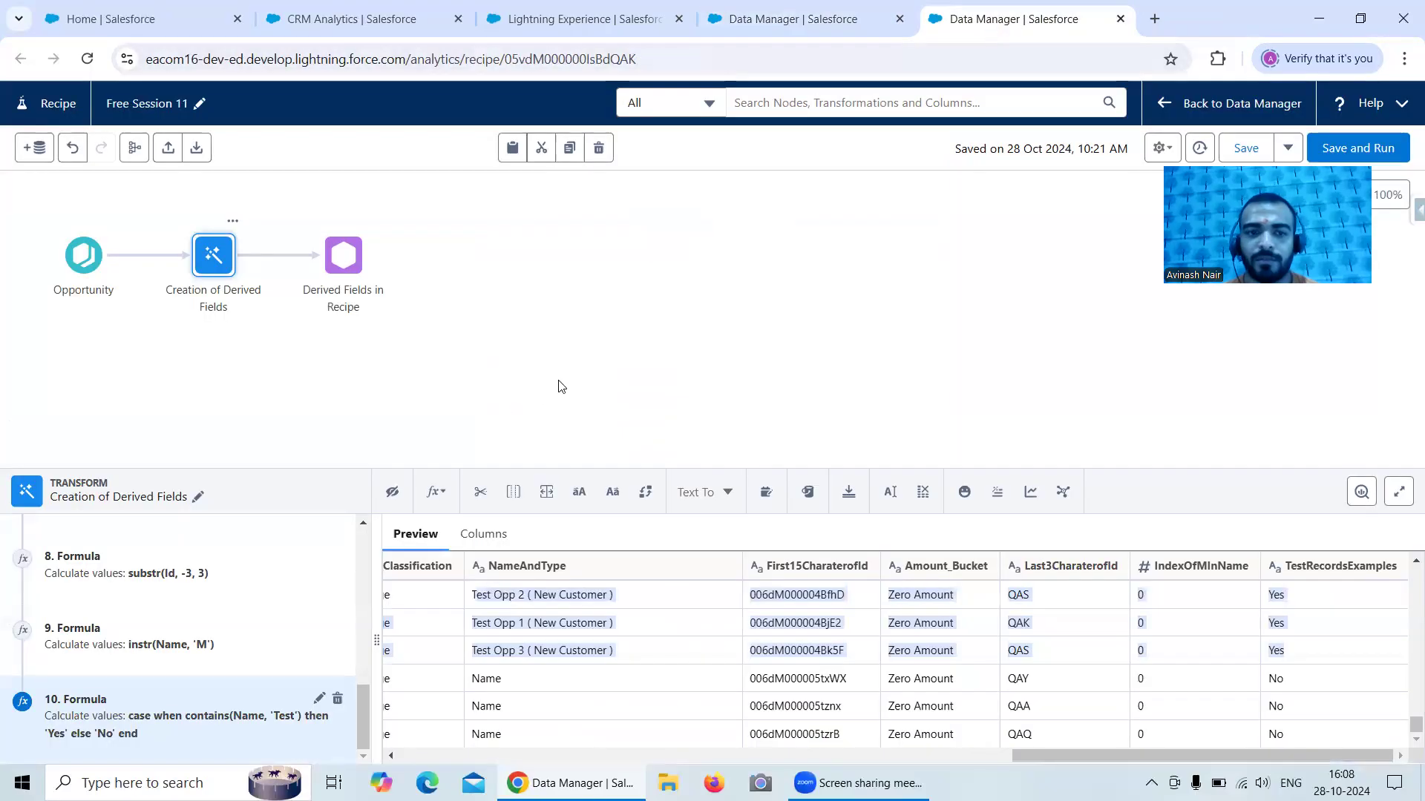
left_click(438, 493)
left_click(475, 601)
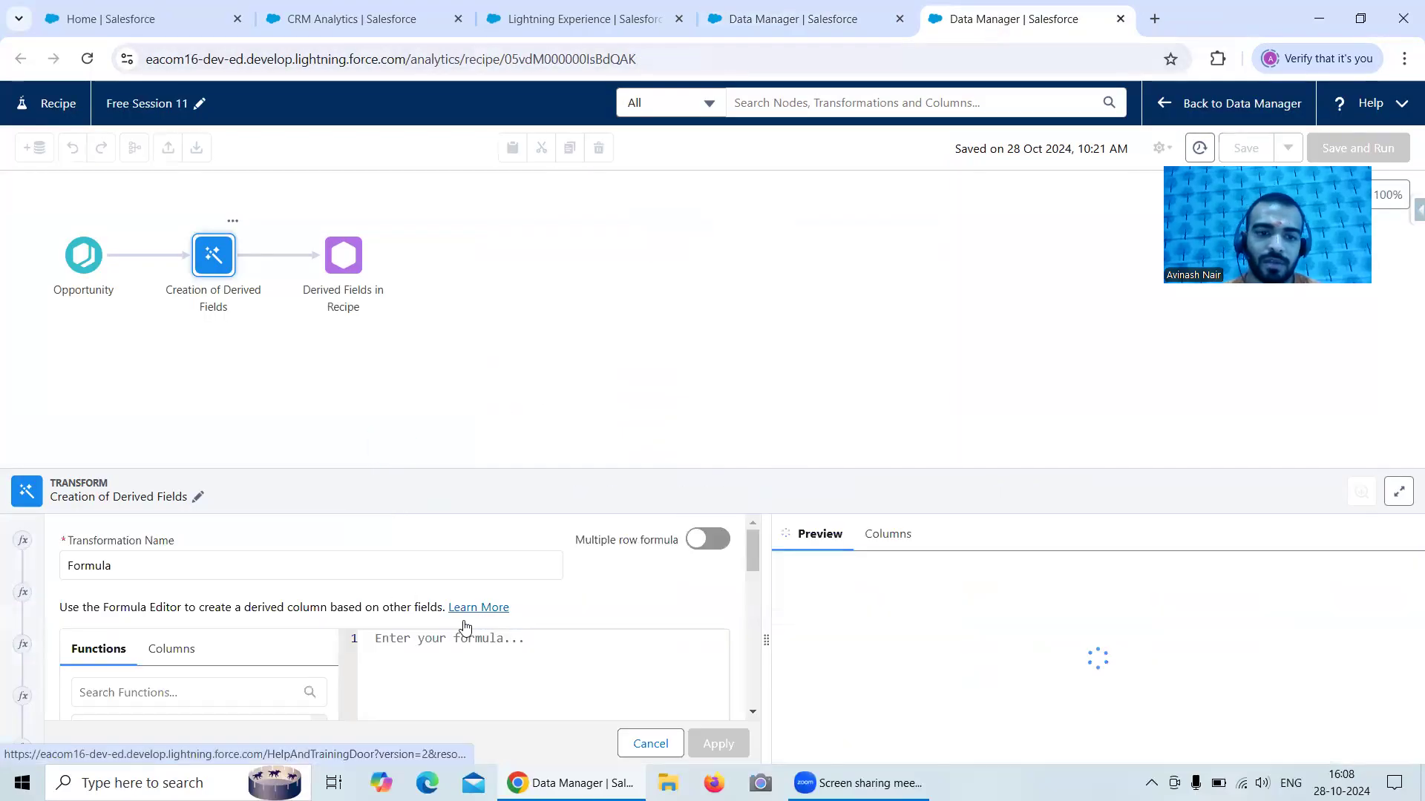
left_click(465, 636)
key("ctrl+v")
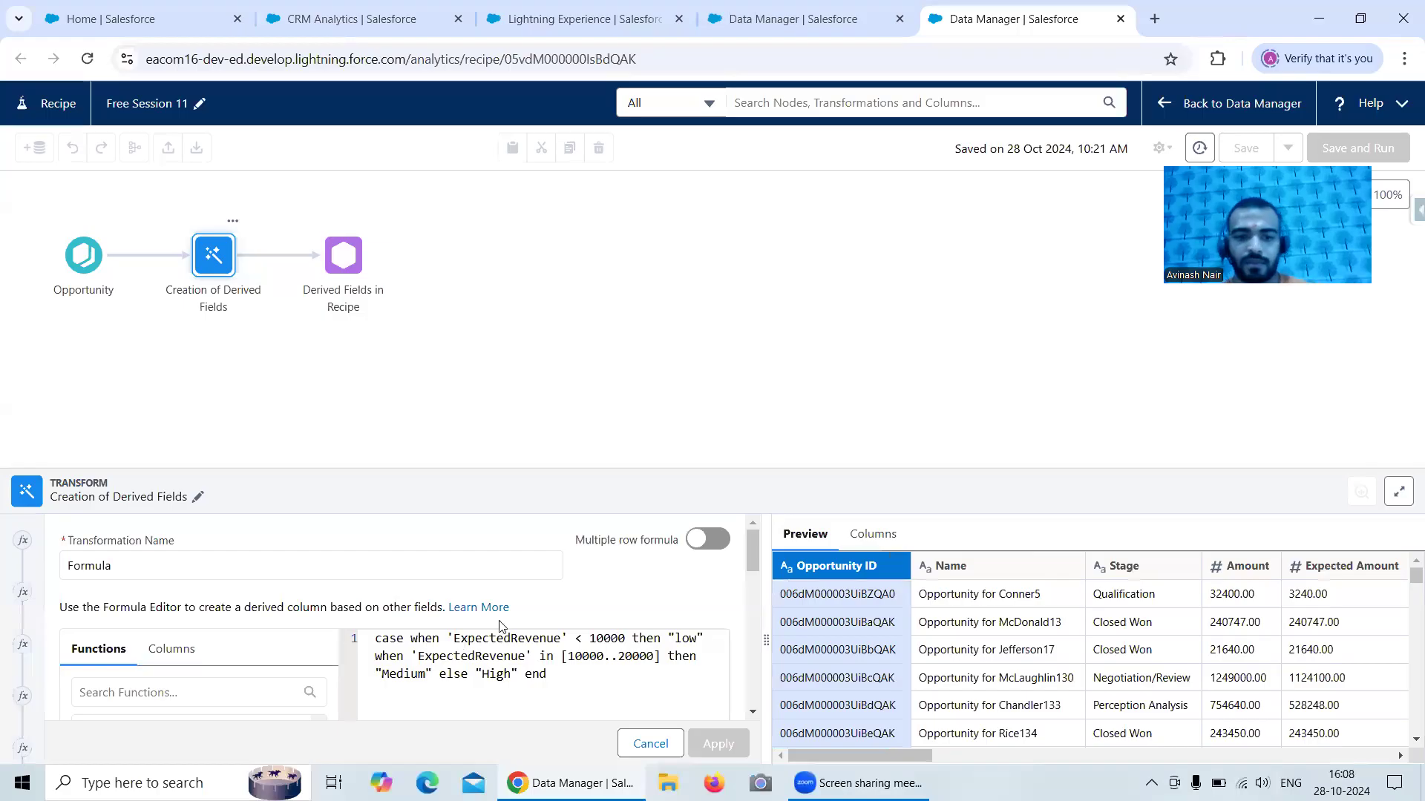
- Rewrite the formula's bracketed range condition as Between 10000 AND 20000
scroll(501, 627, "down", 2)
left_click_drag(562, 566, 546, 565)
type("between")
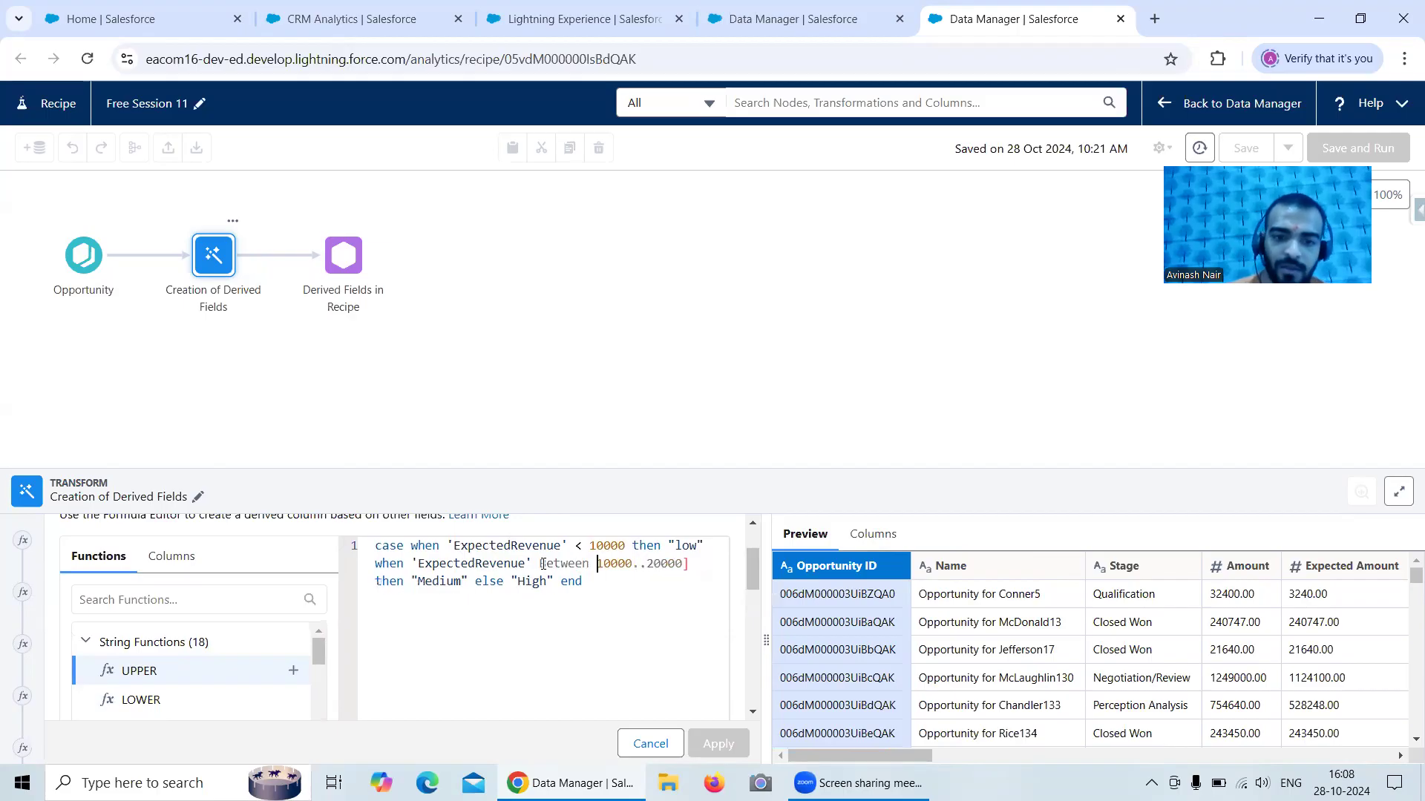
left_click_drag(647, 562, 635, 564)
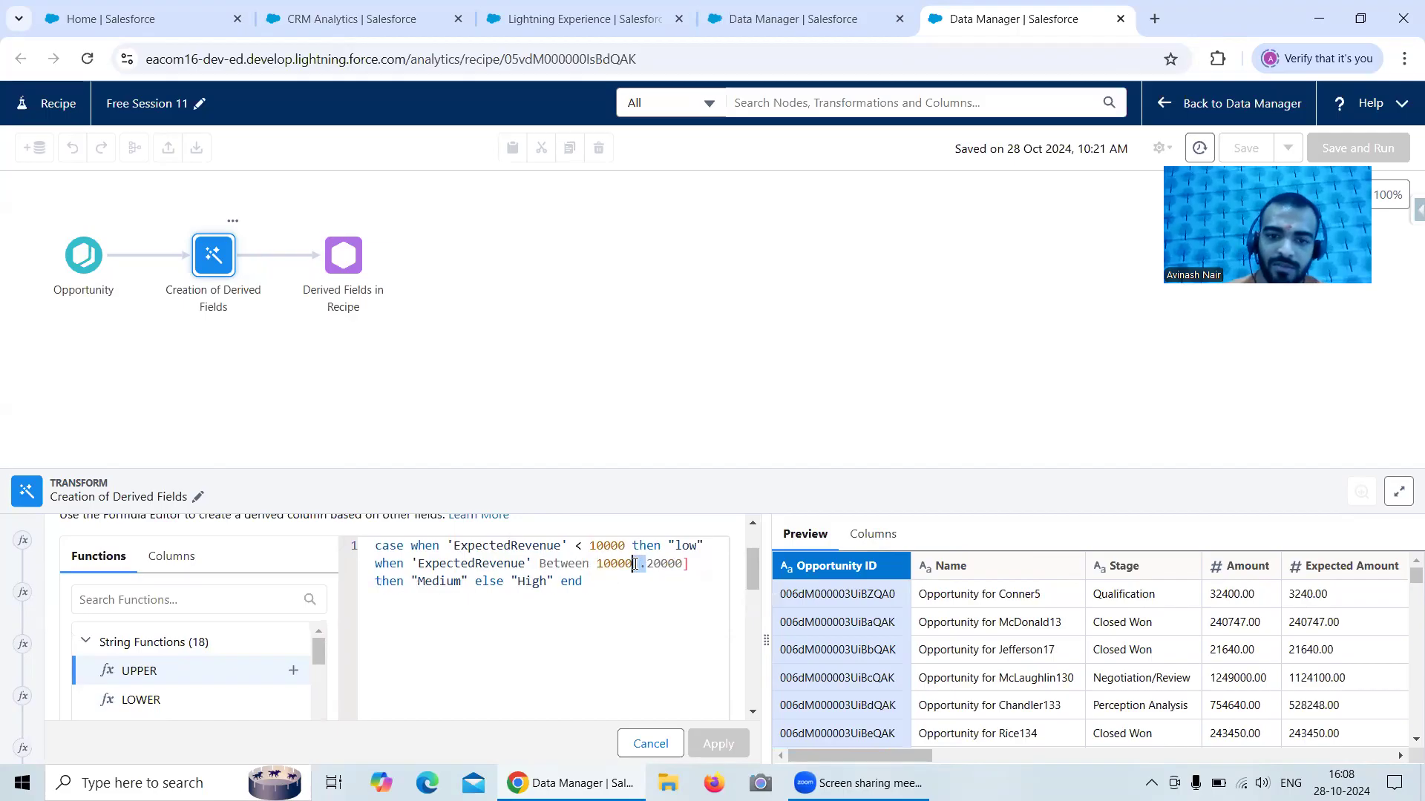
type("AND")
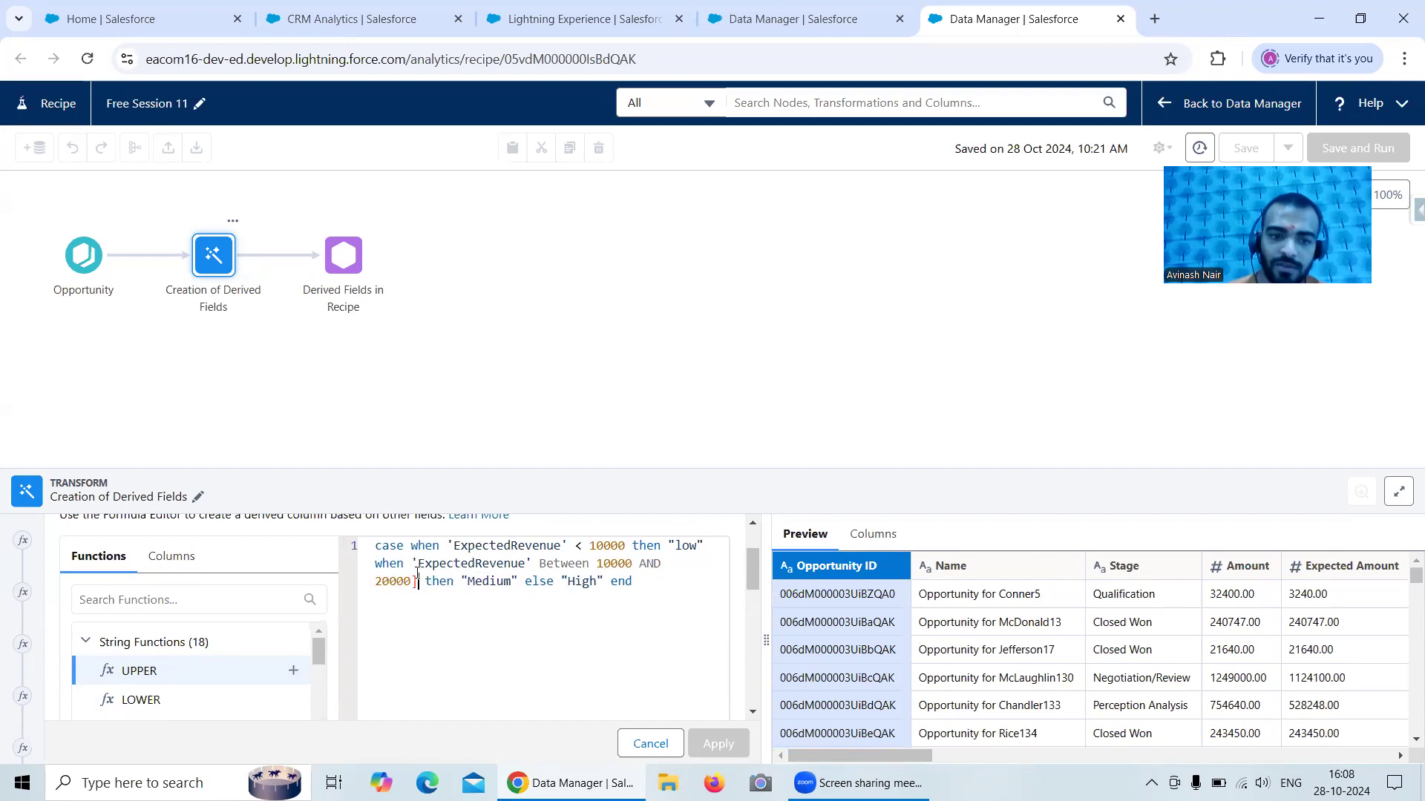
key("BackSpace")
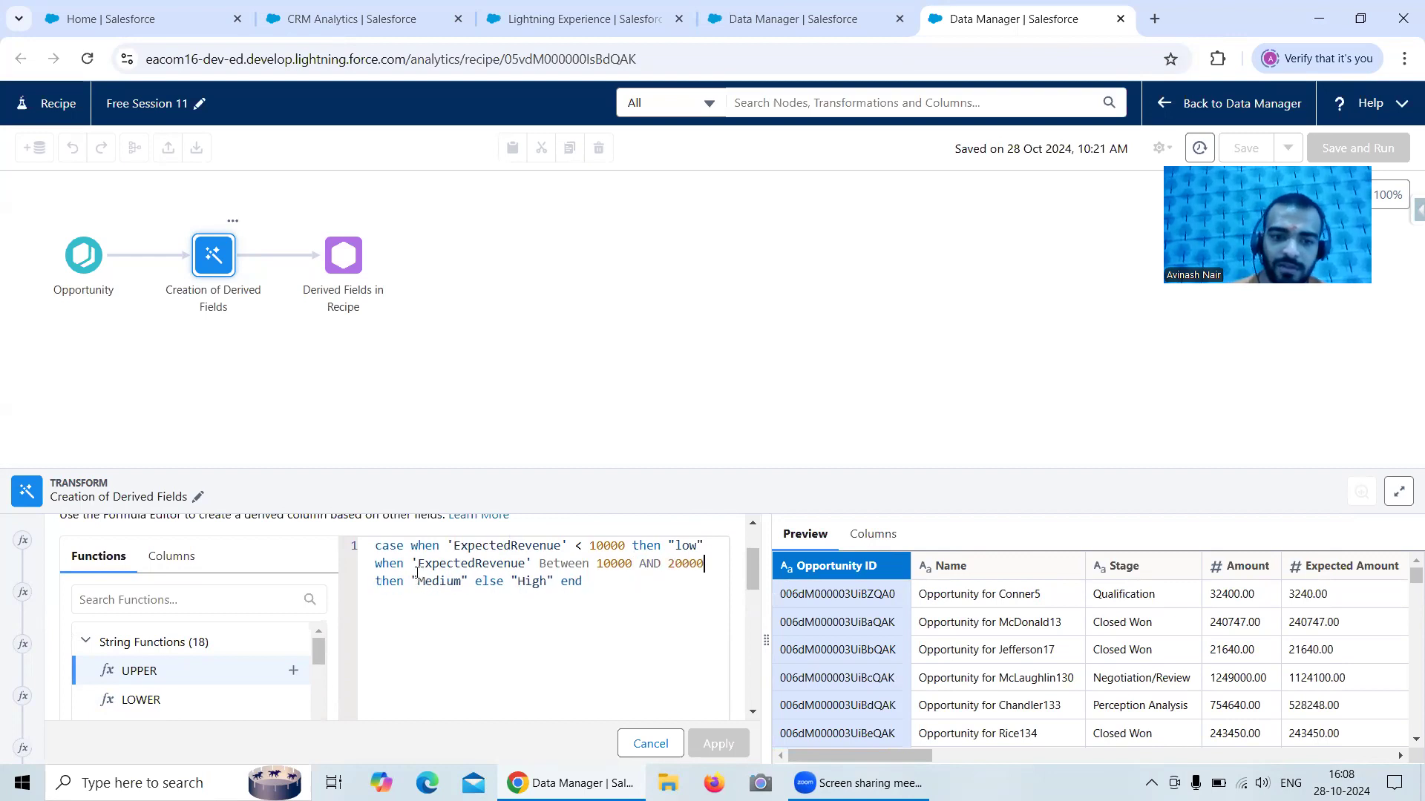
- Remove the single quotes around both ExpectedRevenue field references in the formula
left_click(569, 546)
key("BackSpace")
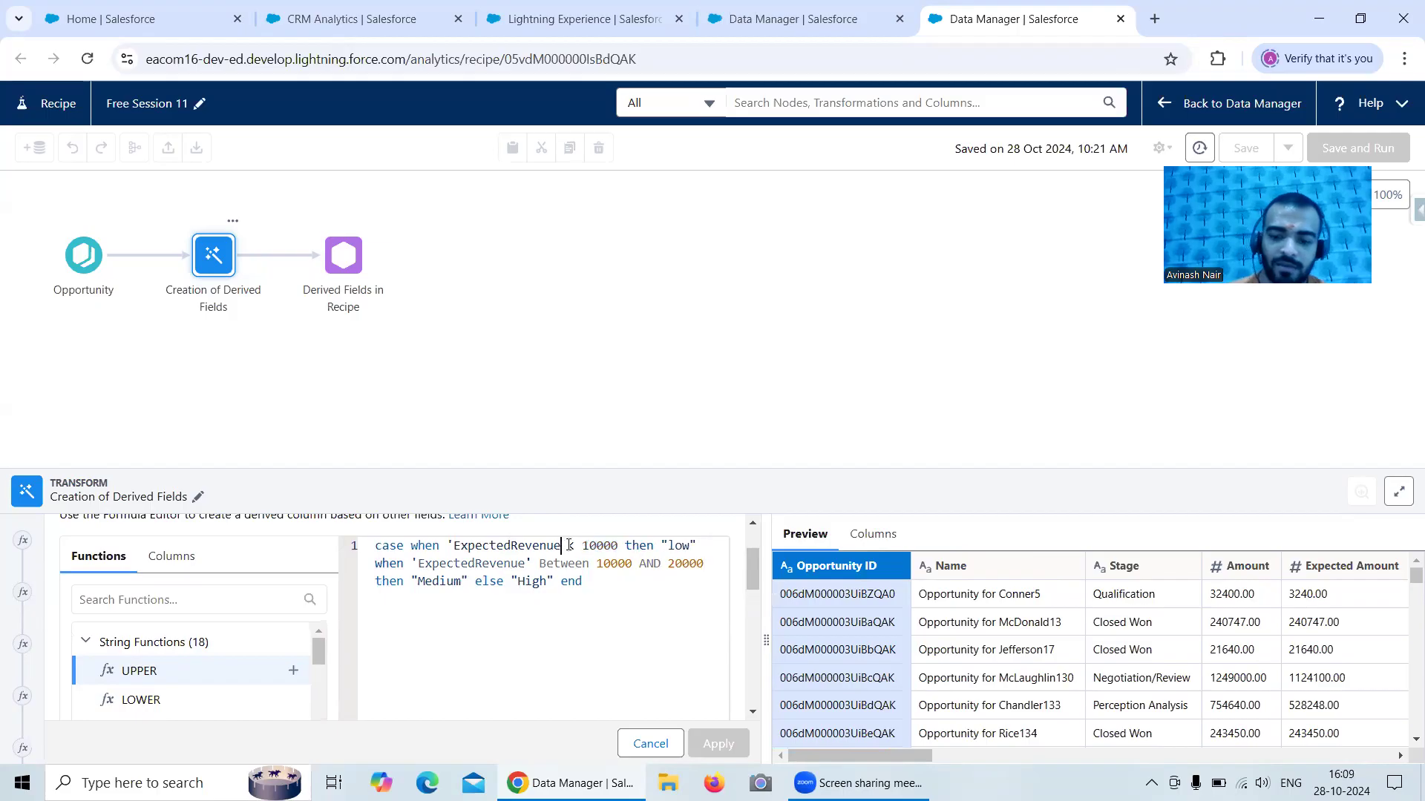
left_click(455, 545)
key("BackSpace")
left_click(532, 563)
key("BackSpace")
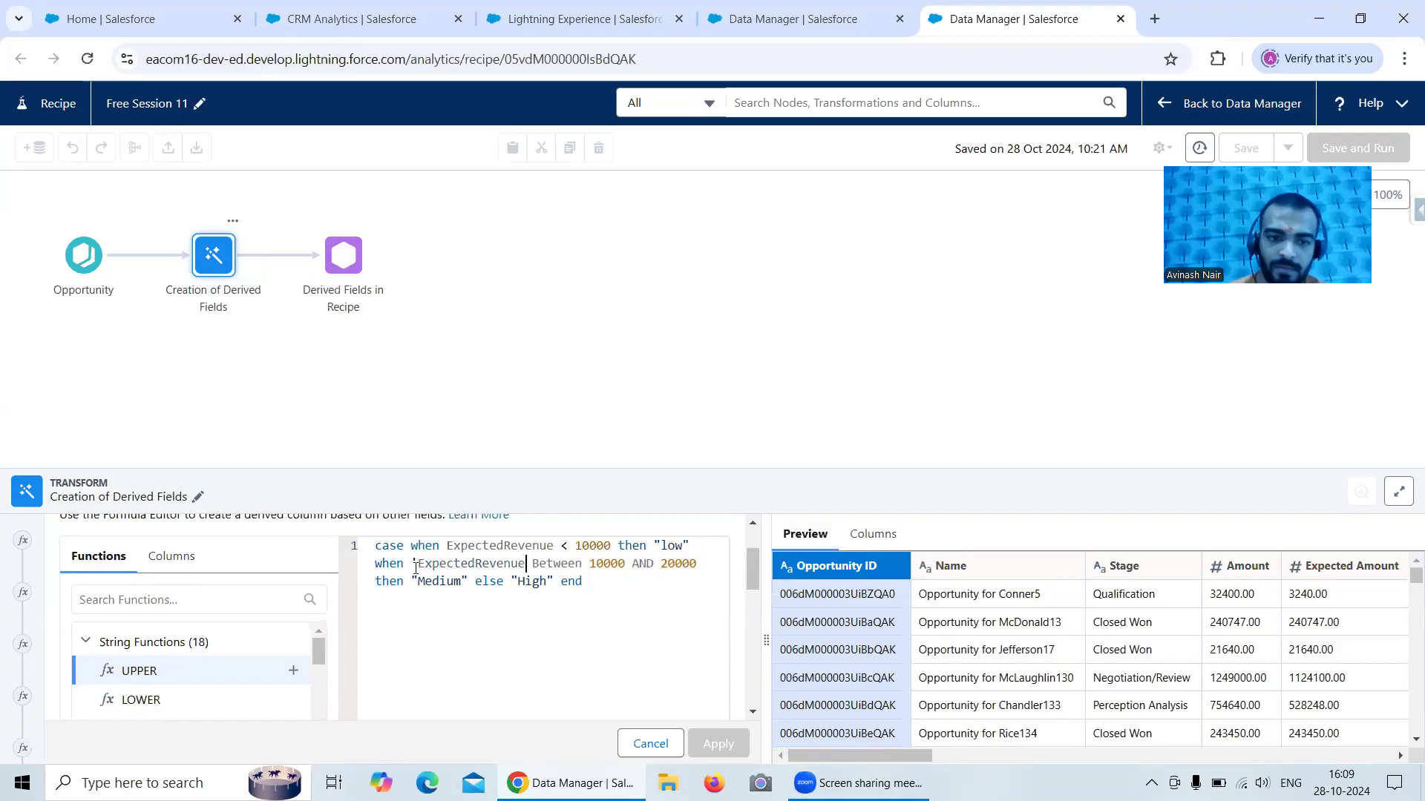
left_click(419, 564)
key("BackSpace")
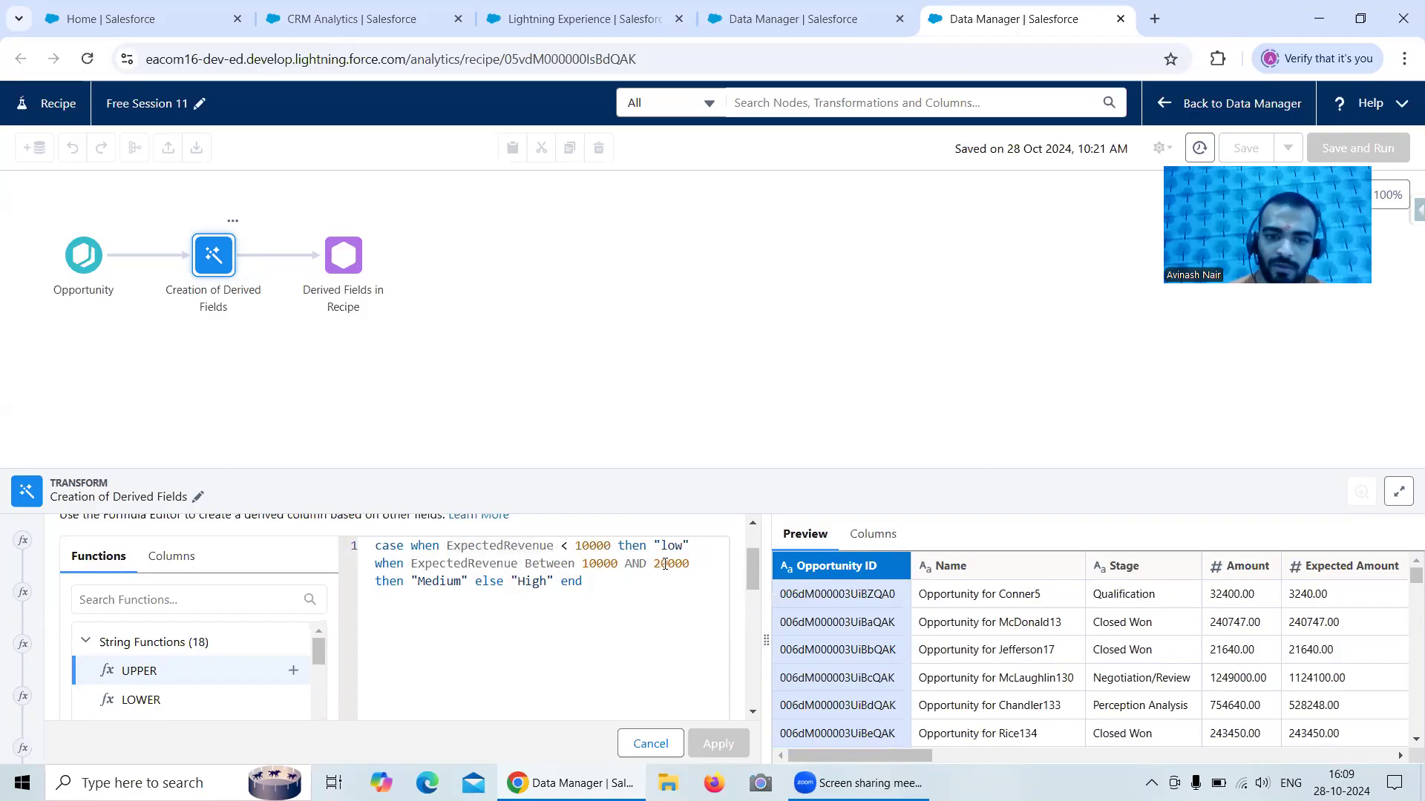
- Replace the double quotes around low, Medium and High in the formula with single quotes
left_click(663, 545)
key("BackSpace")
type("'")
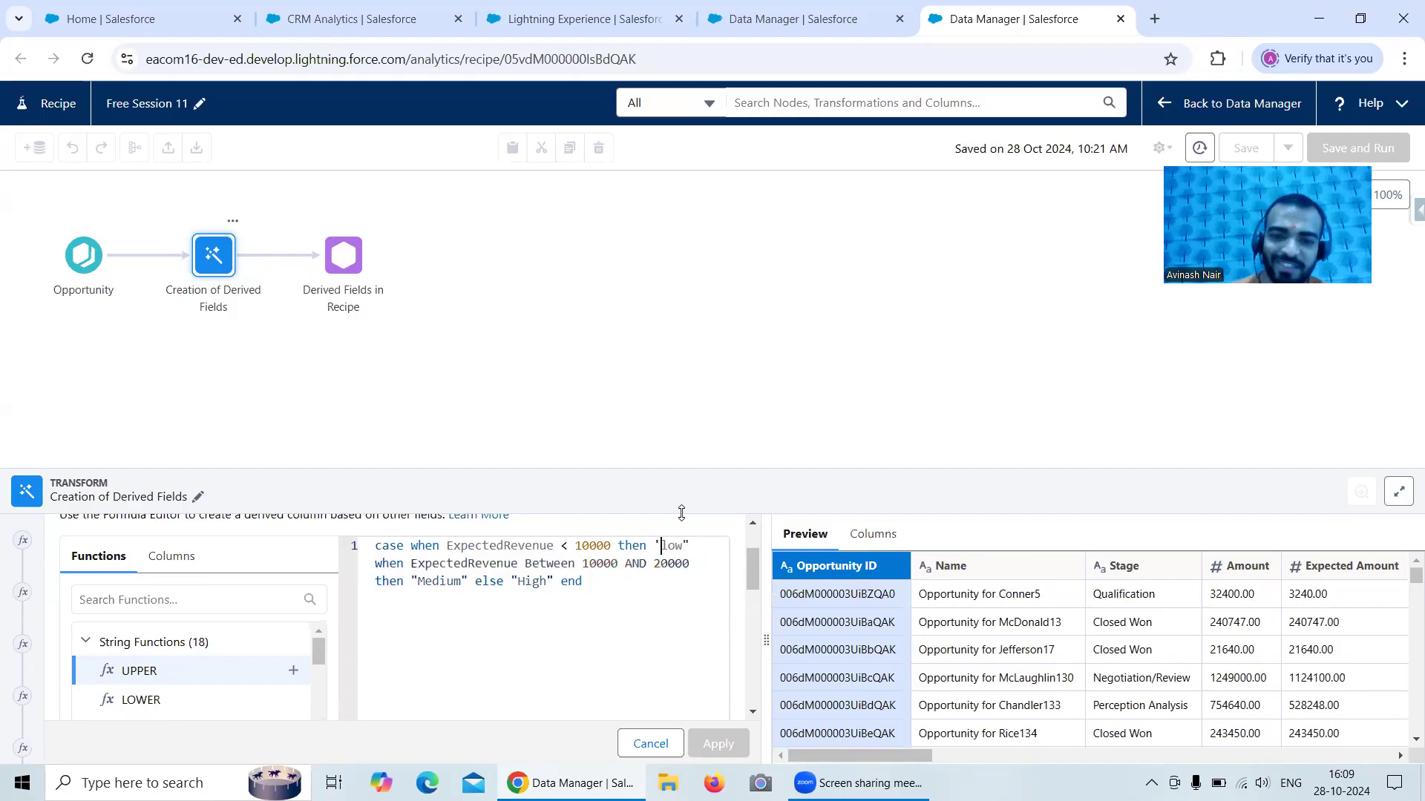
left_click(690, 546)
key("BackSpace")
type("'")
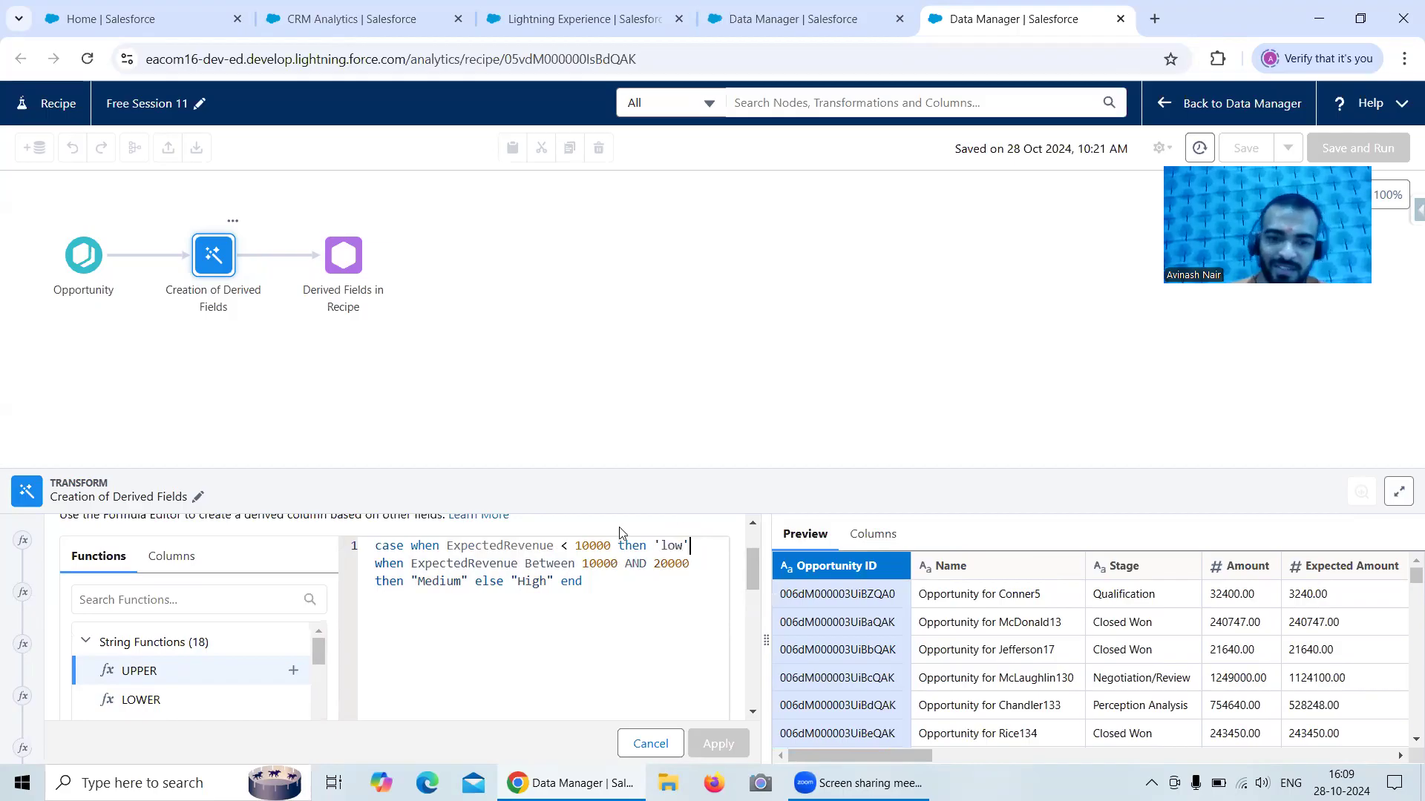
left_click(420, 582)
key("BackSpace")
type("'")
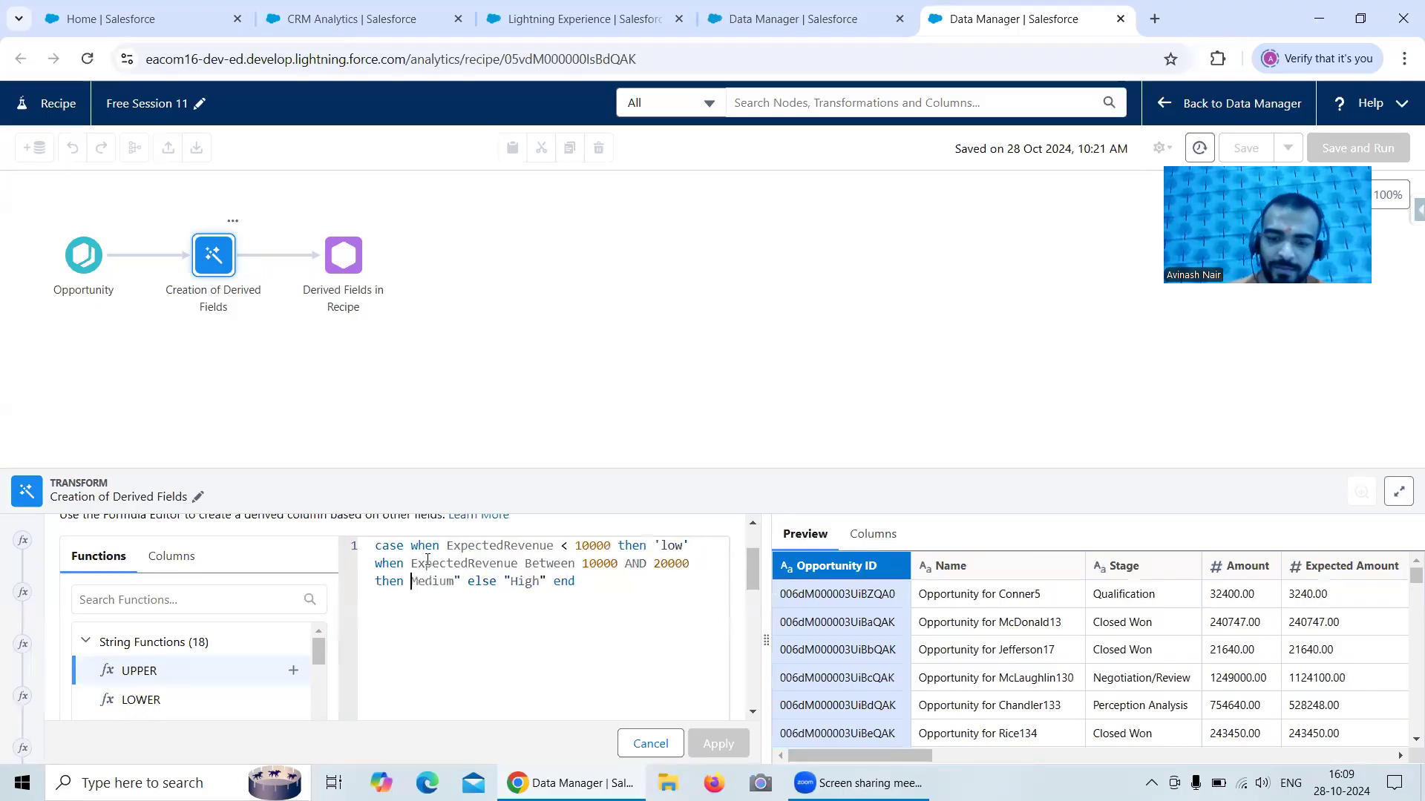
key("BackSpace")
type("'")
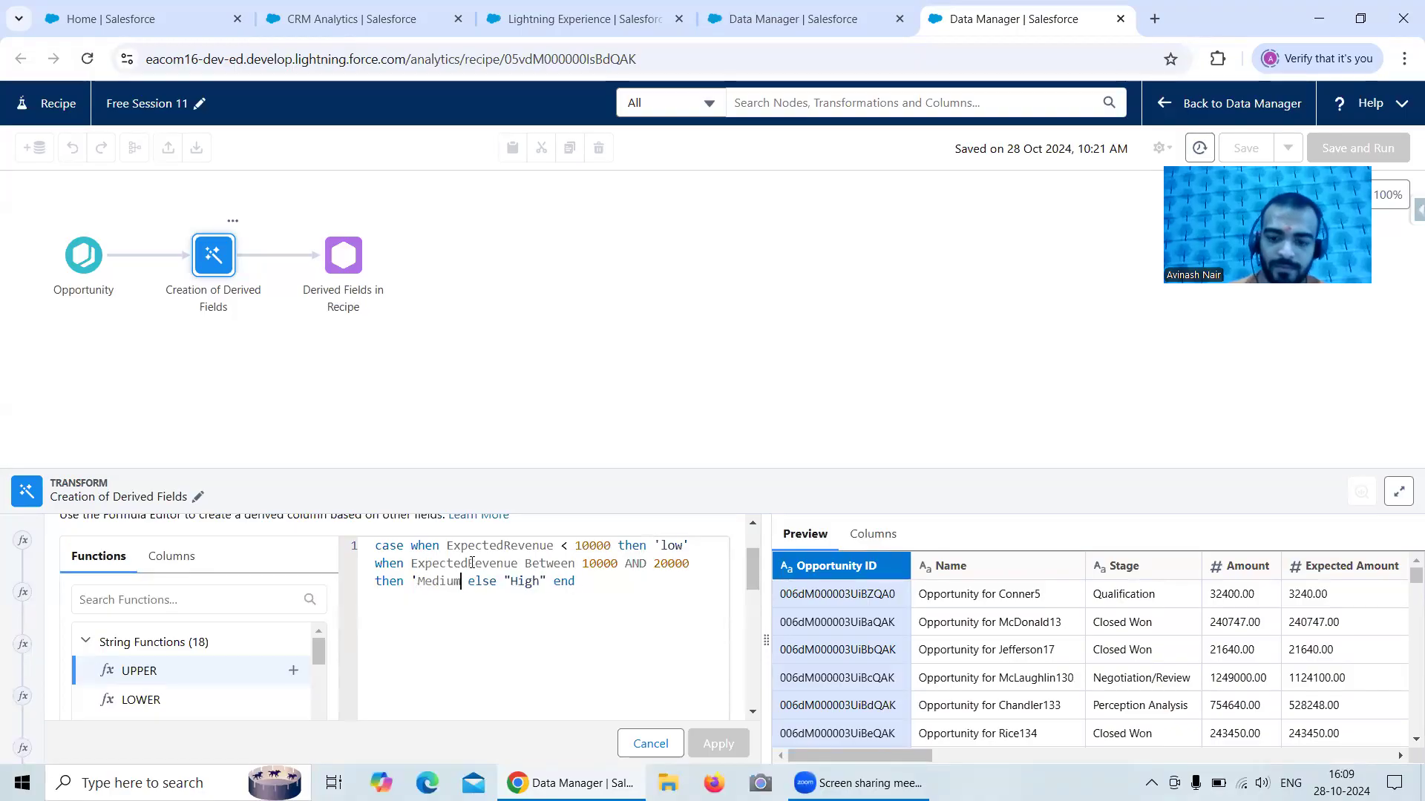
left_click(517, 581)
key("BackSpace")
type("'")
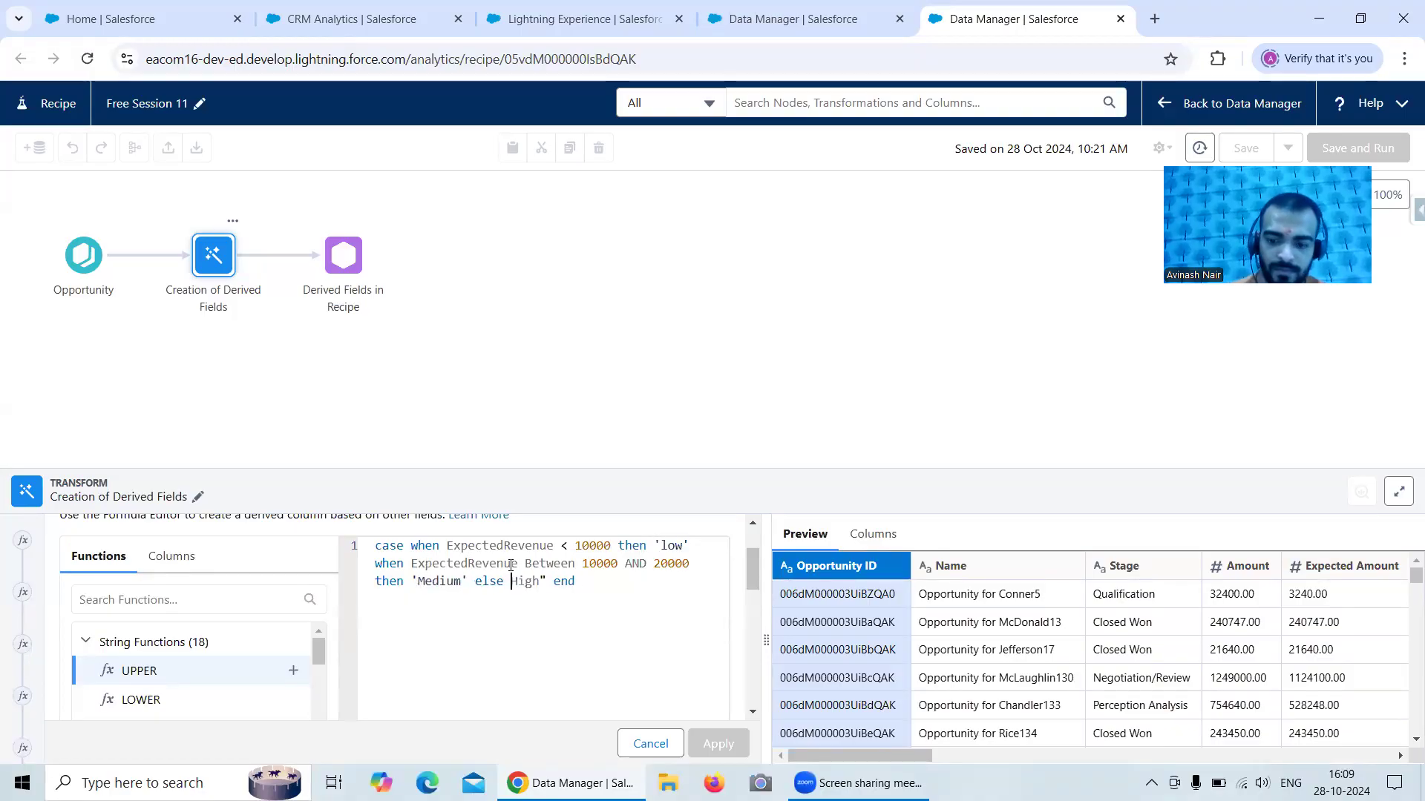
left_click(550, 582)
key("Right")
key("BackSpace")
type("'")
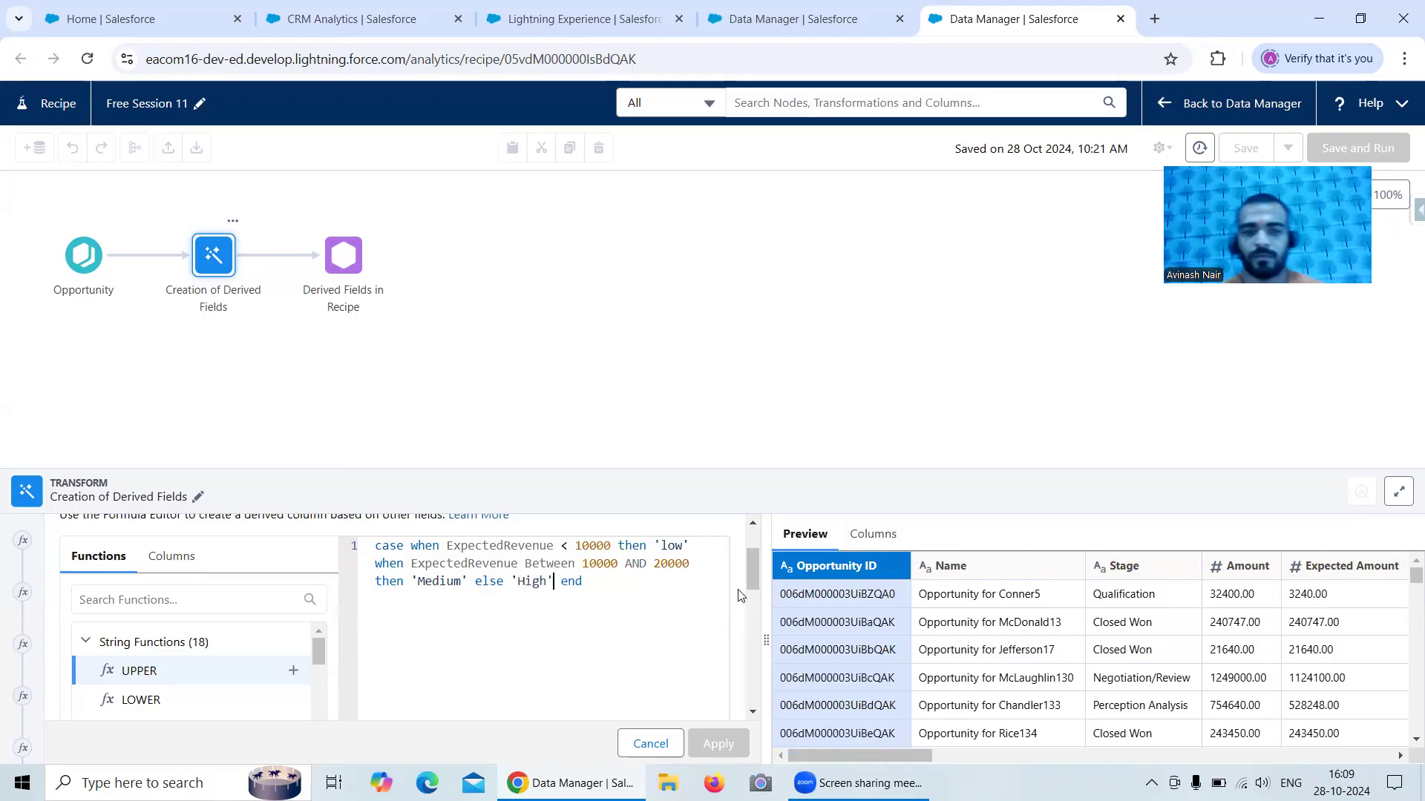
- Set the formula's output type to Text
left_click_drag(755, 581, 758, 653)
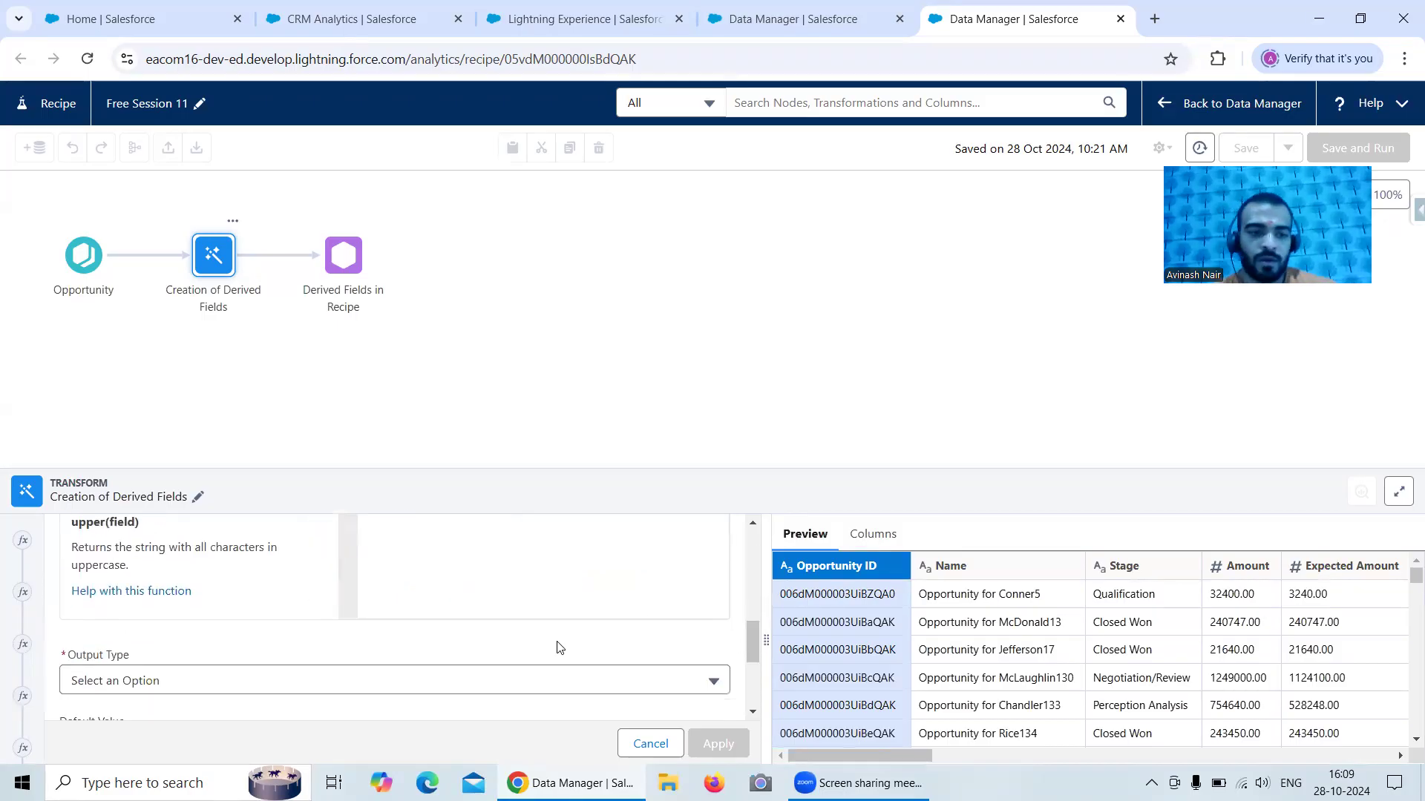
left_click(319, 672)
left_click(169, 509)
scroll(392, 661, "down", 3)
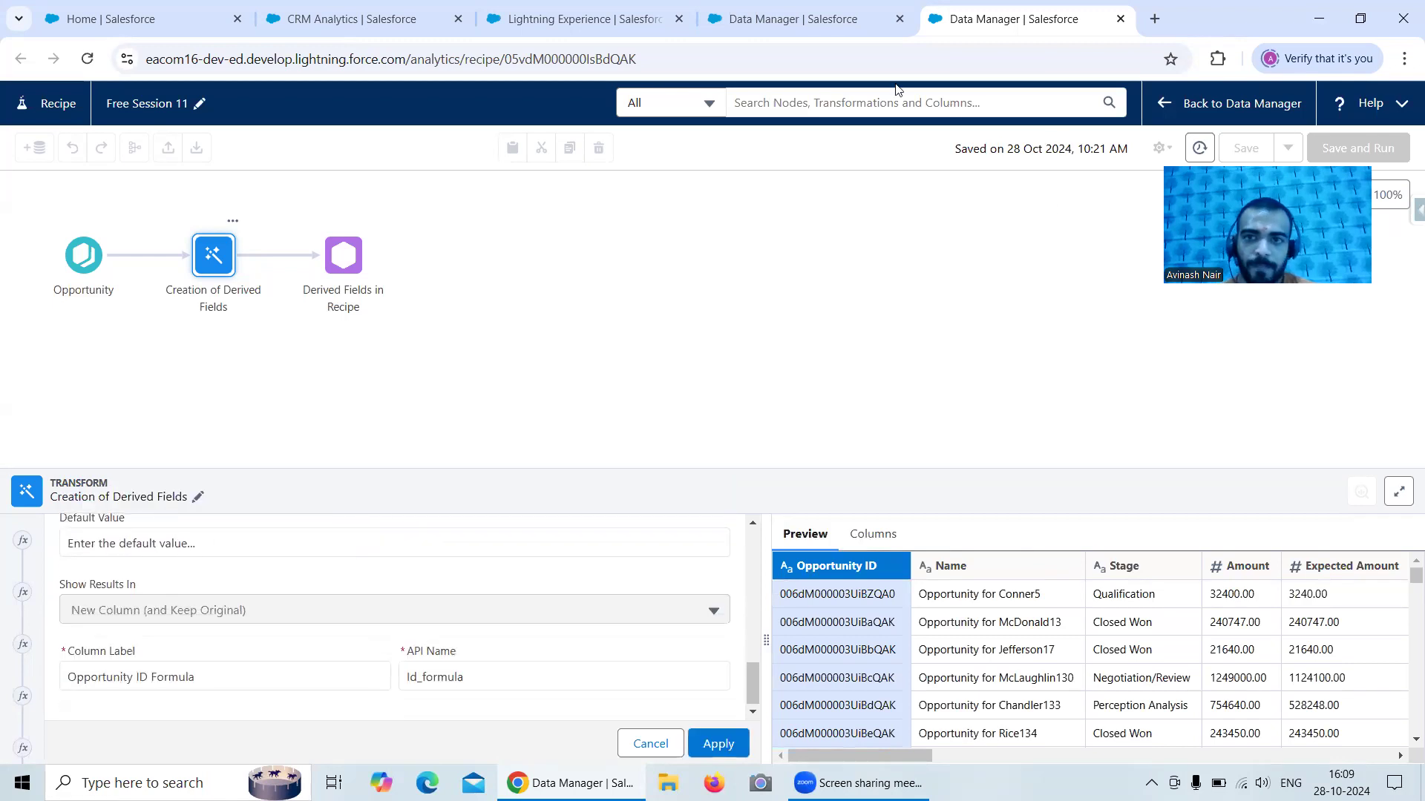
- Copy the field name from the dataflow, use ExpectedRevenueClassification as column label and API name, and apply the formula
left_click(819, 26)
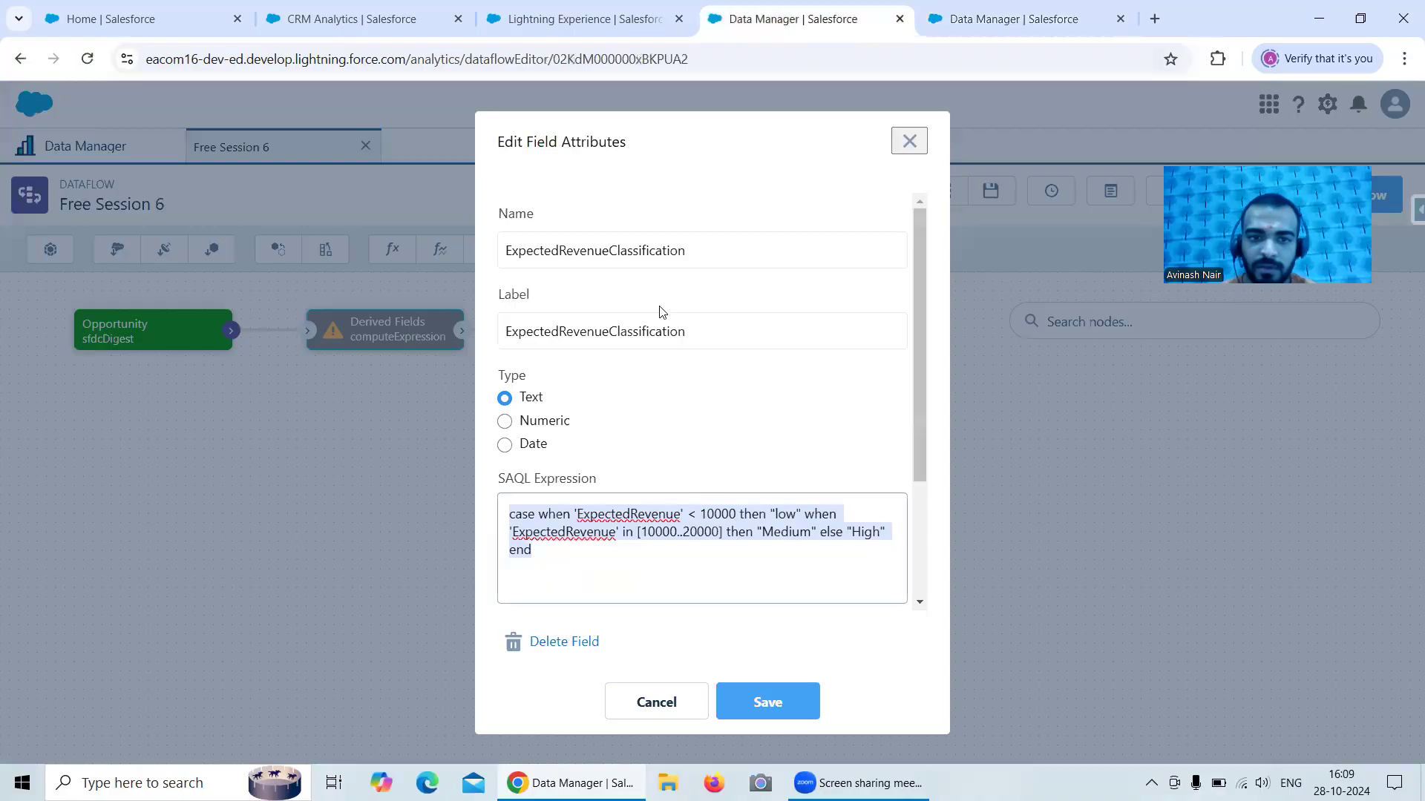
left_click_drag(693, 250, 508, 245)
key("ctrl+c")
key("ctrl+Tab")
left_click_drag(228, 680, 38, 680)
key("ctrl+v")
left_click_drag(495, 684, 365, 673)
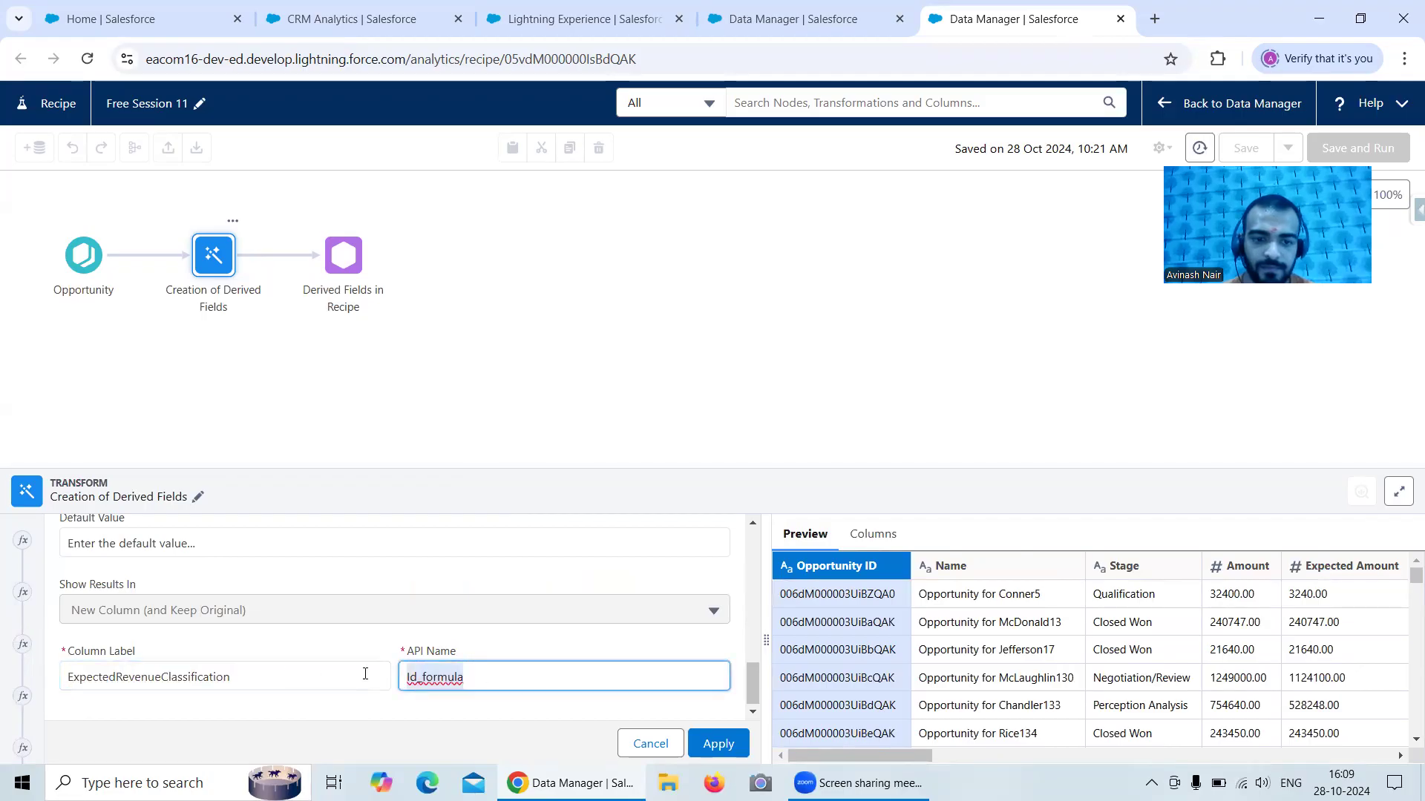
key("ctrl+v")
left_click(719, 744)
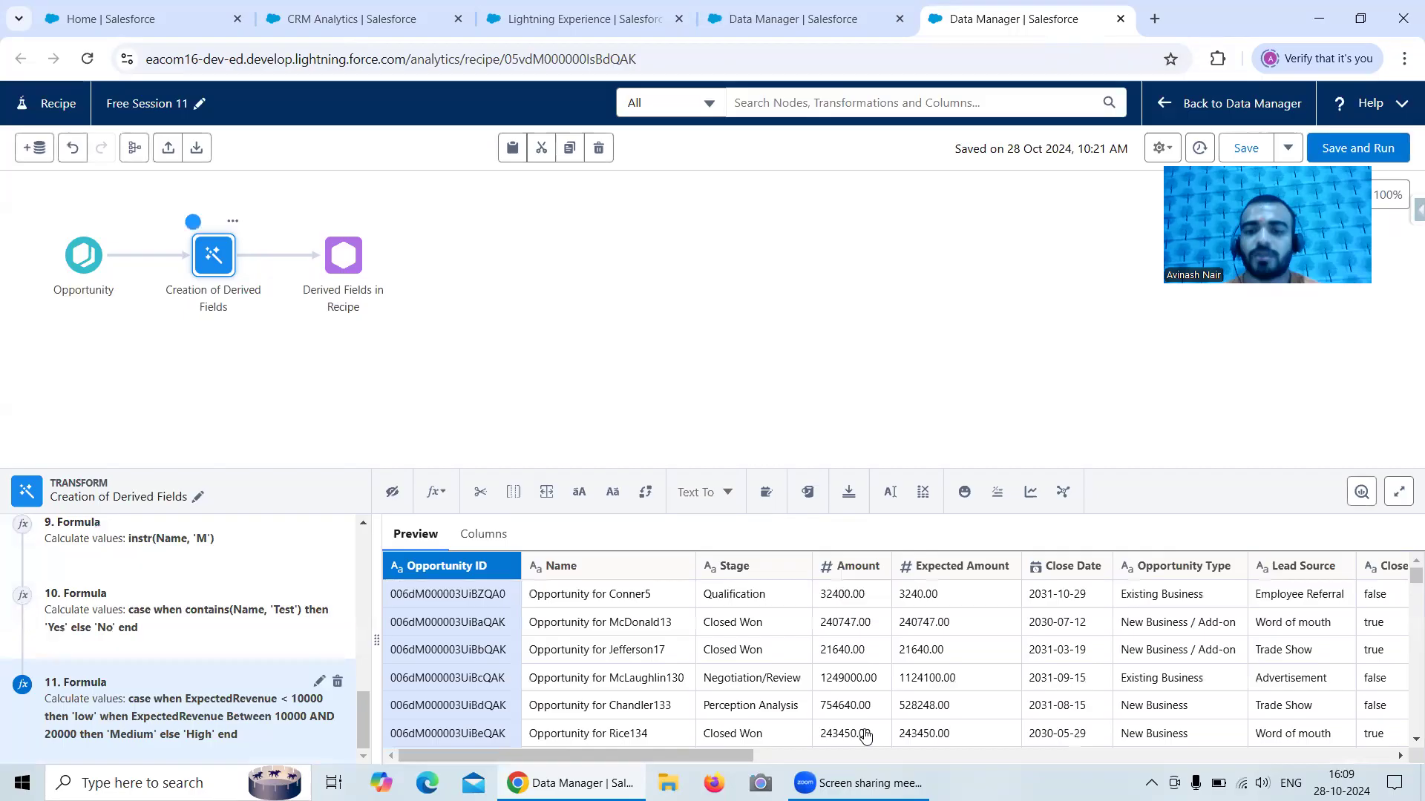
left_click_drag(751, 757, 1390, 757)
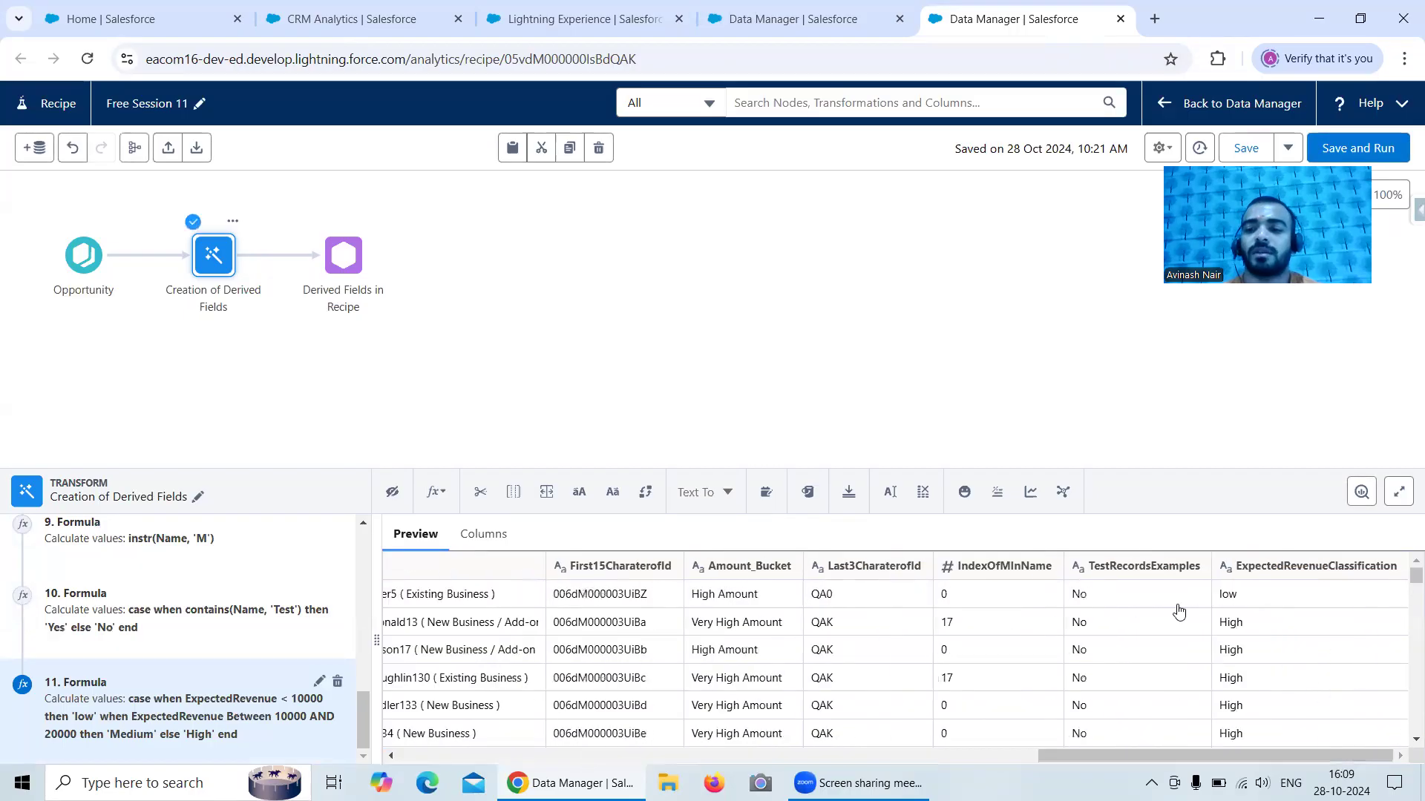
left_click_drag(1063, 756, 201, 766)
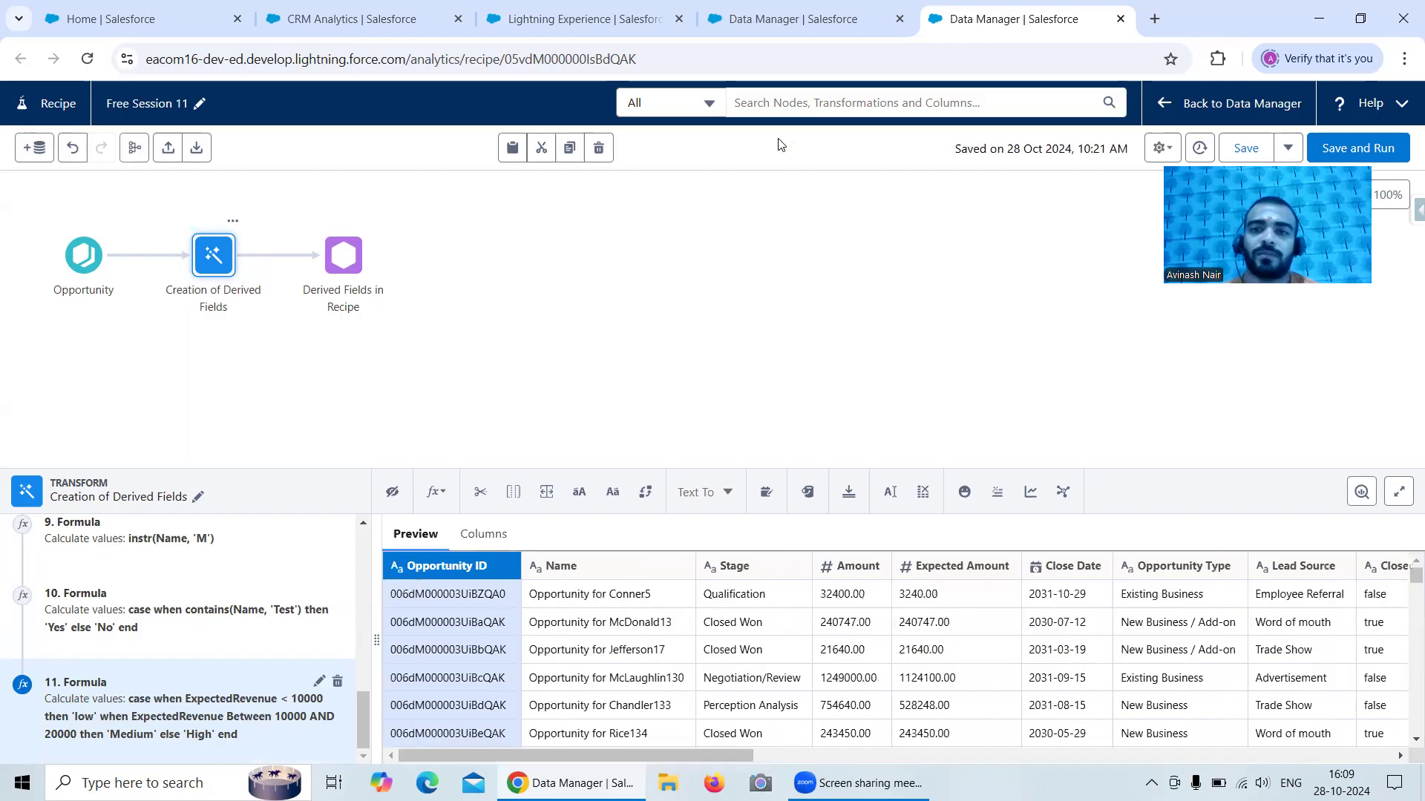
- Leave the ExpectedRevenueClassification field in the Free Session 6 dataflow without saving and open the Stage_Sorted field
left_click(772, 31)
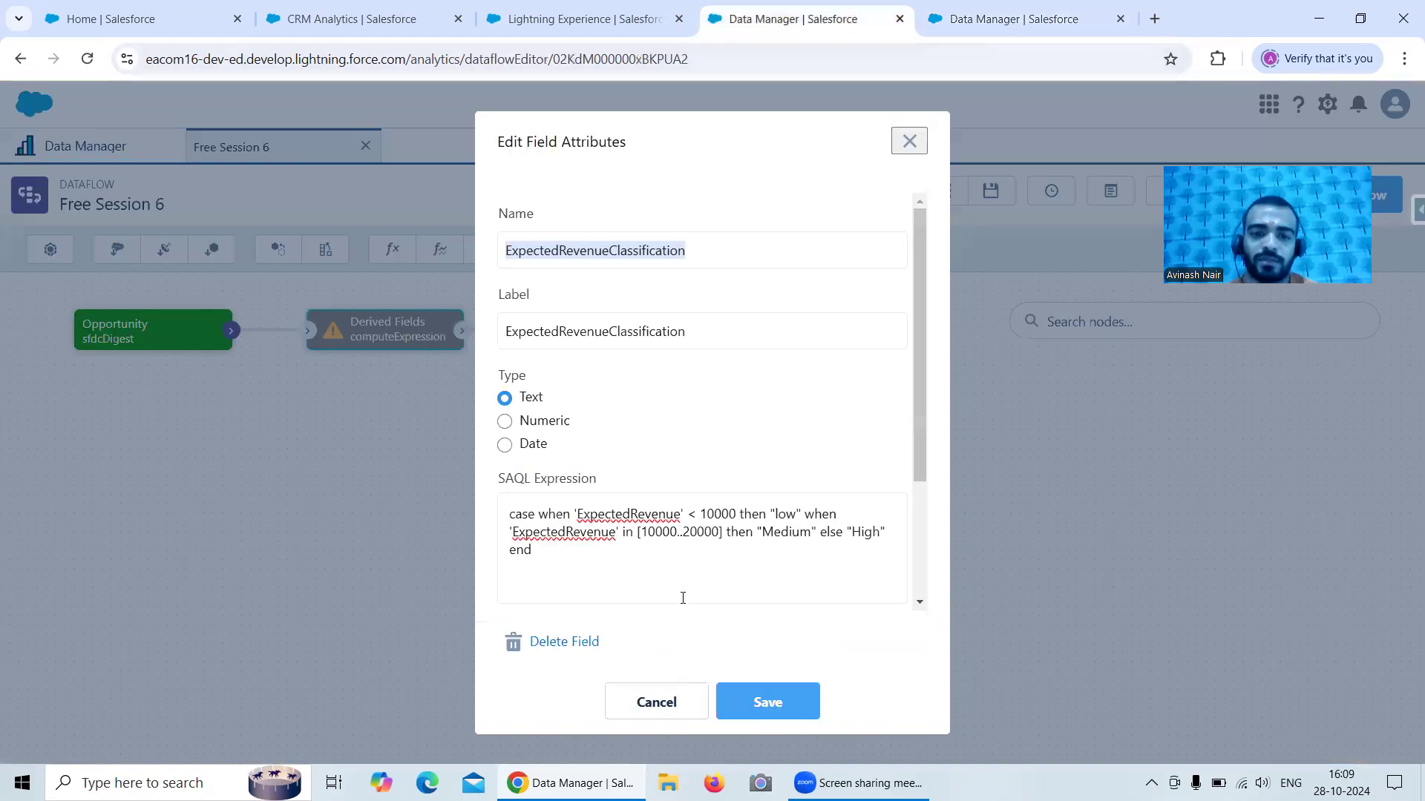
left_click(655, 702)
scroll(716, 486, "down", 4)
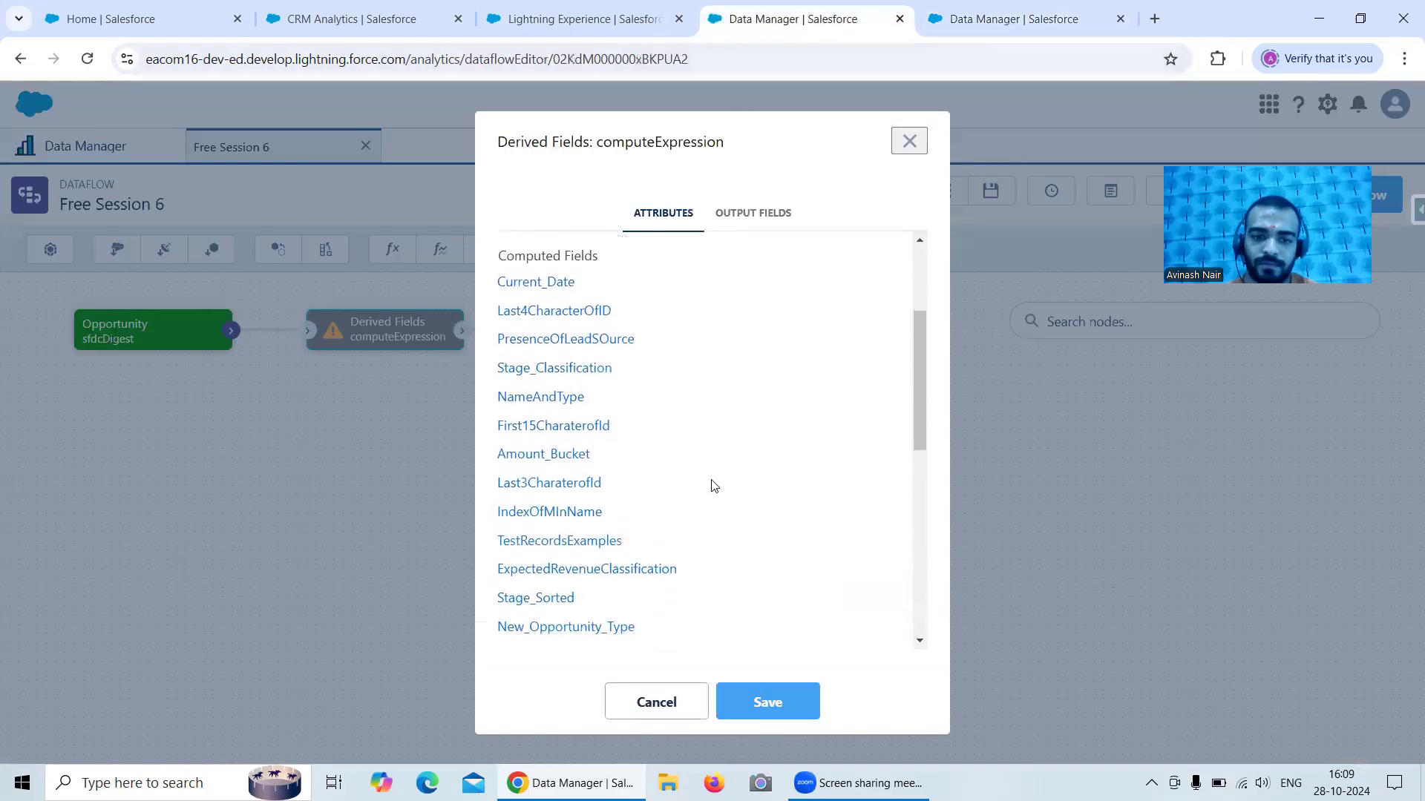
scroll(714, 486, "down", 1)
scroll(712, 485, "down", 1)
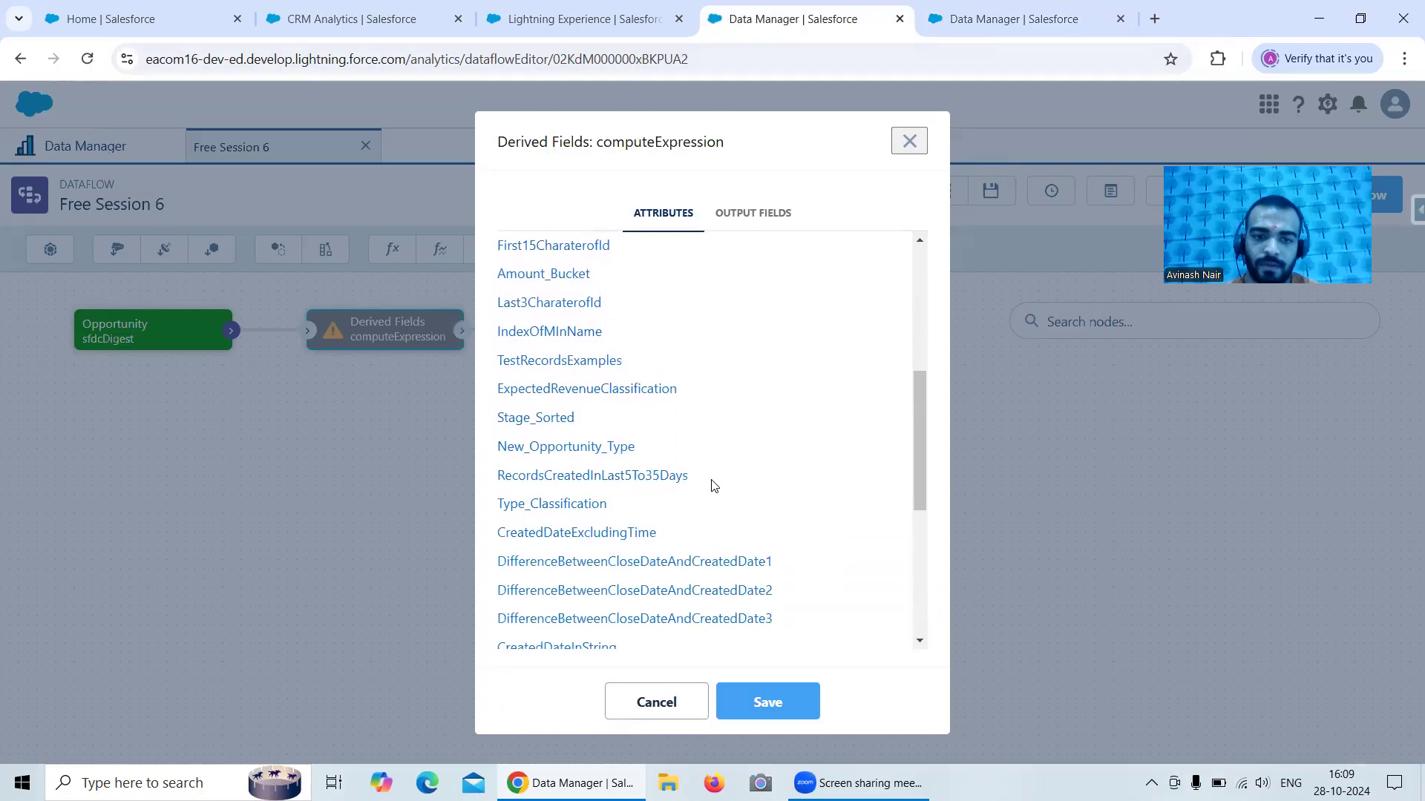
left_click(560, 420)
scroll(813, 438, "down", 1)
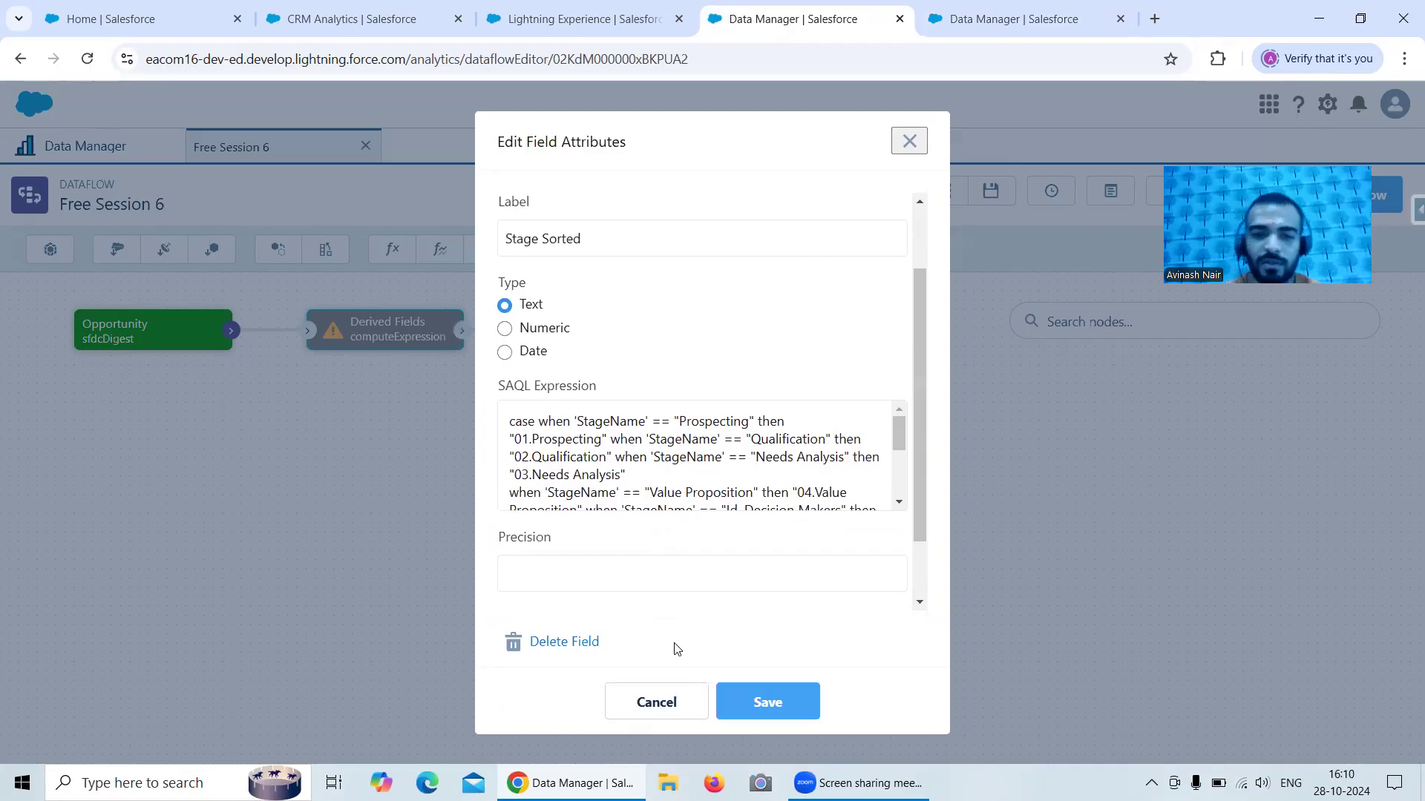
- Copy the whole Stage_Sorted SAQL expression and paste it into a new custom formula in the Free Session 11 recipe
left_click(687, 477)
key("ctrl+a")
key("ctrl+c")
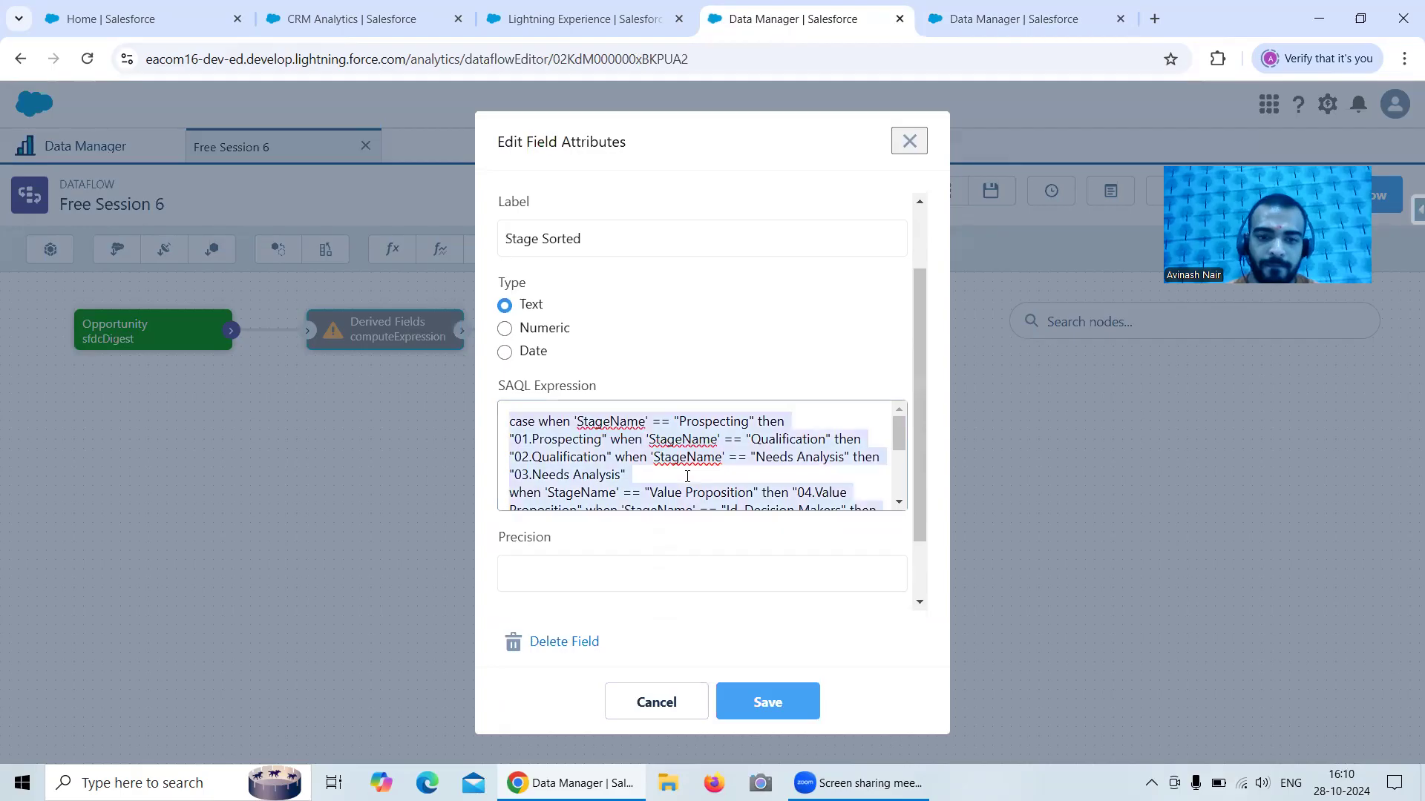
left_click(983, 23)
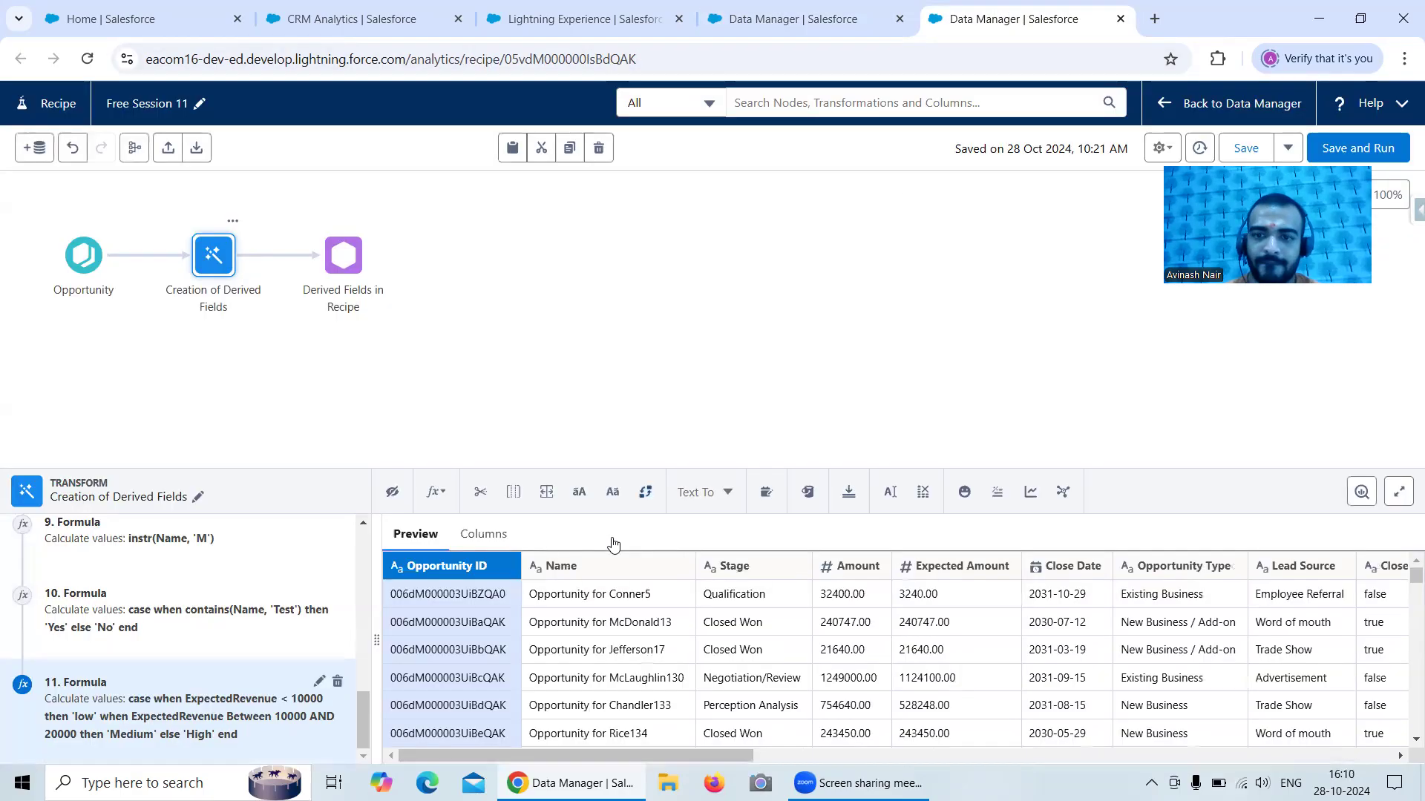
left_click(441, 492)
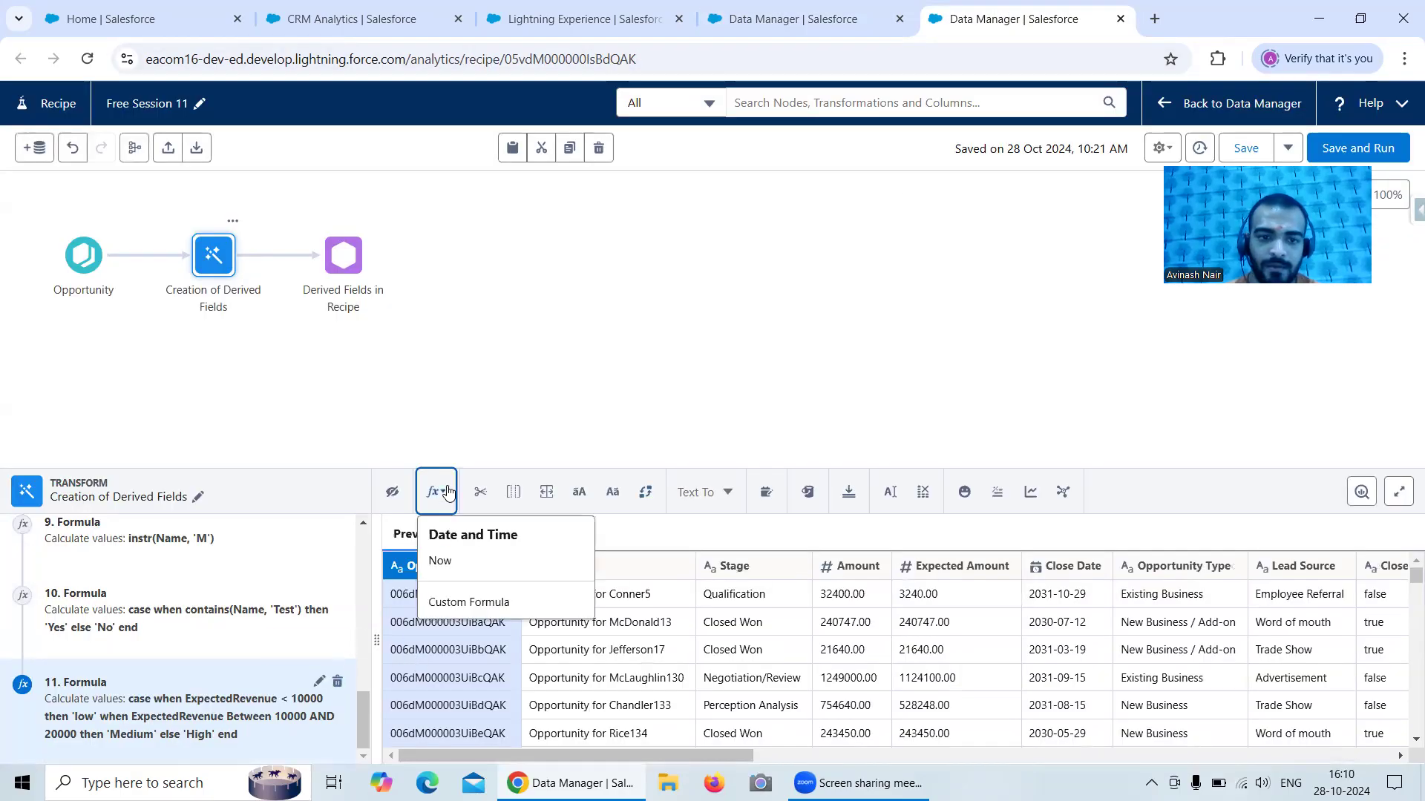
left_click(539, 600)
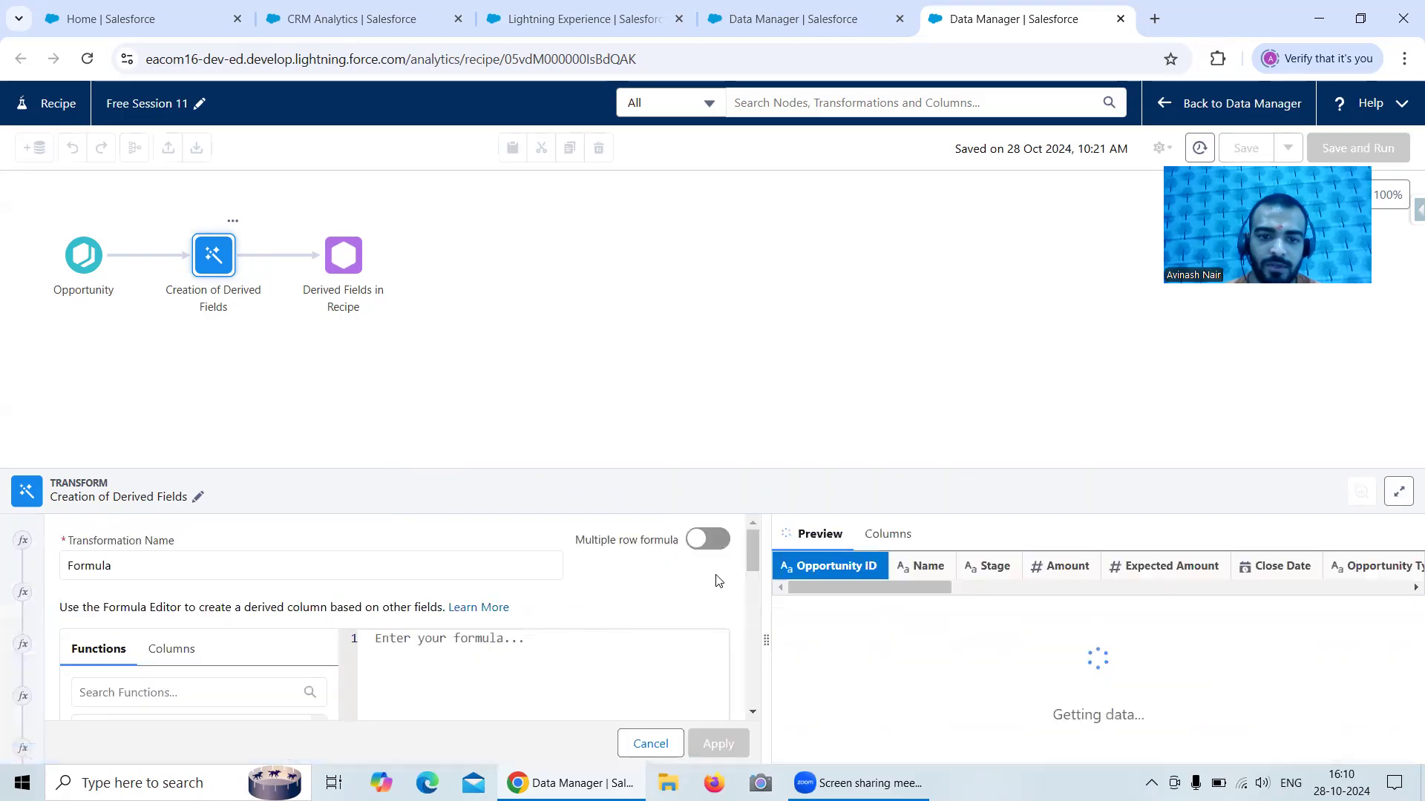
scroll(752, 567, "down", 1)
left_click(476, 595)
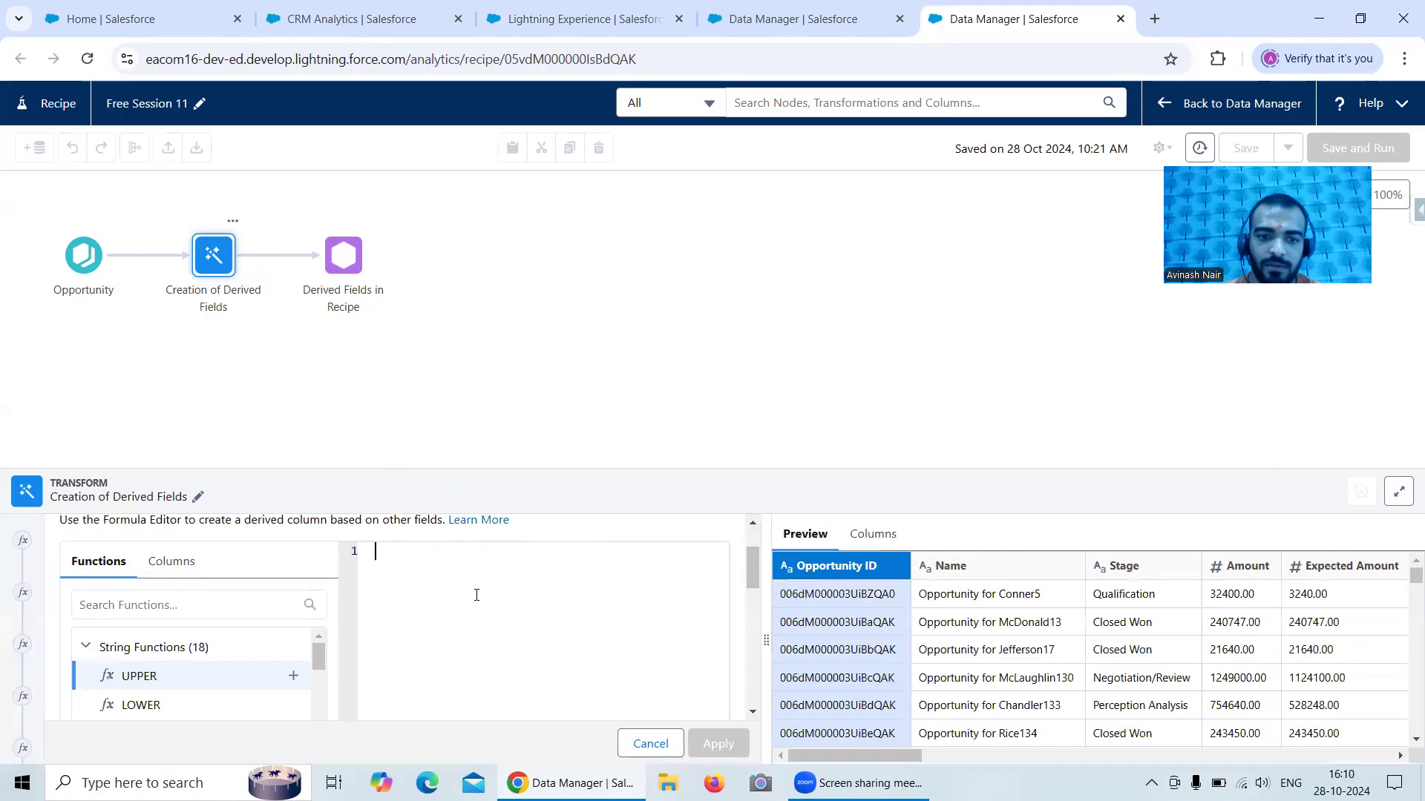
key("ctrl+v")
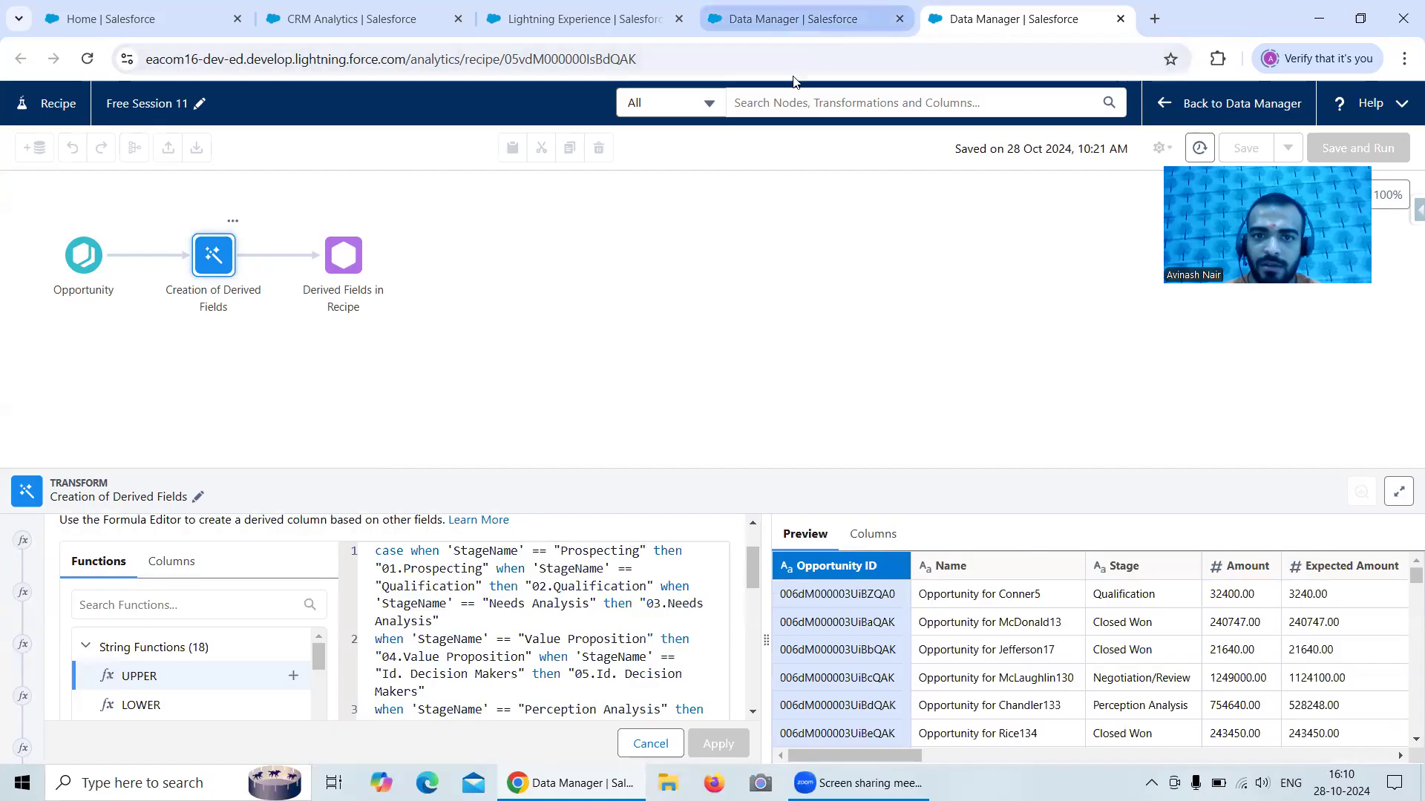
- Copy the Stage_Sorted field name from the Free Session 6 dataflow, and set the new recipe formula's output type to Text
left_click(819, 28)
scroll(650, 305, "up", 1)
left_click_drag(592, 250, 475, 254)
key("ctrl+c")
left_click(952, 27)
left_click_drag(751, 576, 757, 659)
left_click(388, 625)
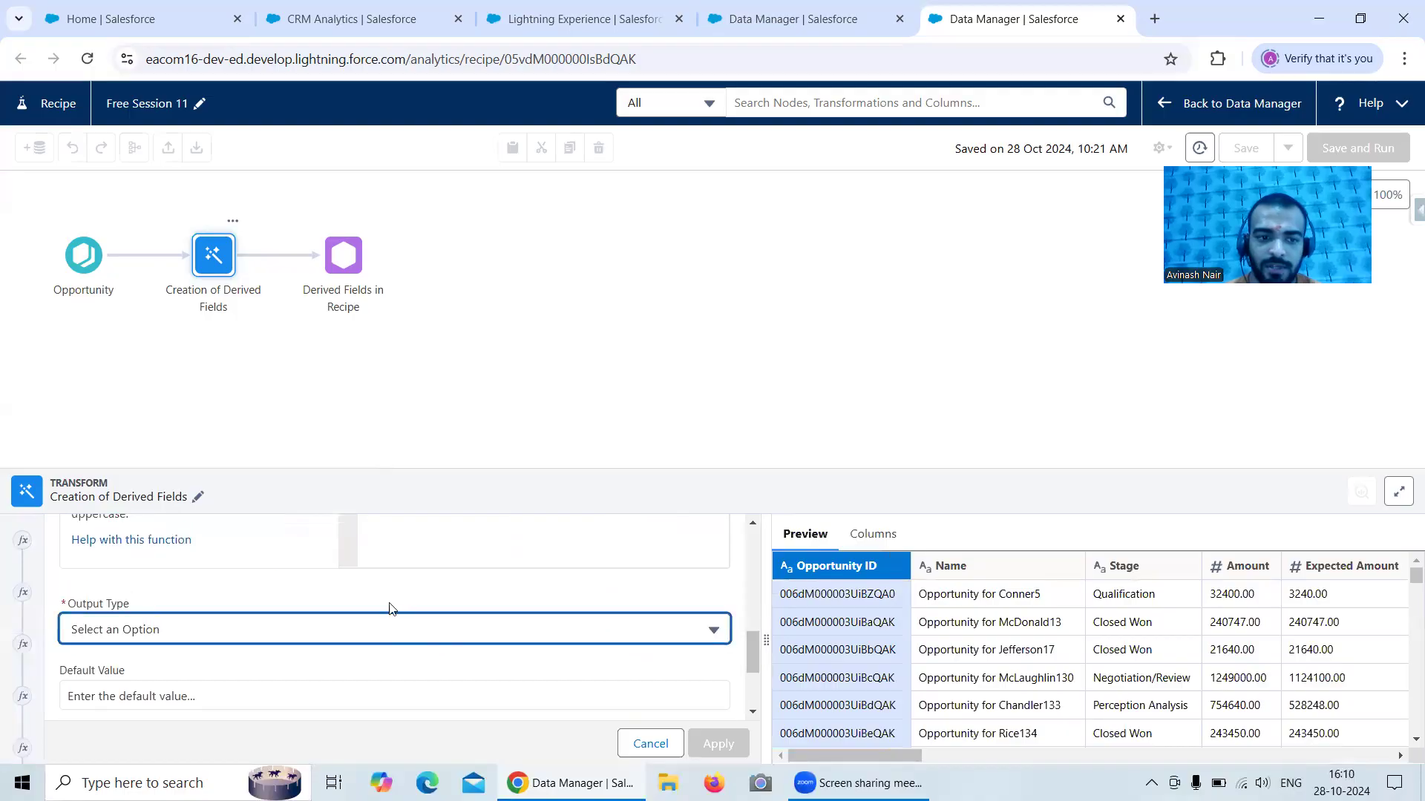
left_click(190, 458)
left_click(185, 702)
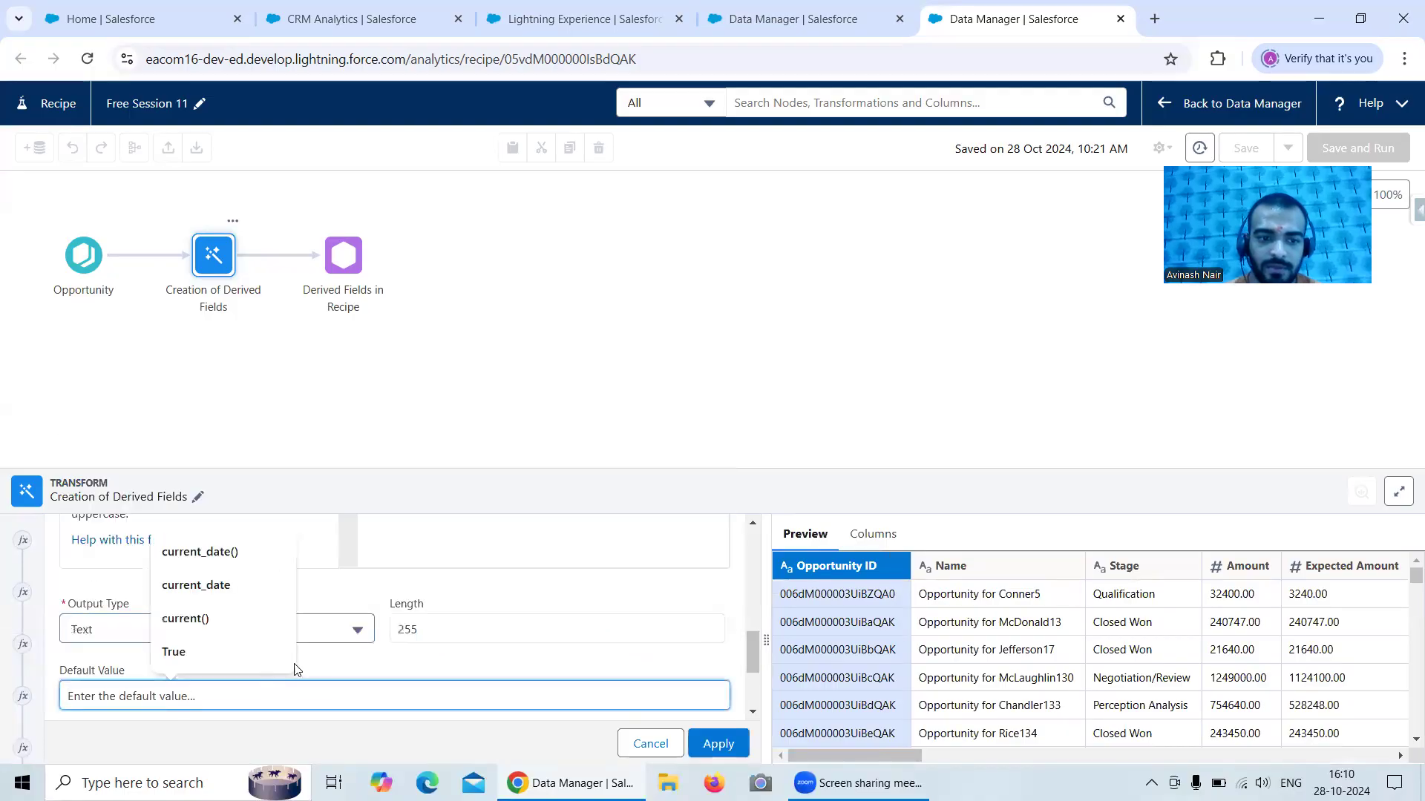
- Use the copied Stage_Sorted name as the formula's column label and API name
scroll(560, 642, "down", 2)
right_click(268, 687)
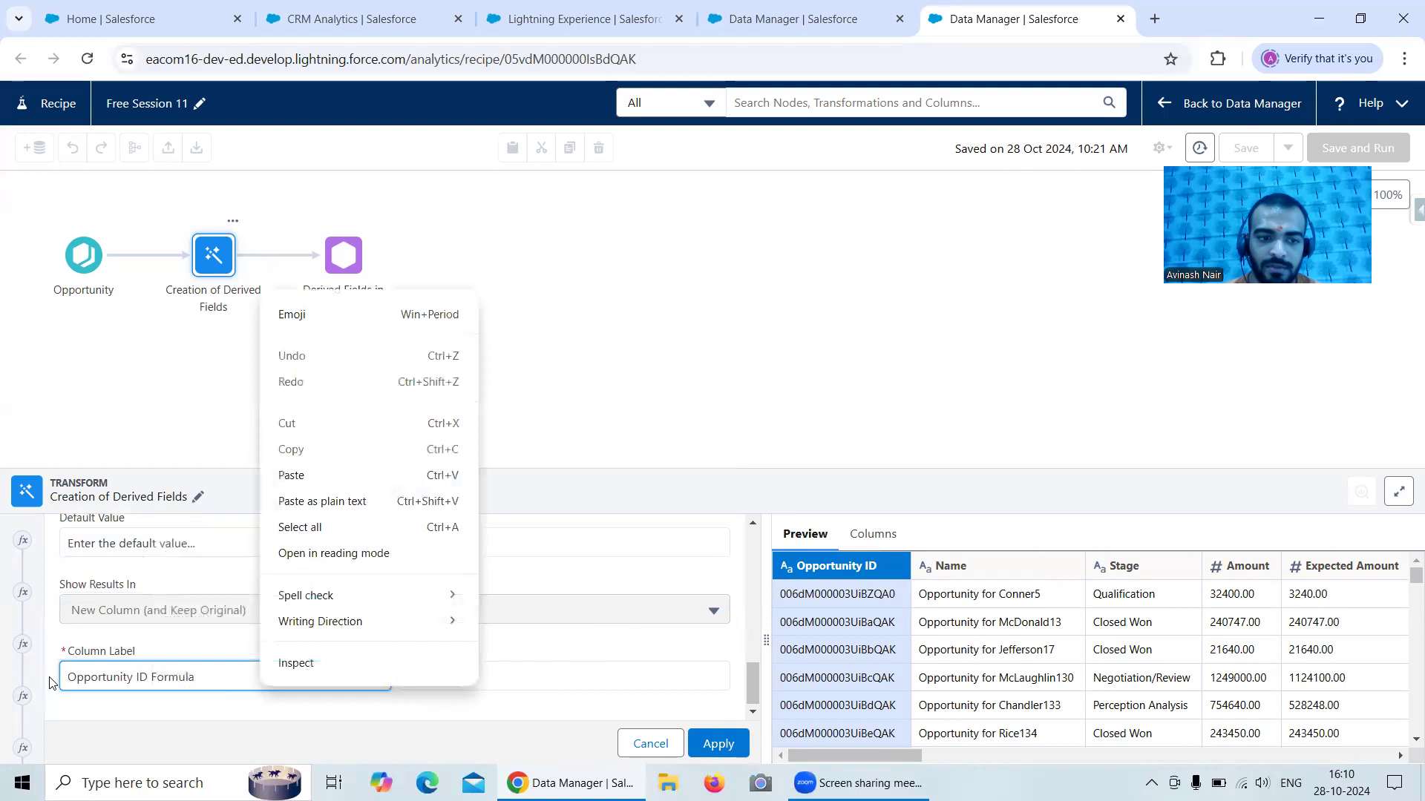
key("Escape")
left_click_drag(207, 678, 54, 683)
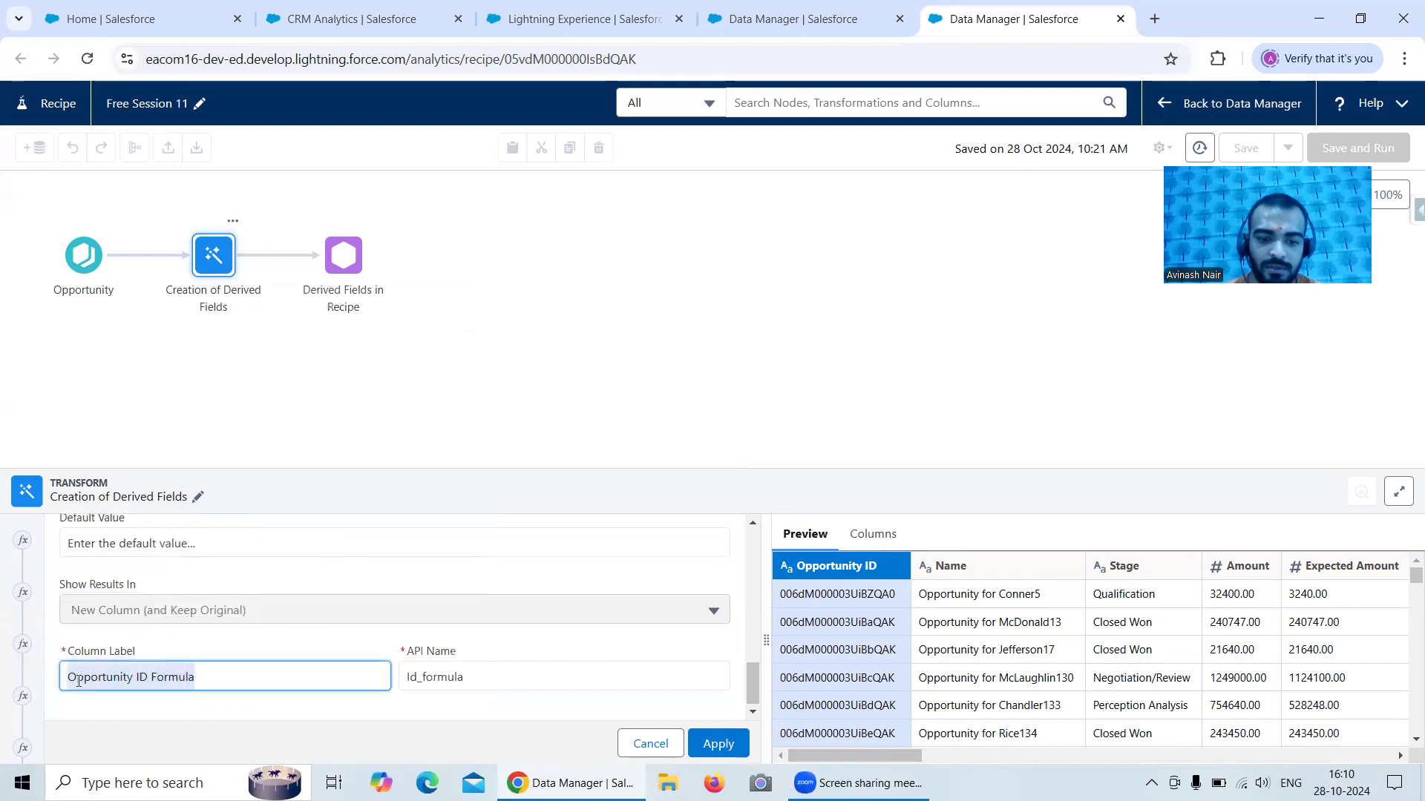
key("ctrl+v")
key("Tab")
key("ctrl+v")
- Remove the single quotes around StageName in the formula's Prospecting condition
scroll(673, 650, "up", 2)
left_click_drag(750, 647, 748, 557)
left_click(524, 562)
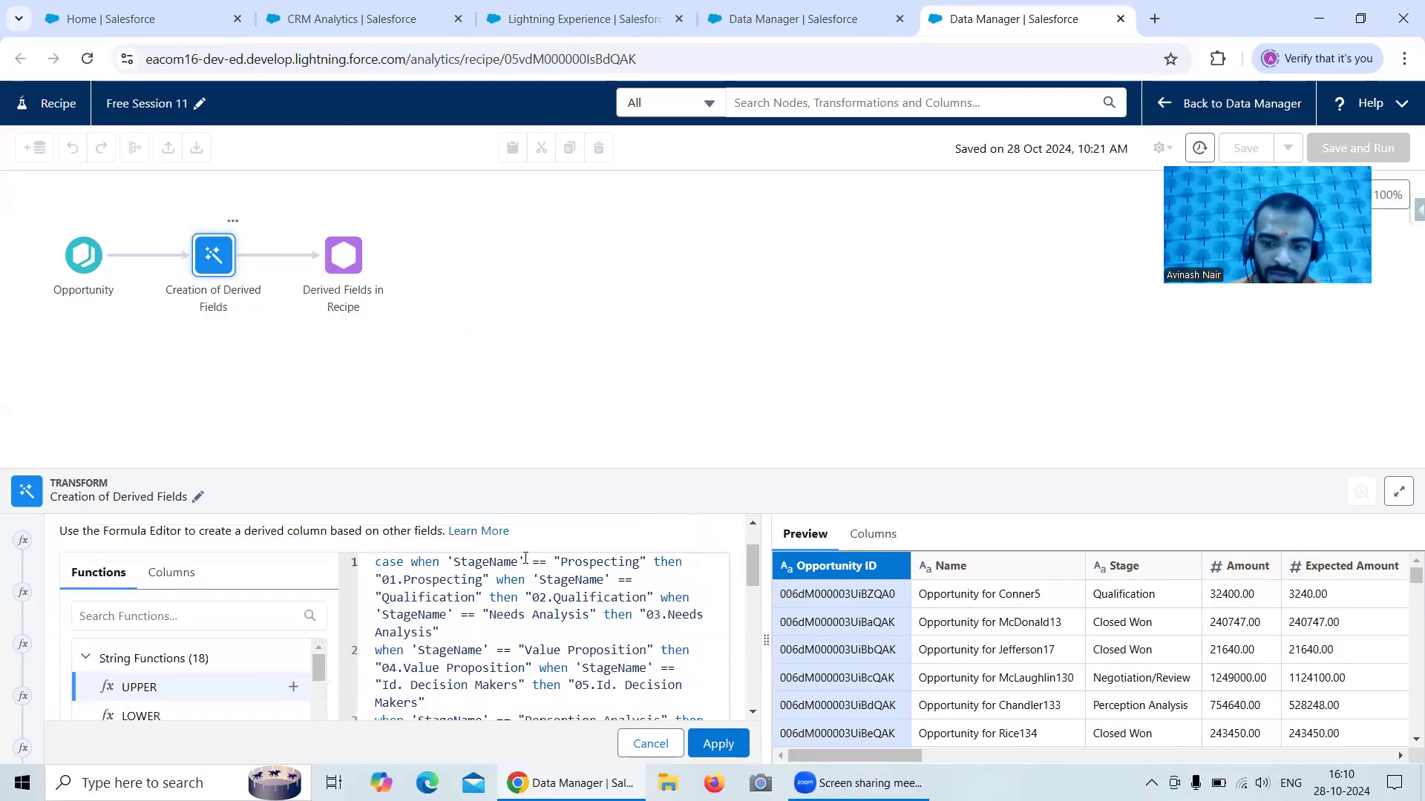
key("BackSpace")
left_click(454, 564)
key("BackSpace")
- Replace the double quotes around Prospecting and 01.Prospecting with single quotes in the formula
left_click(546, 563)
key("BackSpace")
type("'")
left_click(630, 562)
key("BackSpace")
type("'")
left_click(682, 562)
key("BackSpace")
type("'")
left_click(460, 579)
key("BackSpace")
type("'")
- Remove the quotes around StageName in the Qualification condition and enclose 02.Qualification in single quotes
left_click(507, 580)
key("BackSpace")
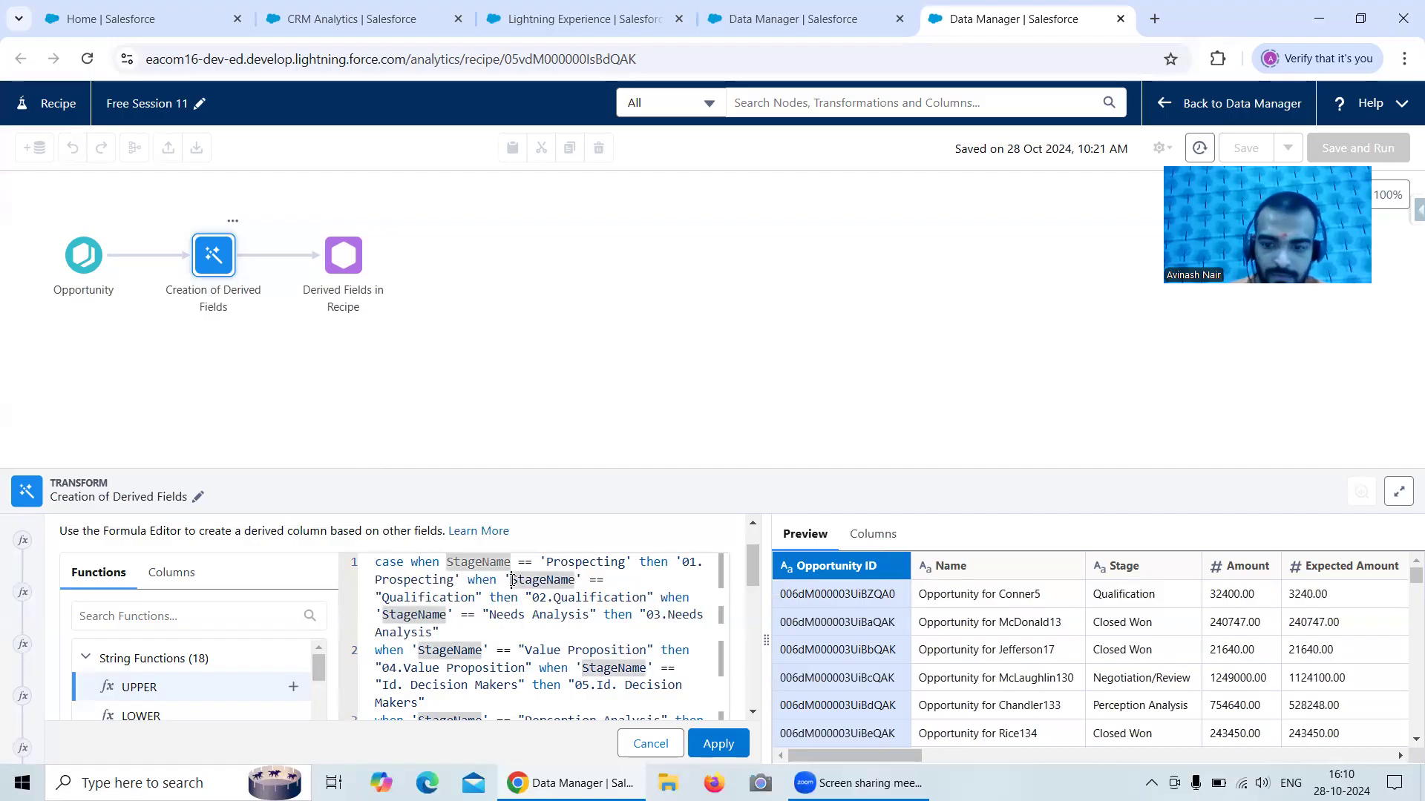
left_click(572, 580)
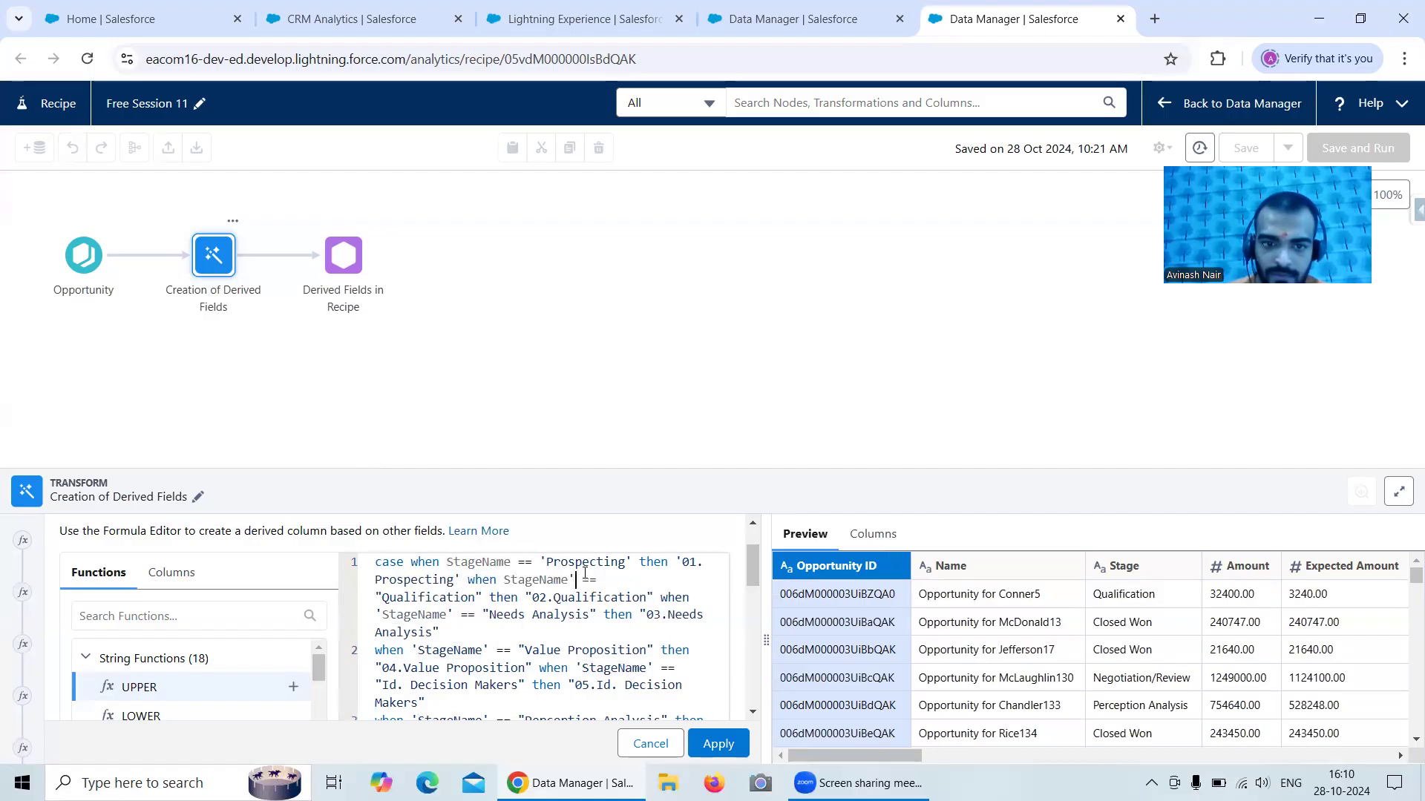
key("BackSpace")
left_click(420, 600)
key("BackSpace")
type("'")
left_click(541, 598)
key("BackSpace")
type("'")
- Remove the quotes around StageName in the Needs Analysis condition and enclose Needs Analysis in single quotes
left_click(591, 597)
key("BackSpace")
left_click(653, 597)
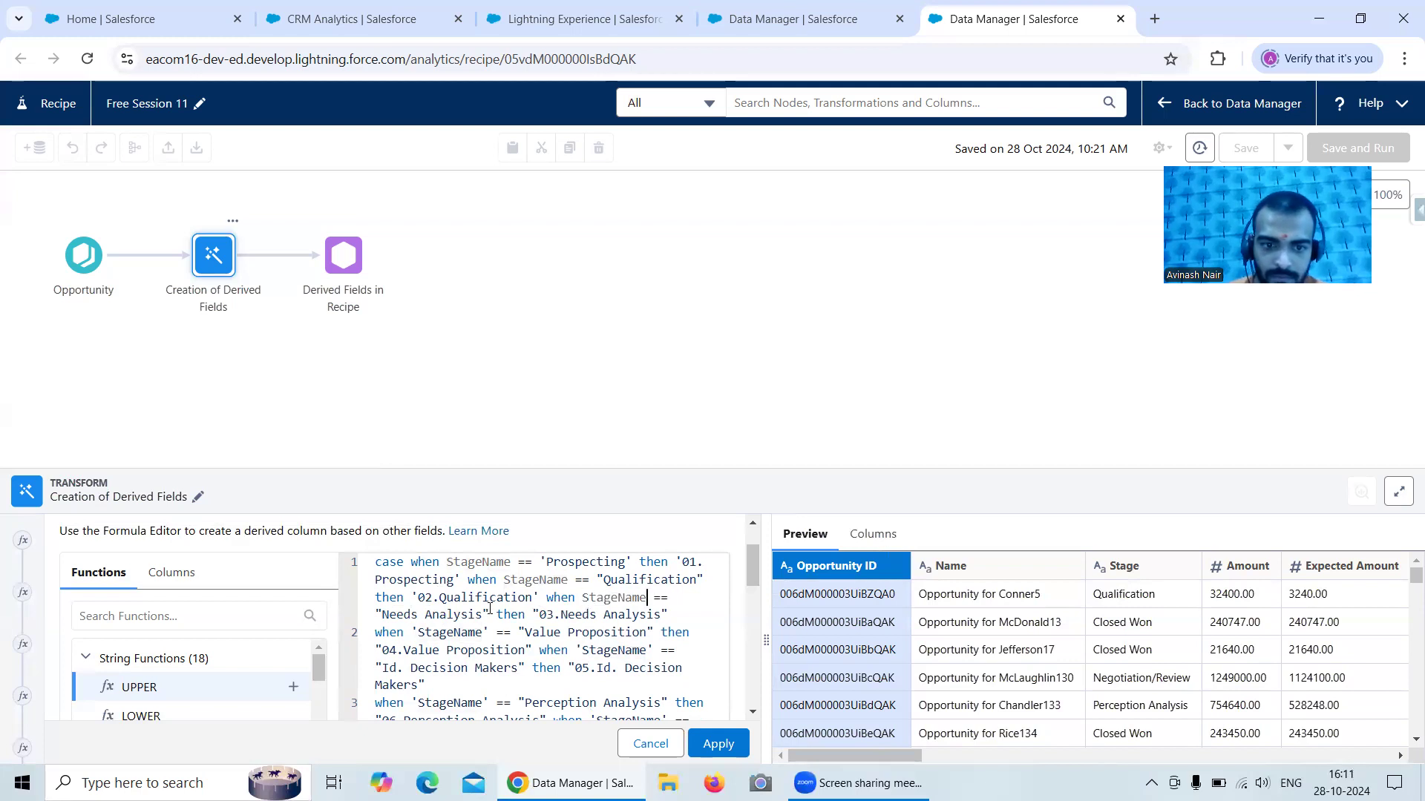
left_click(490, 615)
key("BackSpace")
type("'")
left_click(383, 615)
key("BackSpace")
type("'")
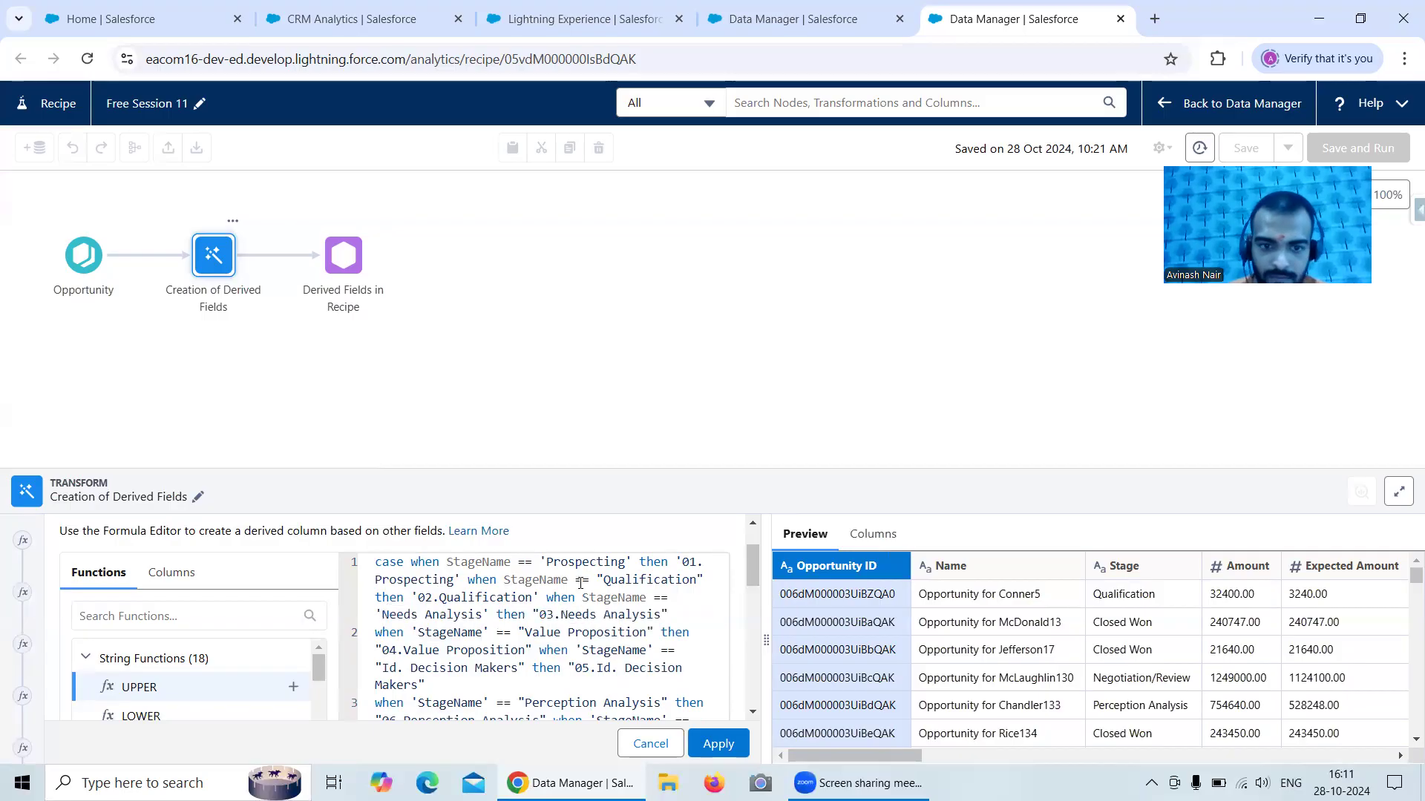
- Replace the double quotes around the result 03.Needs Analysis with single quotes
left_click(539, 615)
key("BackSpace")
type("'")
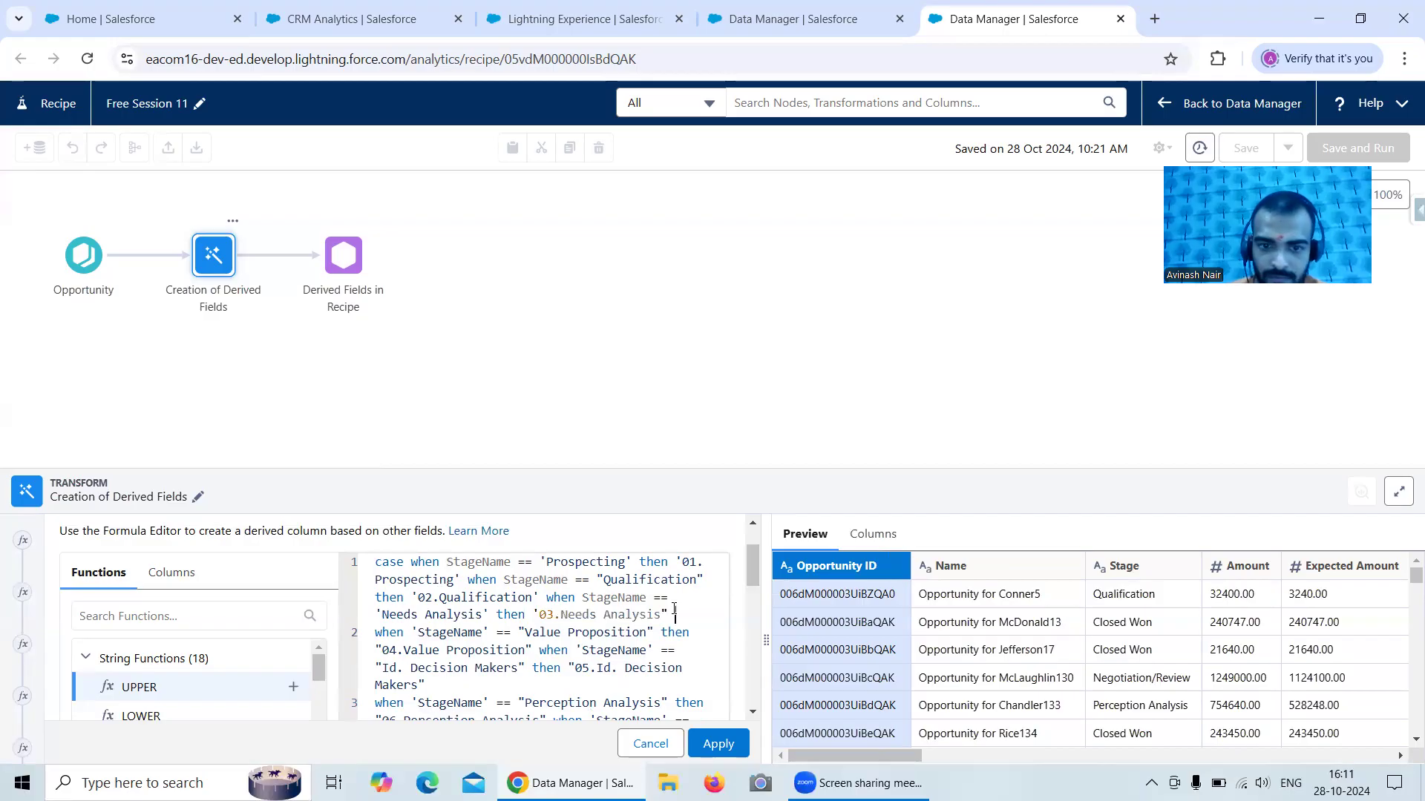
key("BackSpace")
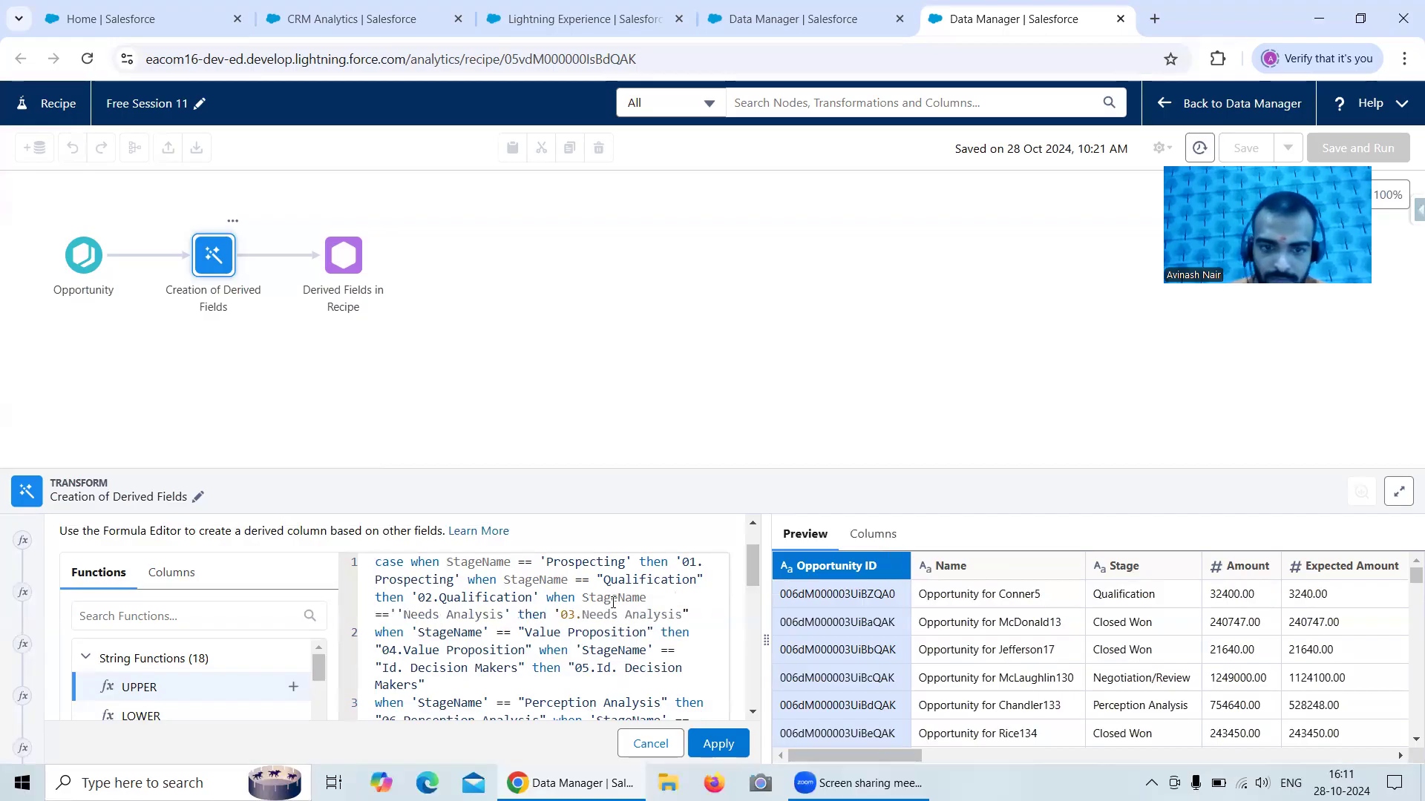
left_click(695, 615)
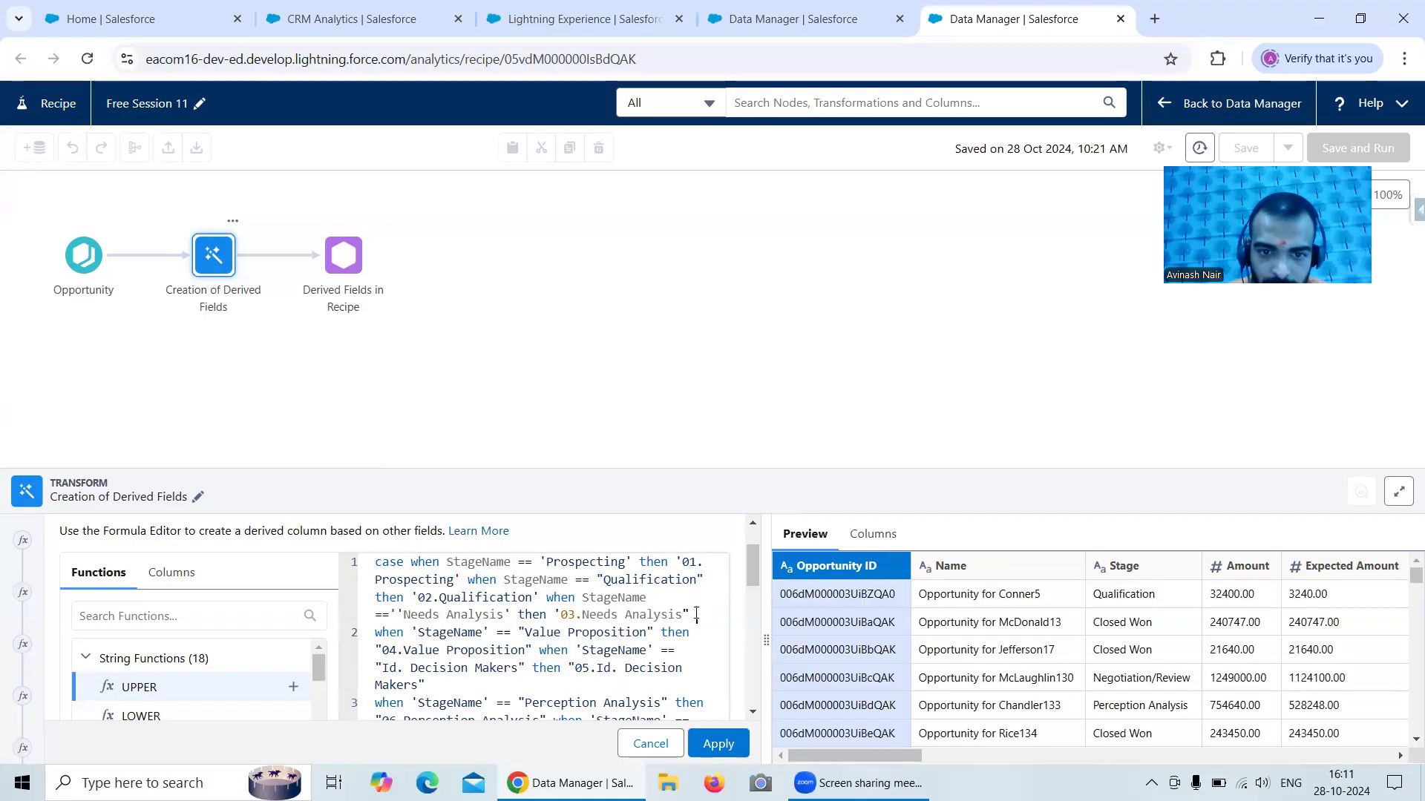
key("BackSpace")
type("'")
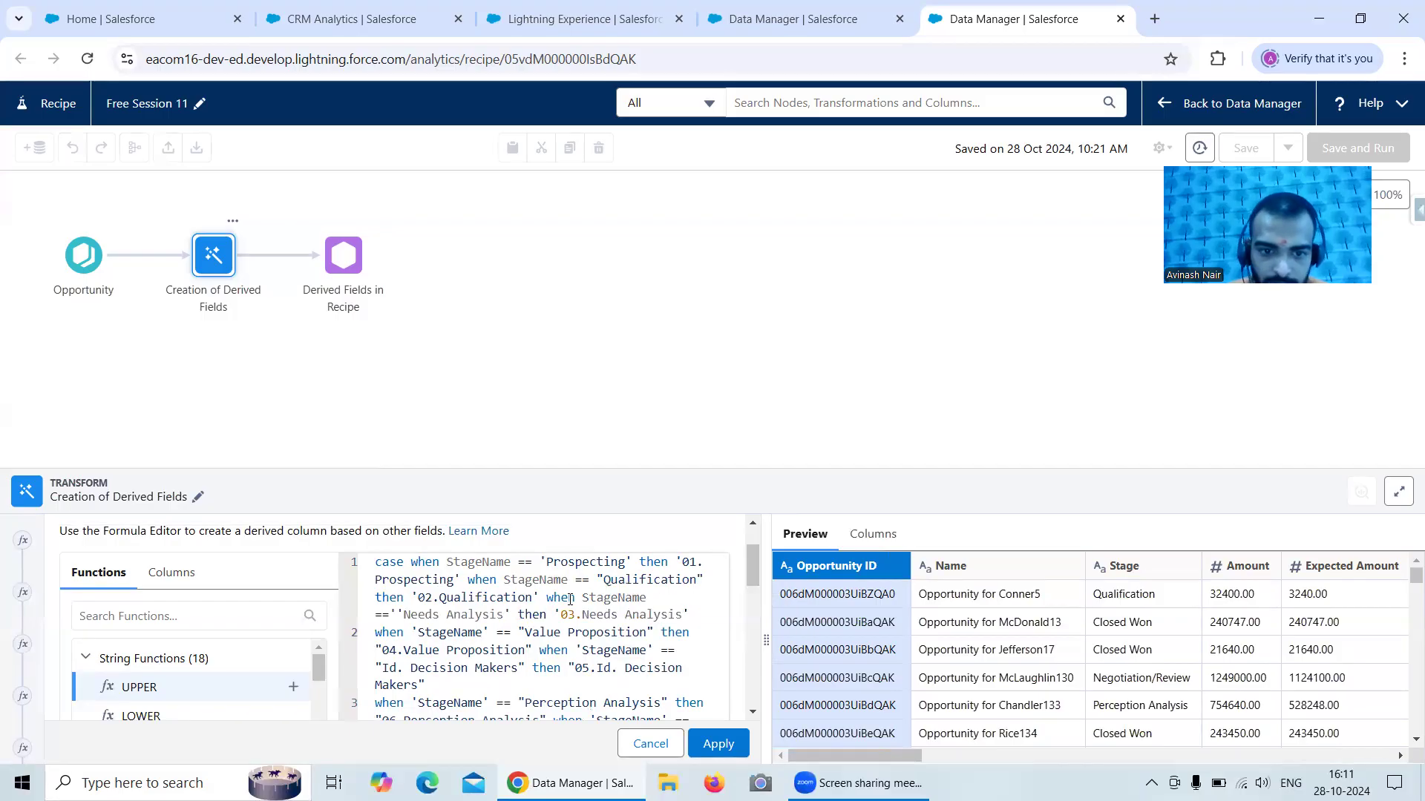
- Replace the double quotes around Value Proposition and 04.Value Proposition with single quotes
left_click(525, 632)
left_click(650, 631)
key("Delete")
type("'")
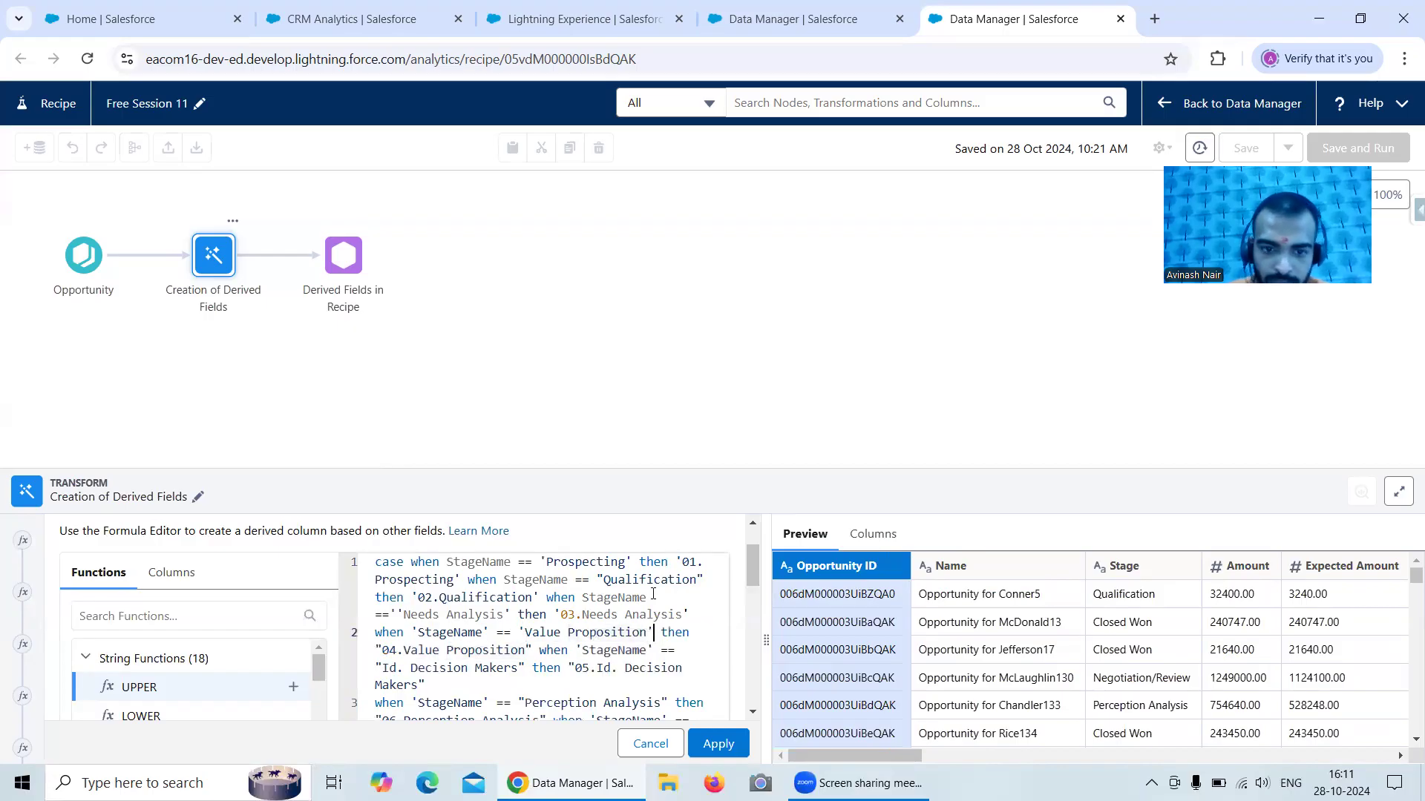
left_click(384, 651)
key("BackSpace")
type("'")
left_click(533, 650)
key("BackSpace")
type("'")
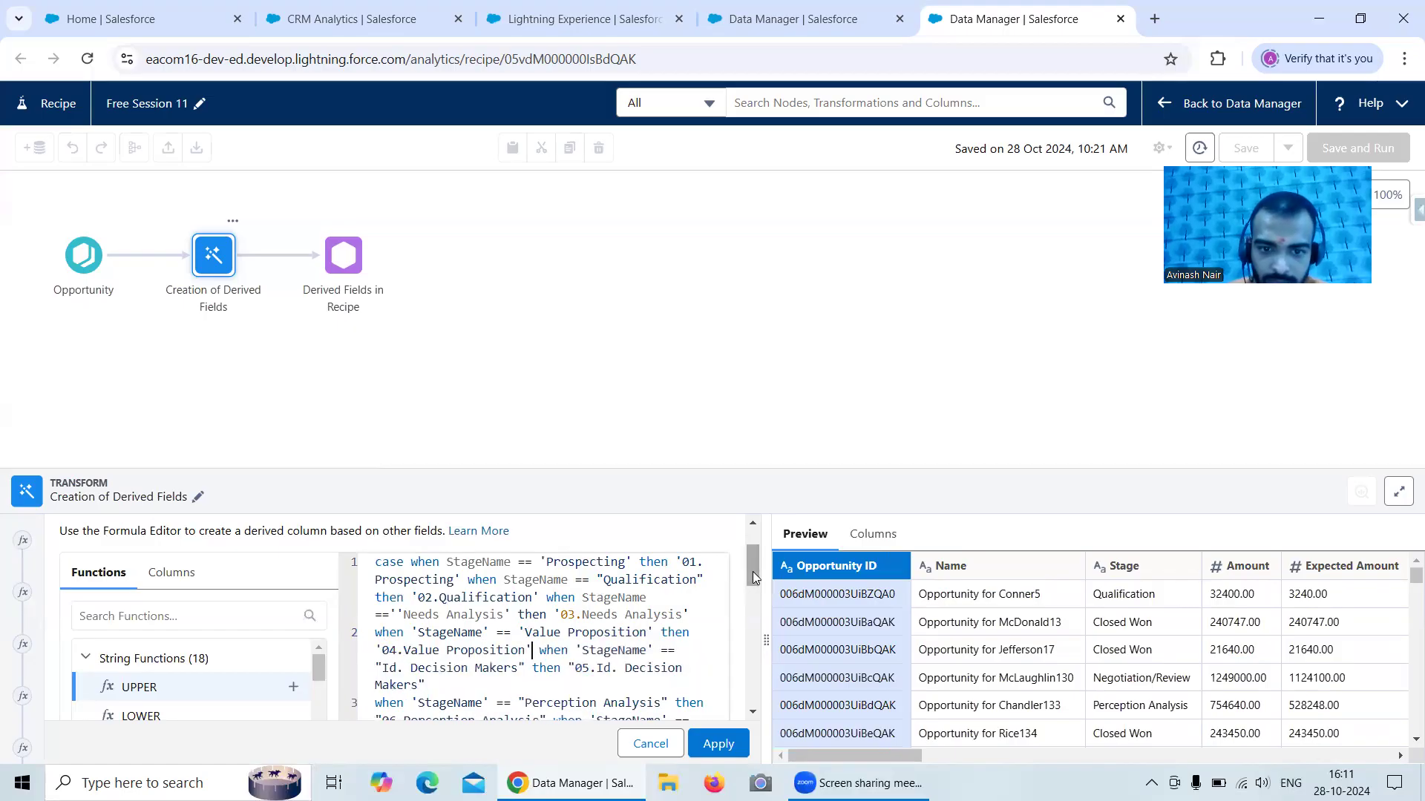
- Replace the double quotes around the result 05.Id. Decision Makers with single quotes
left_click_drag(753, 571, 754, 586)
left_click(576, 597)
key("BackSpace")
type("'")
left_click(433, 610)
key("BackSpace")
type("'")
- Replace the double quotes around the compared stage Perception Analysis with single quotes
double_click(534, 628)
left_click(524, 628)
key("BackSpace")
type("'")
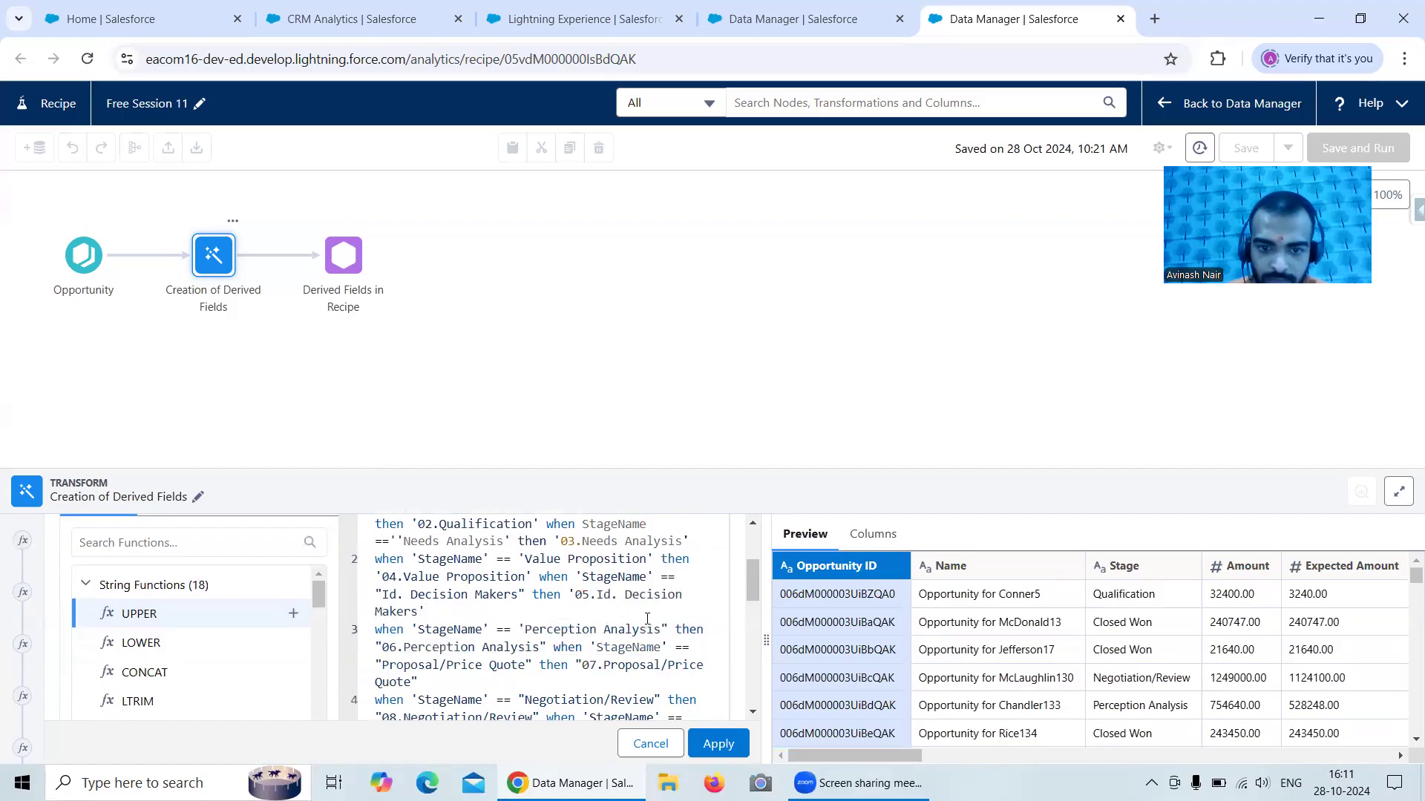
left_click(667, 628)
key("BackSpace")
type("'")
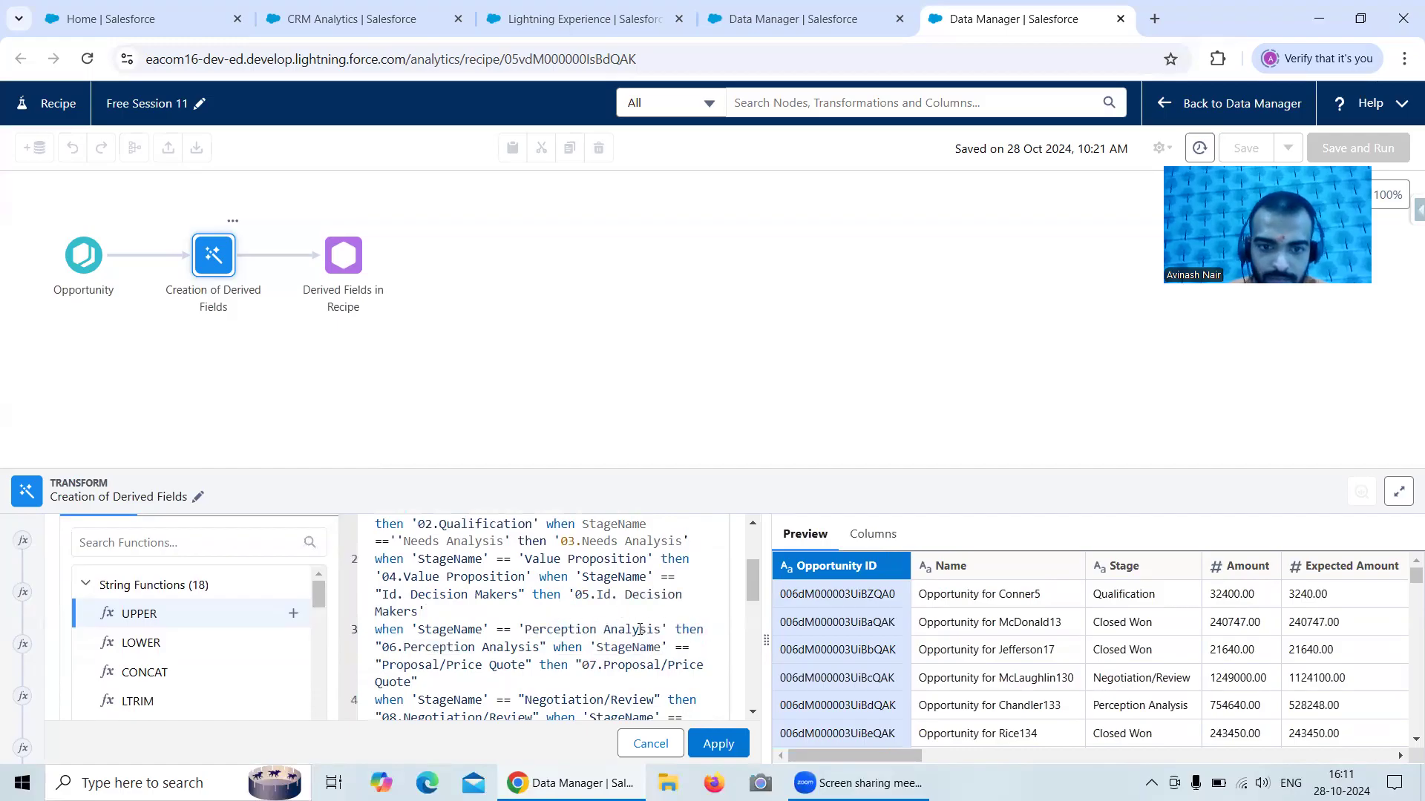
- Replace the double quotes around the result 06.Perception Analysis with single quotes
left_click(549, 647)
key("BackSpace")
type("'")
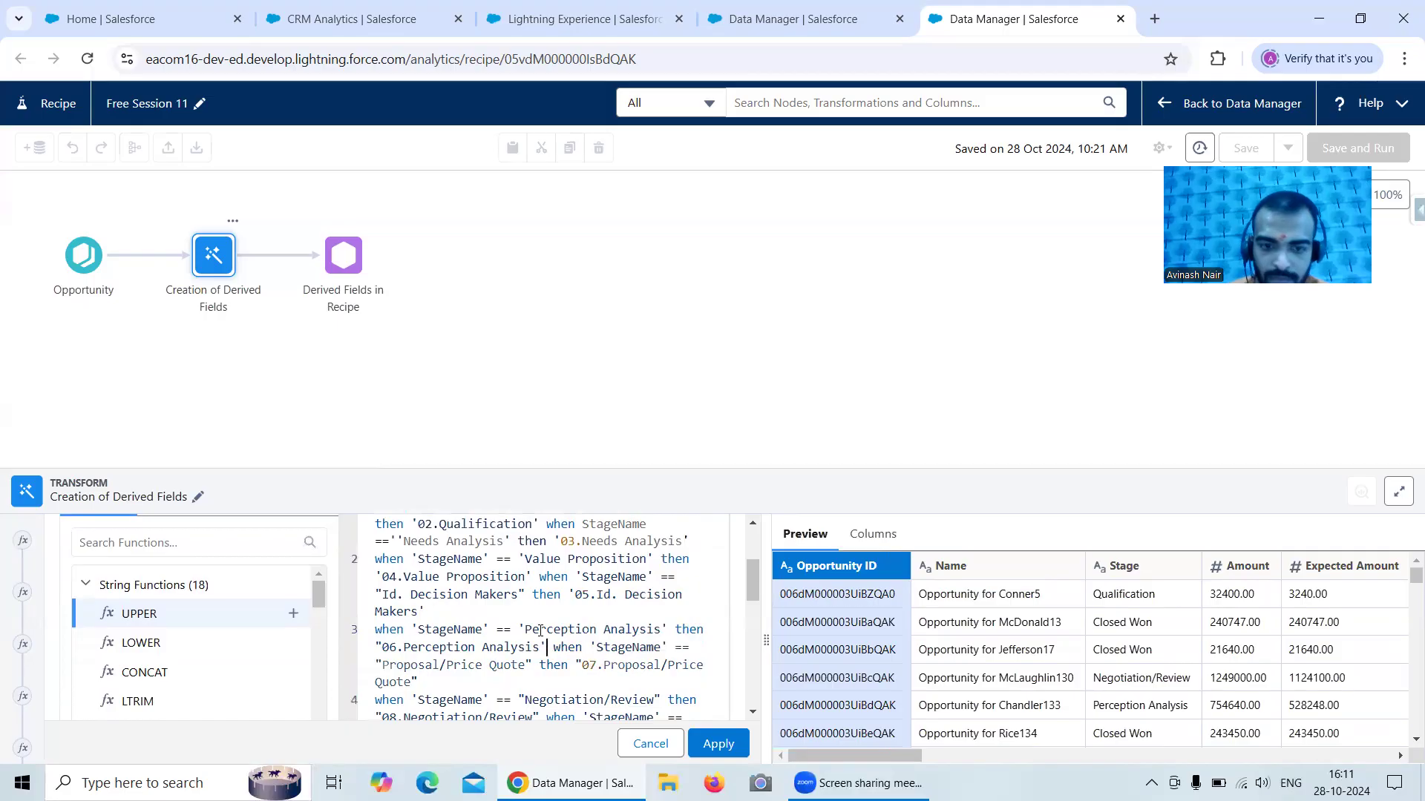
left_click(380, 647)
key("BackSpace")
type("'")
- Replace the double quotes around Proposal/Price Quote and 07.Proposal/Price Quote with single quotes
left_click(532, 662)
key("BackSpace")
type("'")
left_click(383, 664)
key("BackSpace")
type("'")
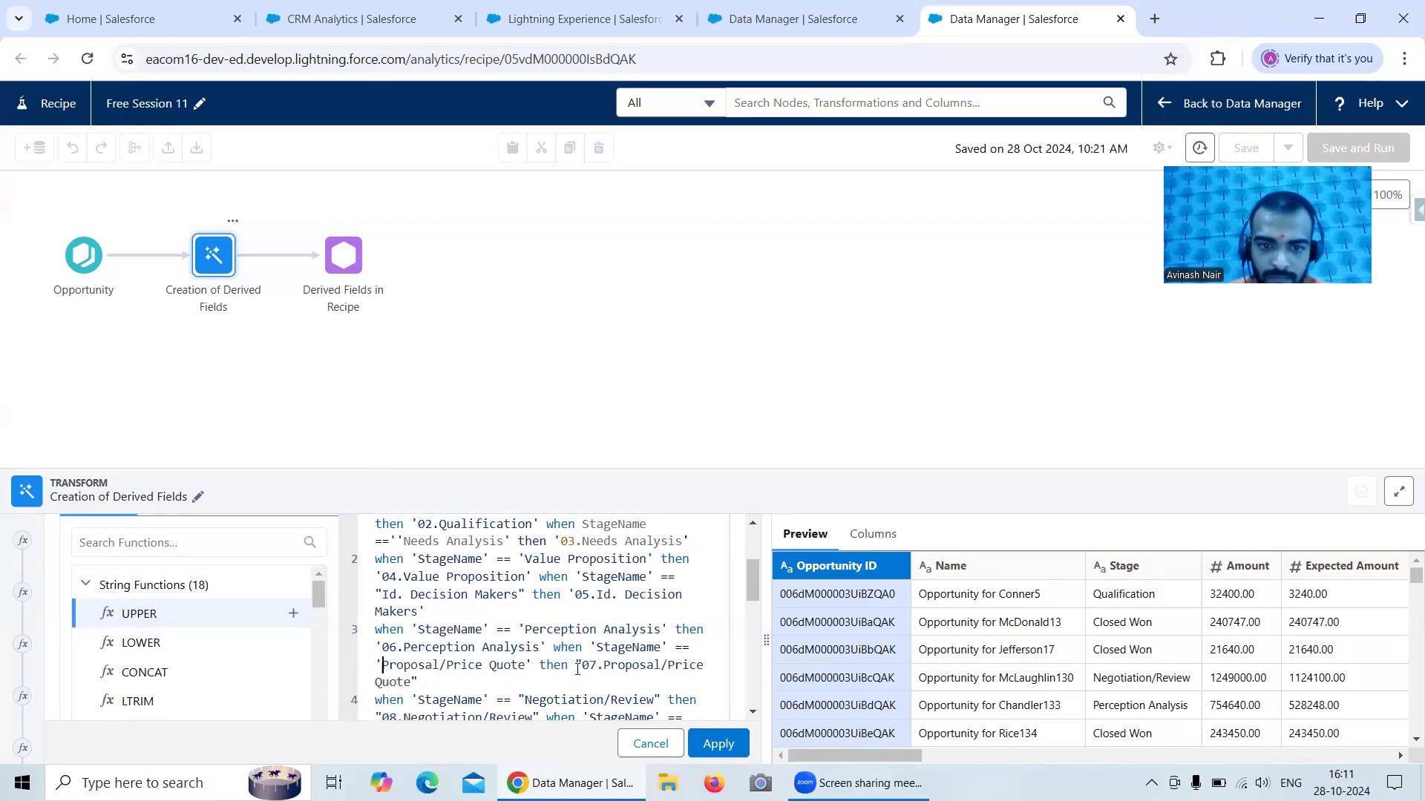
key("BackSpace")
type("'")
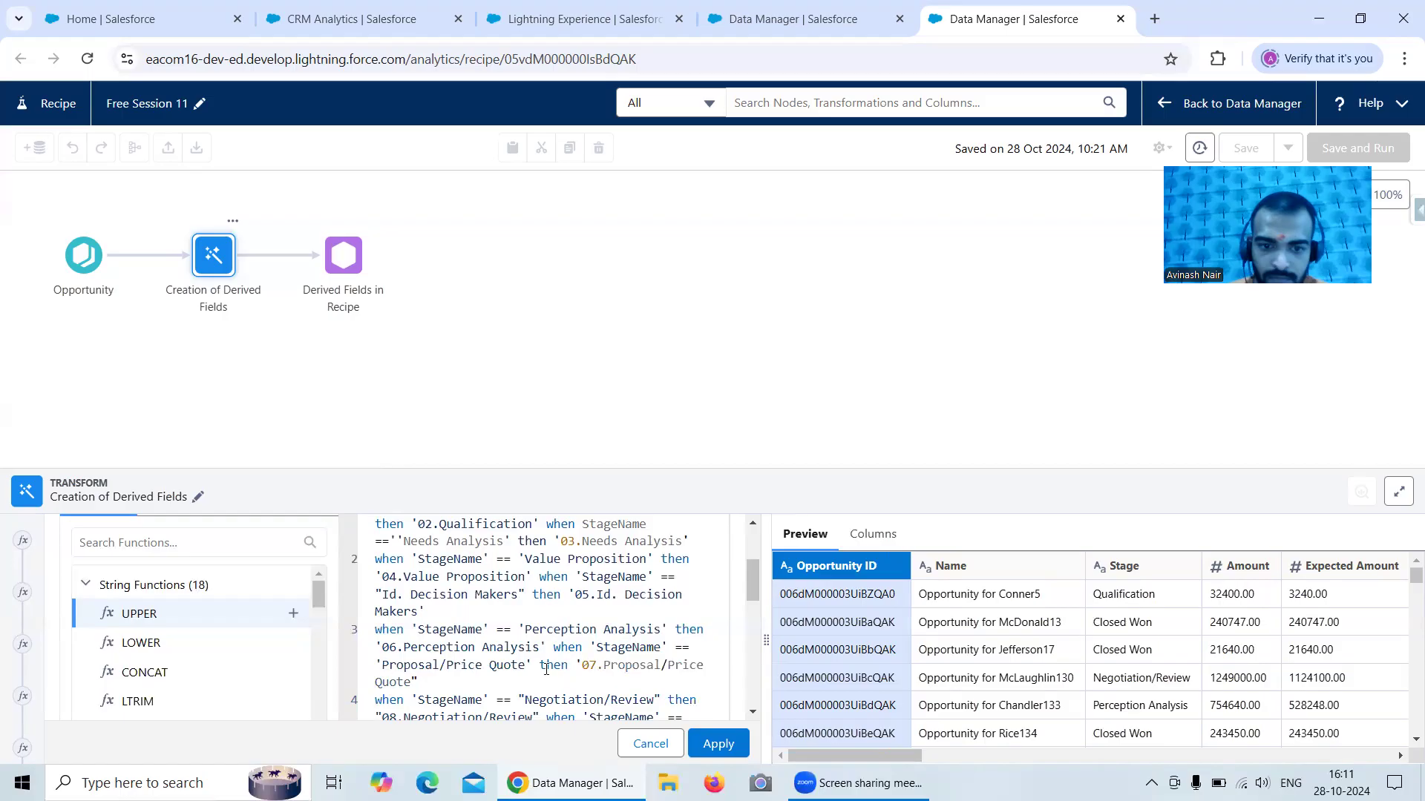
left_click(422, 680)
key("BackSpace")
type("'")
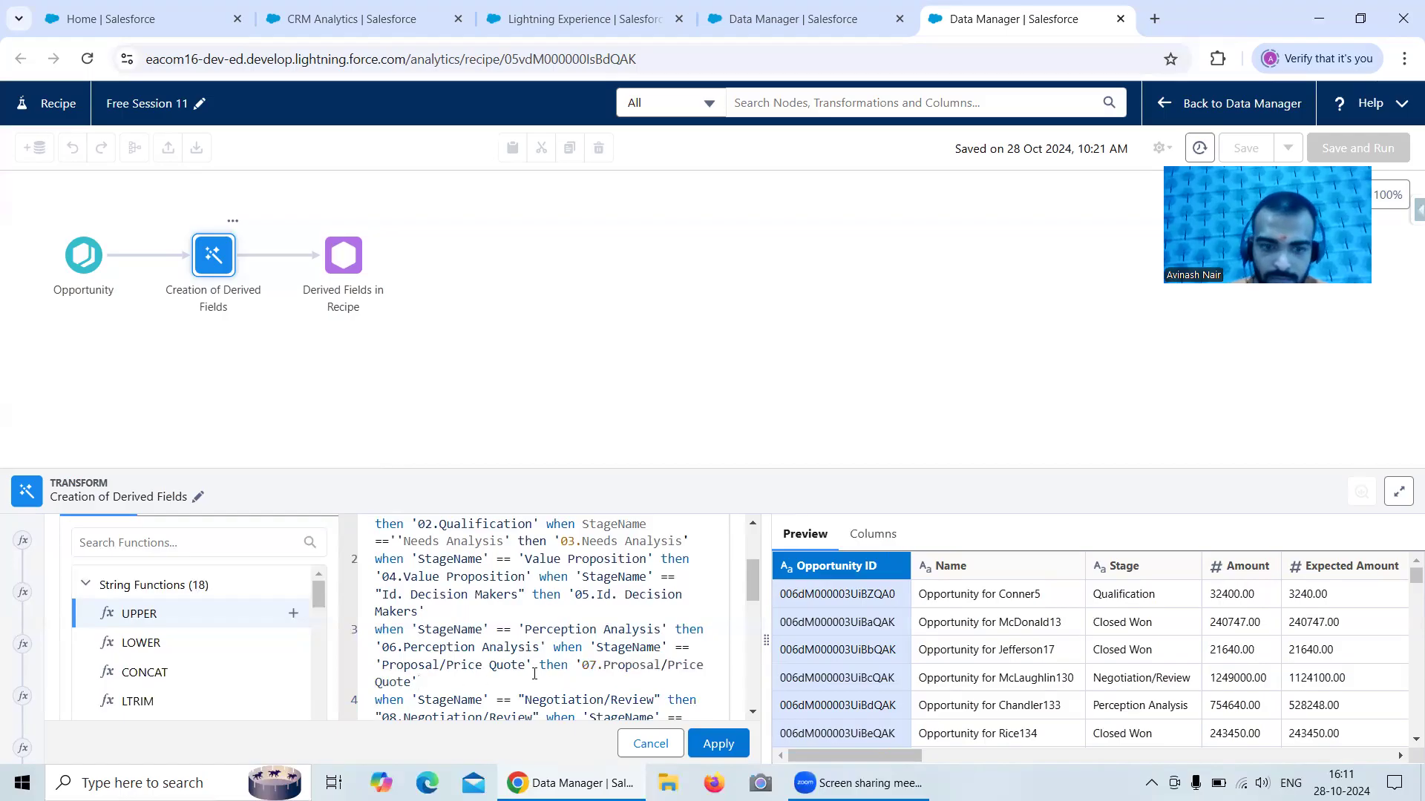
- Replace the double quotes around the compared stage Negotiation/Review with single quotes
scroll(565, 558, "down", 3)
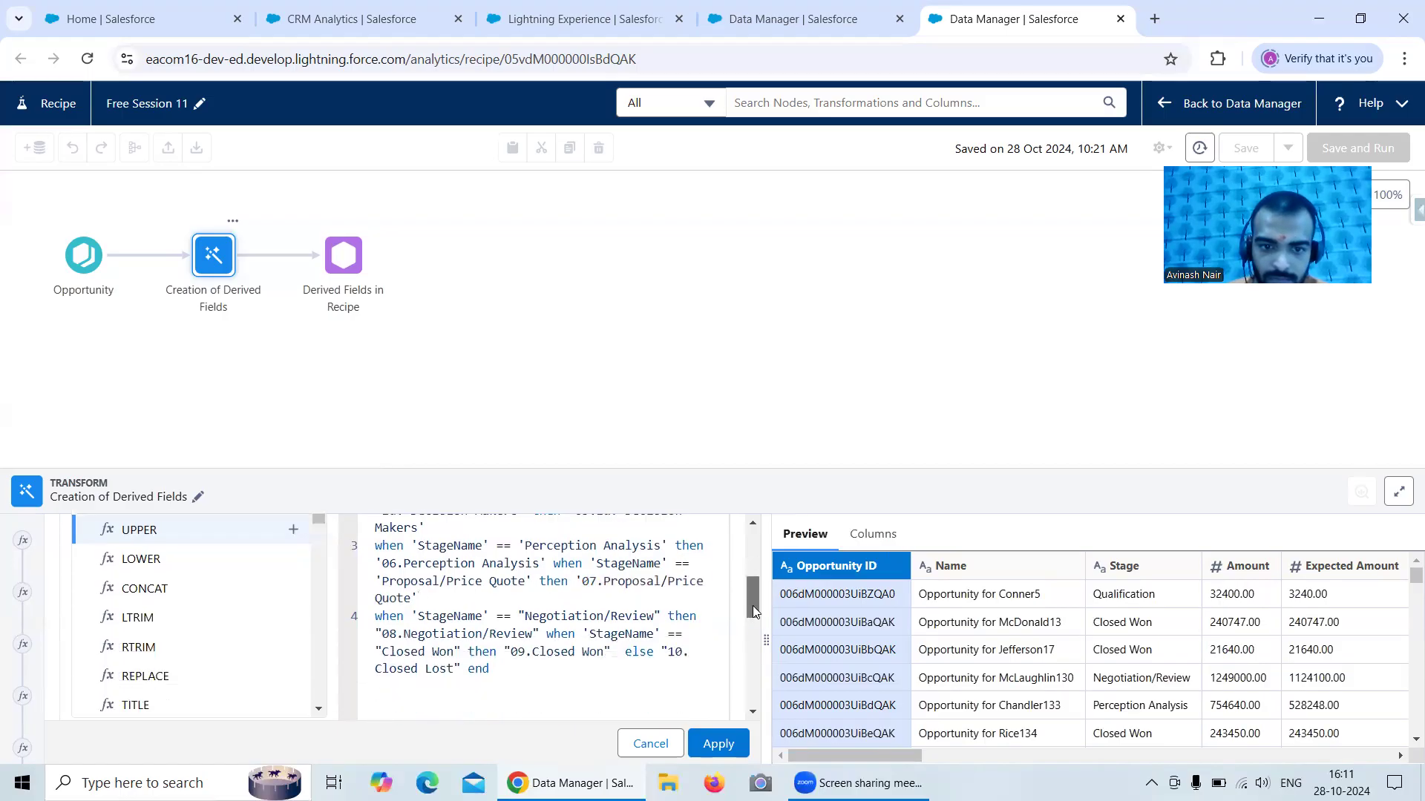
left_click(525, 561)
key("BackSpace")
type("'")
left_click(660, 560)
key("BackSpace")
type("'")
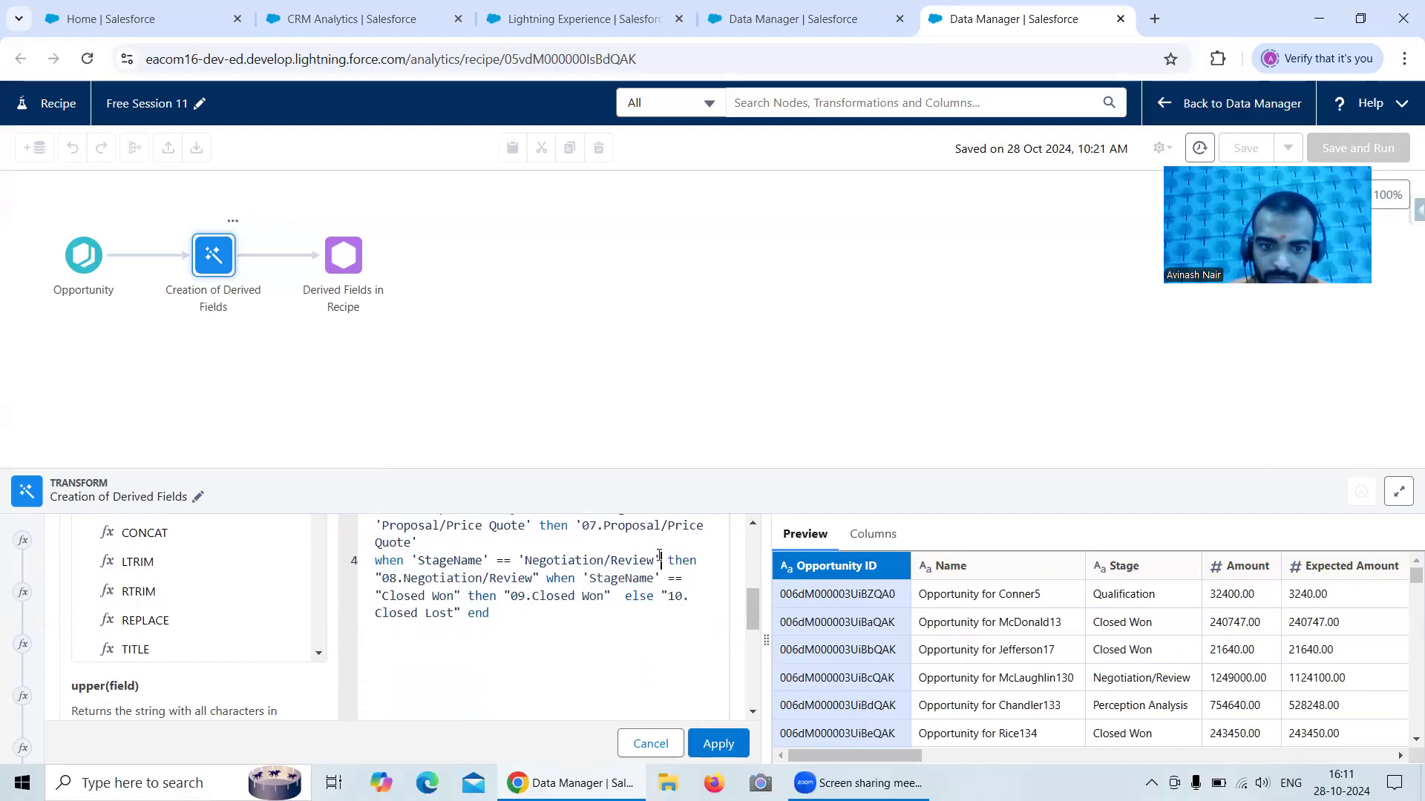
- Replace the double quotes around the result 09.Closed Won with single quotes
left_click(511, 595)
key("BackSpace")
type("'")
left_click(611, 596)
key("BackSpace")
type("'")
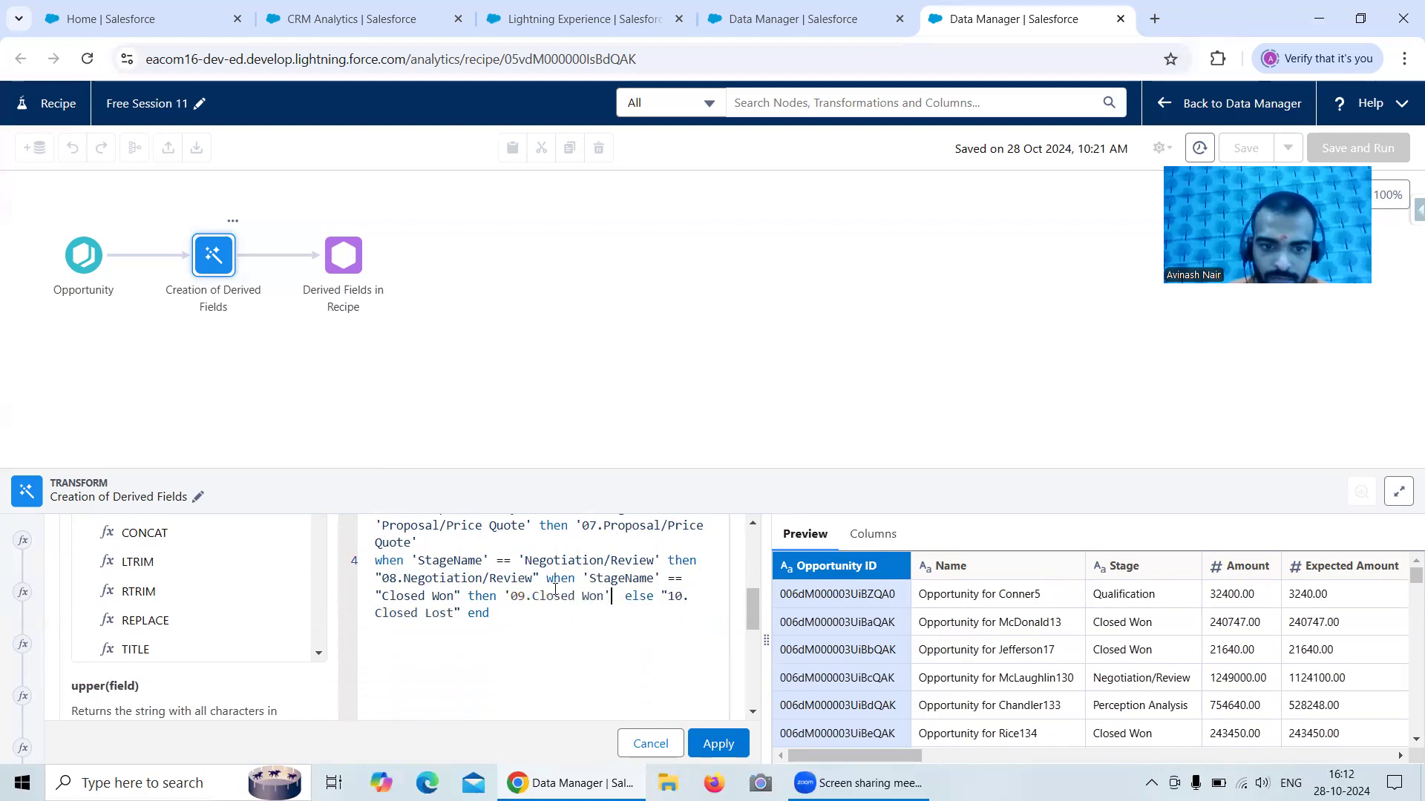
- Replace the double quotes around the else result 10.Closed Lost with single quotes
left_click(461, 614)
key("BackSpace")
type("'")
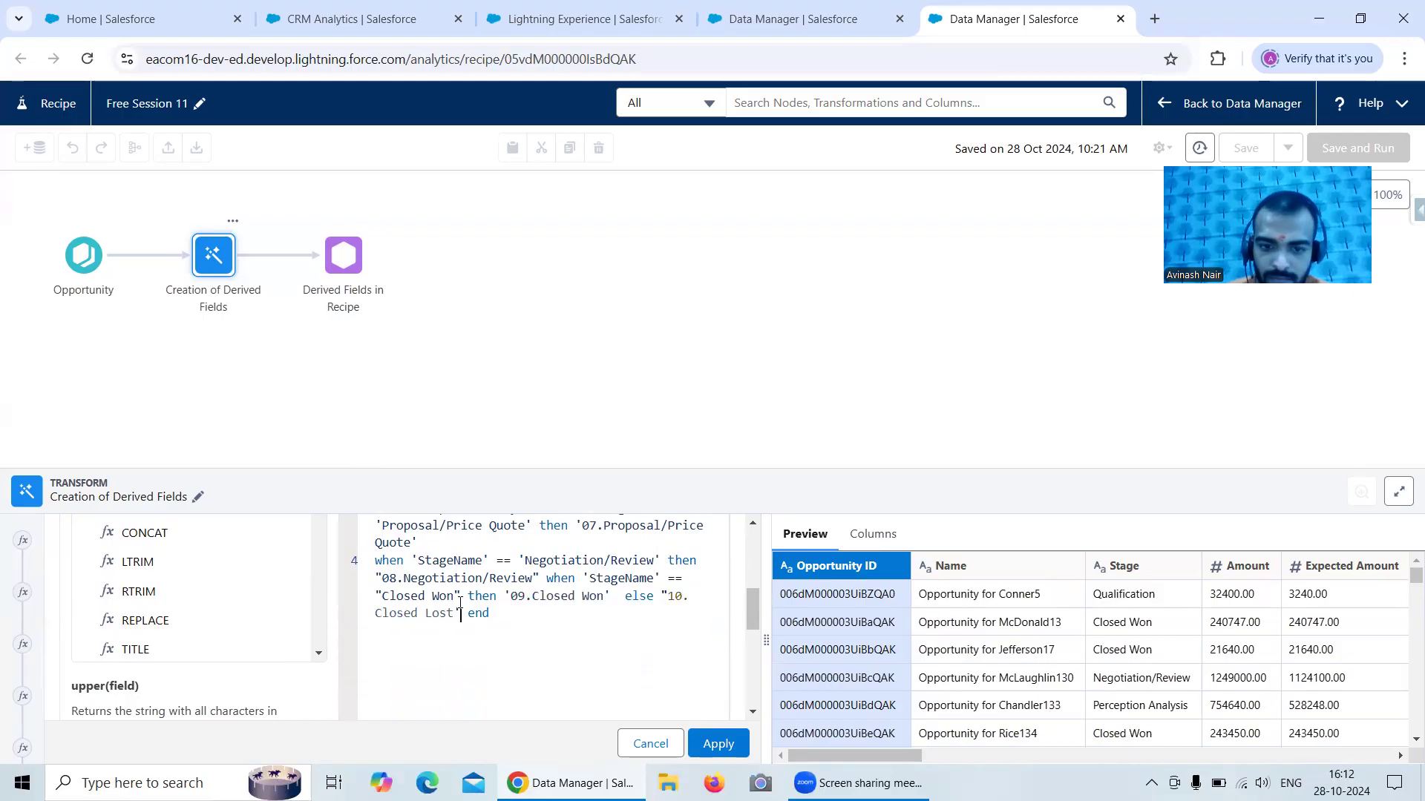
left_click(669, 596)
key("BackSpace")
type("'")
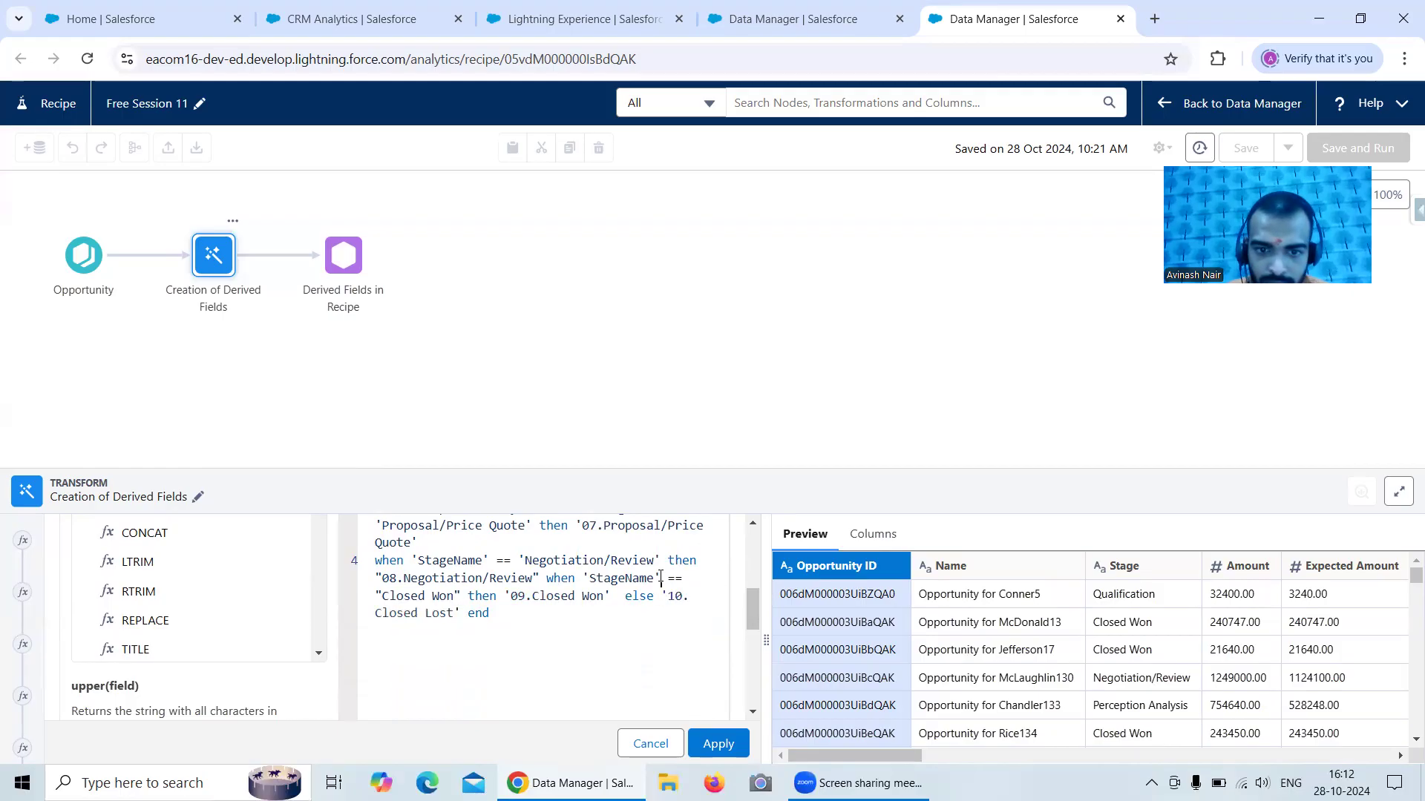
- Remove the single quotes around StageName in the Closed Won and Negotiation/Review conditions
key("Left")
key("Left")
key("Left")
key("Left")
key("BackSpace")
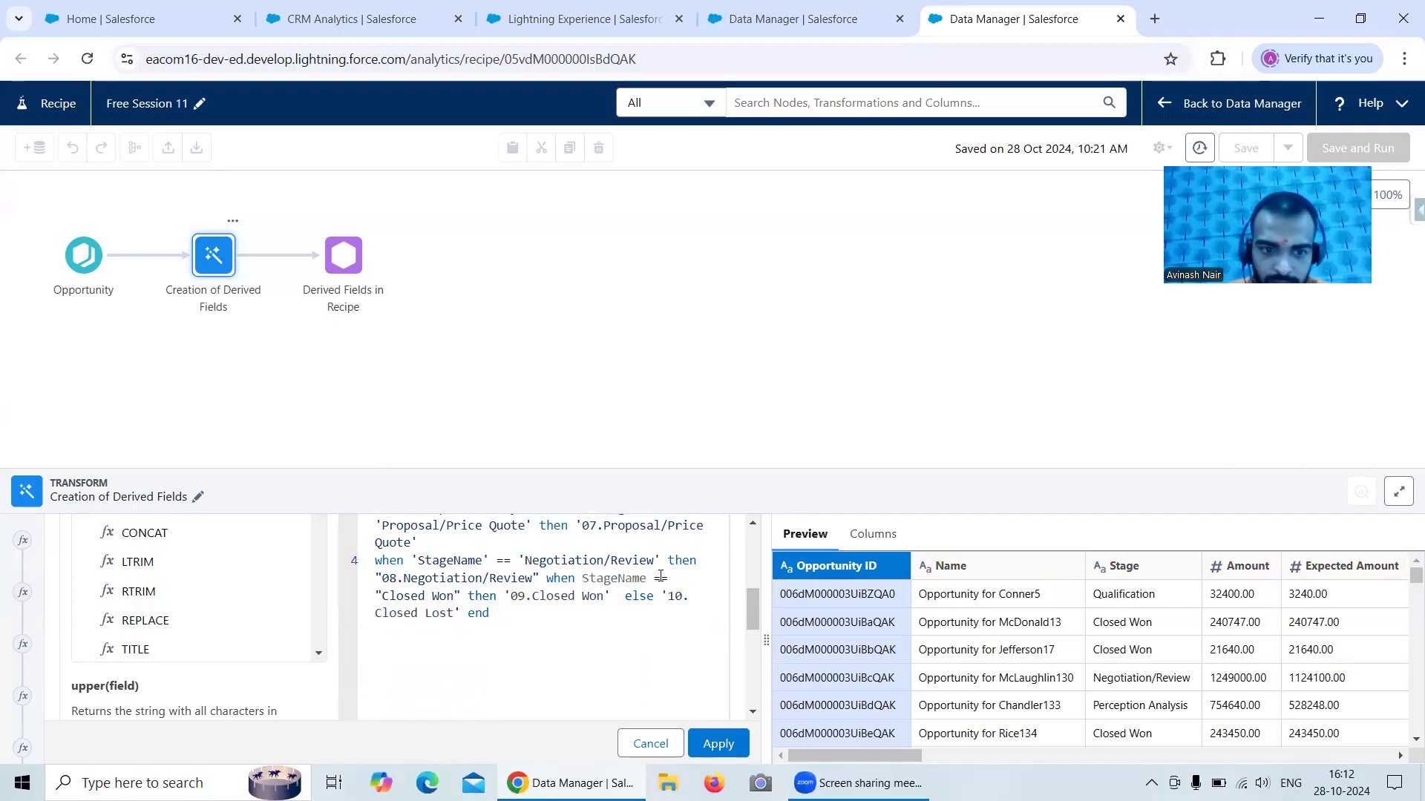
key("BackSpace")
left_click(421, 560)
key("BackSpace")
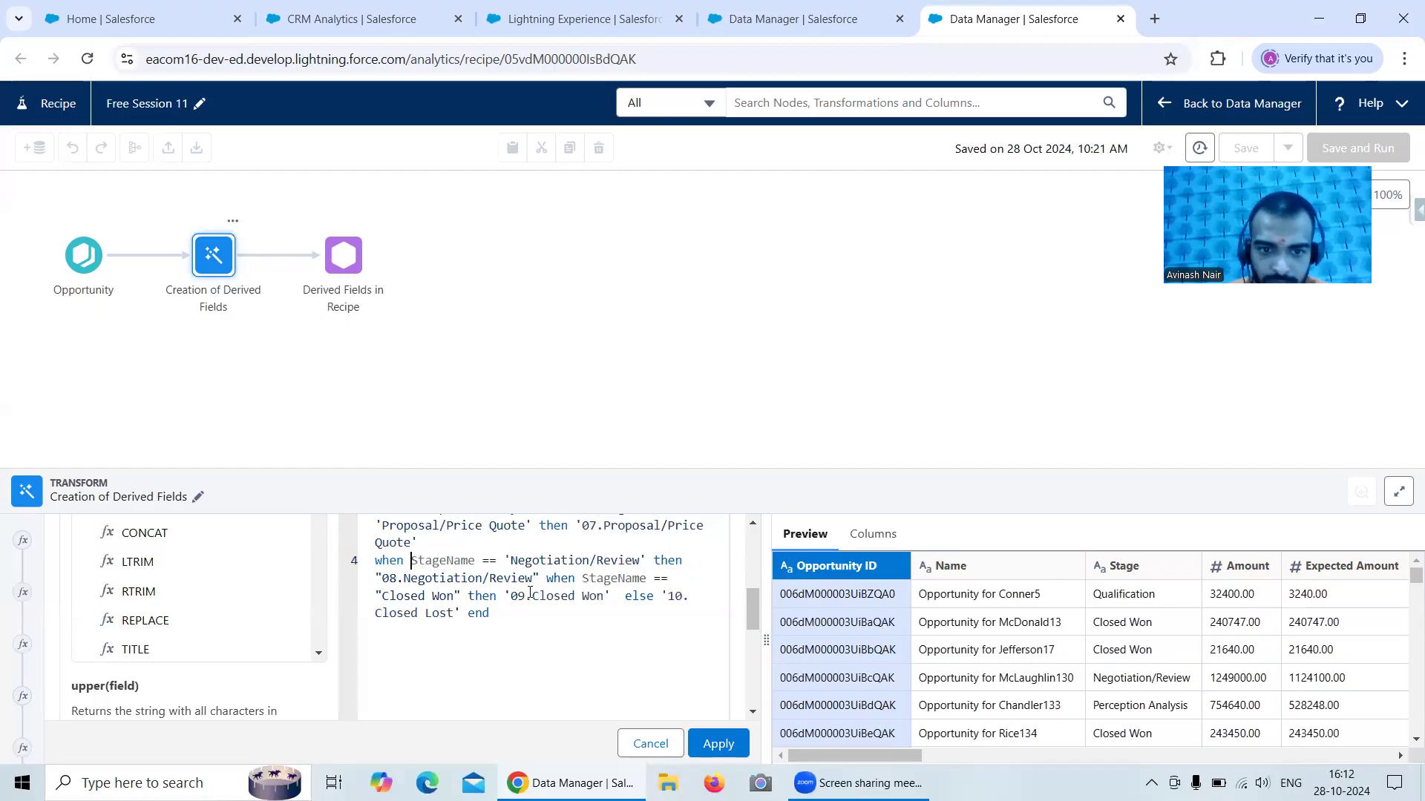
- Remove the single quotes around StageName in the Proposal/Price Quote and Perception Analysis conditions
scroll(594, 572, "up", 3)
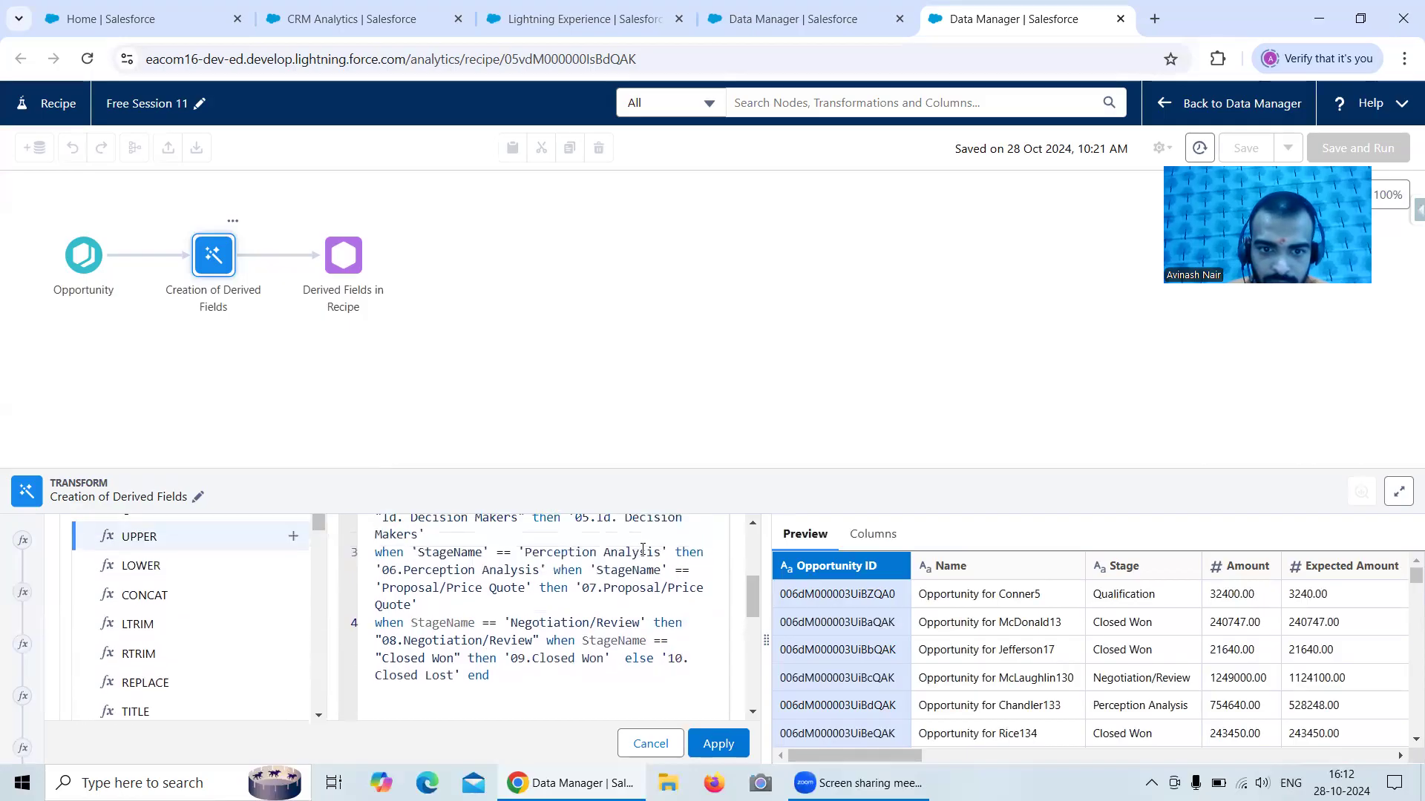
left_click(667, 570)
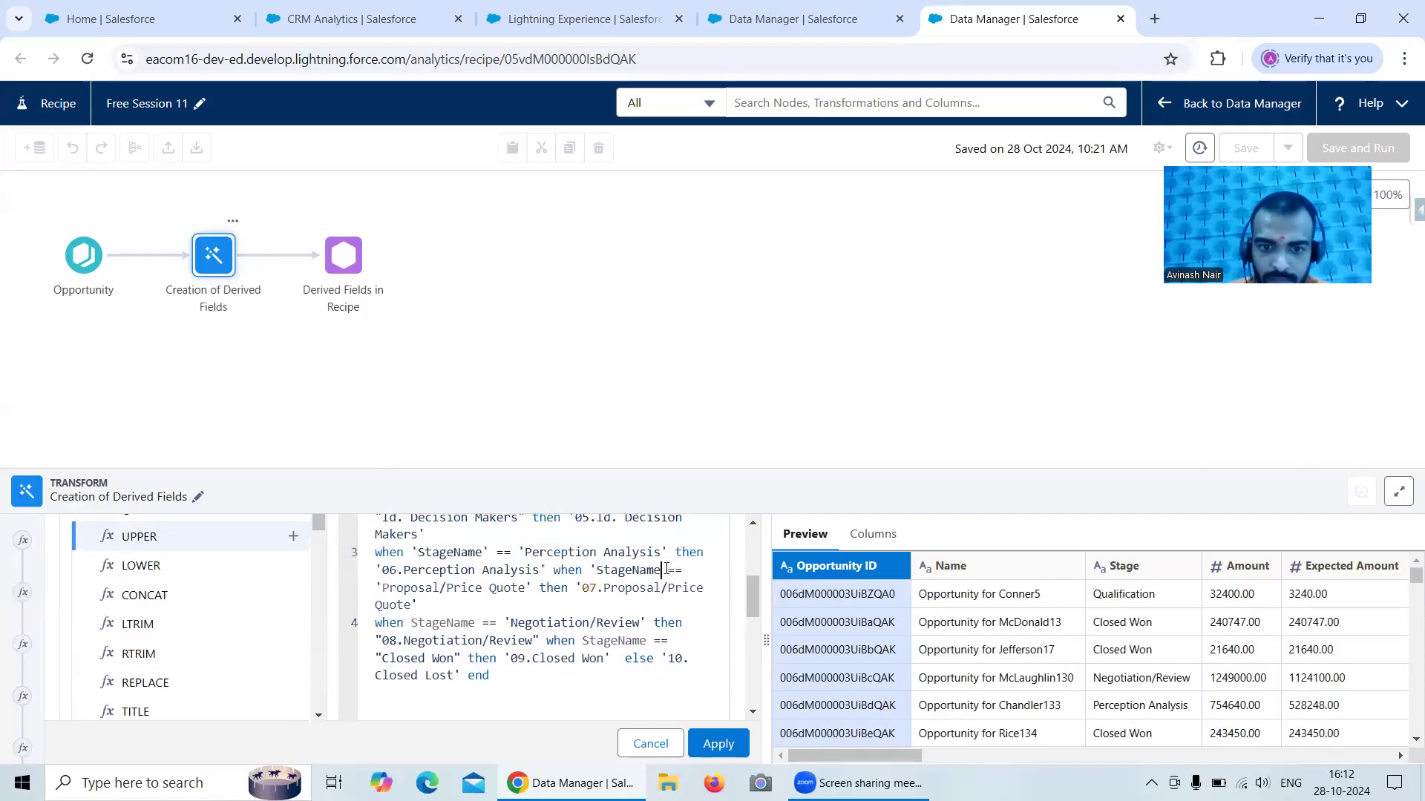
left_click(598, 570)
key("BackSpace")
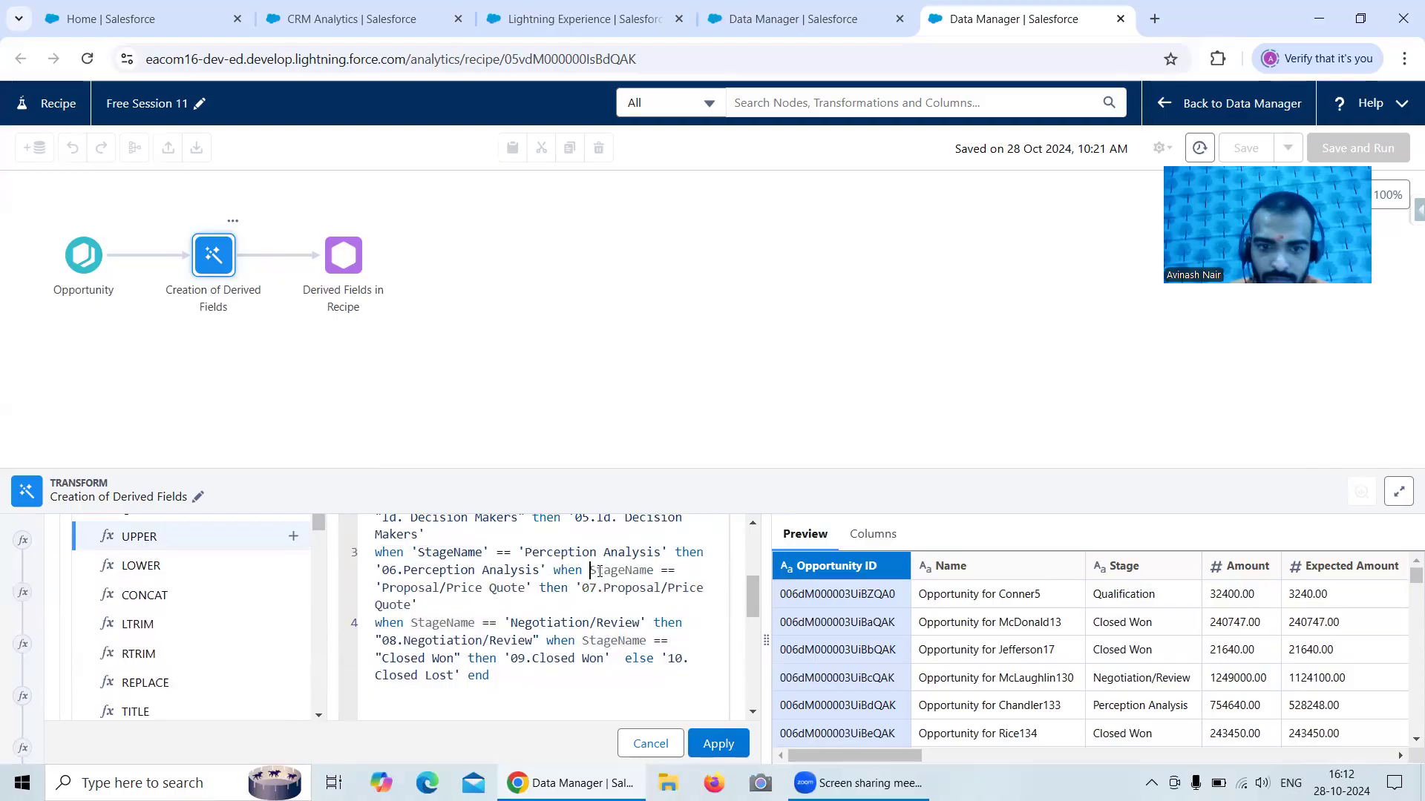
left_click(488, 552)
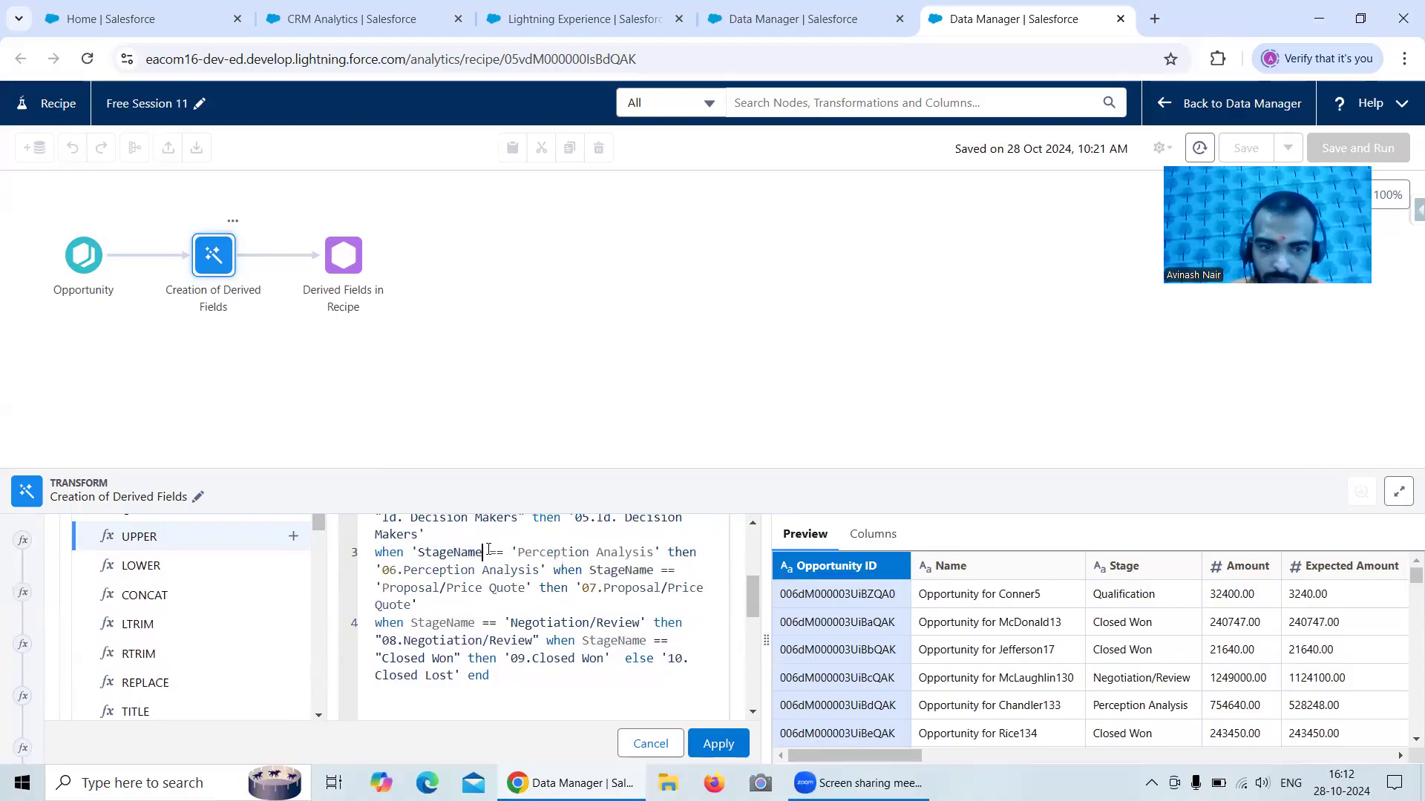
left_click(420, 552)
key("BackSpace")
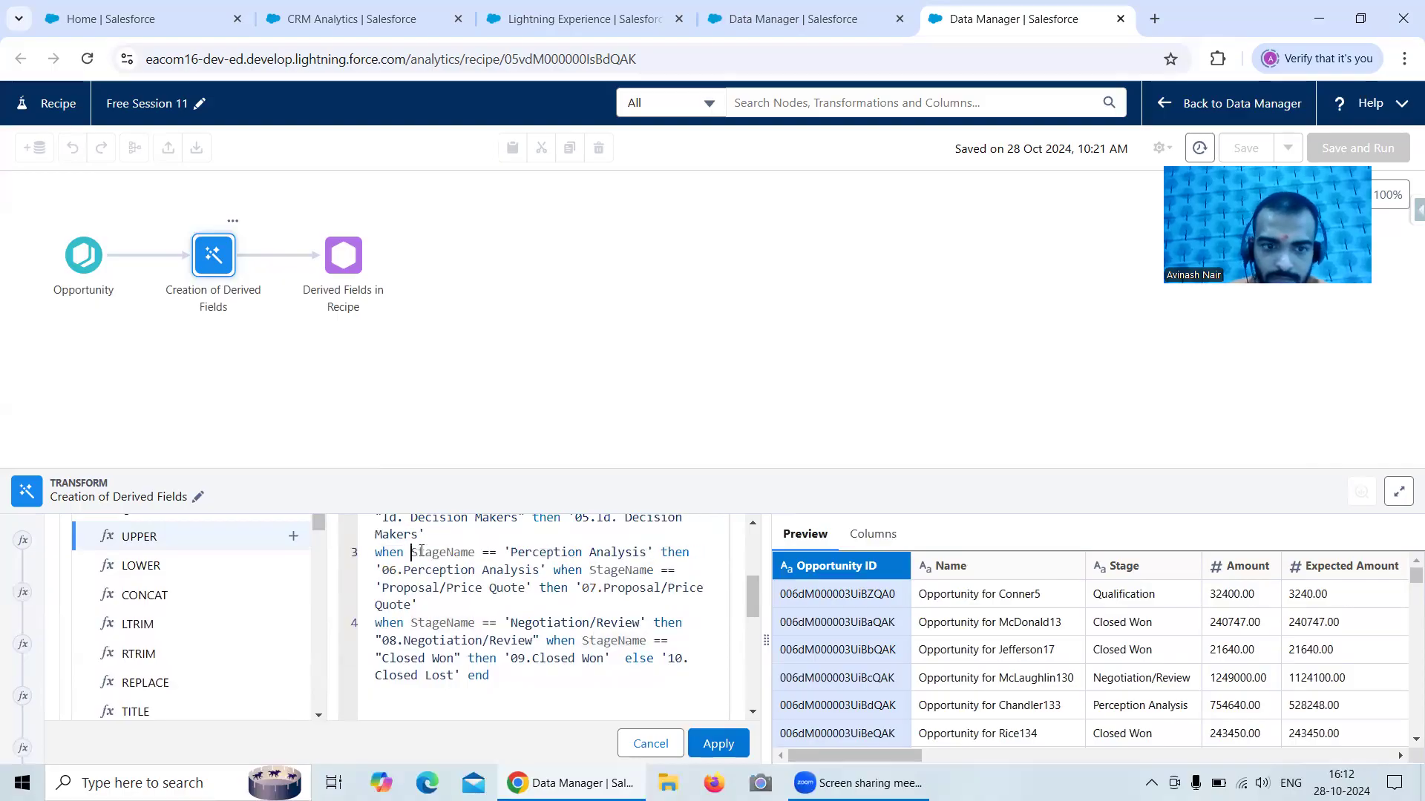
- Remove the single quotes around StageName in the Id. Decision Makers condition
left_click_drag(755, 593, 755, 583)
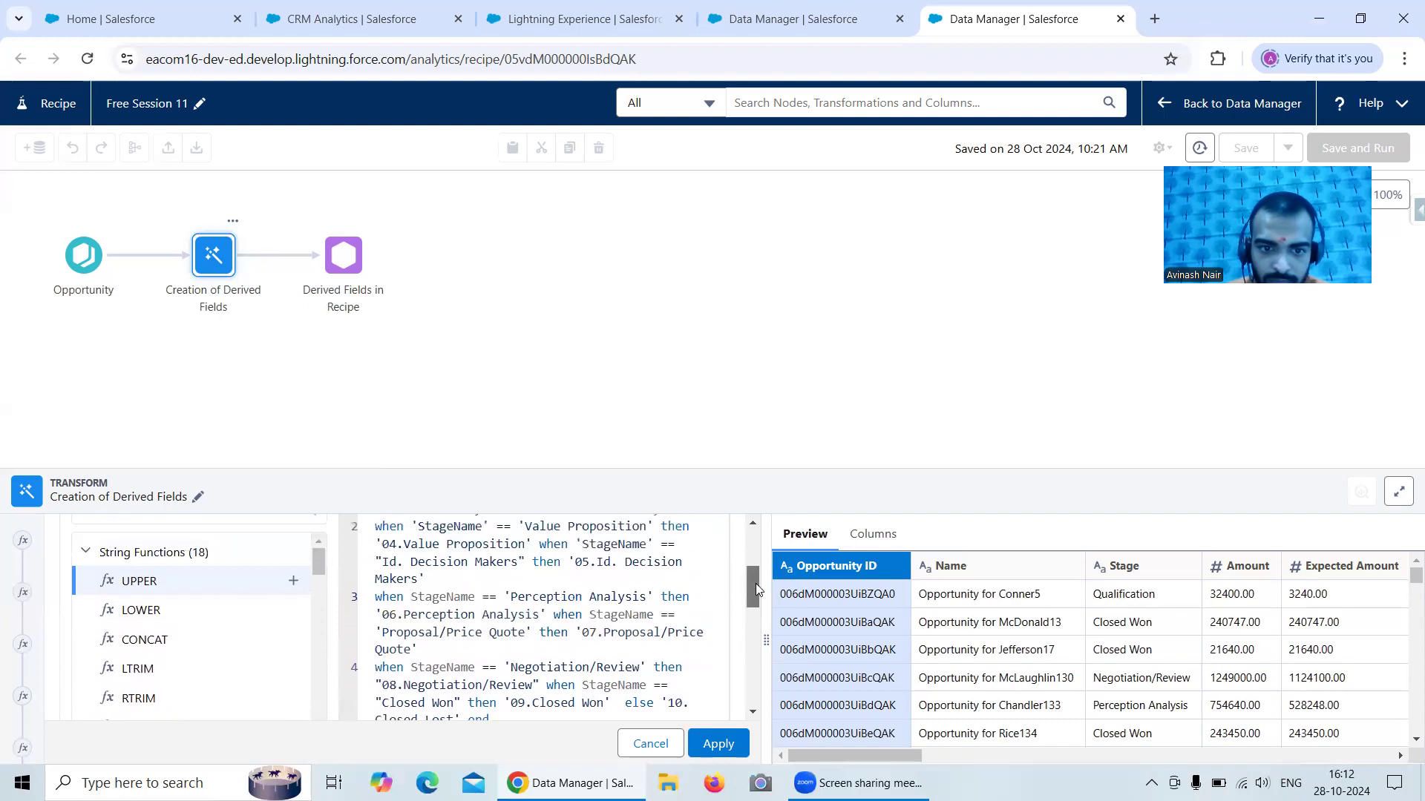
left_click(651, 545)
key("BackSpace")
left_click(582, 545)
key("BackSpace")
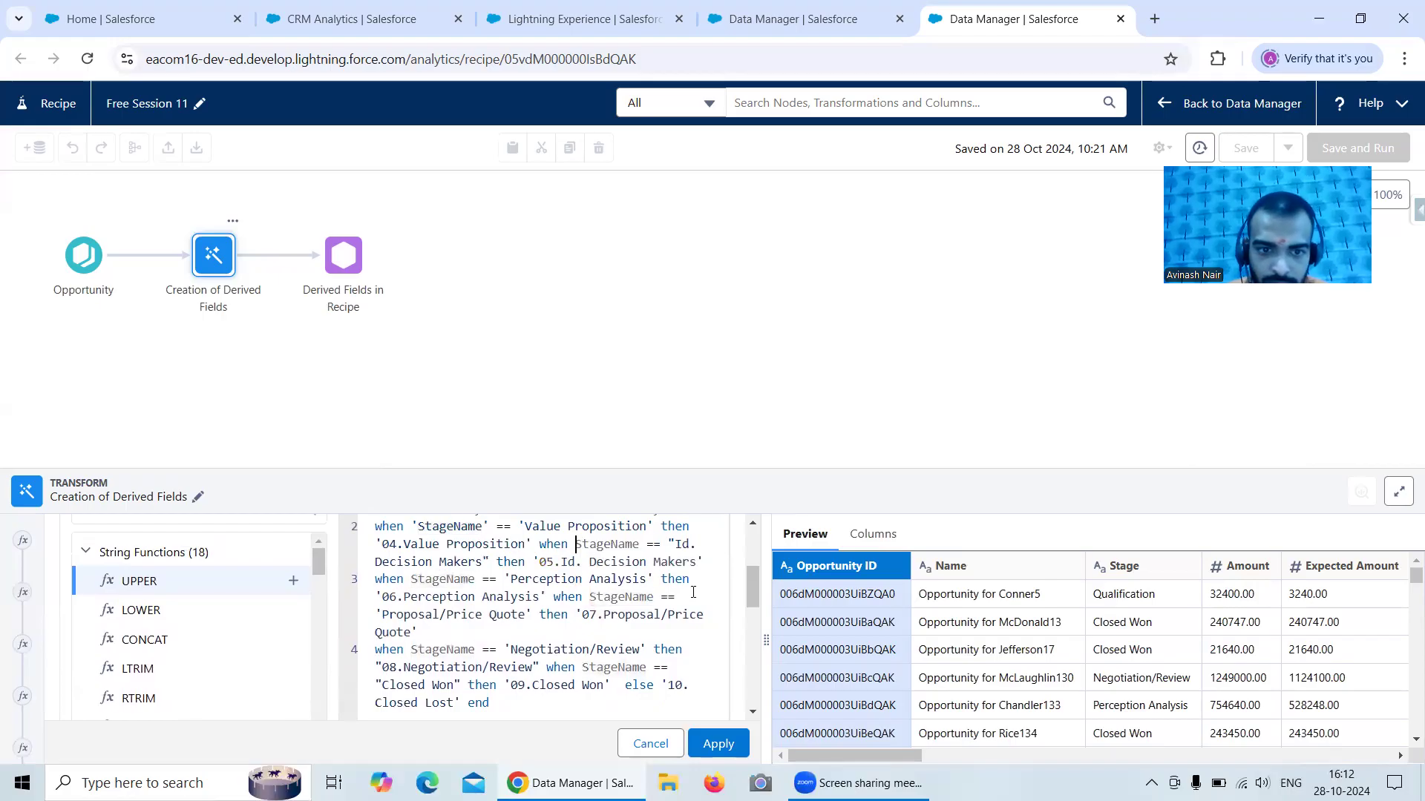
- Replace the double quotes around Id. Decision Makers in the StageName condition with single quotes
left_click(674, 545)
key("BackSpace")
type("'")
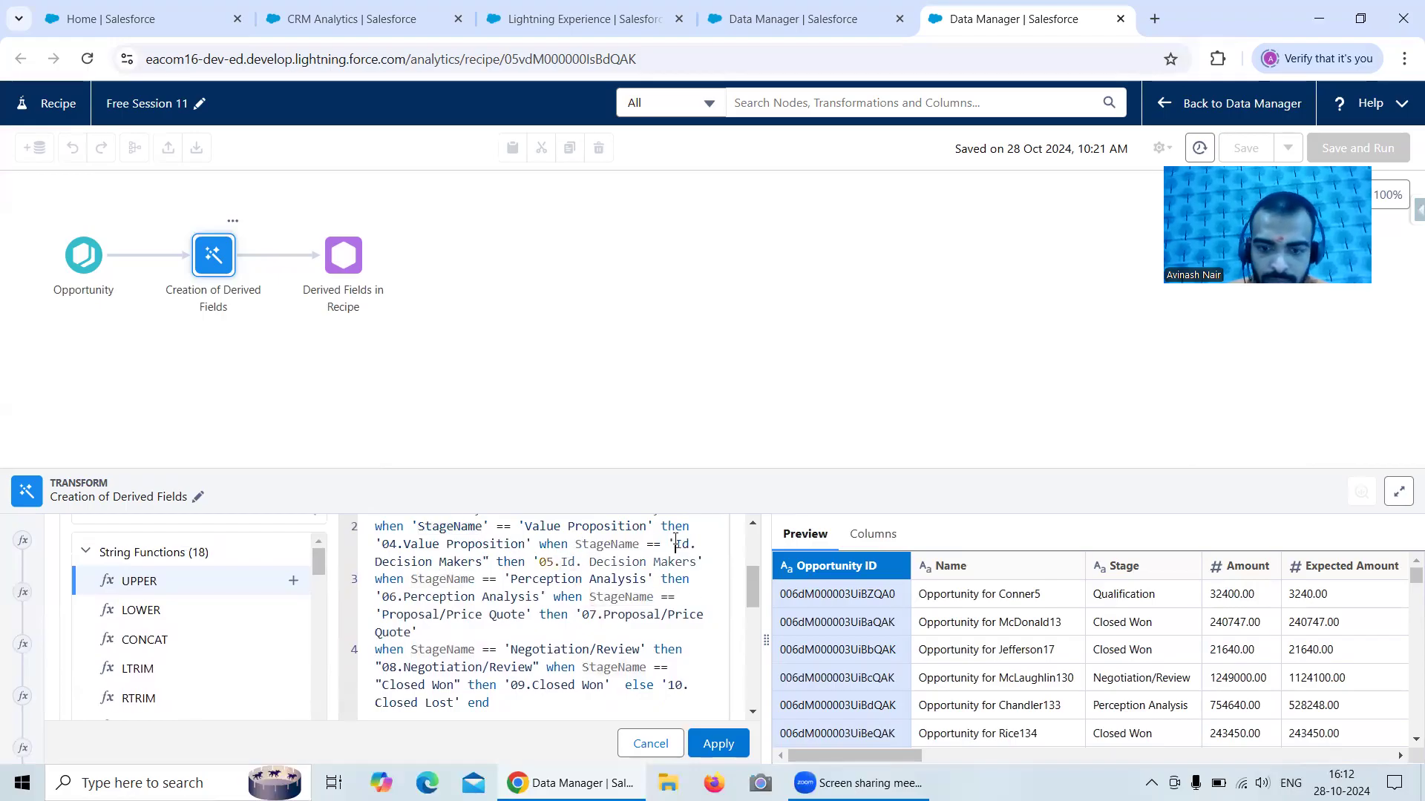
left_click(489, 561)
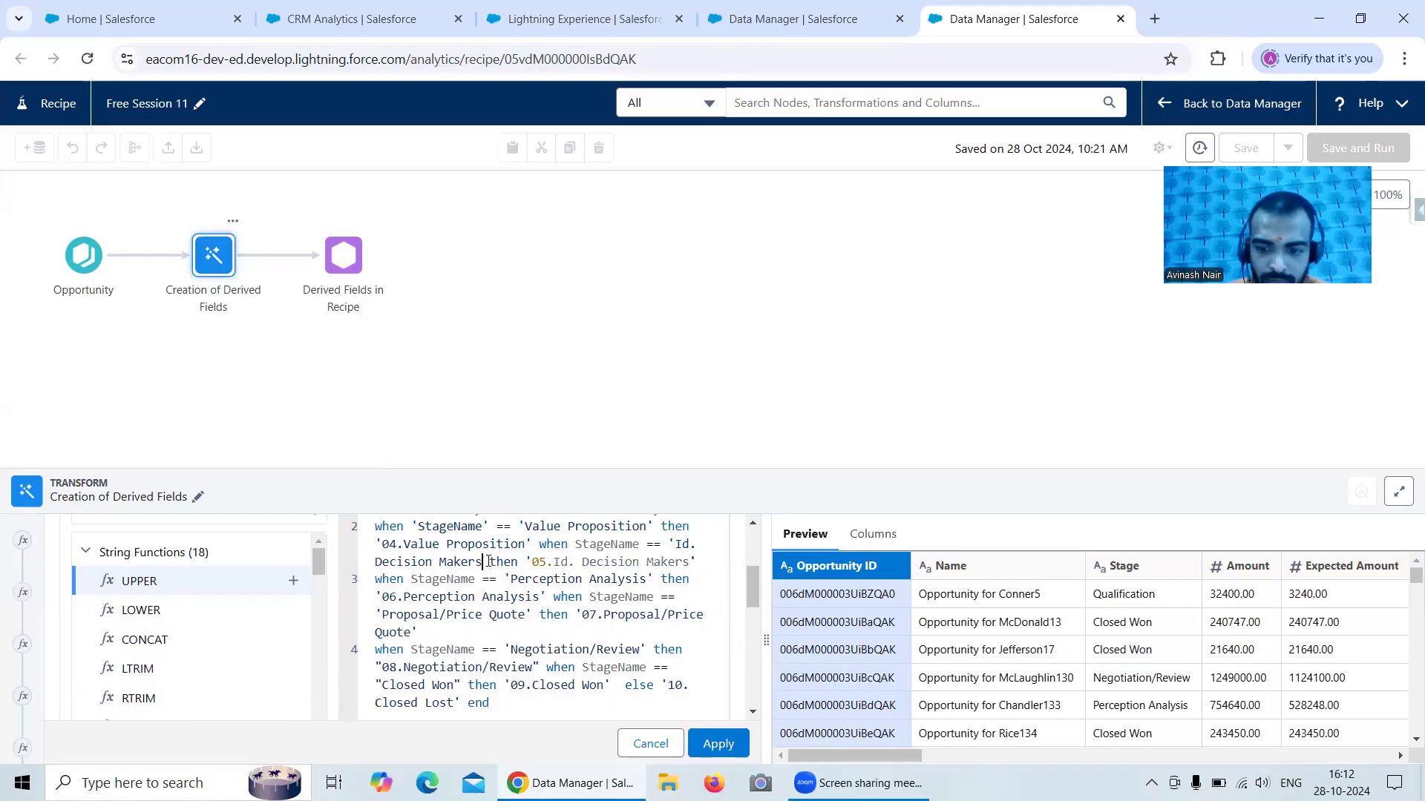
- Remove the single quotes around StageName in the Value Proposition condition
scroll(754, 597, "up", 2)
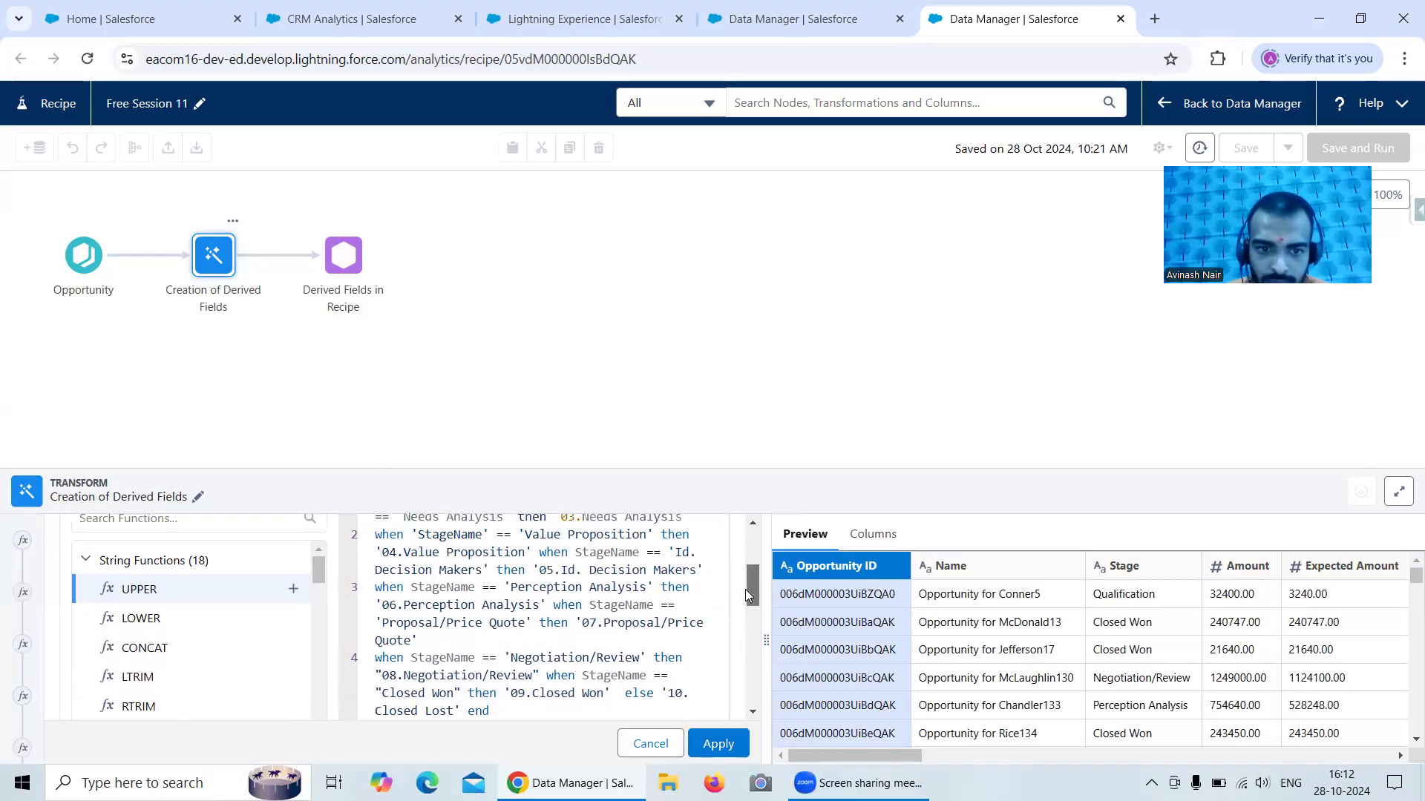
left_click(487, 558)
key("BackSpace")
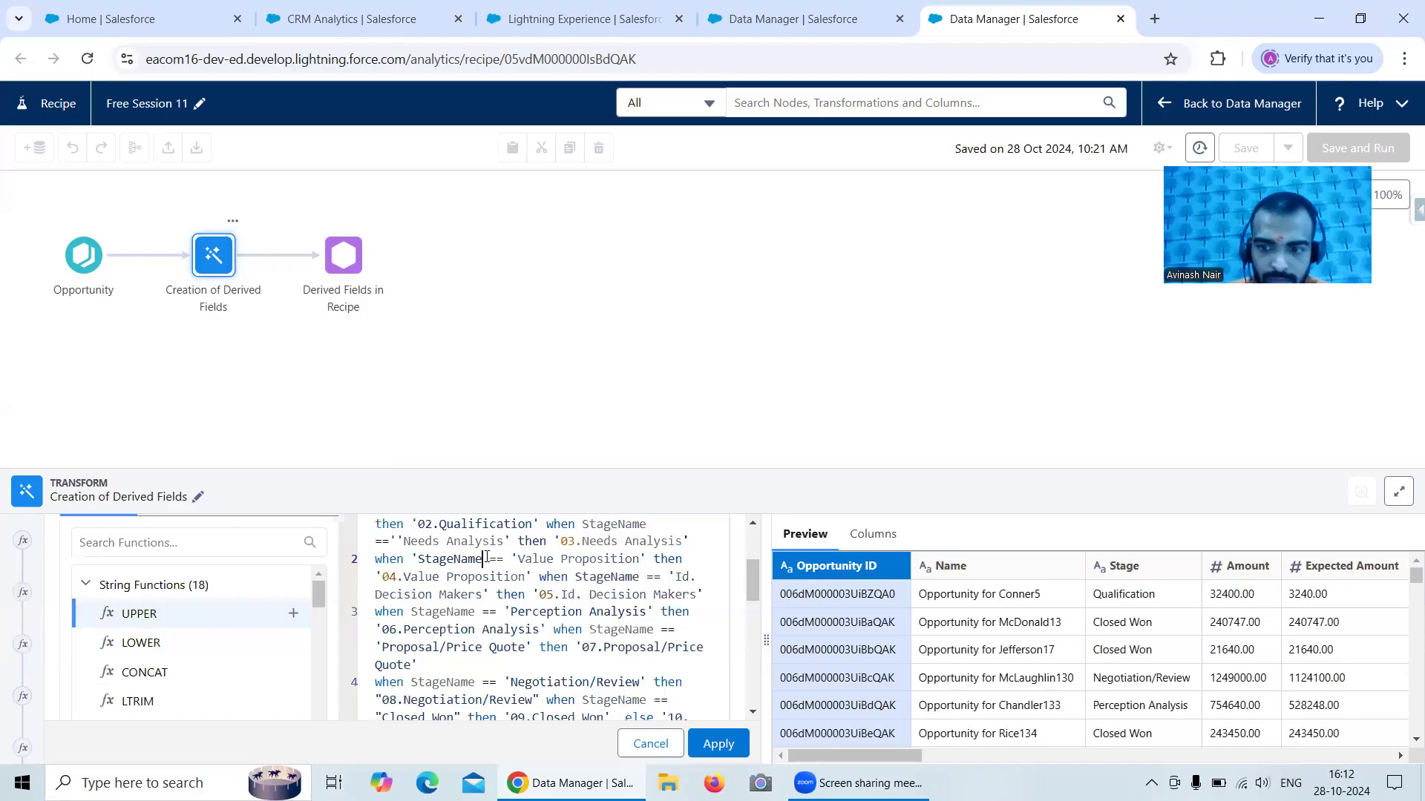
left_click(421, 558)
key("BackSpace")
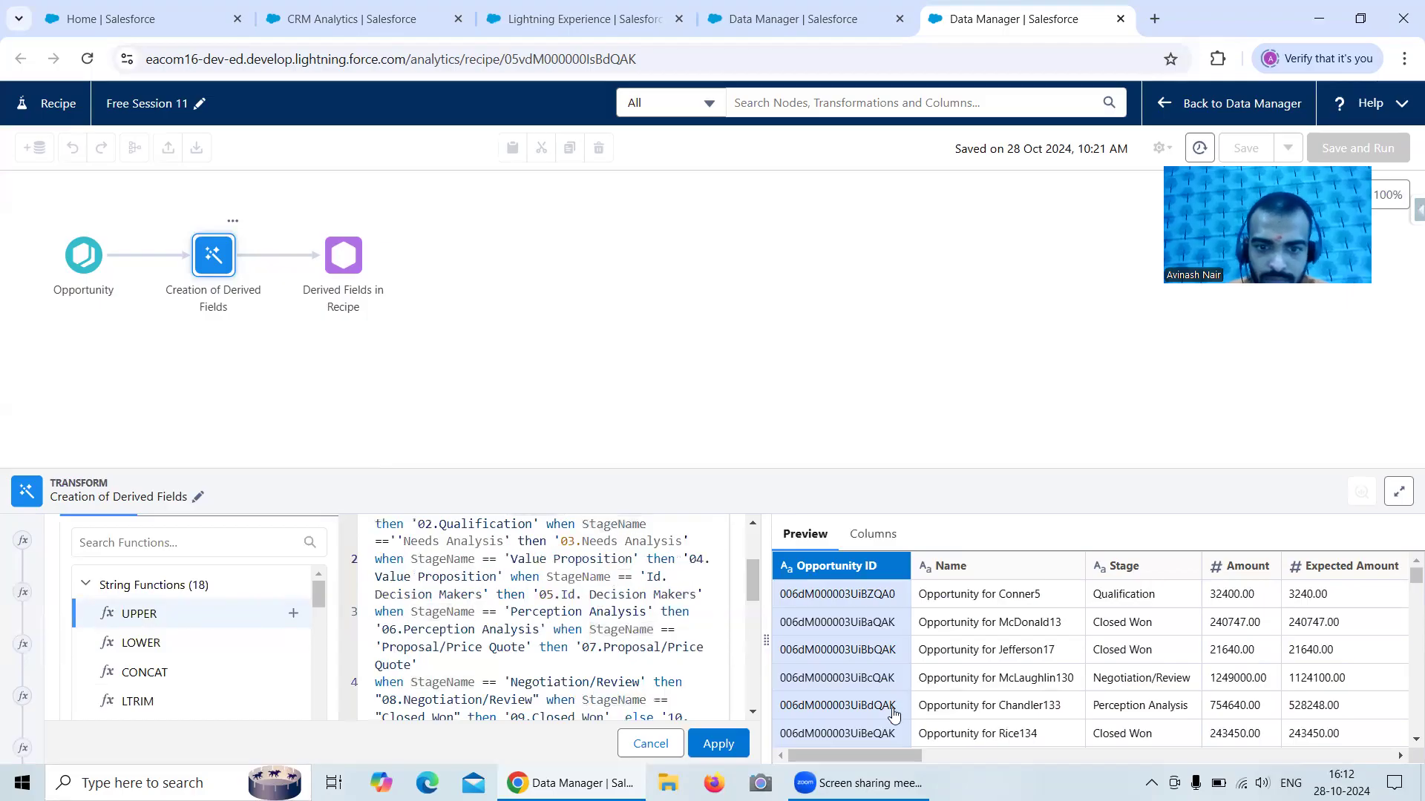
- Replace the double quotes around Qualification in the StageName condition with single quotes and try to apply the formula
scroll(751, 562, "up", 1)
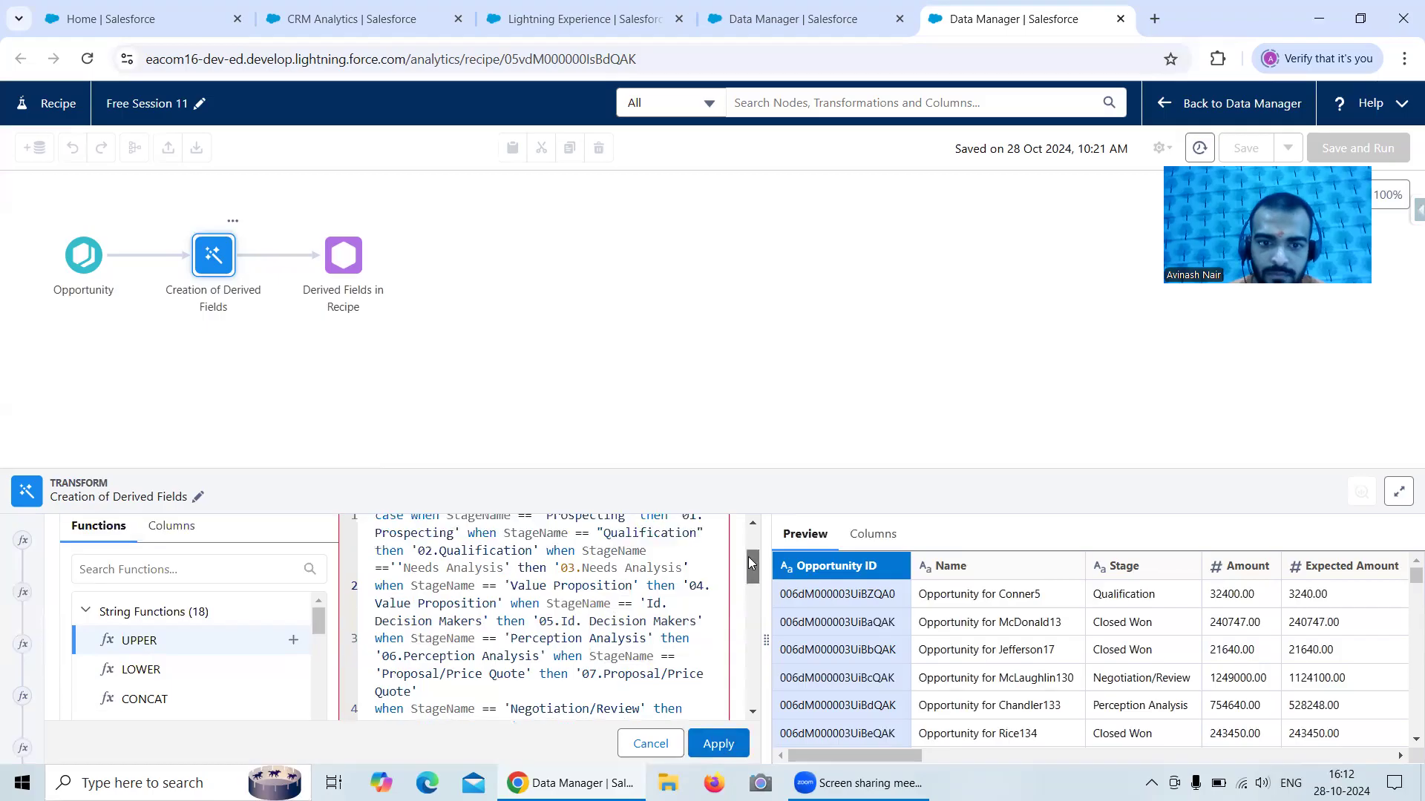
scroll(748, 557, "up", 1)
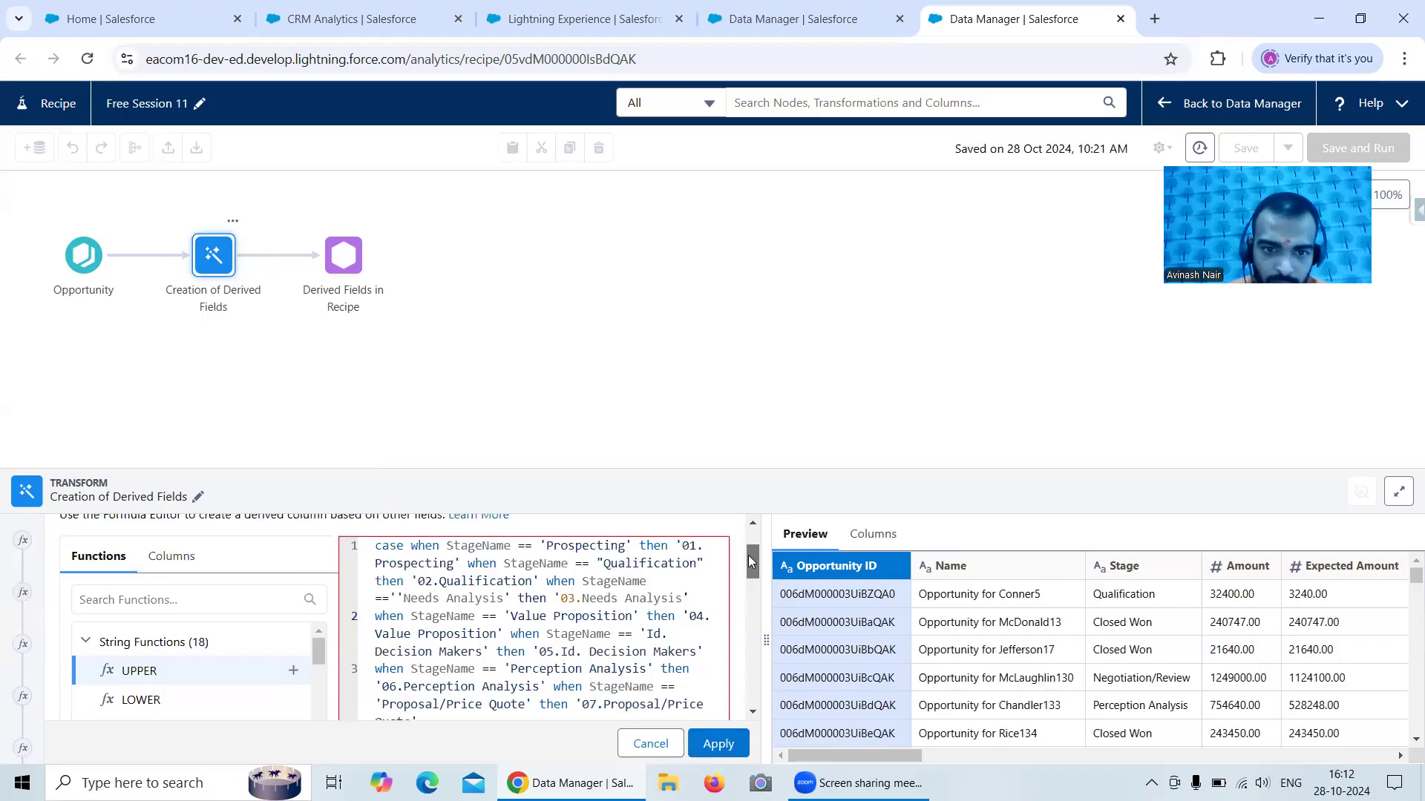
left_click(608, 562)
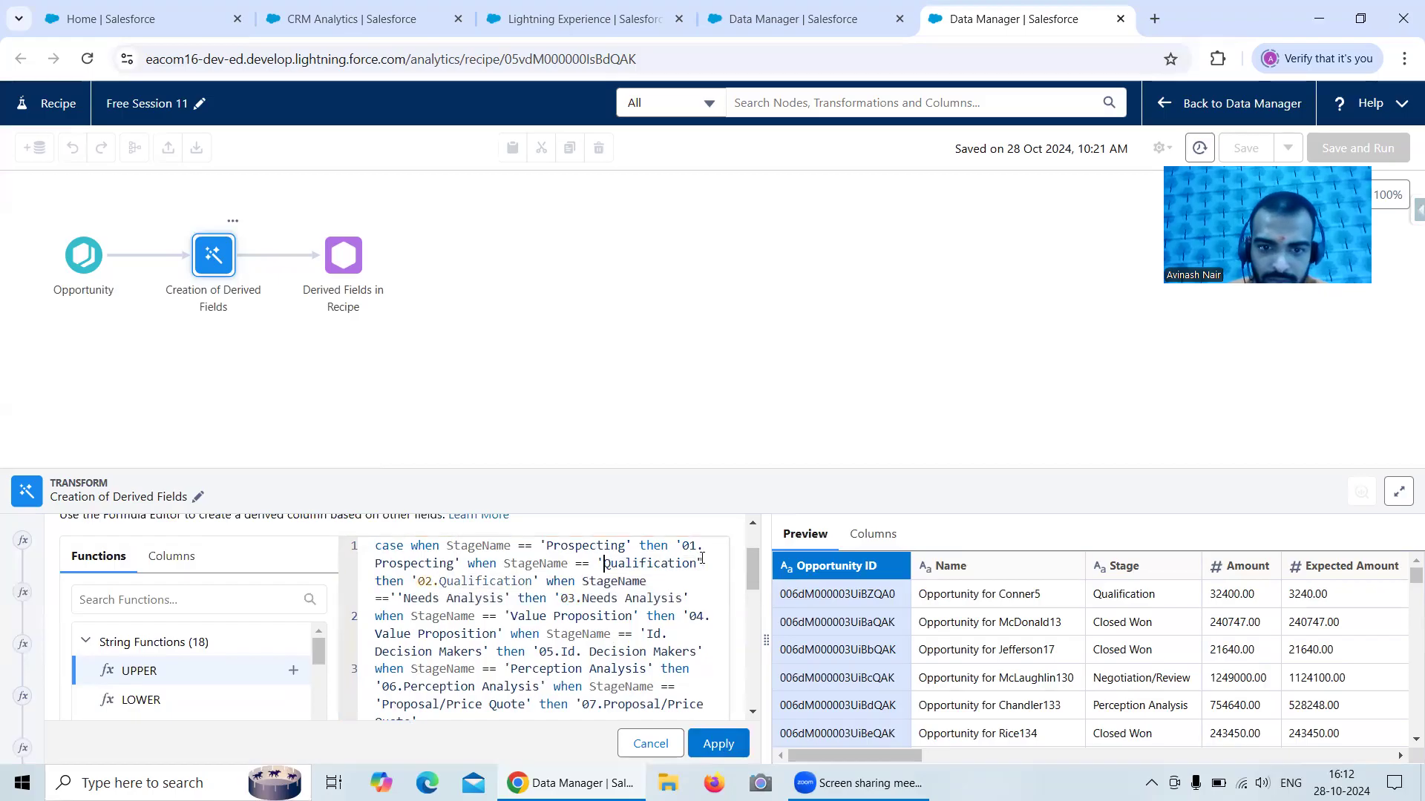
left_click(703, 562)
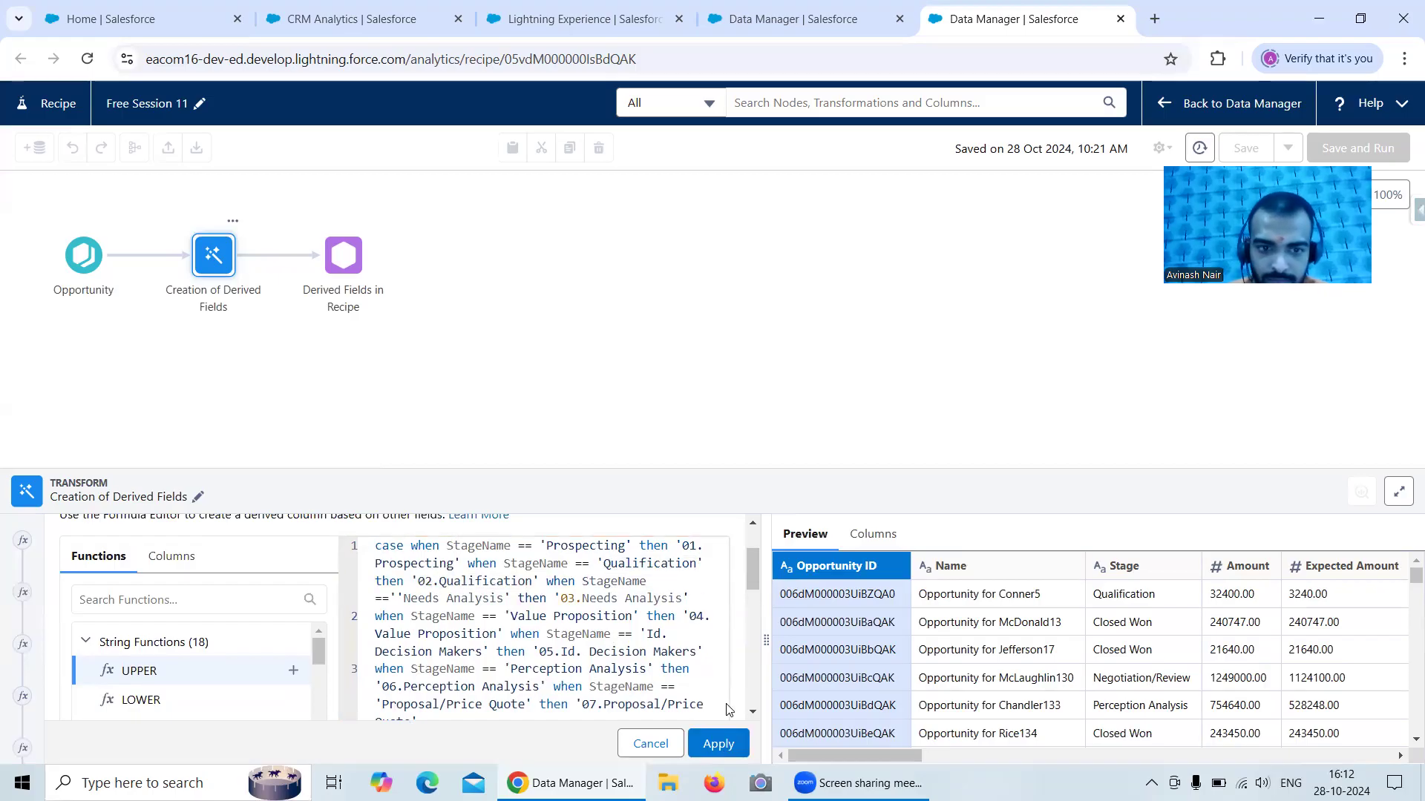
left_click(718, 744)
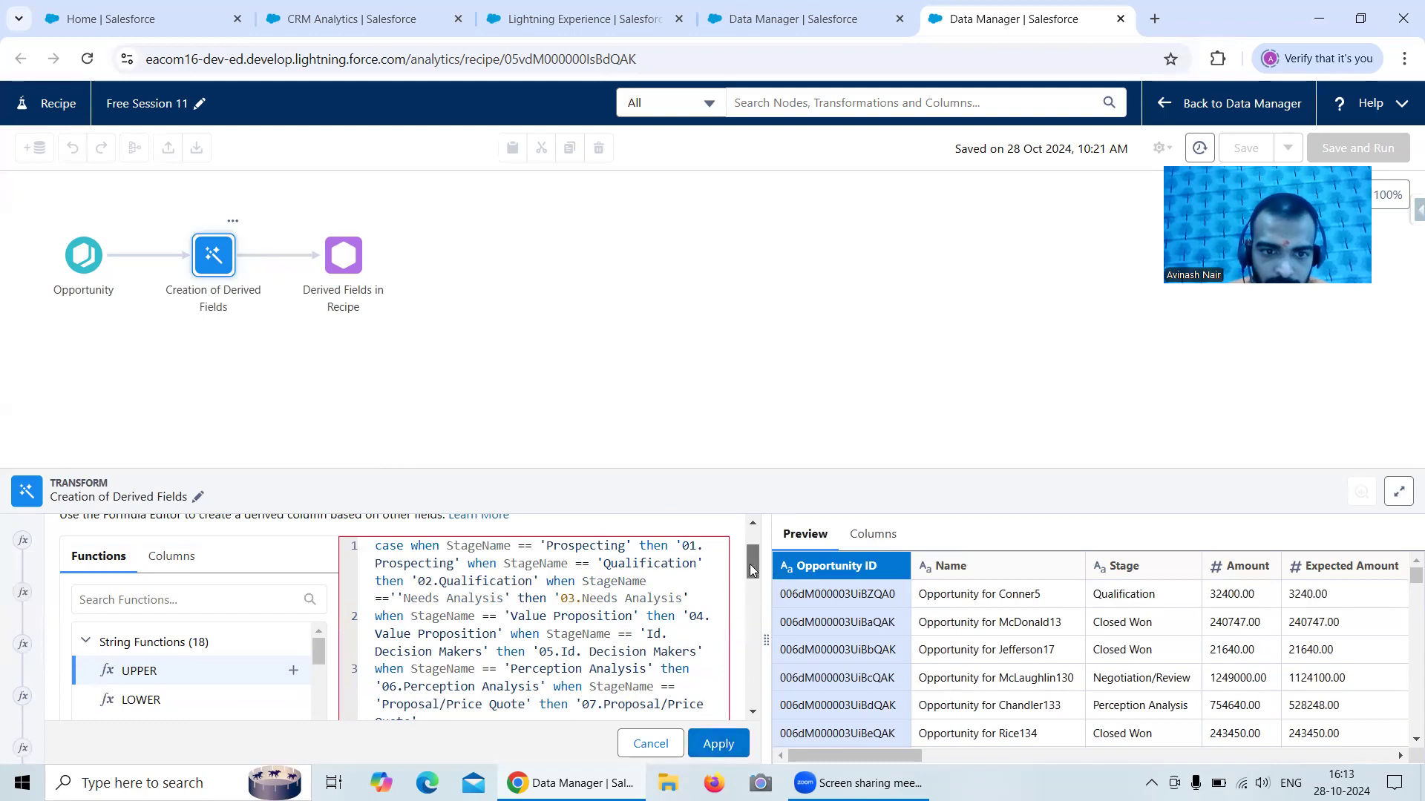
- Delete the extra single quote before Needs Analysis in the StageName condition and try to apply the formula again
left_click_drag(750, 565, 749, 570)
key("BackSpace")
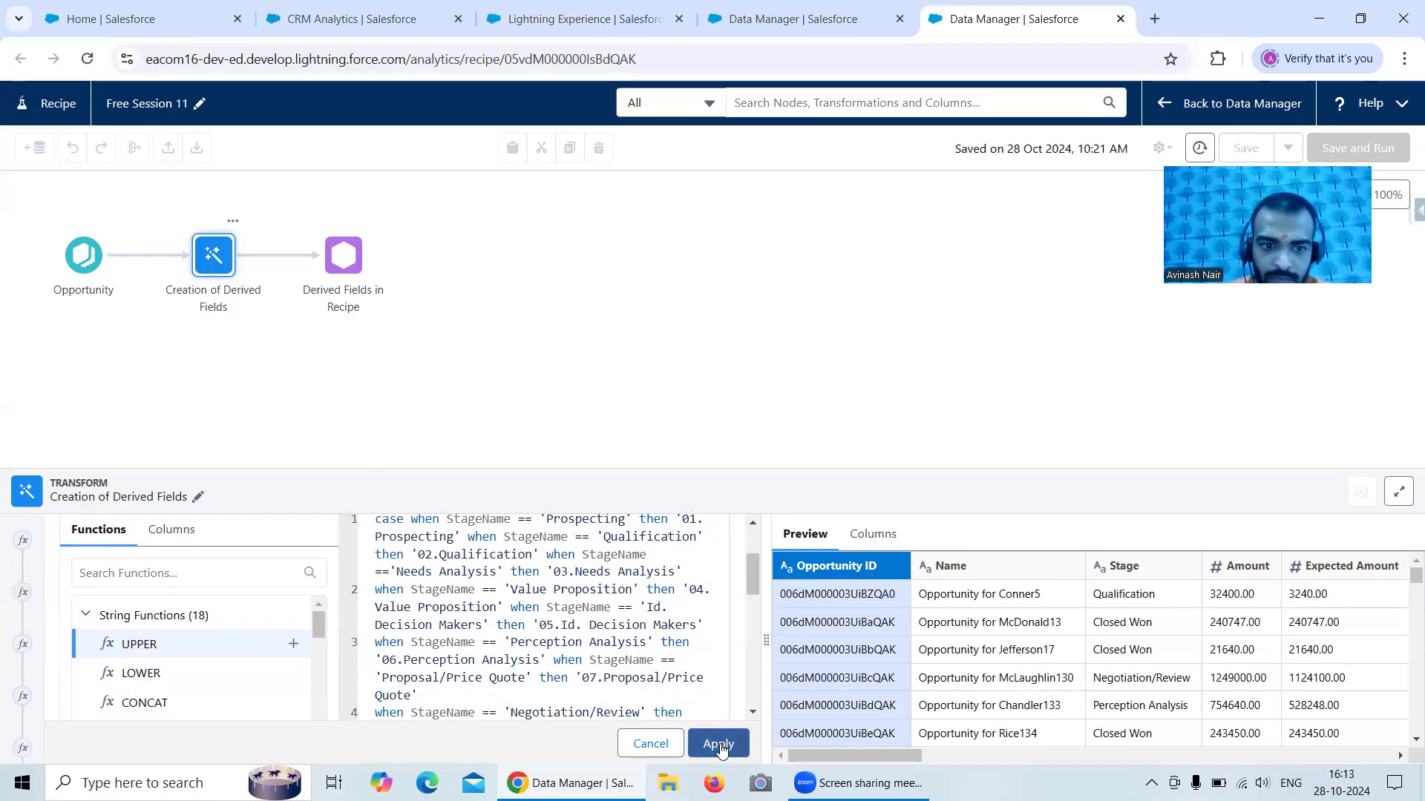
left_click(720, 746)
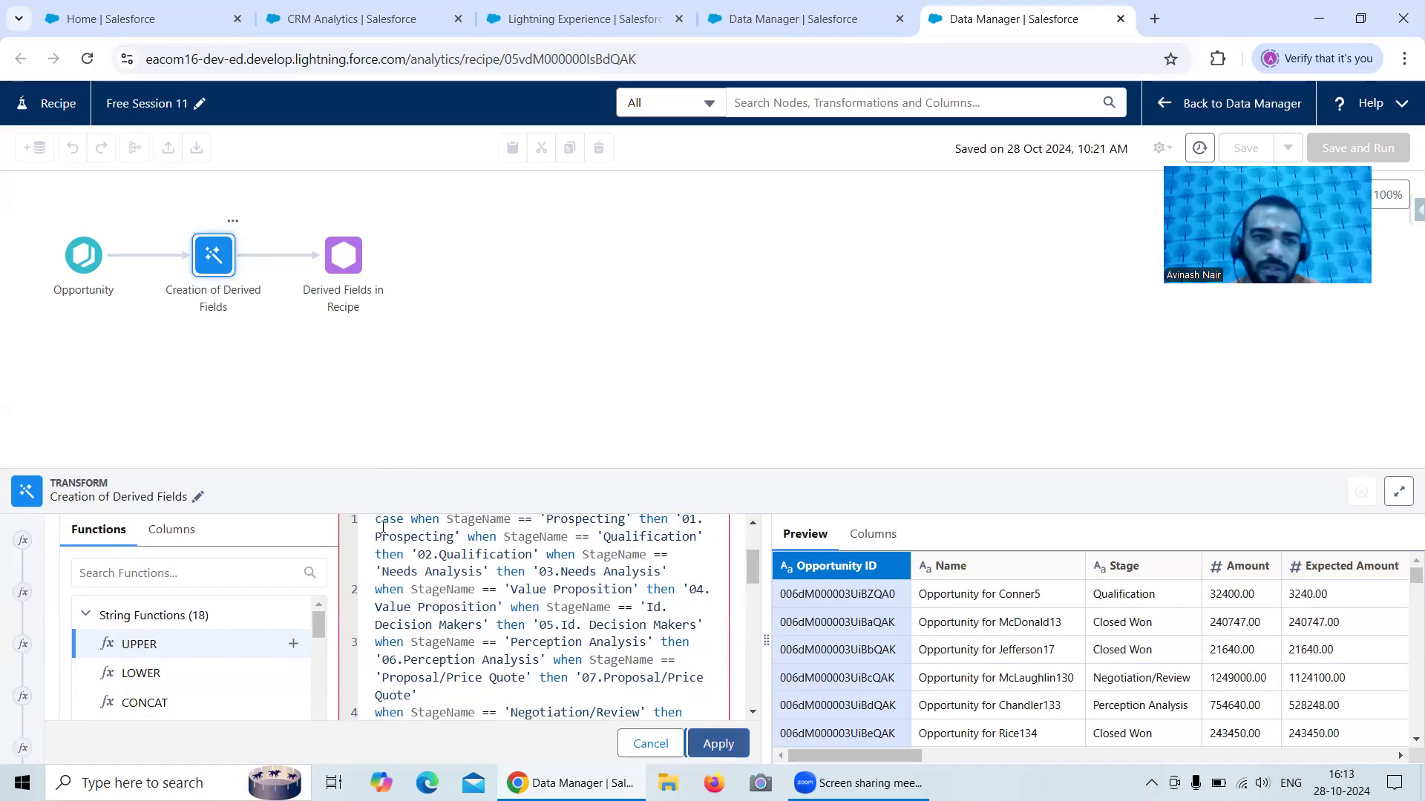
left_click_drag(753, 580, 751, 548)
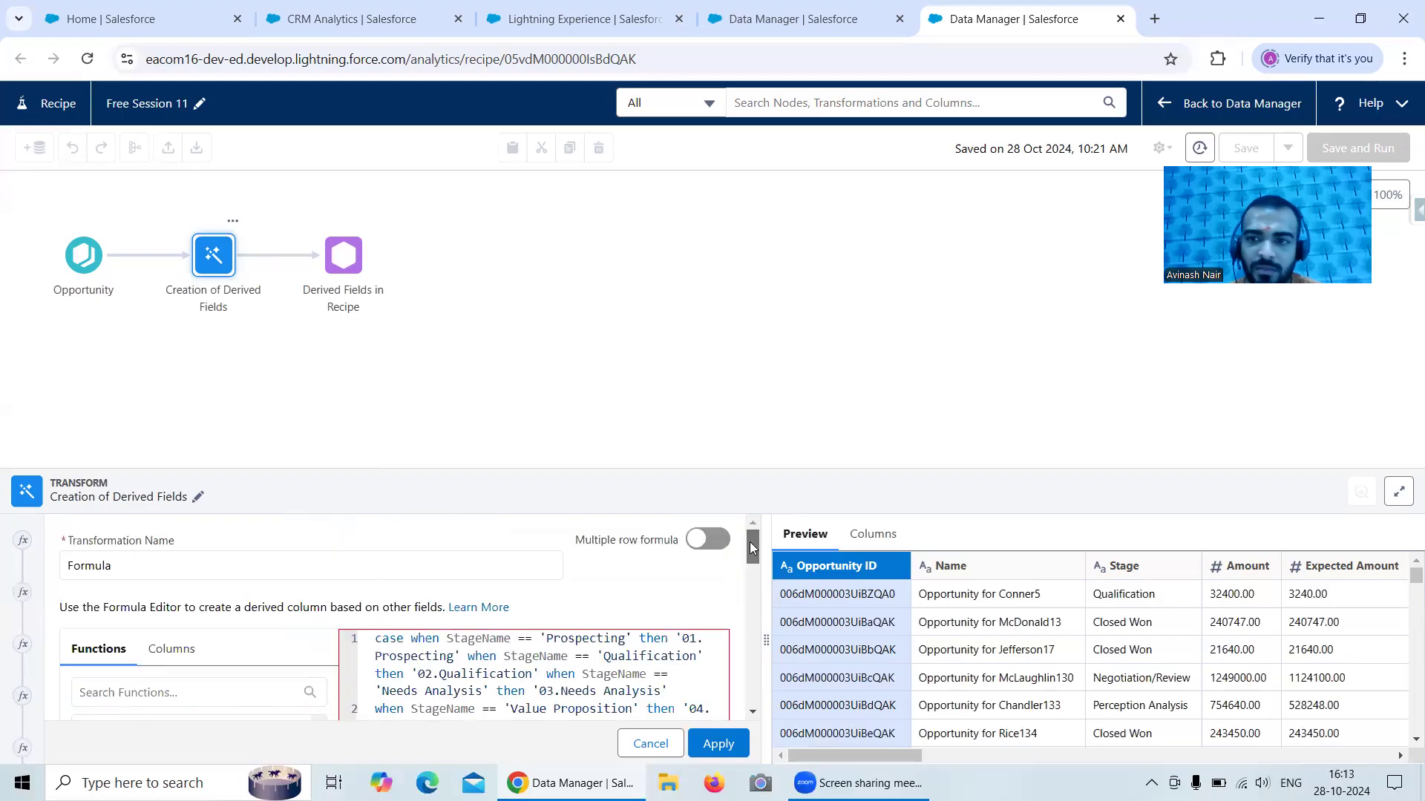